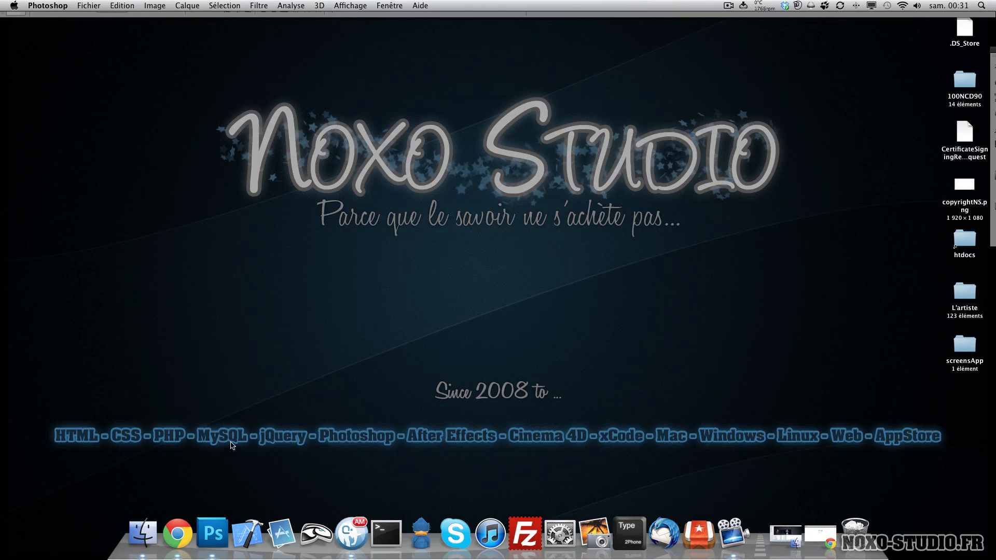
# - Launch Photoshop and open the Help menu without choosing anything
pyautogui.click(213, 533)
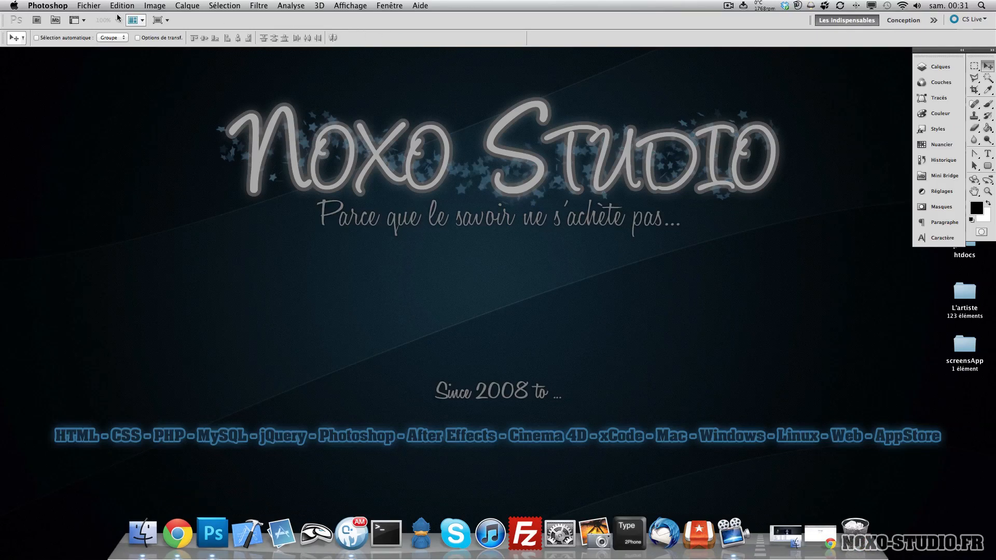
pyautogui.click(97, 6)
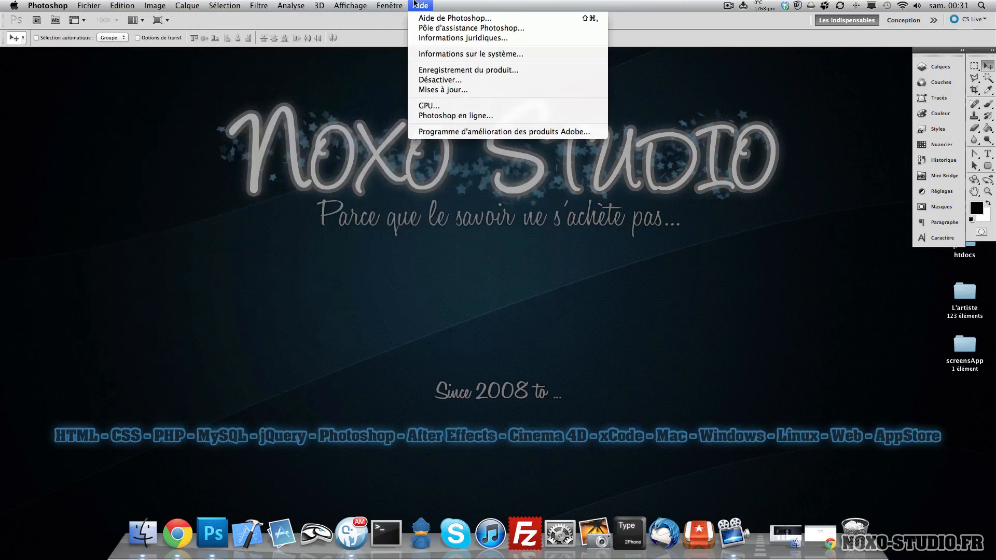
pyautogui.click(648, 36)
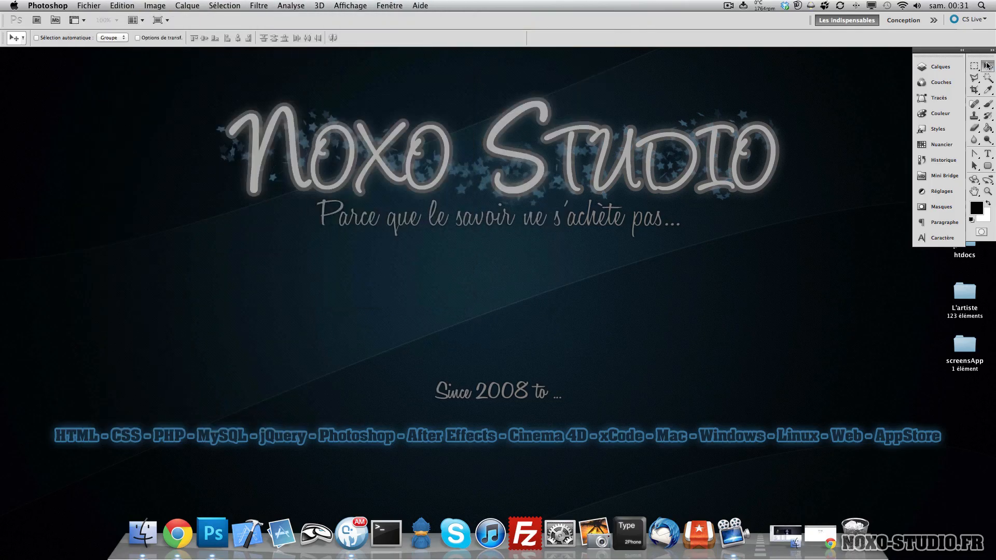
# - Move the toolbox between the left screen edge and the right panel dock, ending with it on the left
pyautogui.moveTo(981, 50); pyautogui.dragTo(6, 96)
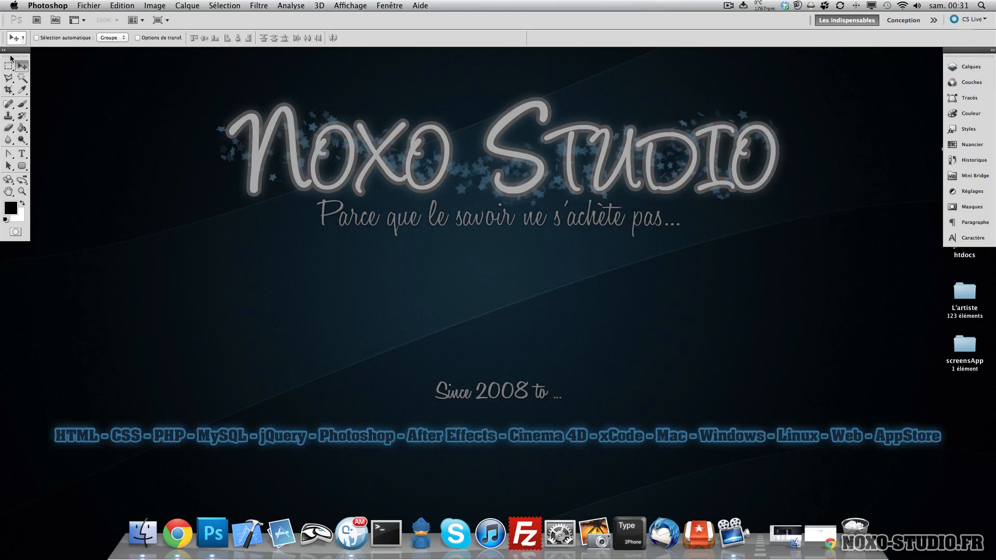
pyautogui.moveTo(10, 57); pyautogui.dragTo(991, 123)
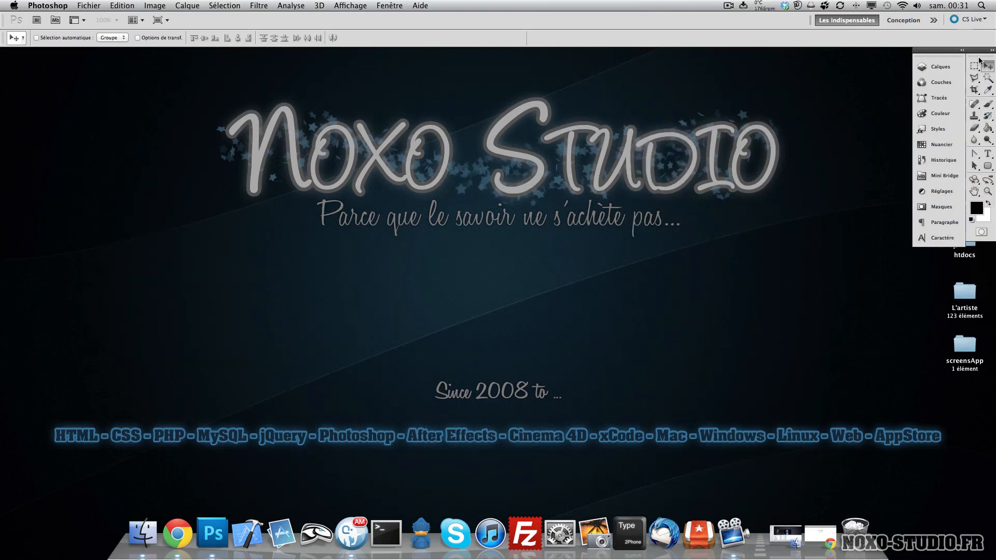
pyautogui.moveTo(979, 61); pyautogui.dragTo(9, 57)
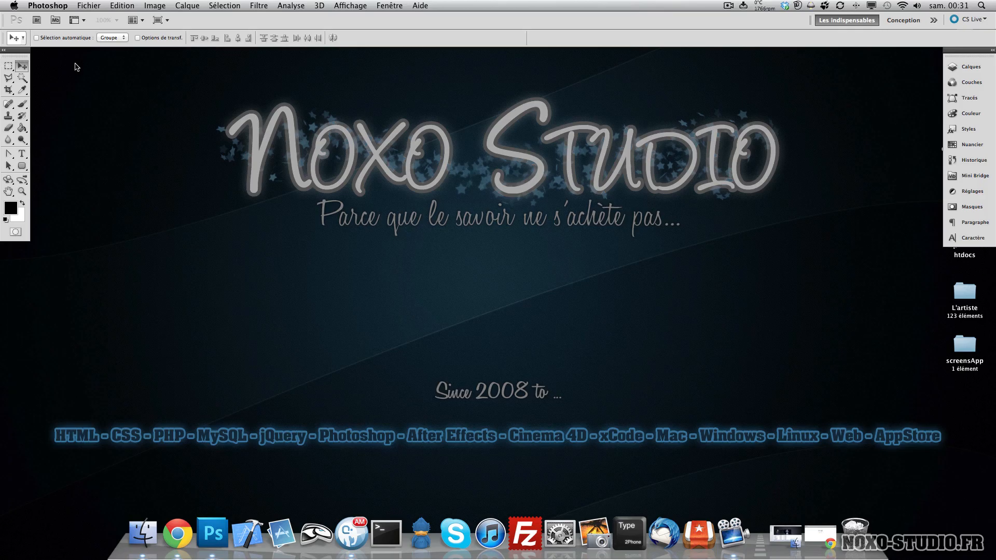
pyautogui.click(992, 50)
pyautogui.click(992, 50)
# - Preview the Conception workspace, return to Les indispensables, and dock the toolbox back beside the panels
pyautogui.click(904, 20)
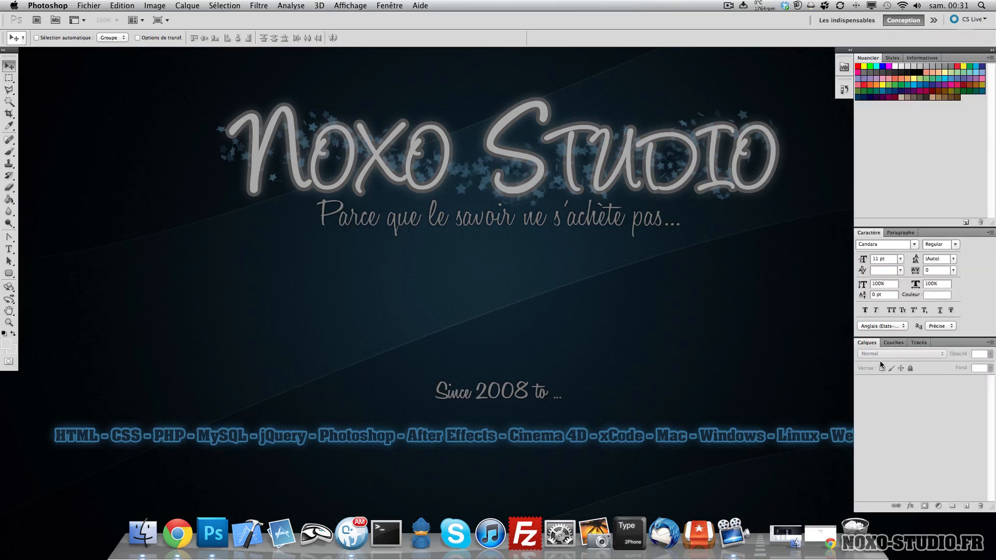
pyautogui.click(847, 20)
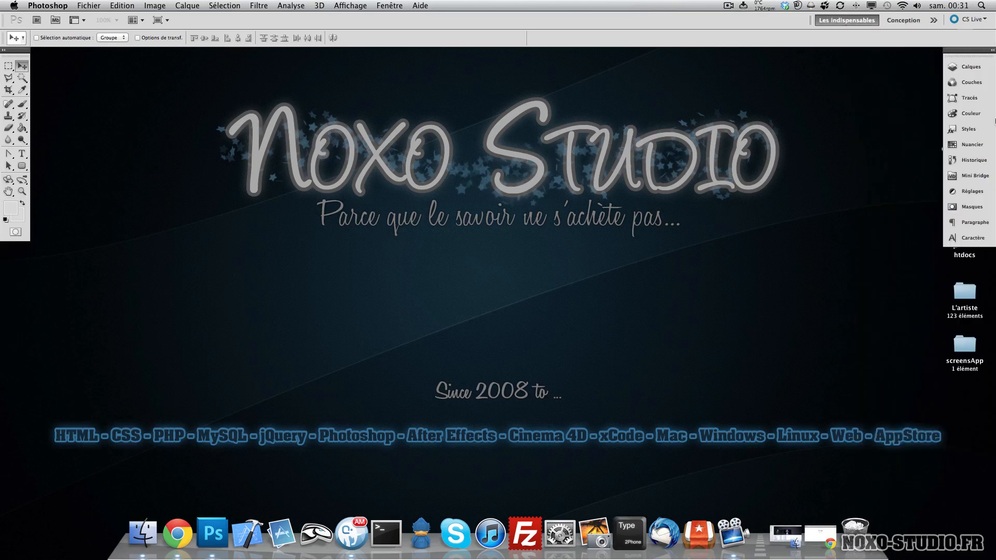
pyautogui.moveTo(7, 61); pyautogui.dragTo(993, 123)
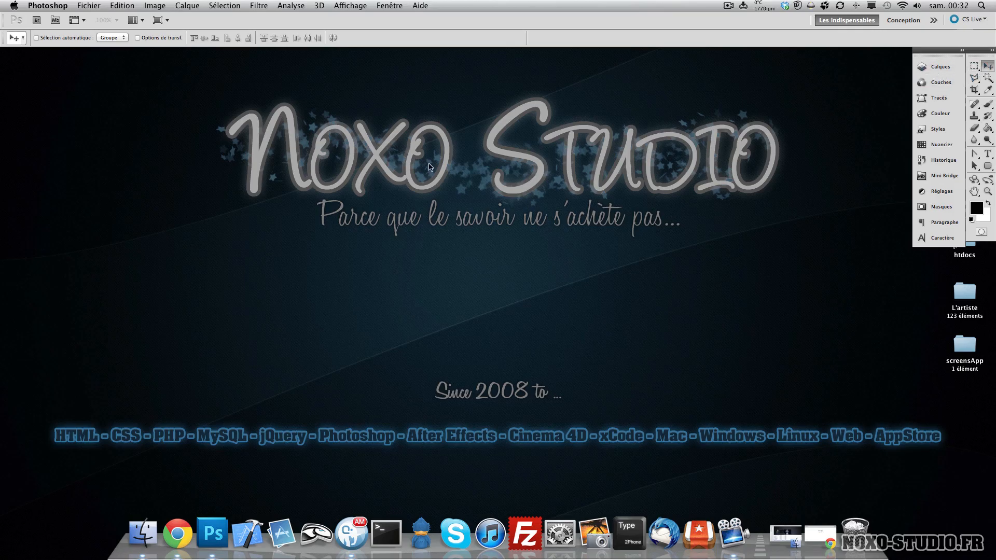
# - Open the Lasso and Quick Selection tool groups in the toolbox to view their variants
pyautogui.click(973, 79)
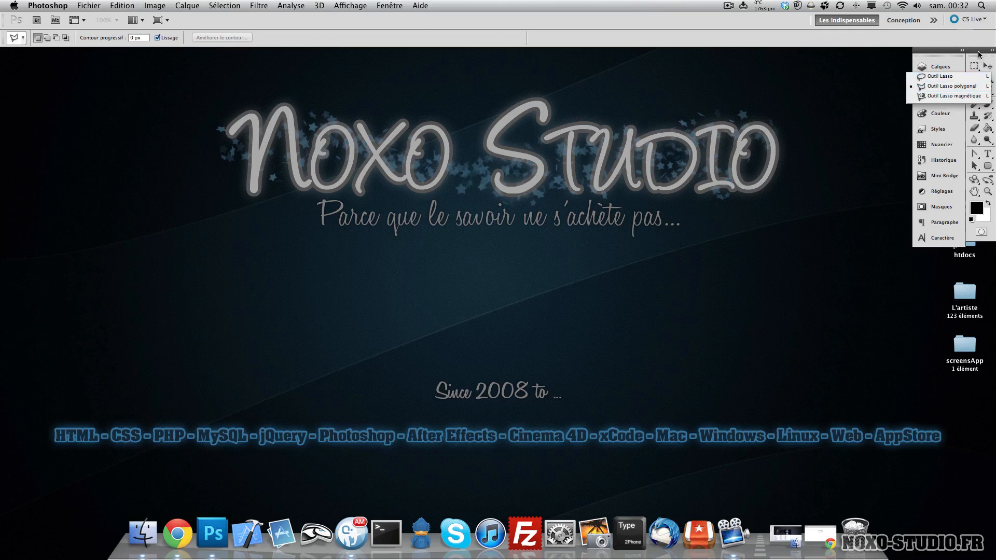
pyautogui.click(975, 66)
pyautogui.click(987, 78)
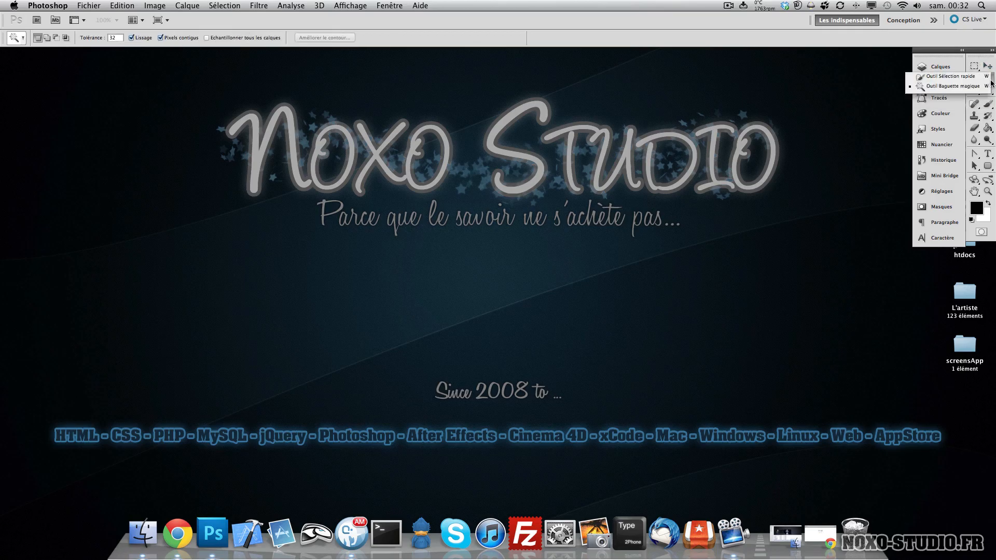
pyautogui.click(992, 83)
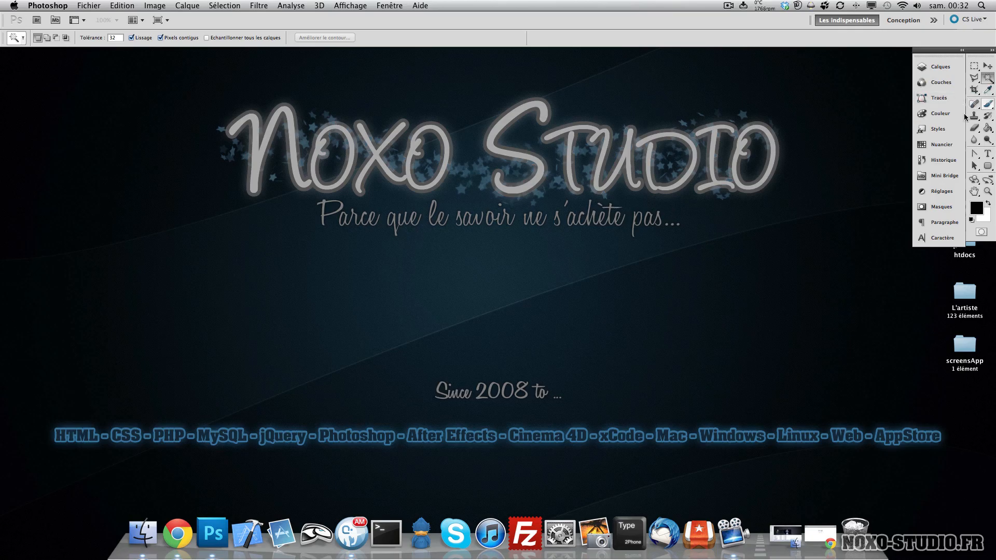
# - Browse the Eyedropper, healing brush, Brush and Clone Stamp tool groups to view their variants
pyautogui.click(988, 90)
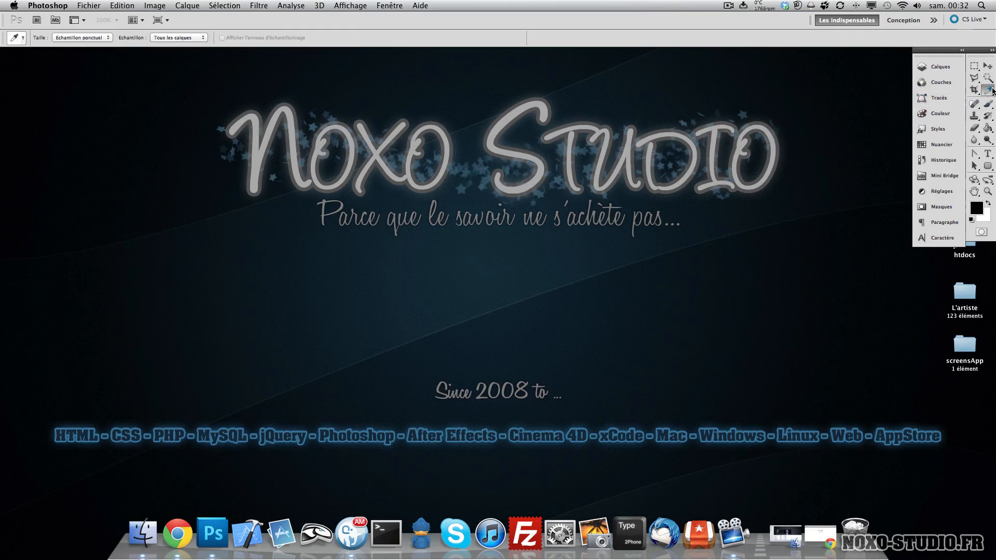
pyautogui.click(978, 106)
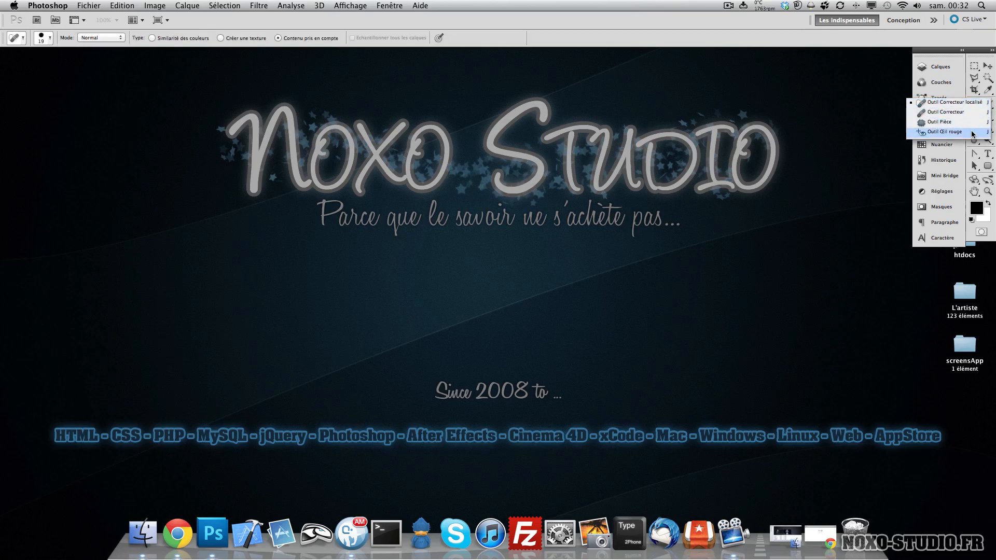
pyautogui.click(939, 53)
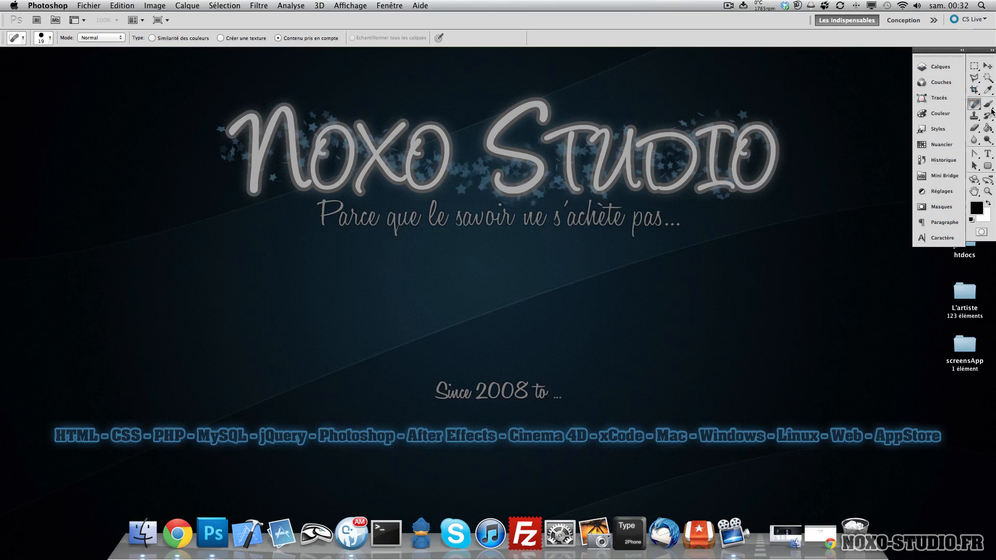
pyautogui.click(989, 106)
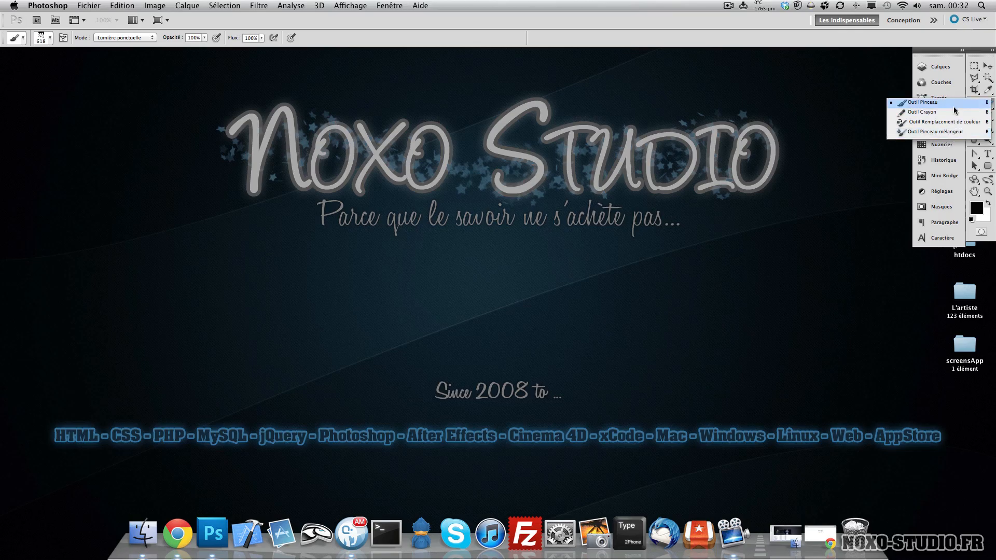
pyautogui.click(993, 109)
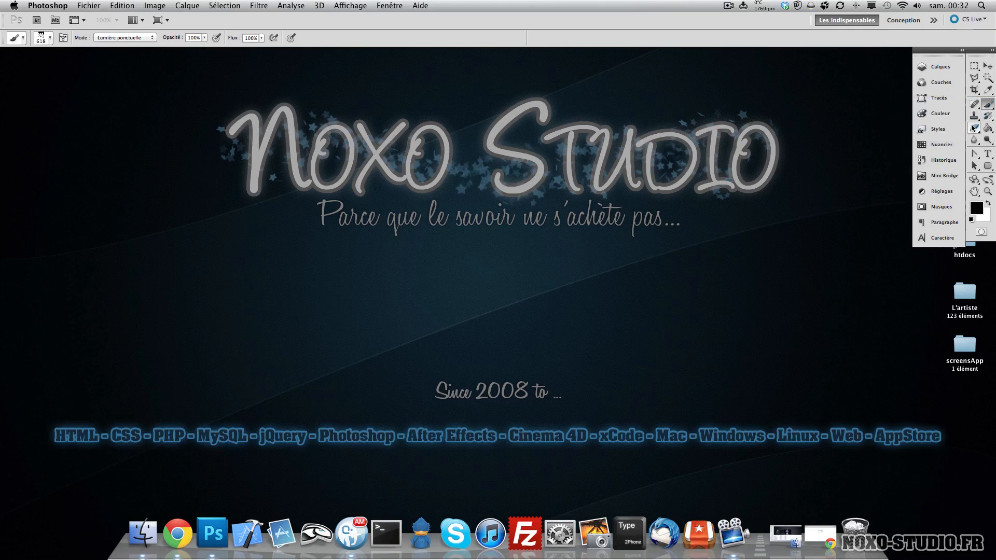
pyautogui.click(975, 117)
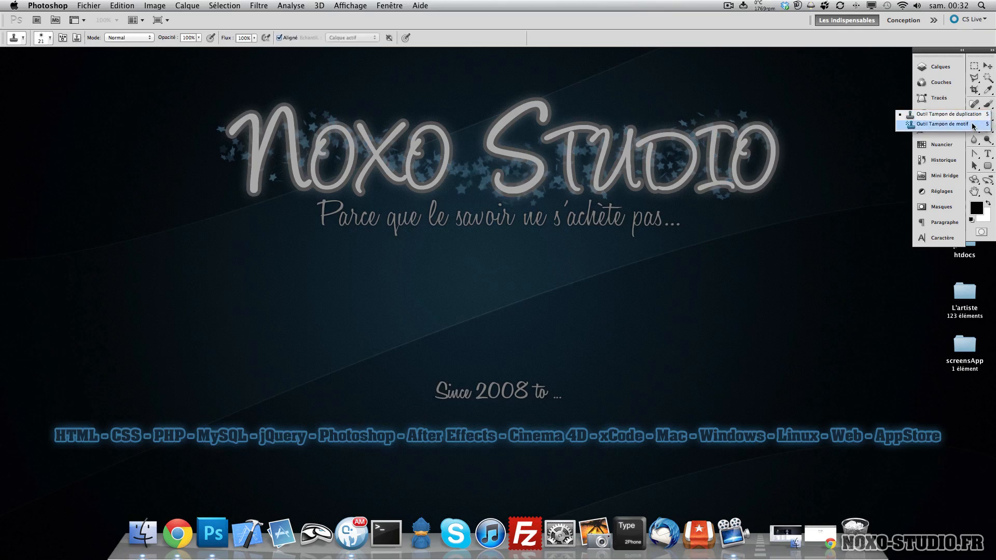
pyautogui.click(939, 54)
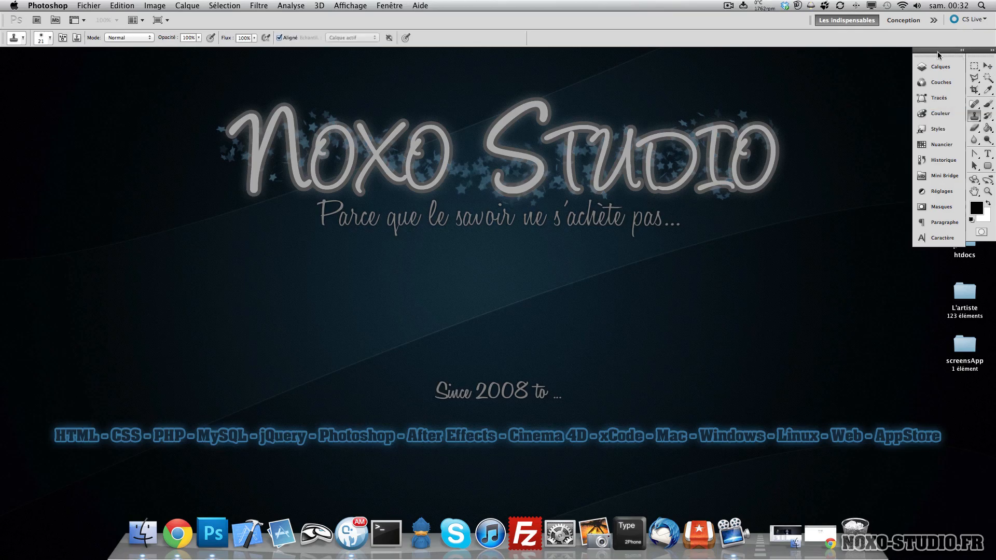
# - Browse the History Brush, Eraser, Paint Bucket and Blur tool groups to view their variants
pyautogui.click(990, 116)
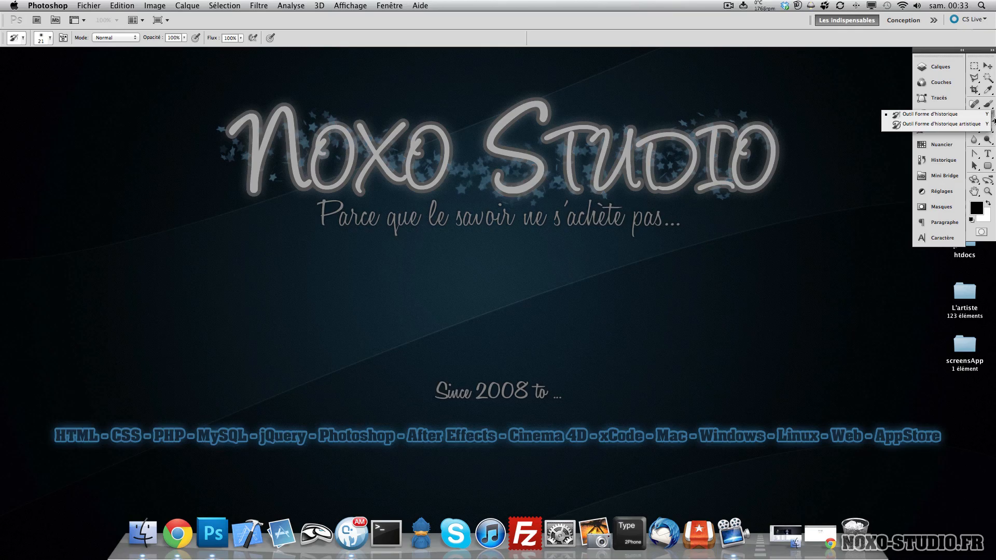
pyautogui.click(977, 130)
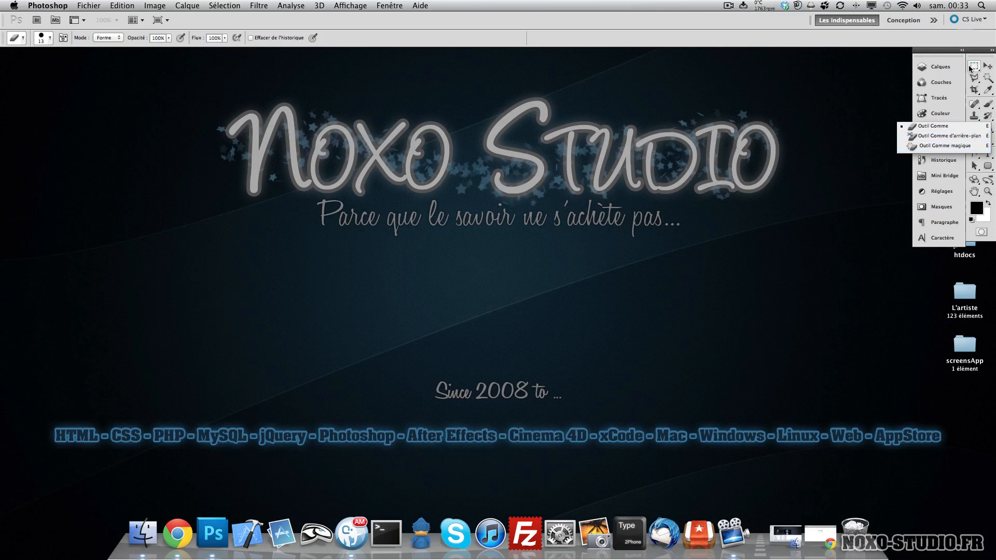
pyautogui.click(938, 54)
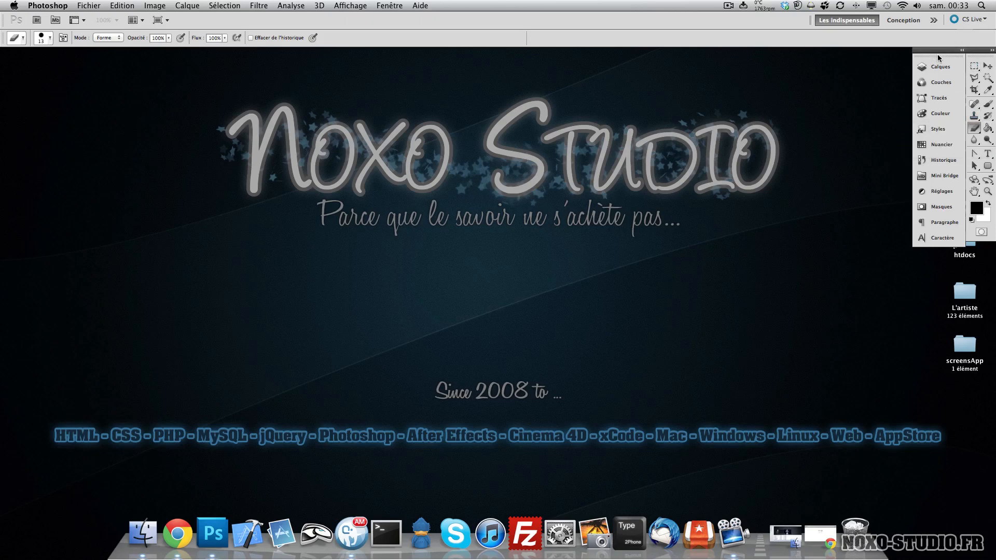
pyautogui.click(992, 130)
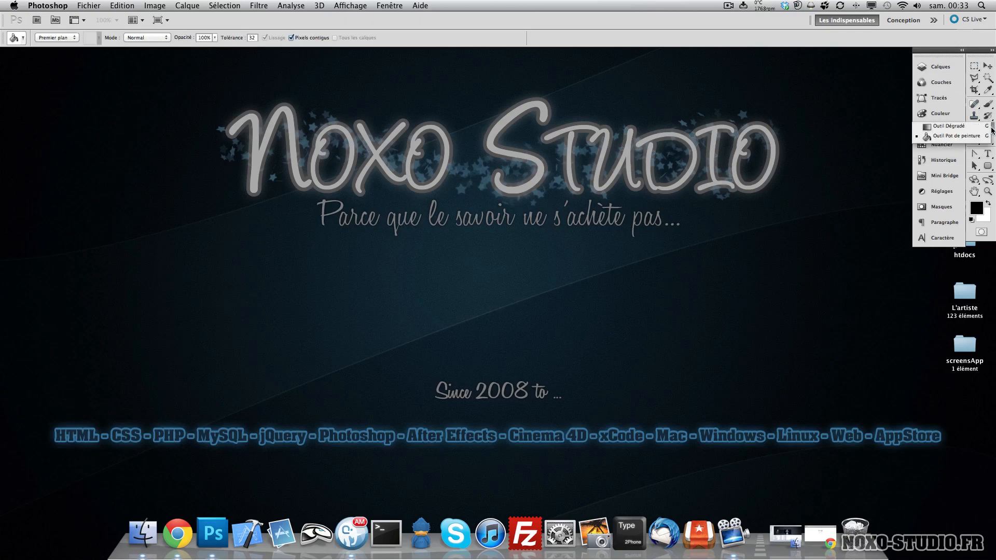
pyautogui.click(941, 49)
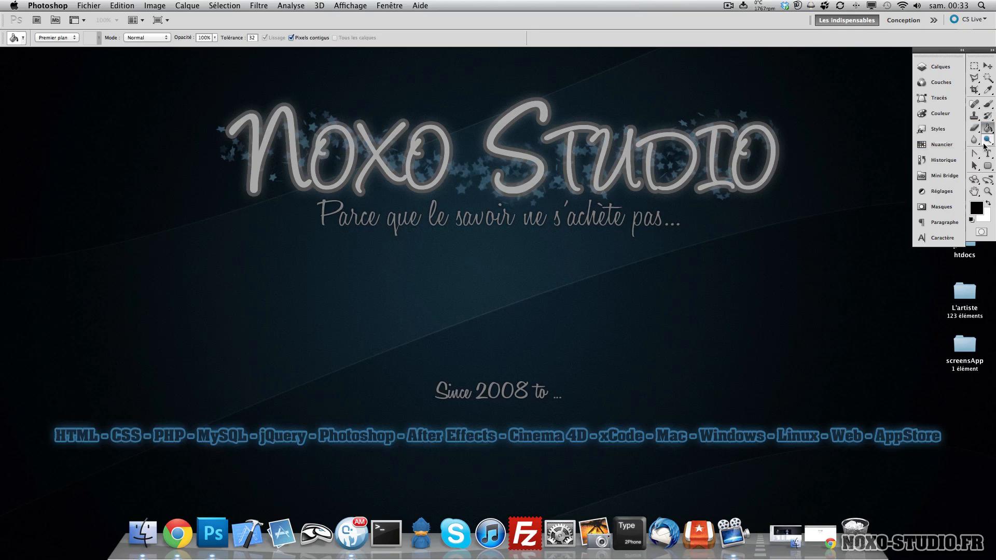
pyautogui.click(974, 140)
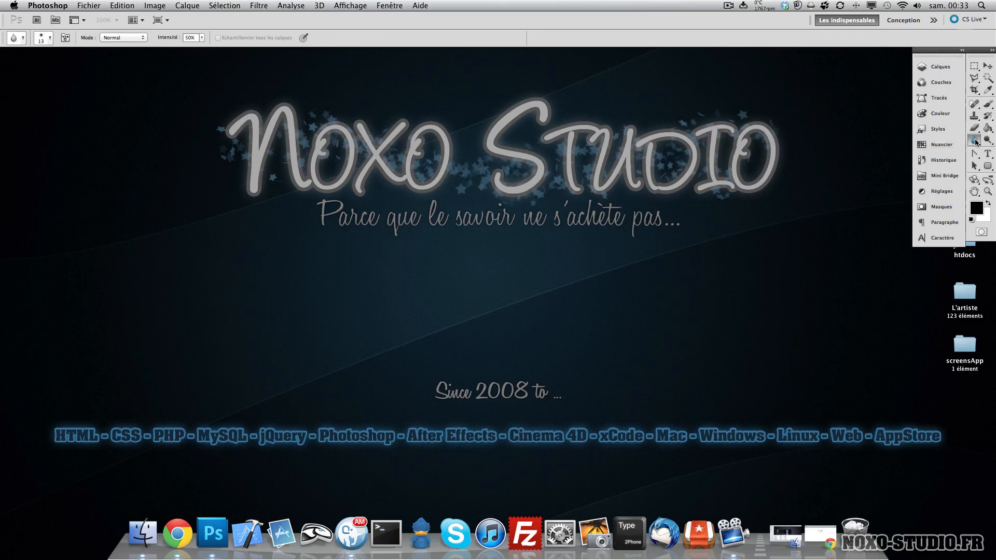
pyautogui.click(978, 145)
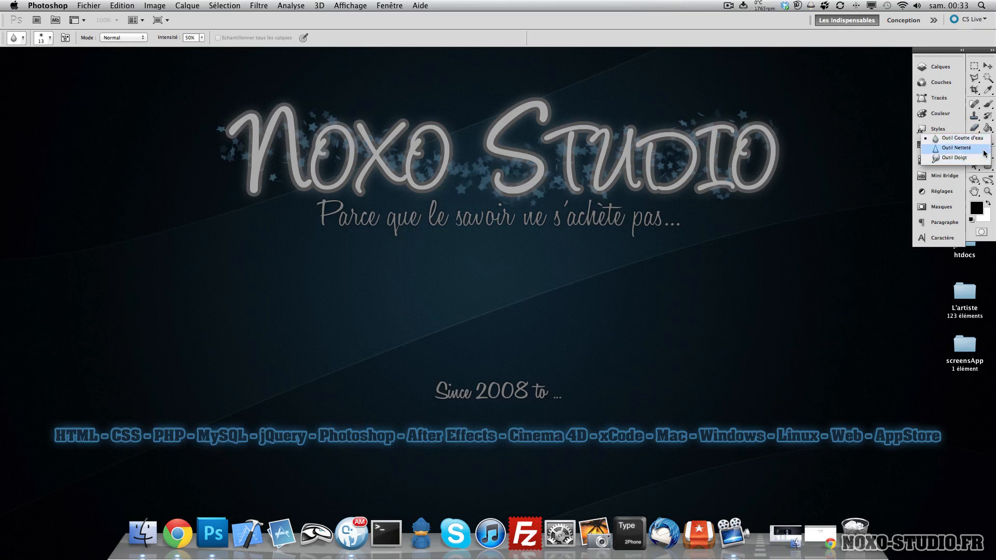
pyautogui.click(982, 138)
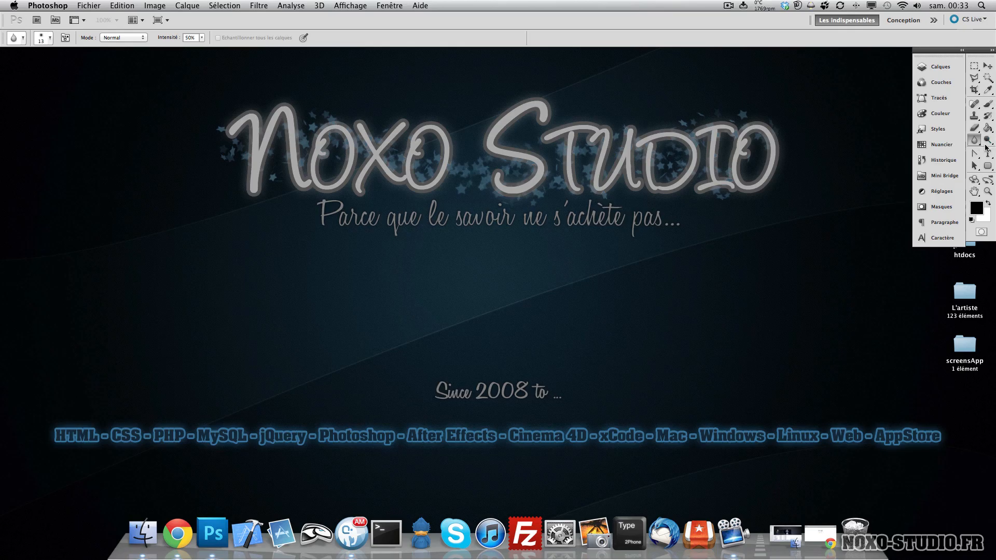
# - Open the Dodge and Pen tool groups in the toolbox to view their variants
pyautogui.click(989, 143)
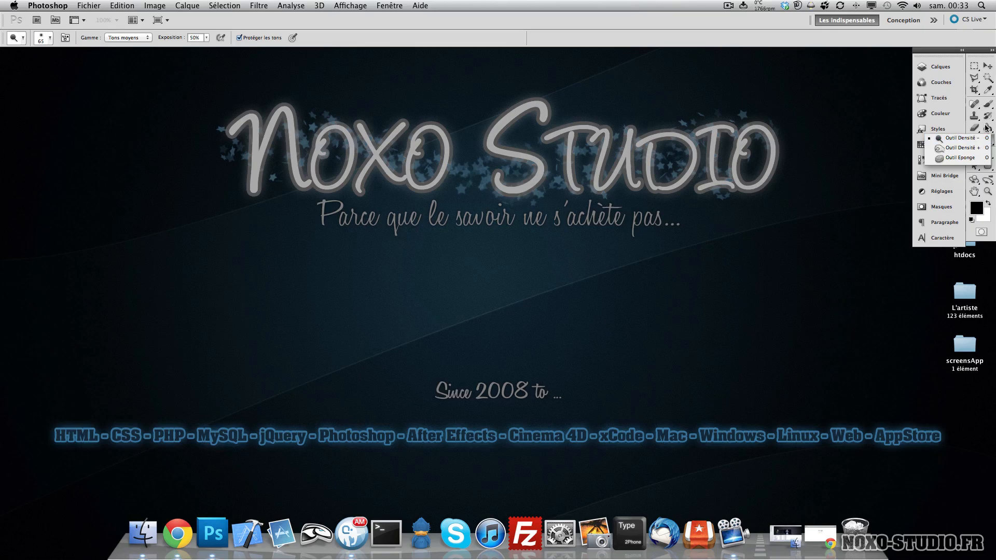
pyautogui.click(988, 139)
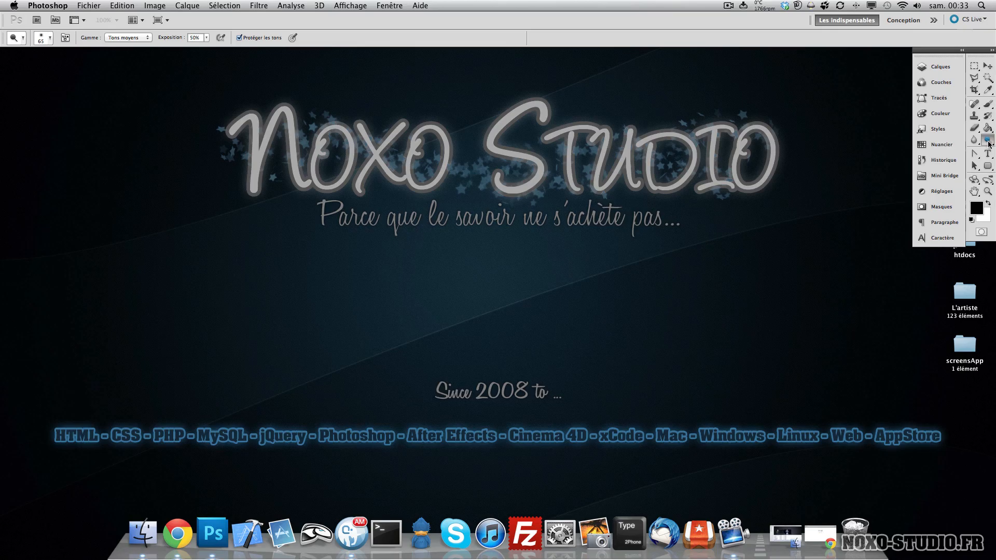
pyautogui.click(975, 154)
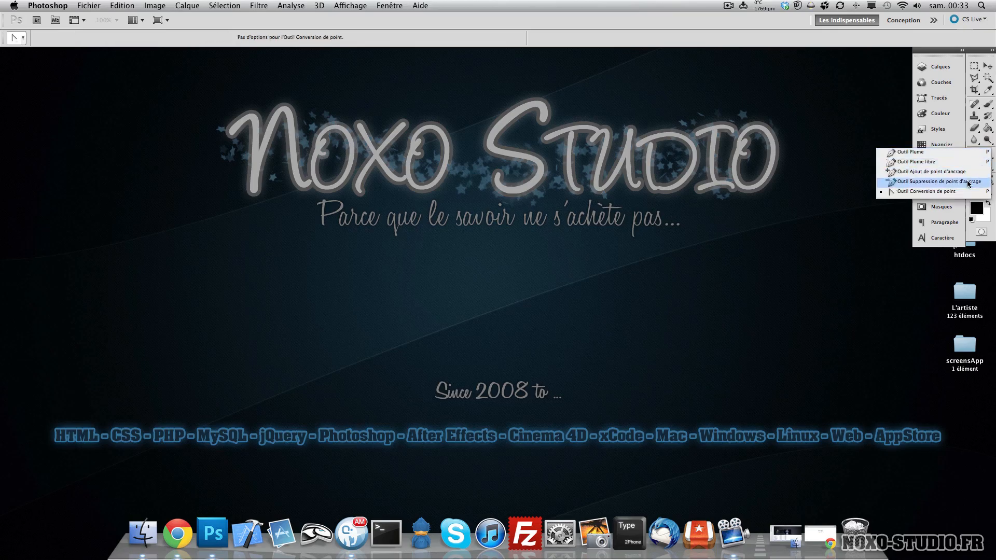
pyautogui.click(961, 152)
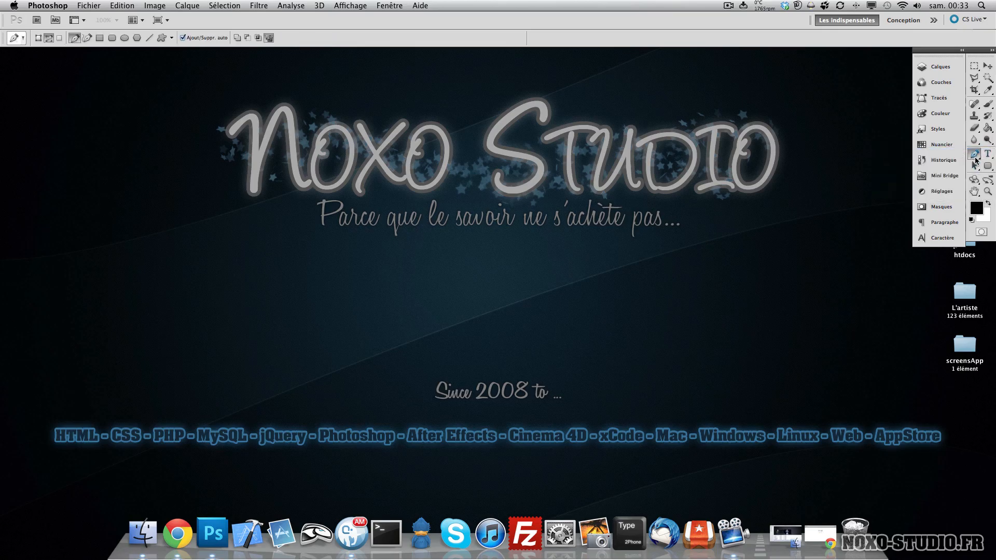
pyautogui.click(975, 157)
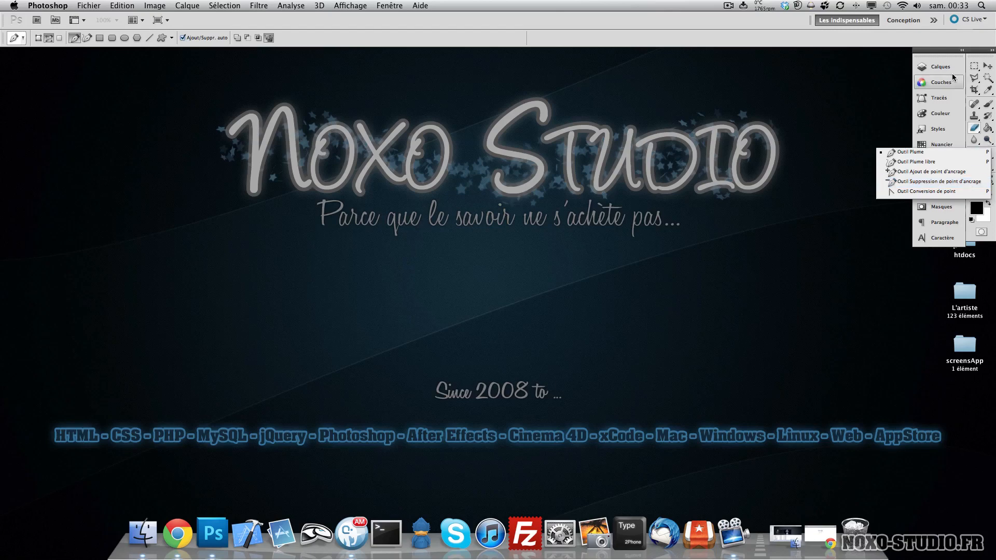
pyautogui.click(949, 51)
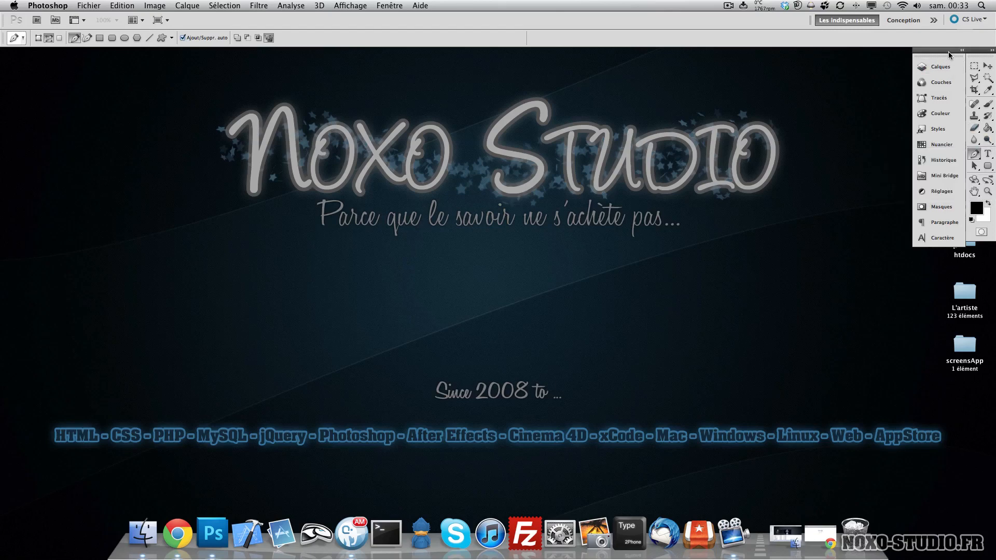
# - Browse the Type, Path Selection, Shape, 3D and Hand tool groups in the toolbox to view their variants
pyautogui.click(992, 159)
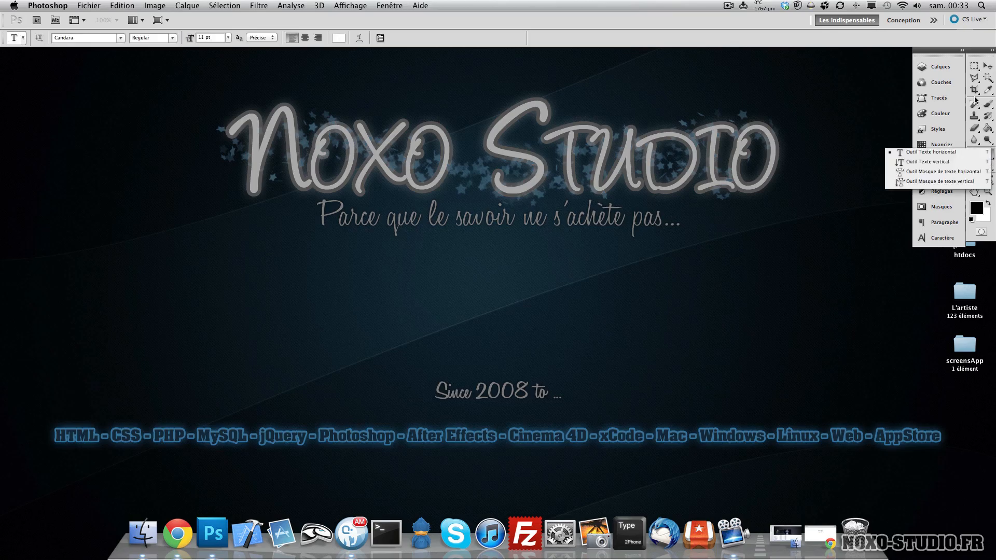
pyautogui.click(987, 66)
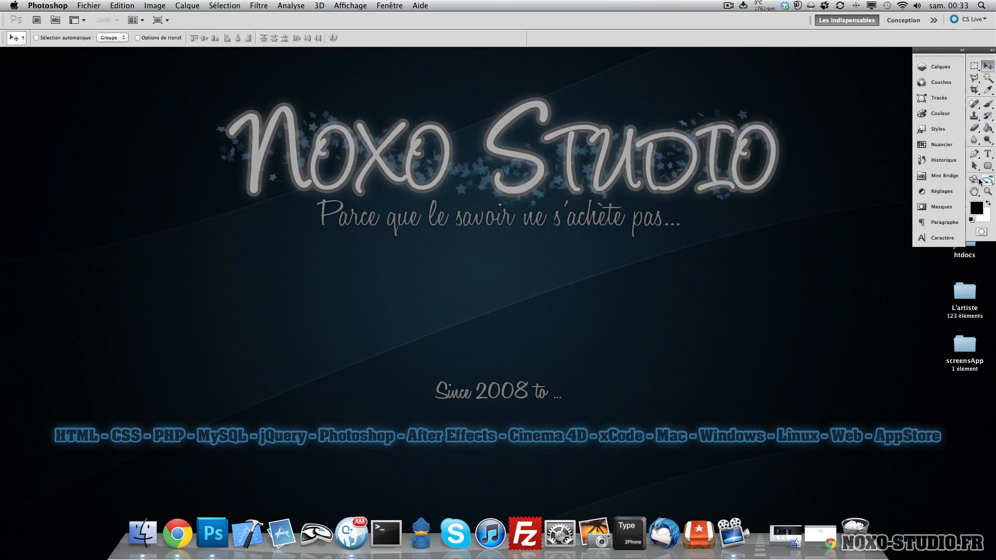
pyautogui.click(975, 166)
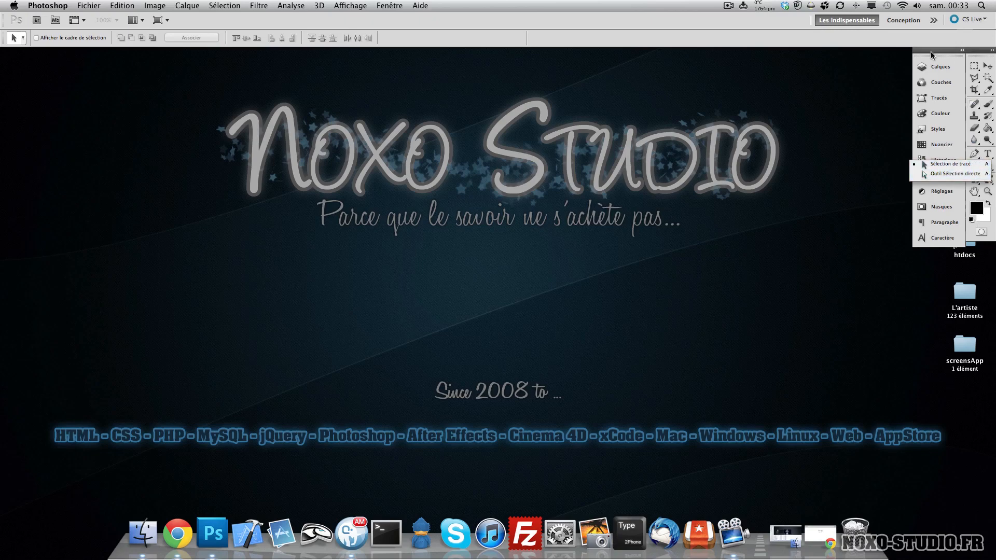
pyautogui.click(988, 166)
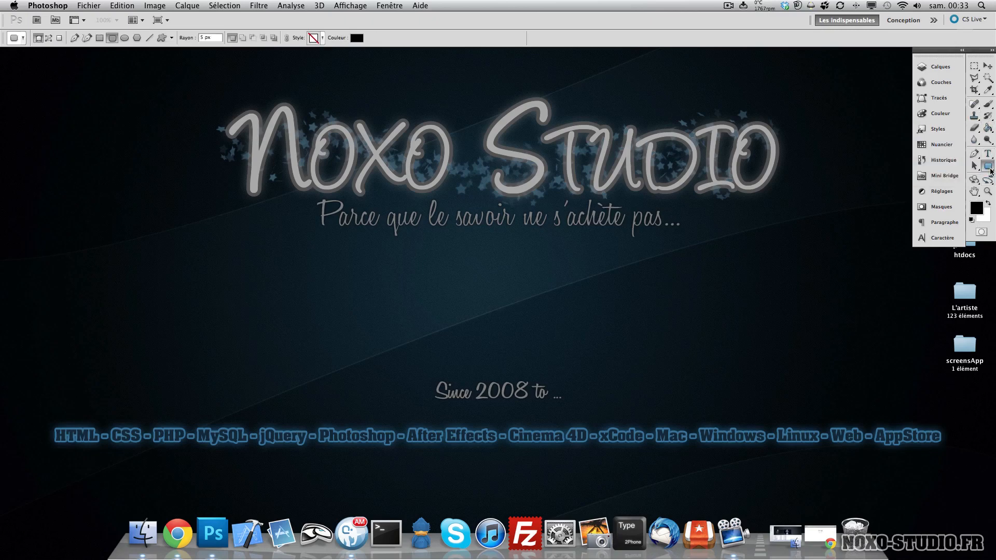
pyautogui.click(991, 168)
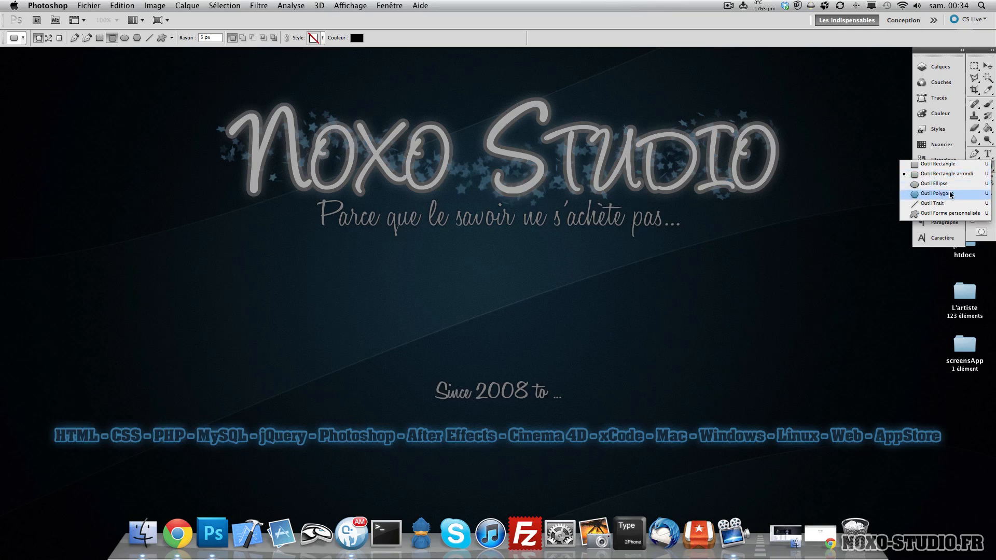
pyautogui.click(987, 65)
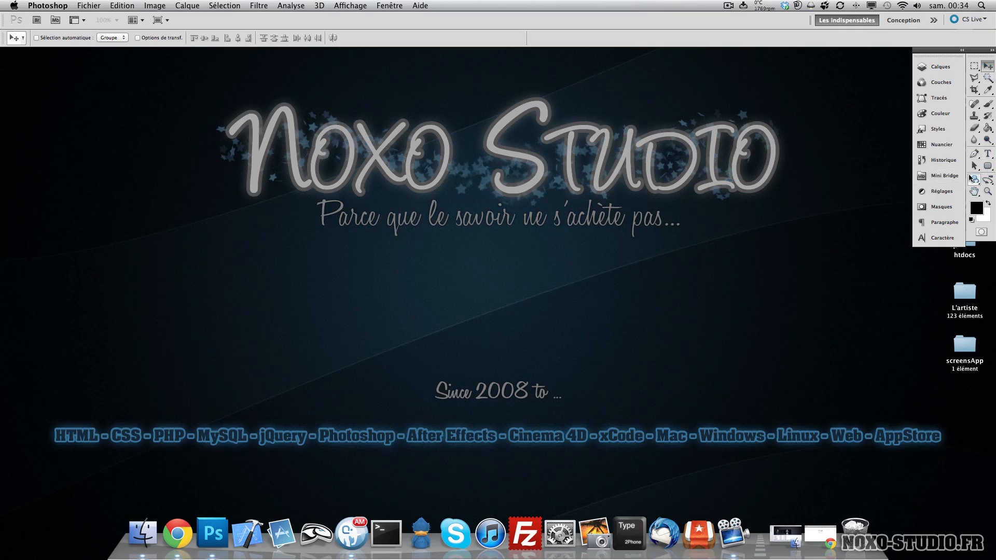
pyautogui.click(975, 179)
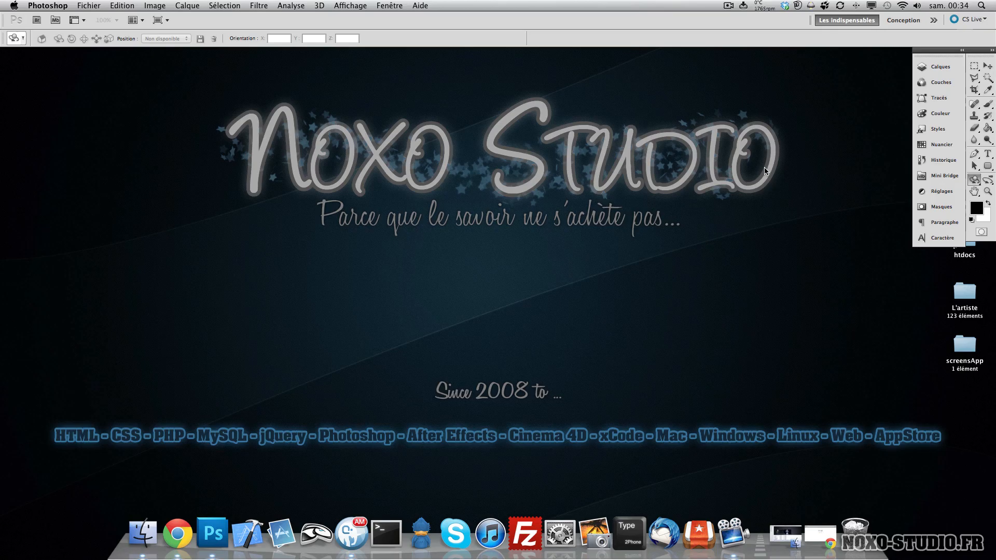
pyautogui.click(975, 192)
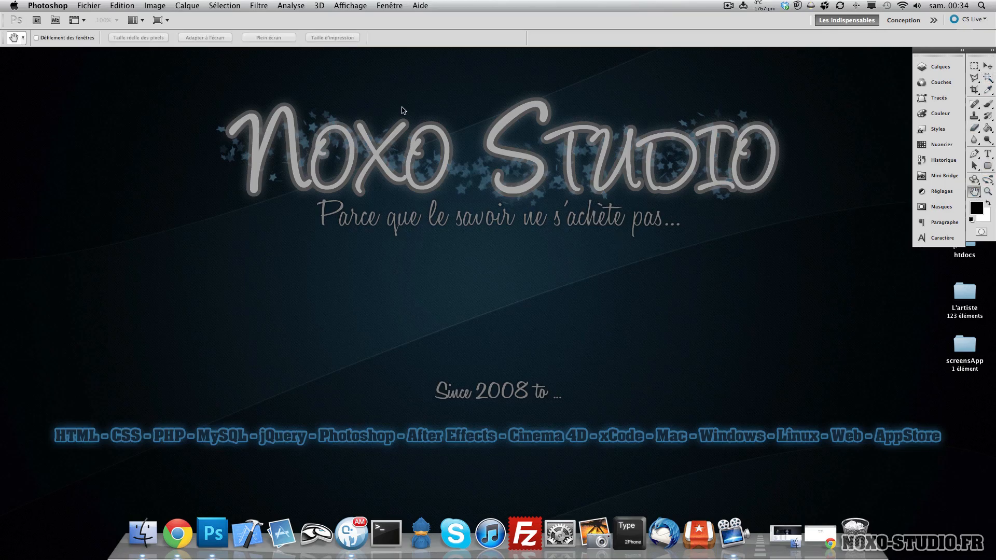
# - Open a new document dialog and set the resolution to 72 pixels/inch
pyautogui.click(91, 6)
pyautogui.click(96, 18)
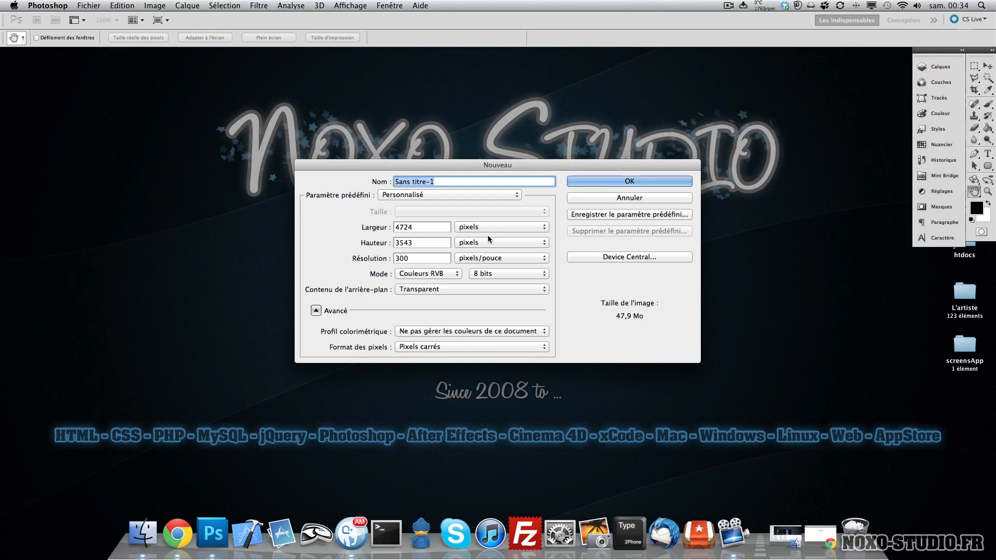
pyautogui.click(610, 200)
pyautogui.press('super+n')
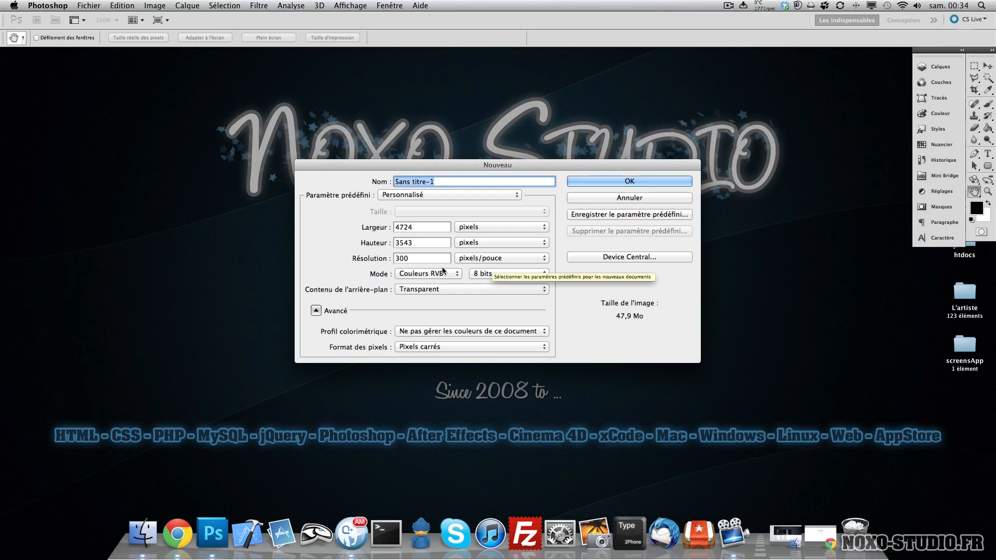
pyautogui.click(410, 258)
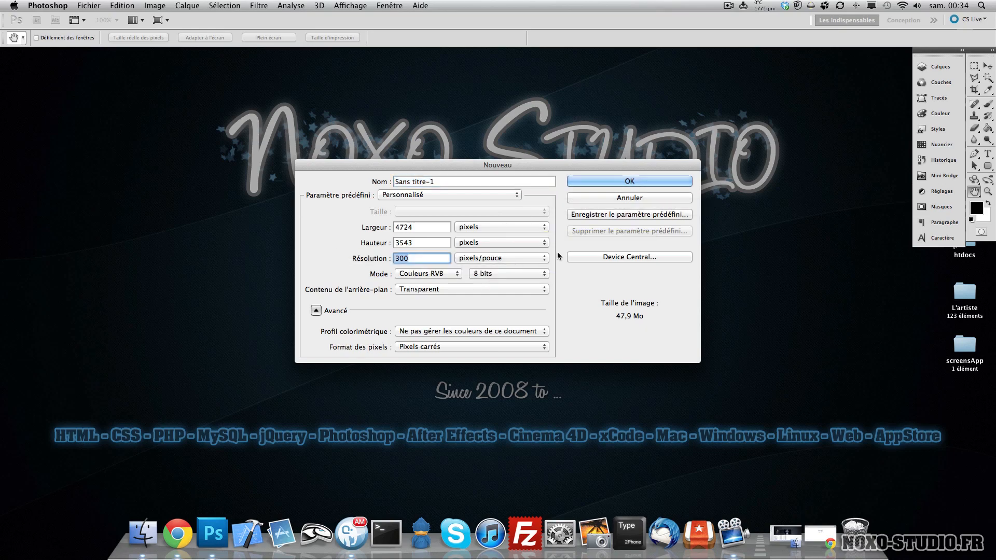
pyautogui.write('72')
pyautogui.moveTo(420, 260); pyautogui.dragTo(362, 256)
pyautogui.moveTo(361, 170); pyautogui.dragTo(377, 208)
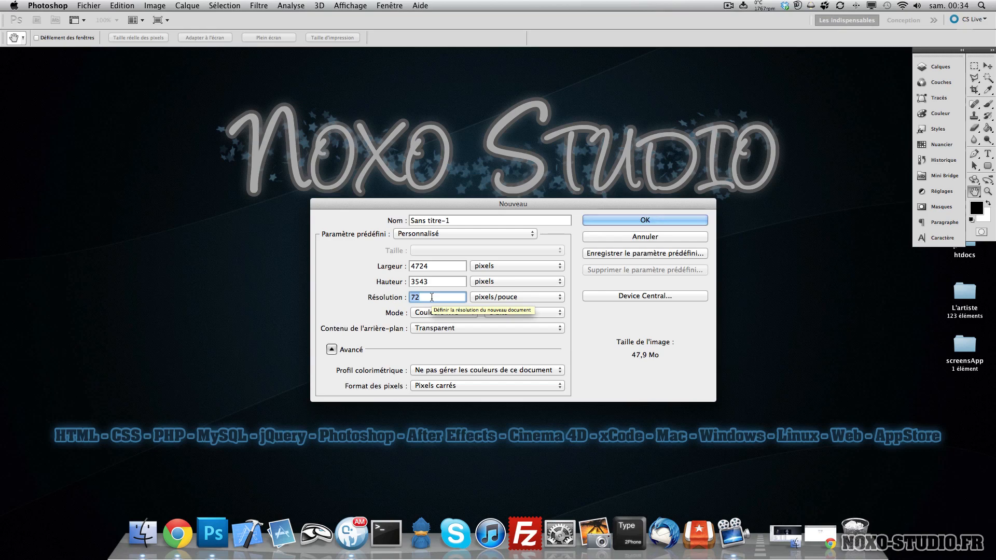
pyautogui.write('300')
pyautogui.press('BackSpace')
pyautogui.press('BackSpace')
pyautogui.press('BackSpace')
pyautogui.write('72')
pyautogui.press('Tab')
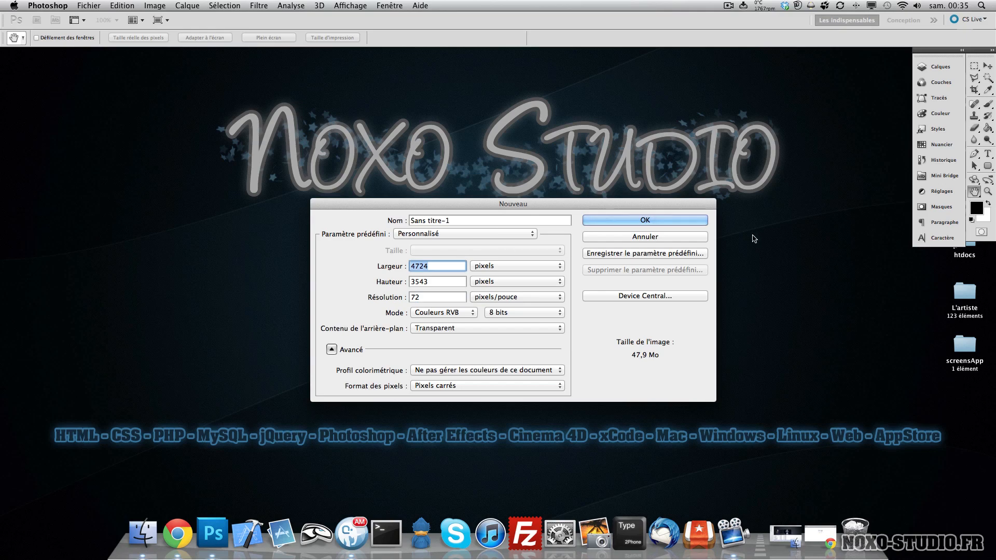
# - Set the new document's width to 800 and height to 400 pixels
pyautogui.write('800')
pyautogui.press('Tab')
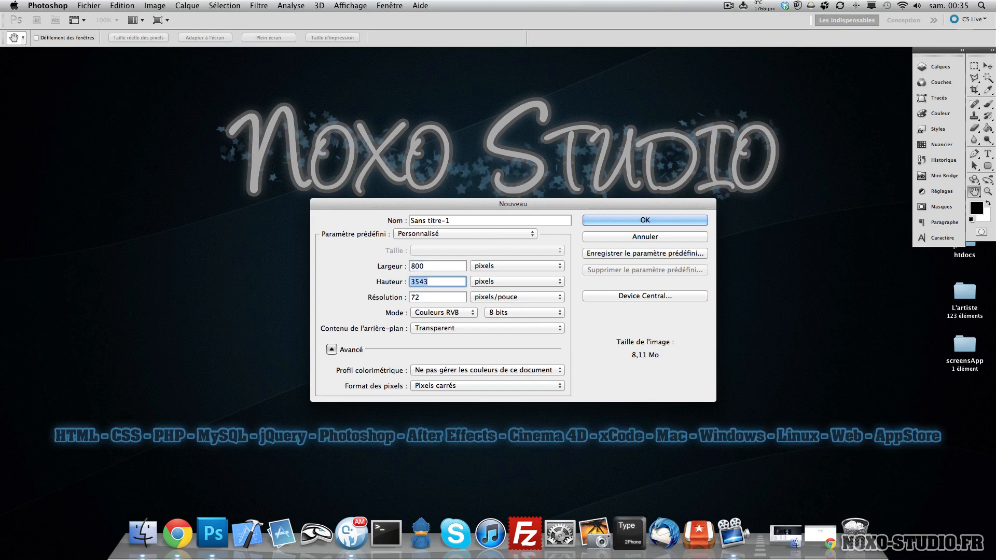
pyautogui.write('400')
# - Set Couleurs RVB mode and a Transparent background, collapse the advanced options, and create the document
pyautogui.click(474, 311)
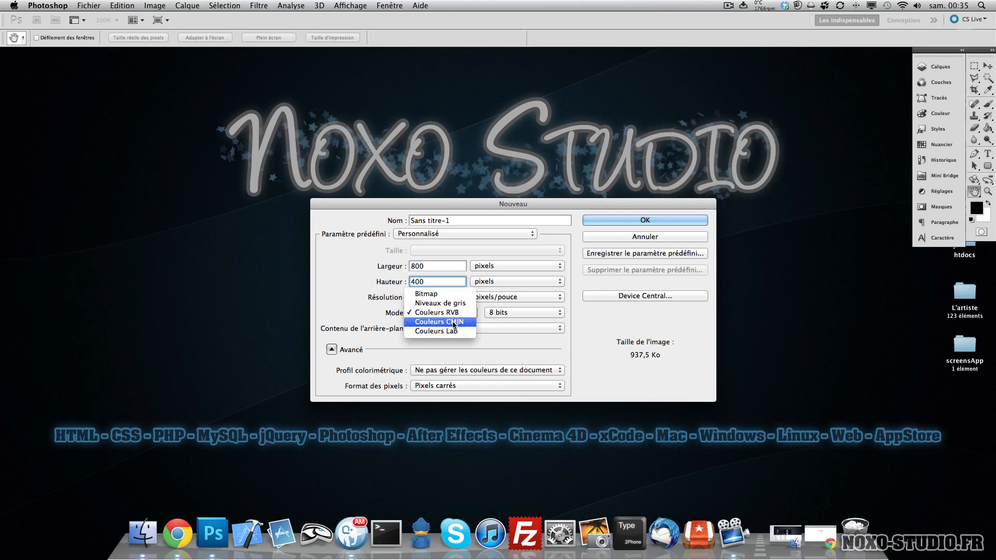
pyautogui.click(460, 313)
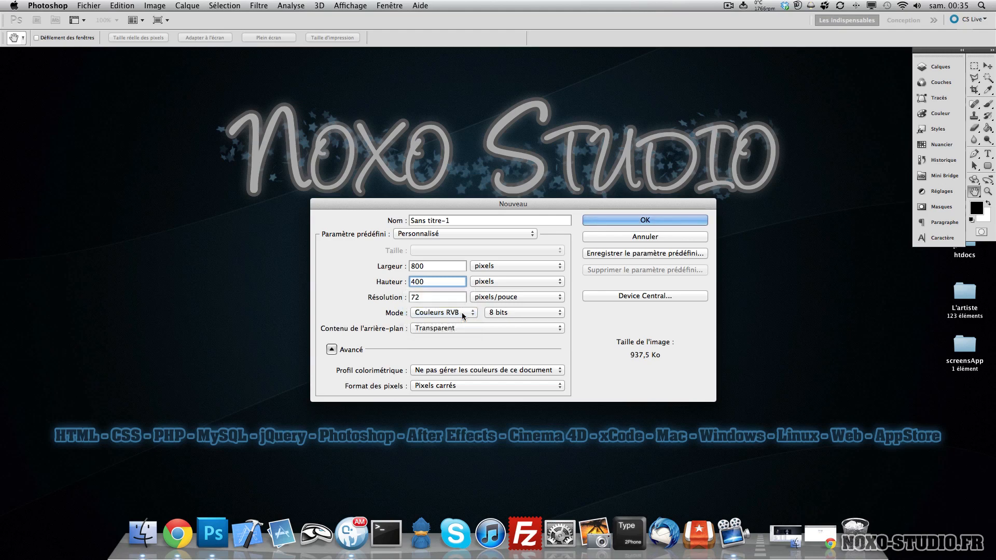
pyautogui.click(513, 313)
pyautogui.click(519, 312)
pyautogui.click(444, 327)
pyautogui.click(448, 312)
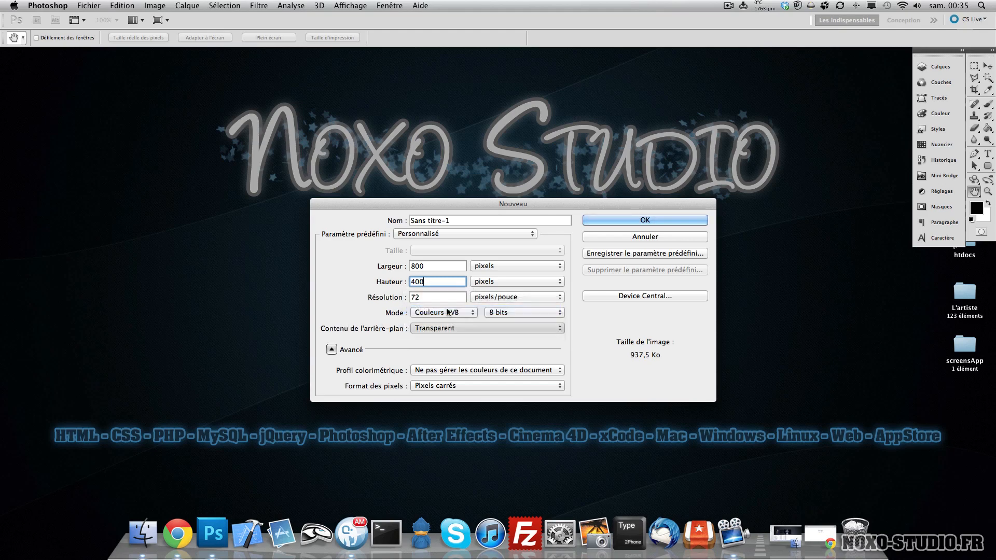
pyautogui.click(449, 332)
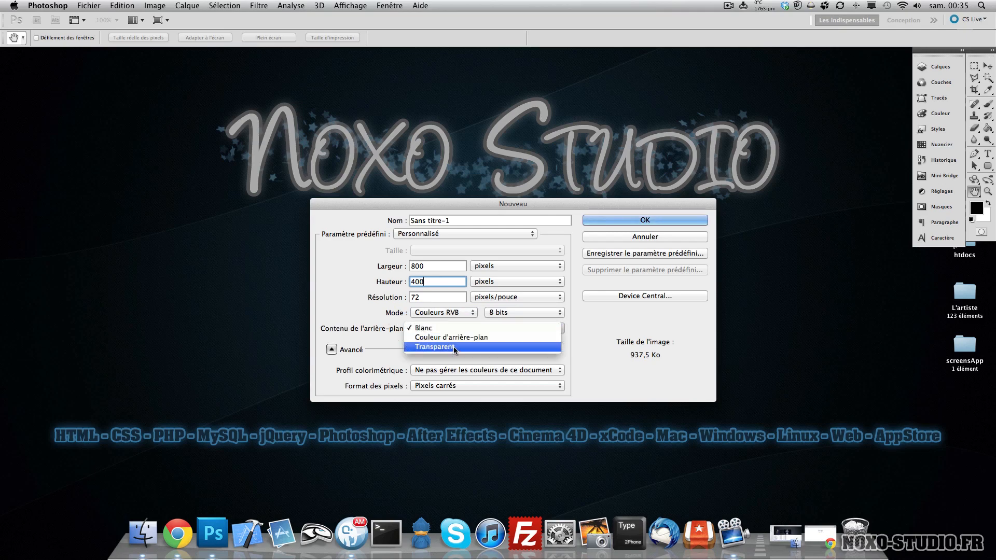
pyautogui.click(433, 347)
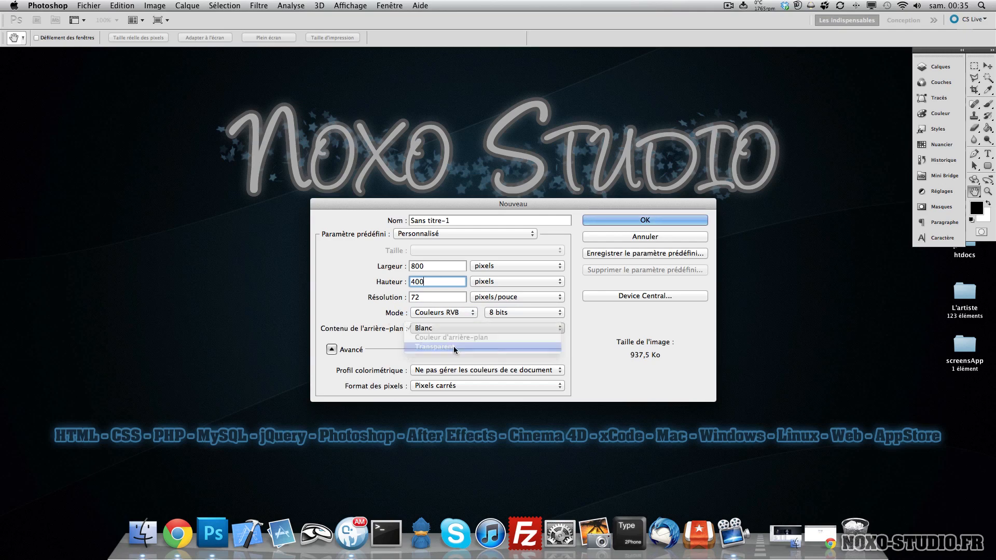
pyautogui.click(334, 354)
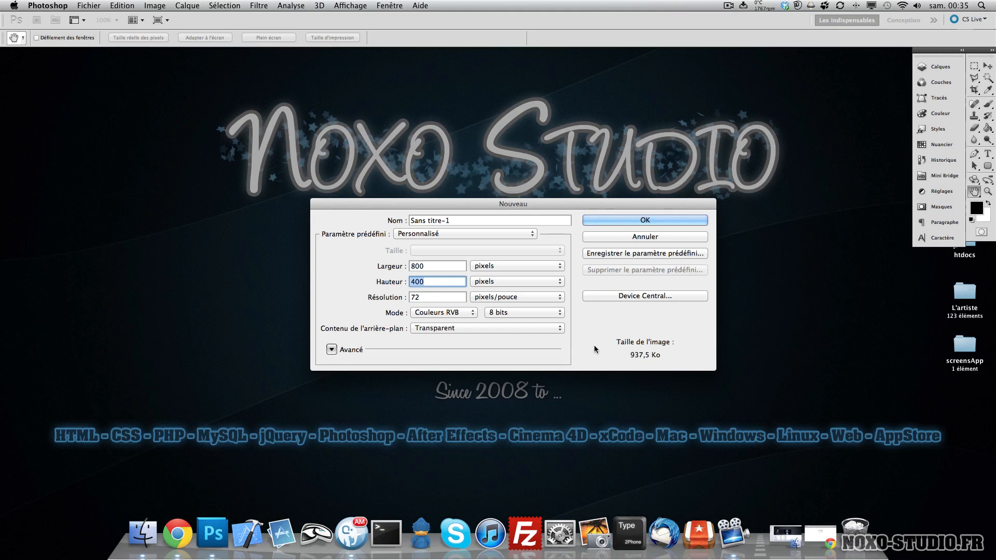
pyautogui.click(629, 224)
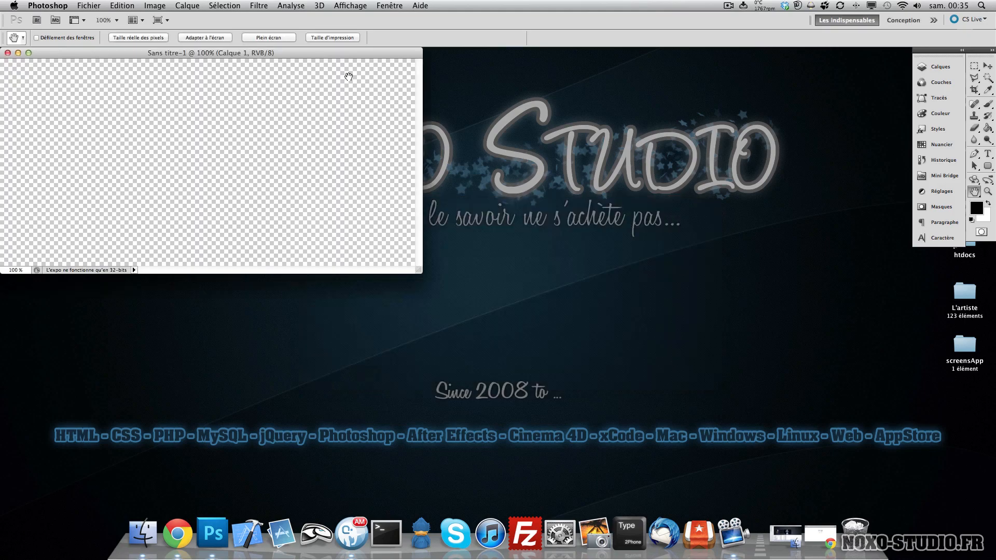
# - Move the new document window to the centre of the workspace
pyautogui.moveTo(340, 52); pyautogui.dragTo(616, 115)
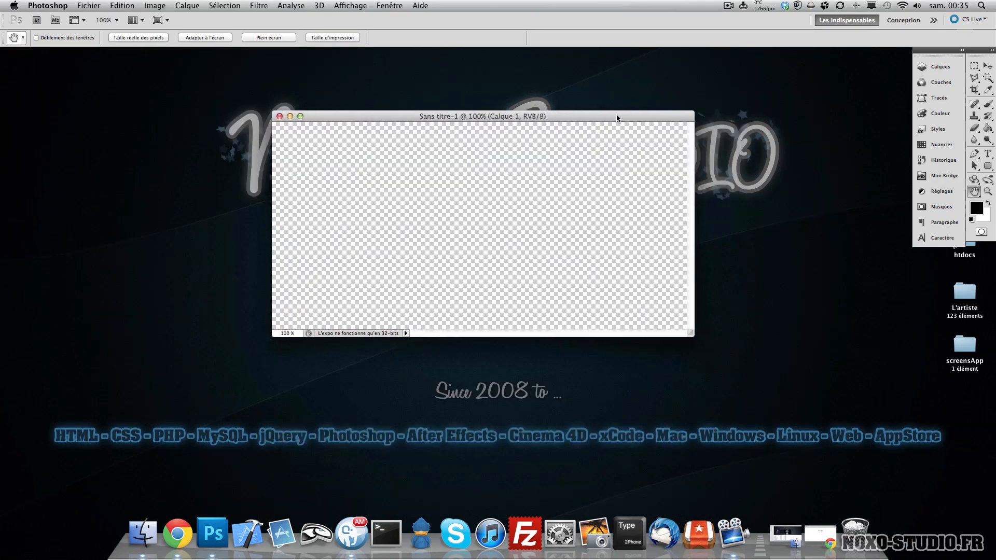
pyautogui.moveTo(555, 119)
pyautogui.mouseDown()
pyautogui.moveTo(548, 98)
pyautogui.moveTo(540, 111)
pyautogui.mouseUp()
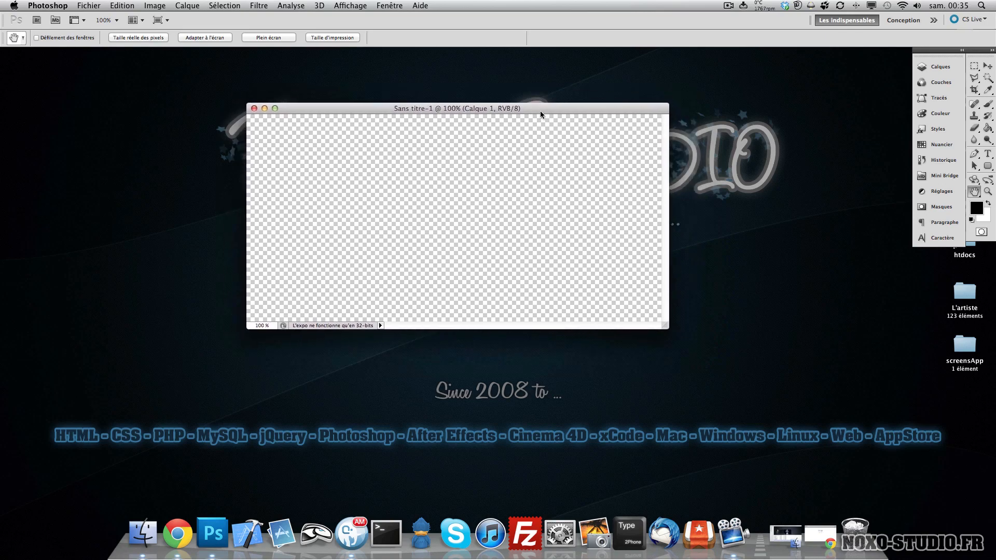
# - Cycle through the screen modes, ending in full screen mode with the menu bar
pyautogui.press('f')
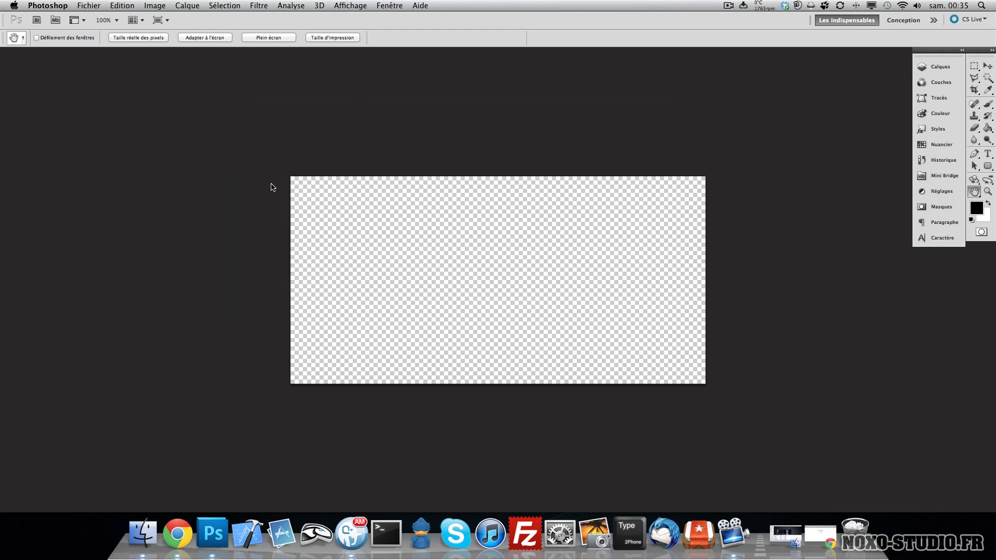
pyautogui.press('f')
pyautogui.press('f')
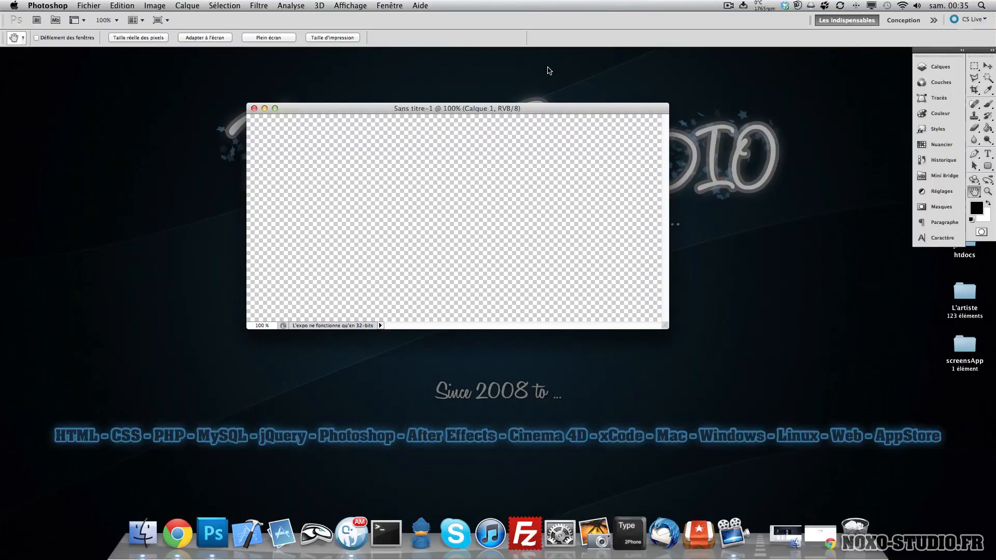
pyautogui.press('f')
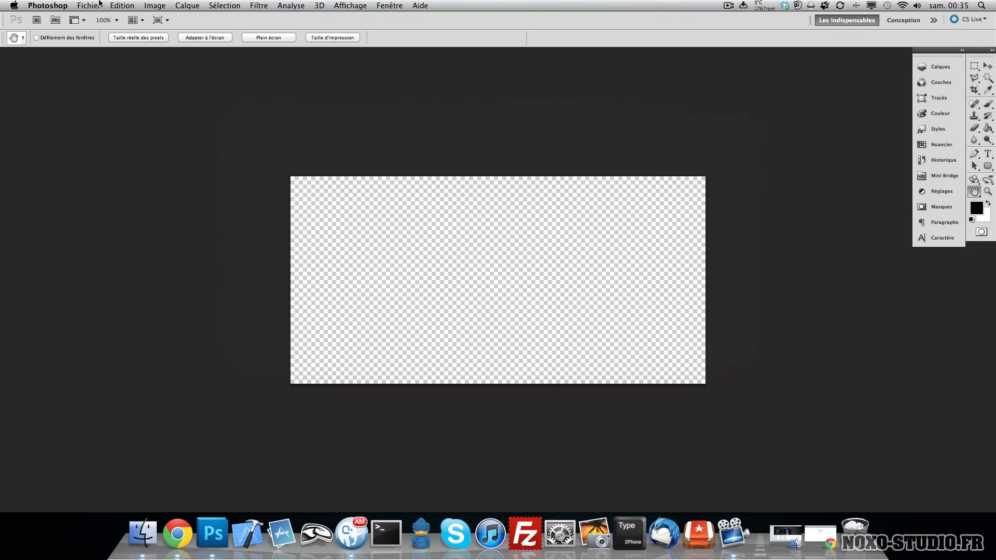
# - Select the Move tool and pan the canvas toward the upper left with the Hand tool
pyautogui.press('v')
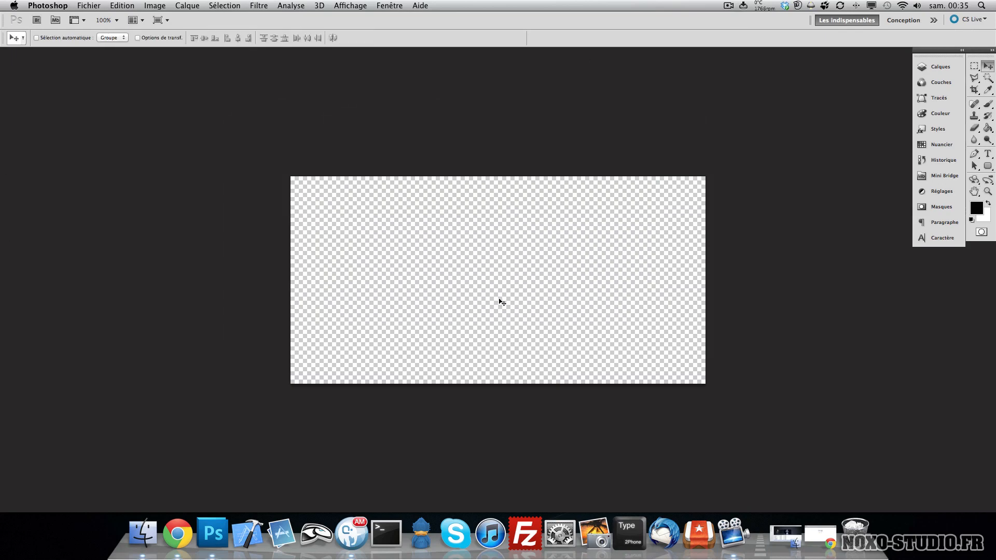
pyautogui.press('h')
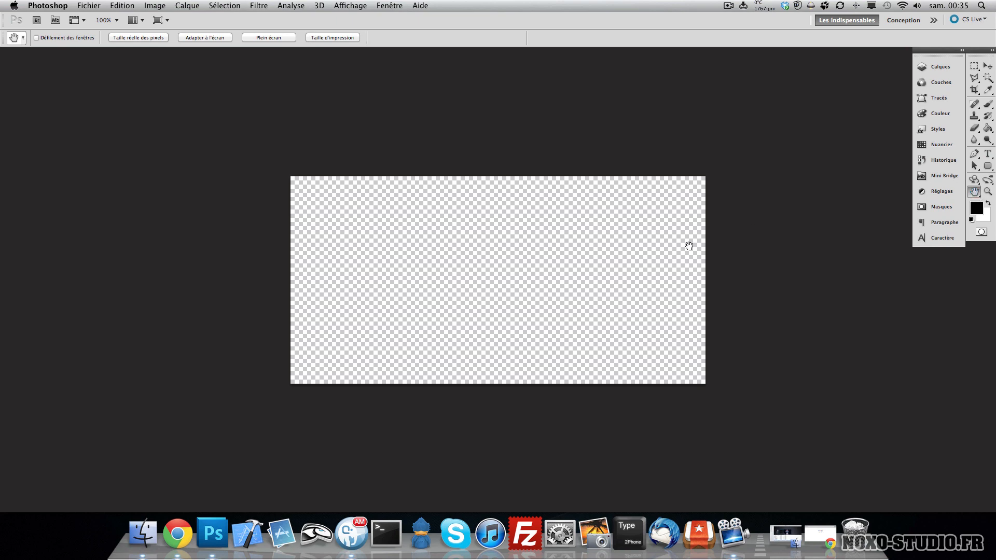
pyautogui.moveTo(660, 250); pyautogui.dragTo(389, 298)
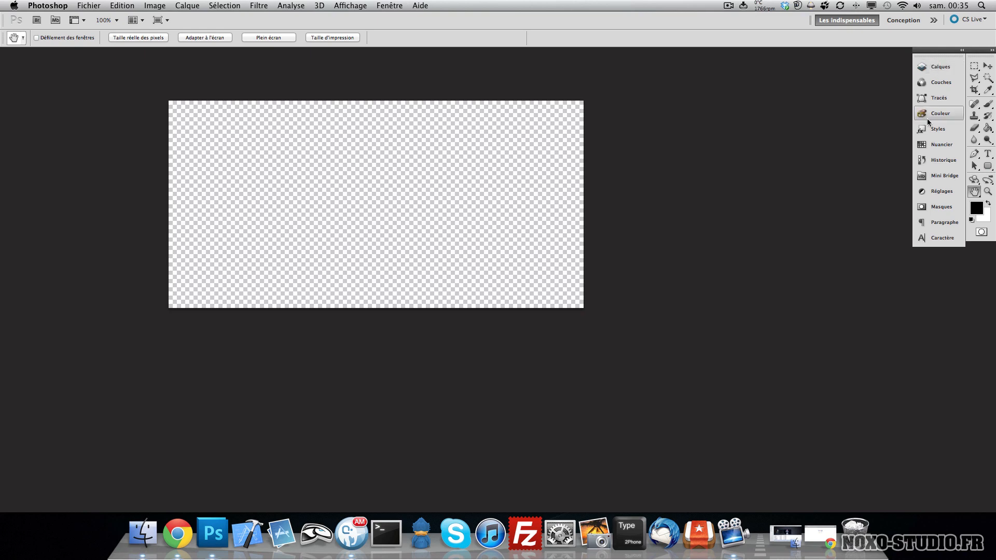
# - Open the Calques (Layers) panel and stretch it taller
pyautogui.click(939, 67)
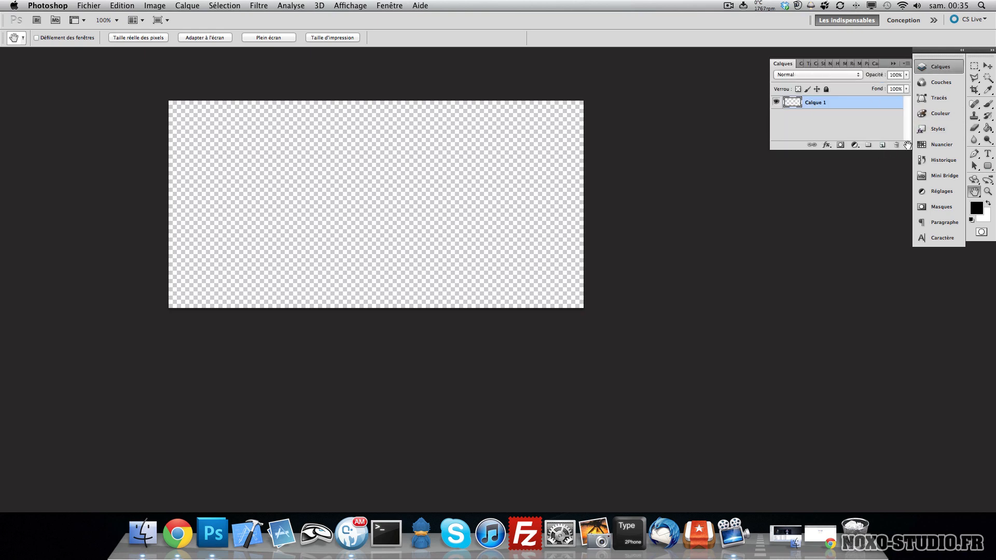
pyautogui.moveTo(907, 145); pyautogui.dragTo(911, 349)
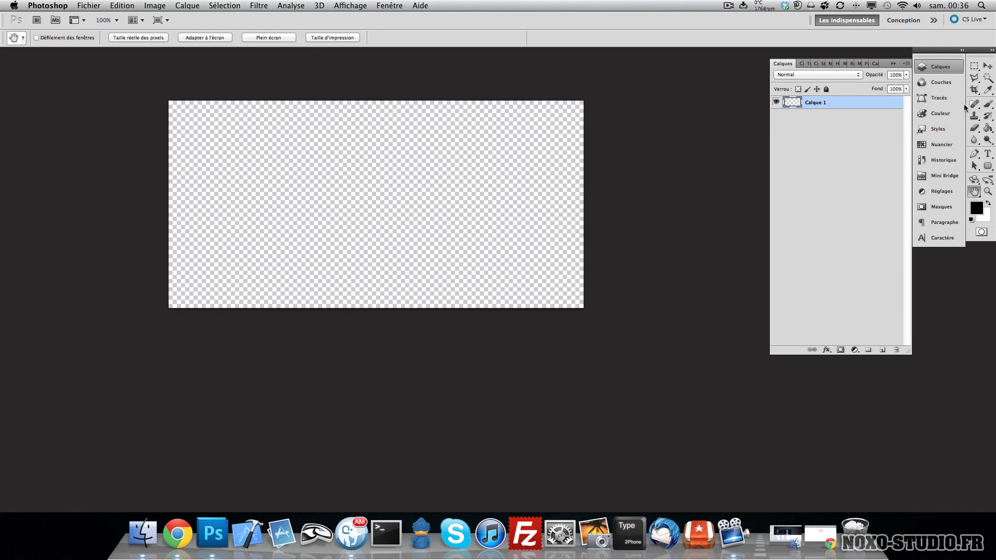
# - Pick a dark red foreground colour and fill the canvas with it using the Paint Bucket tool
pyautogui.press('v')
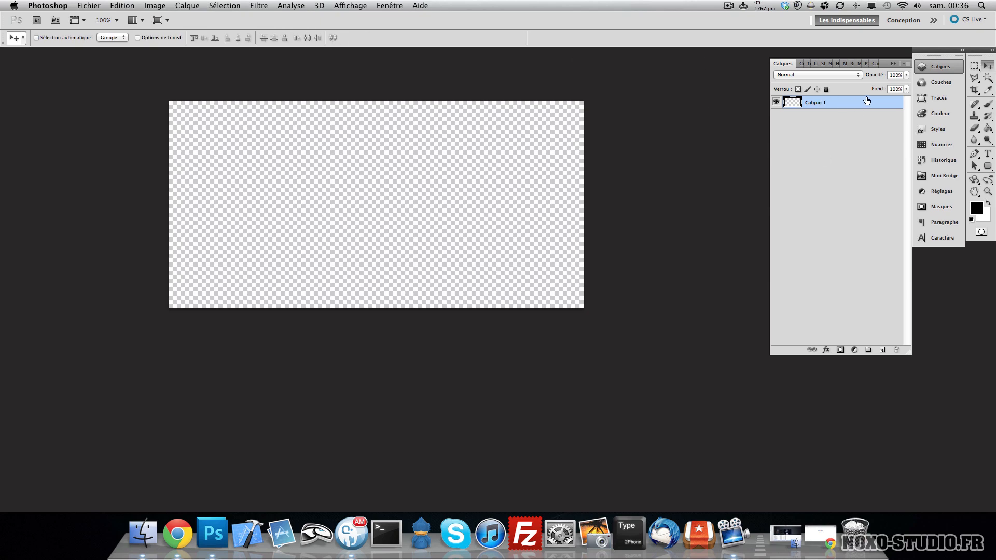
pyautogui.click(989, 130)
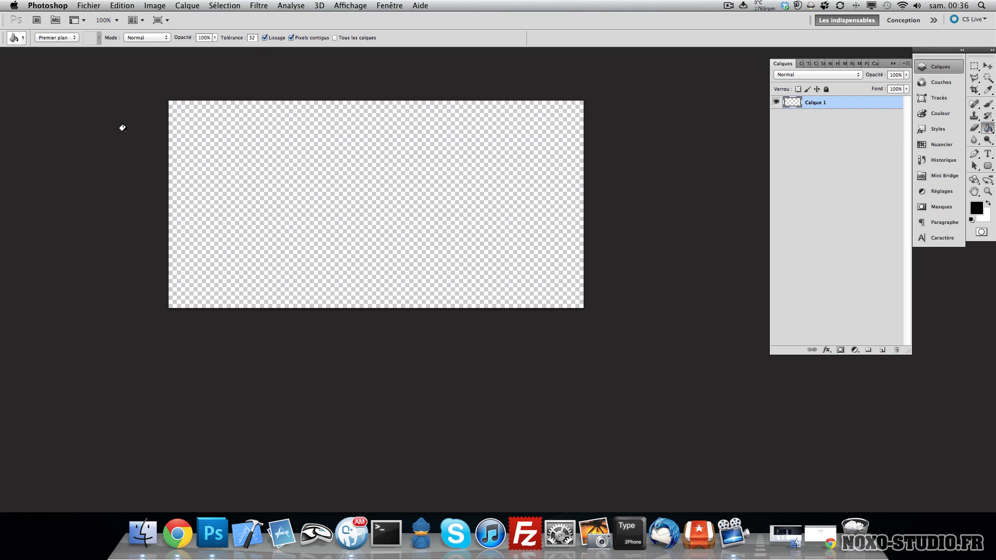
pyautogui.click(38, 38)
pyautogui.click(977, 209)
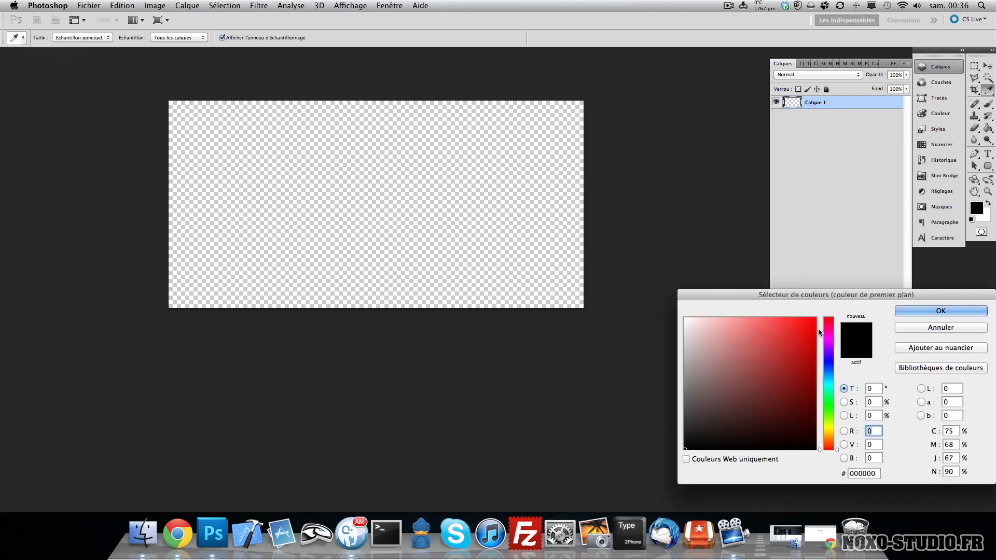
pyautogui.click(760, 388)
pyautogui.click(906, 313)
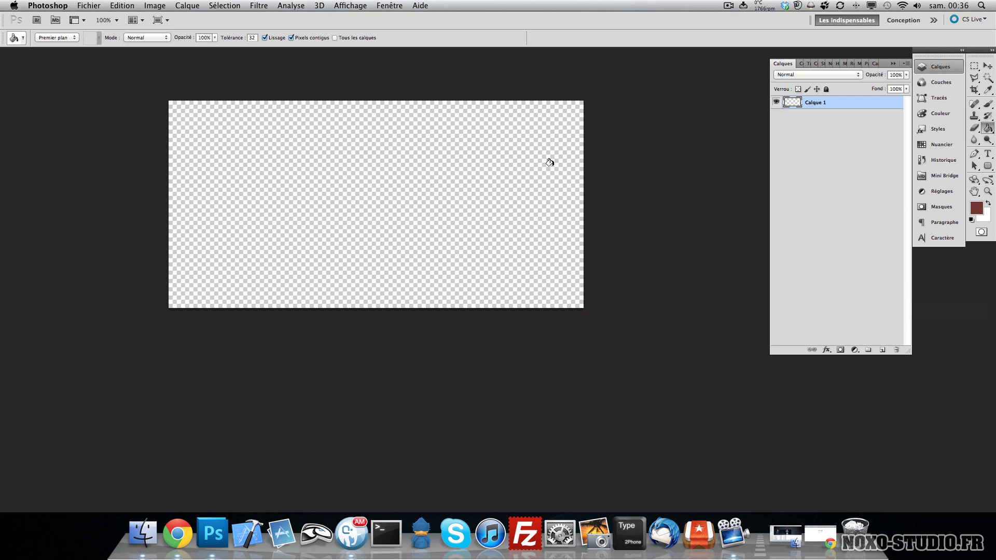
pyautogui.click(414, 158)
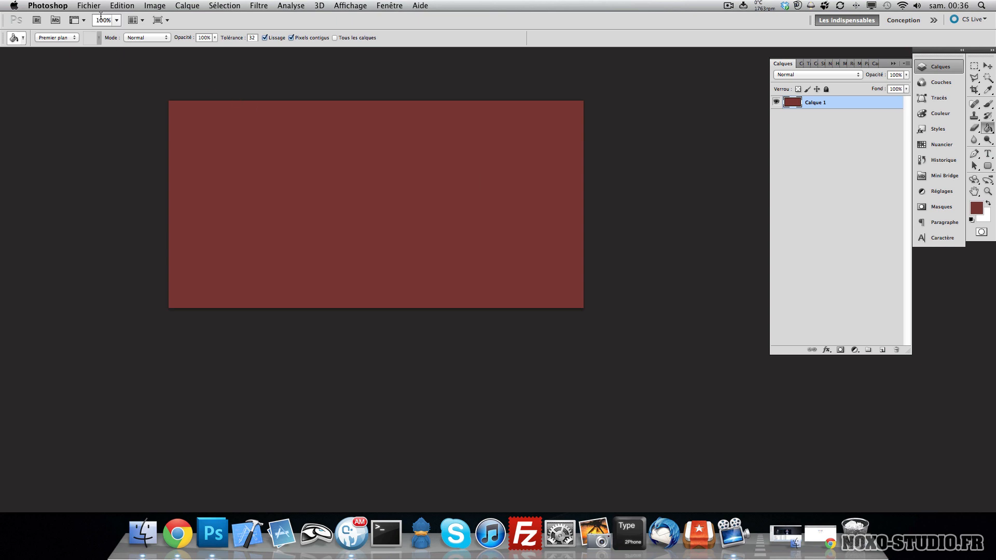
# - Undo the paint bucket fill
pyautogui.click(122, 6)
pyautogui.click(155, 38)
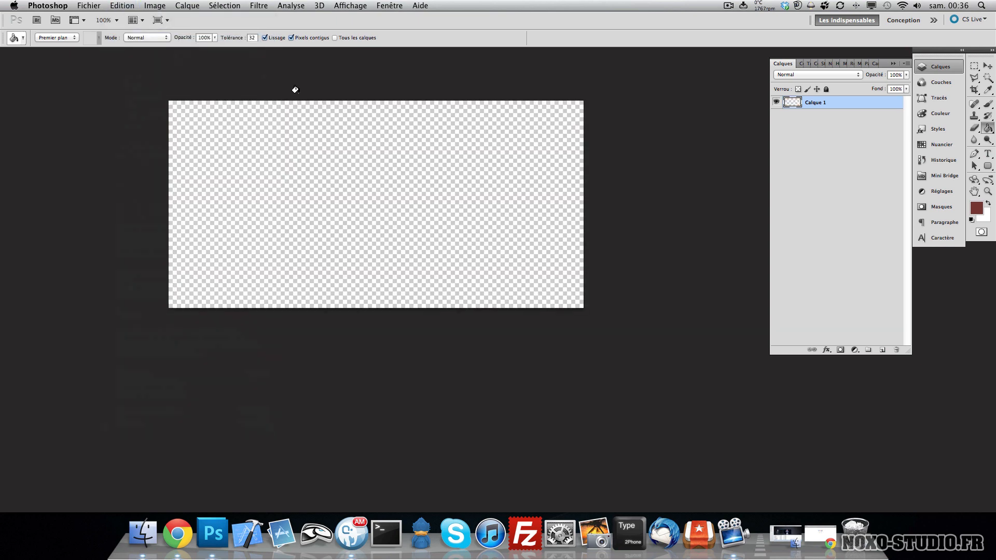
pyautogui.press('super+z')
pyautogui.press('super+z')
pyautogui.press('v')
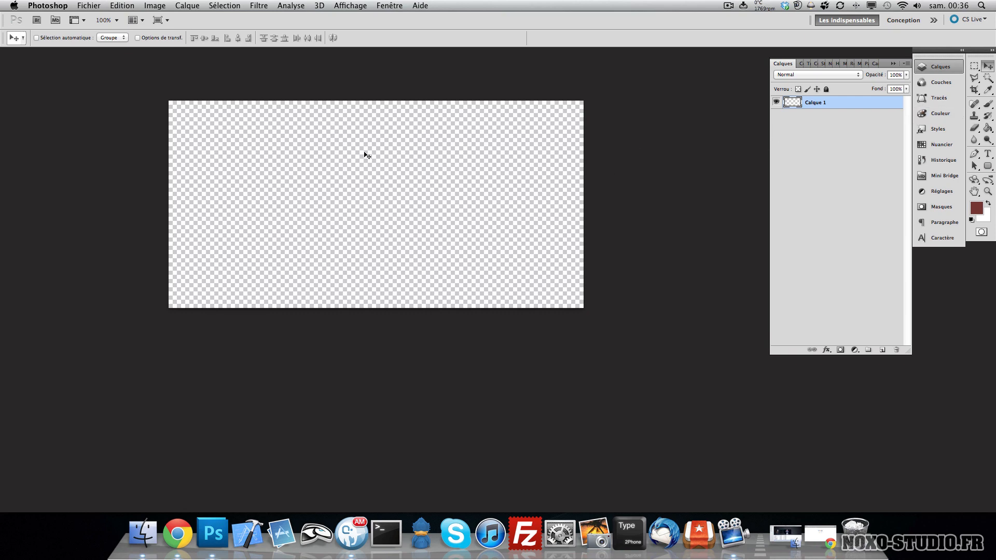
# - Fill the layer with the foreground colour through the Fill command, Normal mode at 100% opacity
pyautogui.hotkey('shift', 'F5')
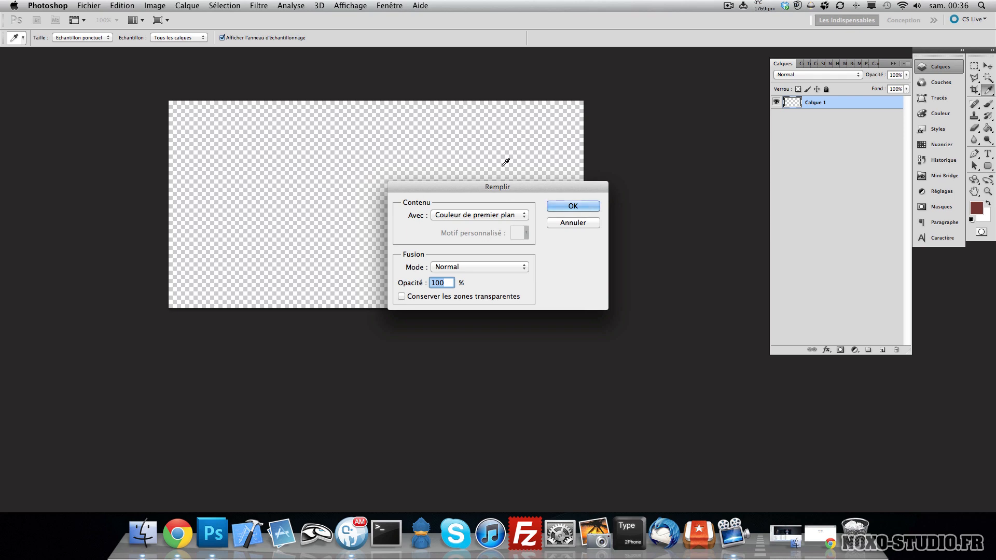
pyautogui.click(488, 215)
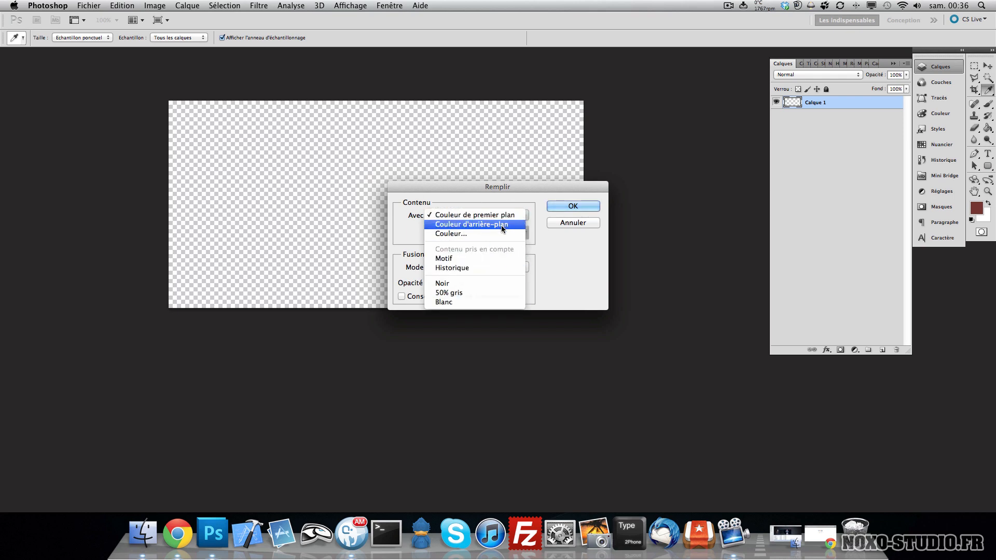
pyautogui.click(566, 231)
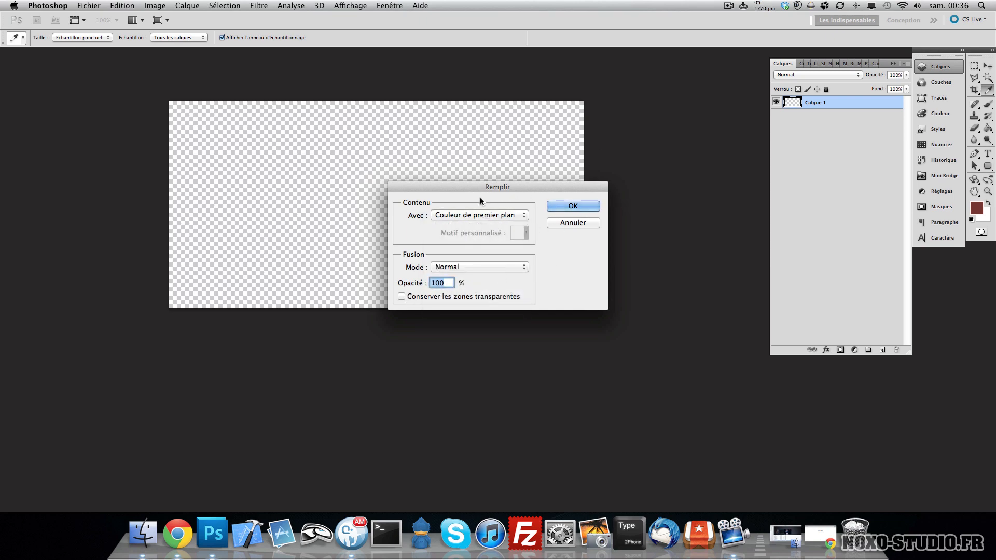
pyautogui.click(570, 206)
pyautogui.press('v')
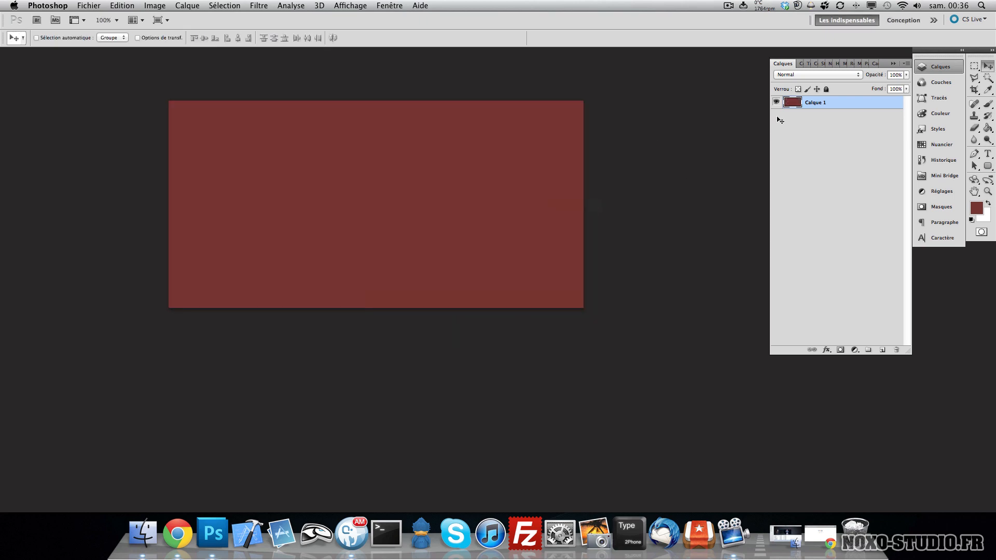
# - Save the document as test in Photoshop format with Maximiser la compatibilité enabled
pyautogui.click(988, 128)
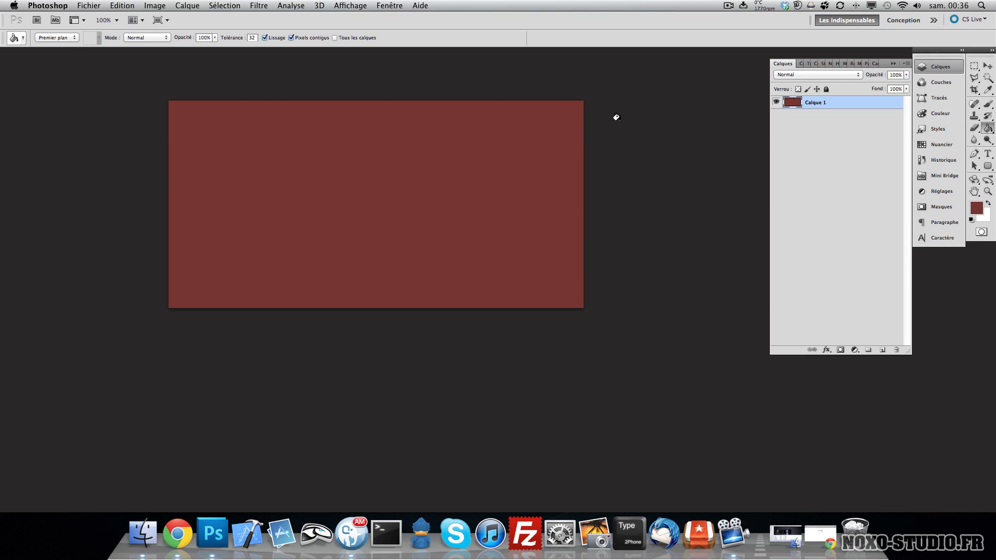
pyautogui.press('v')
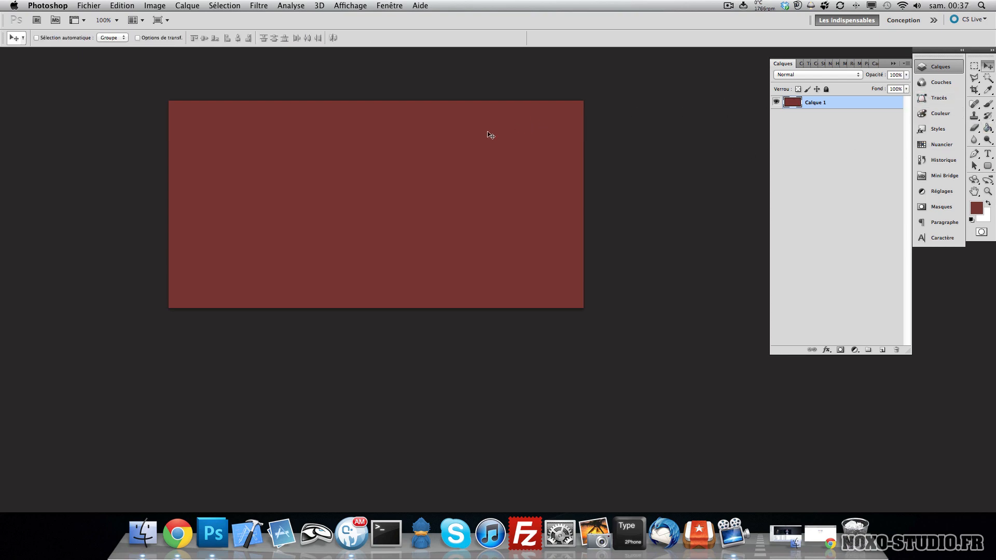
pyautogui.press('super+shift+s')
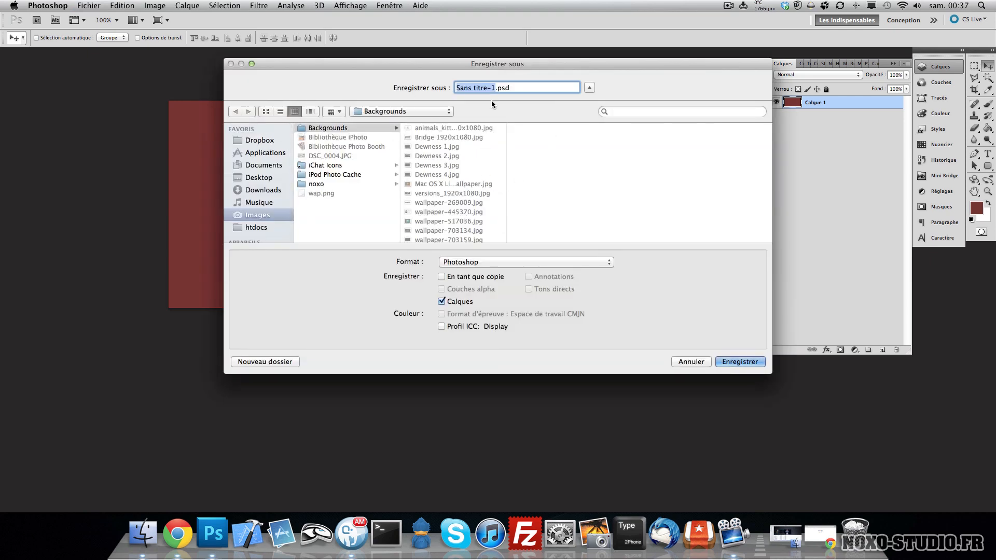
pyautogui.write('test')
pyautogui.press('Return')
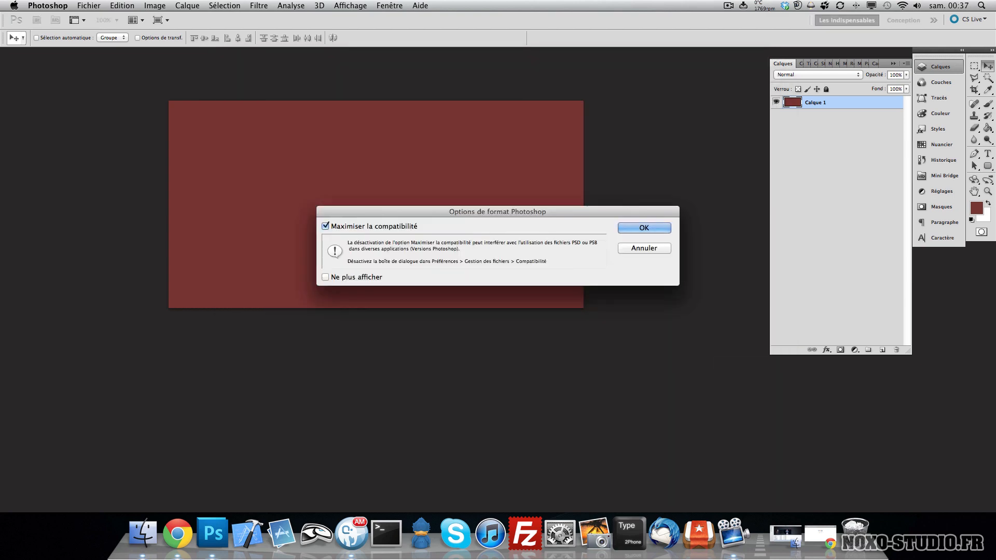
pyautogui.click(644, 228)
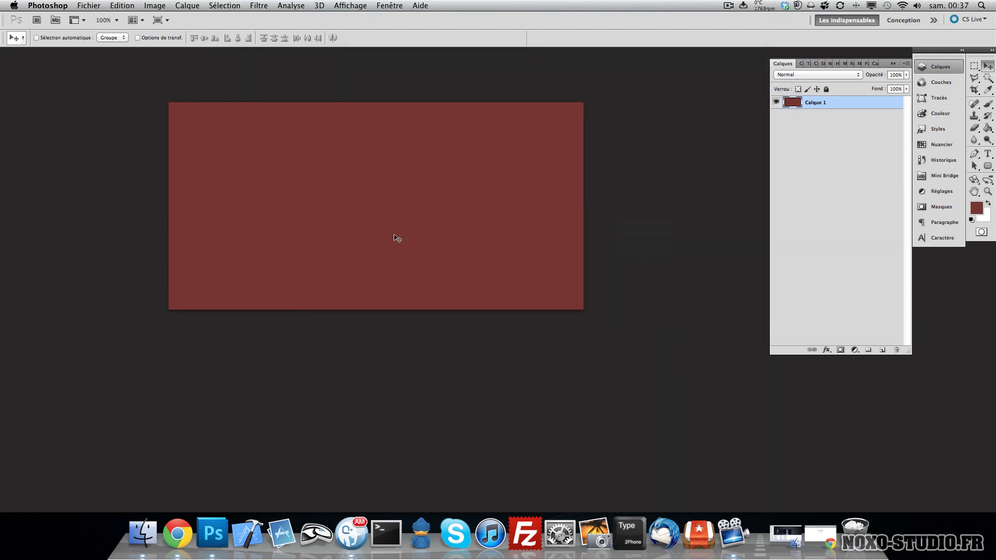
# - Save the document again as test, keeping maximized compatibility
pyautogui.press('super+shift+s')
pyautogui.write('test.psd')
pyautogui.press('Return')
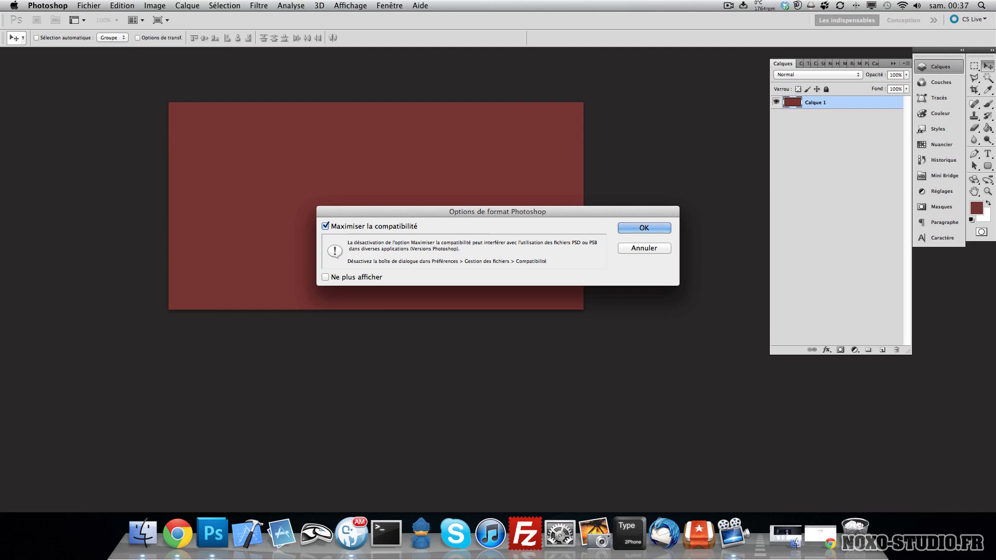
pyautogui.press('Return')
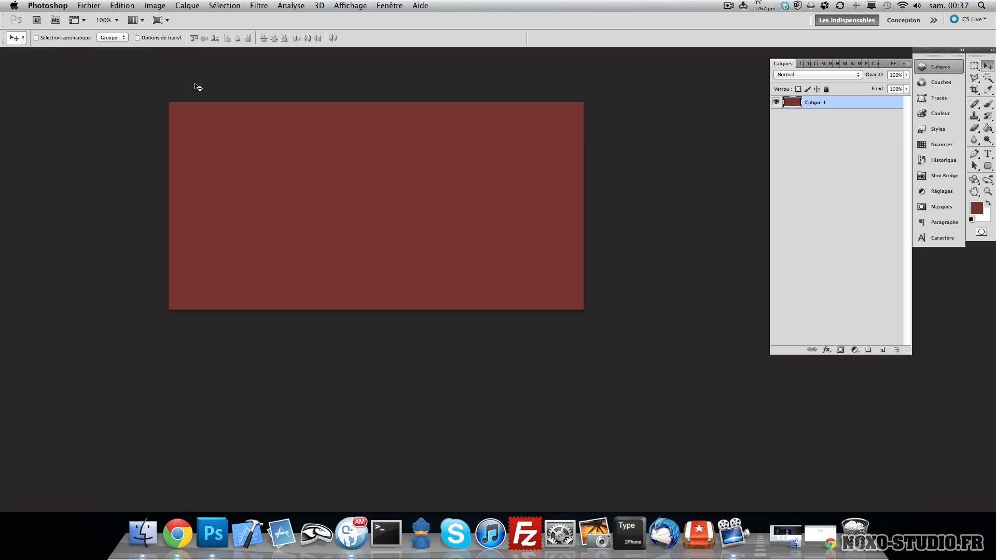
# - Open wallpaper-1353617.jpg from the Backgrounds folder
pyautogui.click(87, 4)
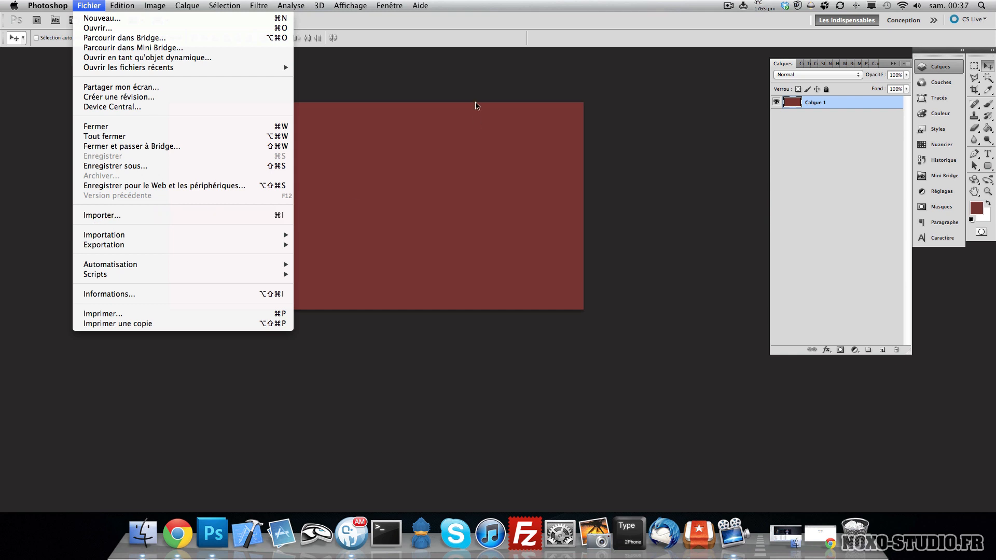
pyautogui.click(414, 98)
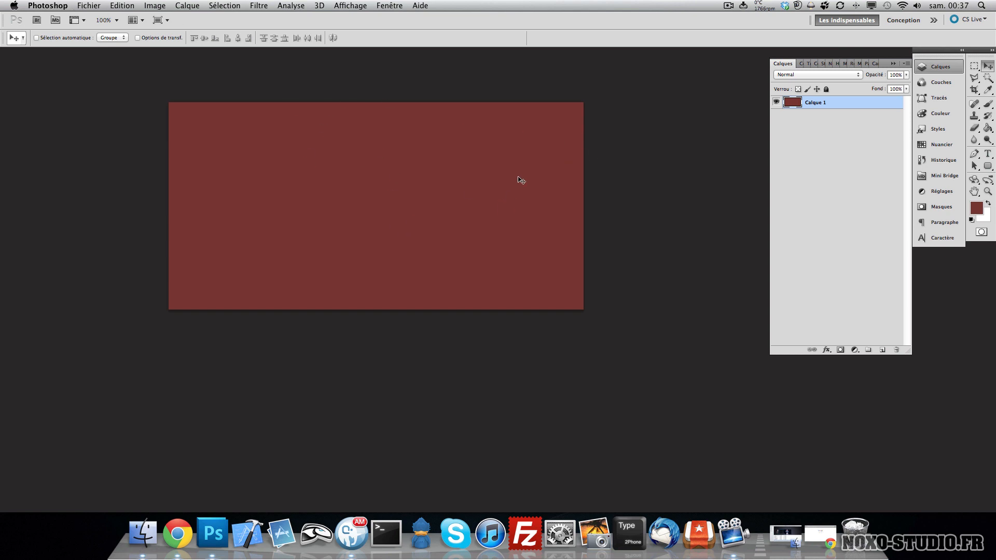
pyautogui.press('super+o')
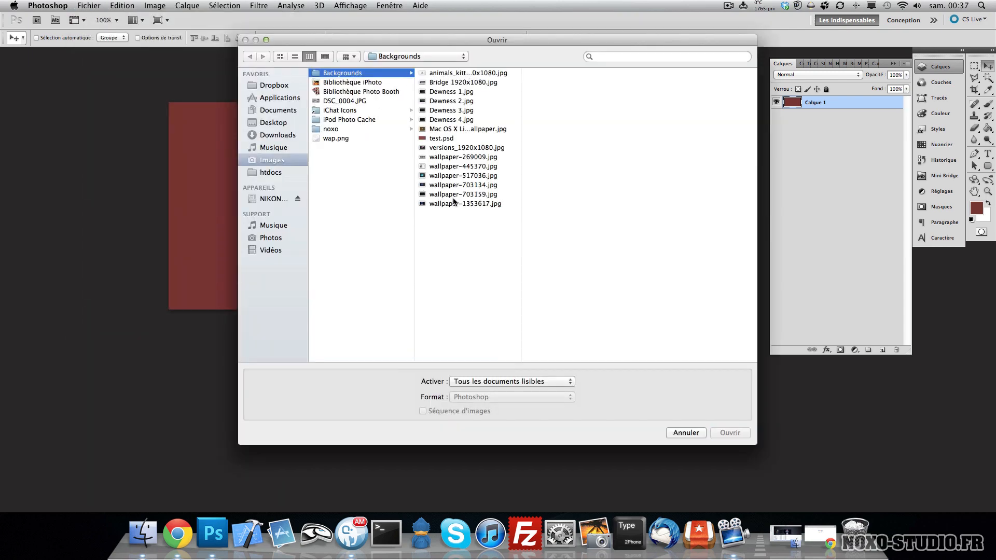
pyautogui.click(455, 204)
pyautogui.click(730, 433)
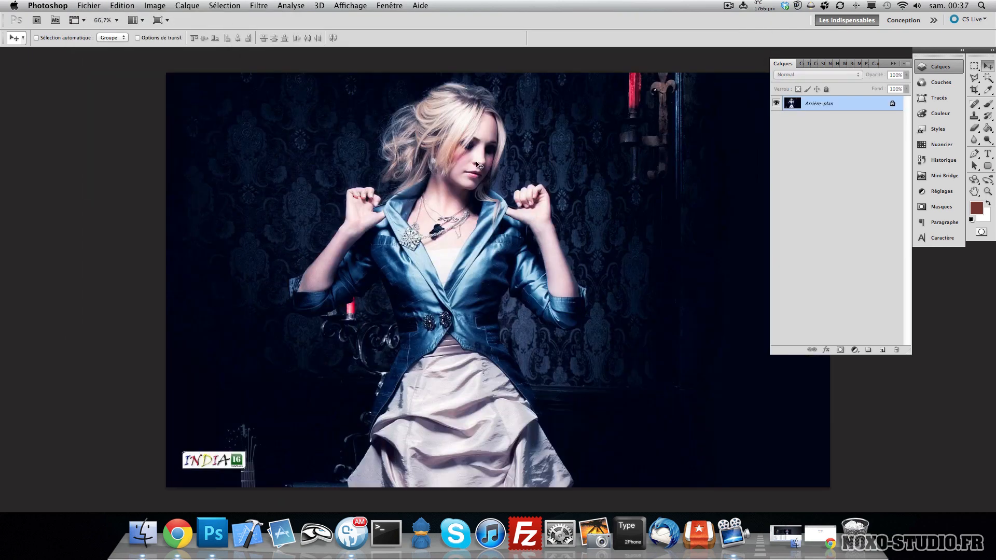
# - Return to standard screen mode, float the document window, and bring the test.psd tab to the front
pyautogui.press('f')
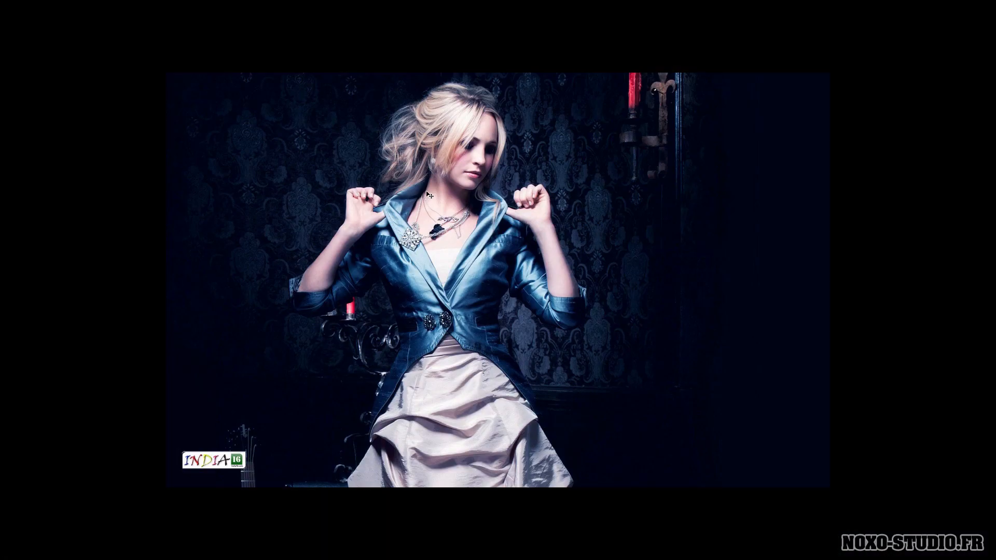
pyautogui.press('f')
pyautogui.moveTo(471, 73); pyautogui.dragTo(279, 59)
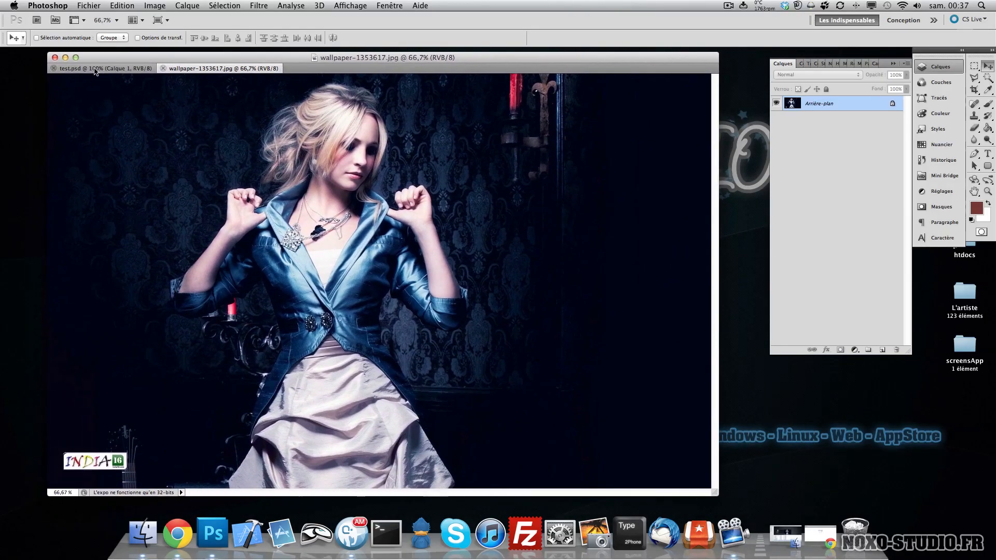
pyautogui.click(123, 70)
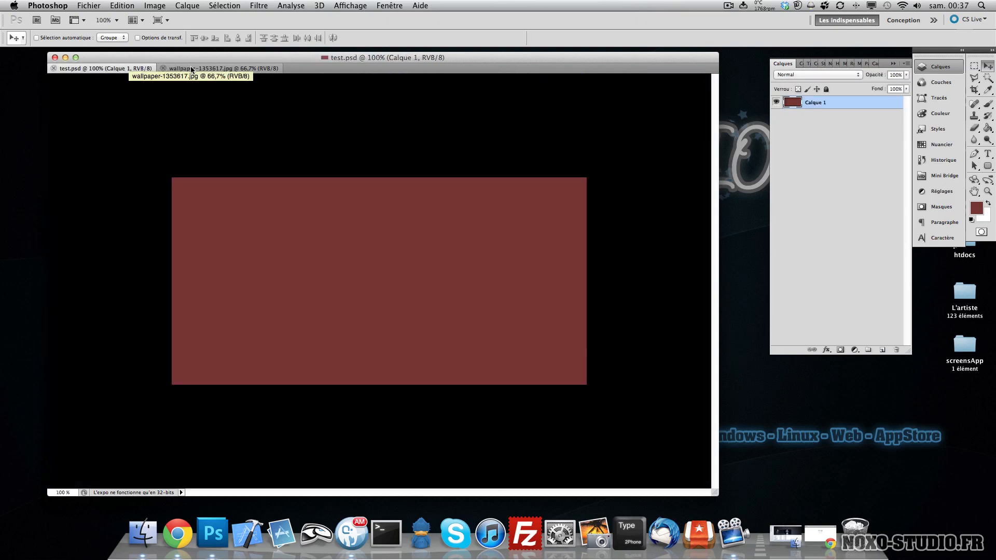
# - Set the pasteboard colour around the canvas to a custom blue, #6090c0
pyautogui.rightClick(122, 138)
pyautogui.click(166, 178)
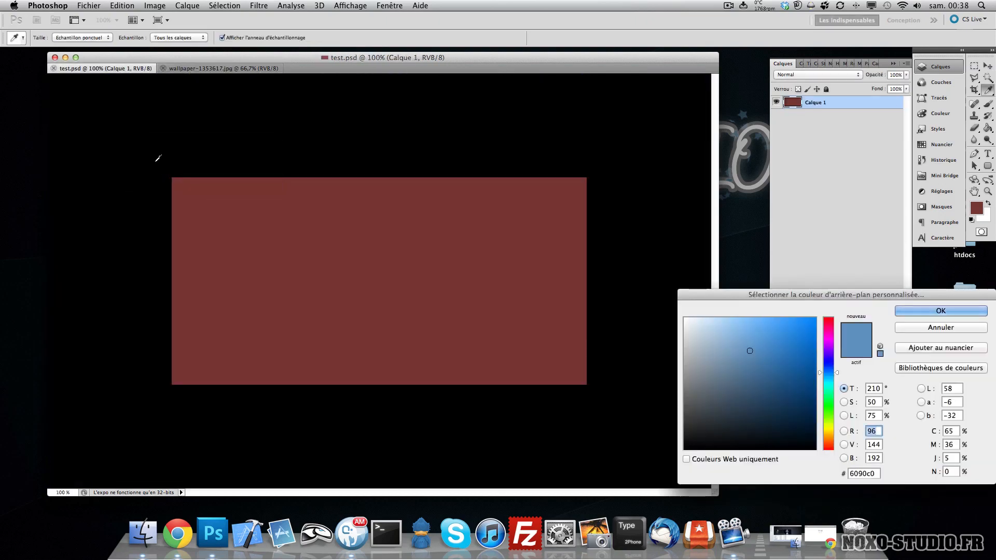
pyautogui.click(943, 312)
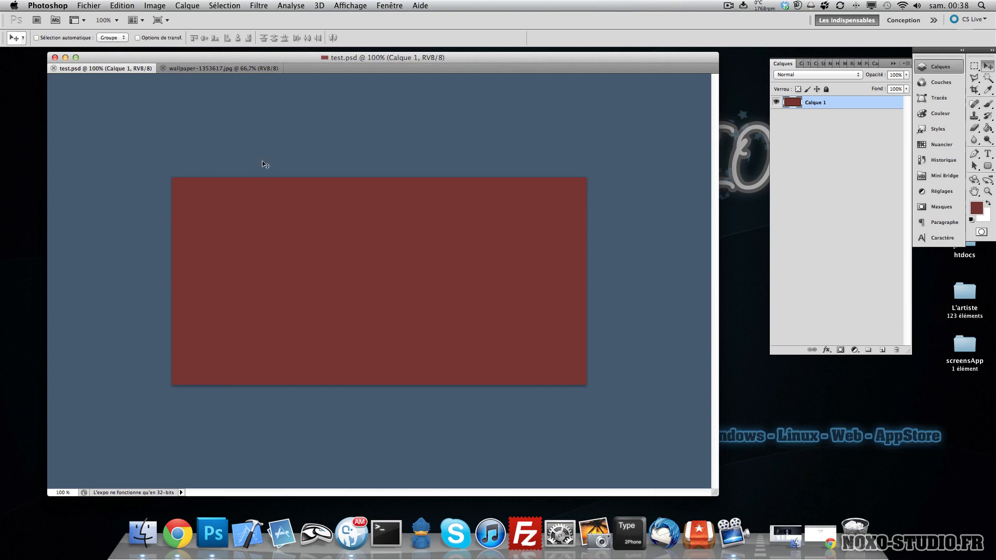
# - Drag the wallpaper photo into test.psd as a new layer and reposition it on the canvas
pyautogui.click(182, 69)
pyautogui.moveTo(129, 100); pyautogui.dragTo(282, 216)
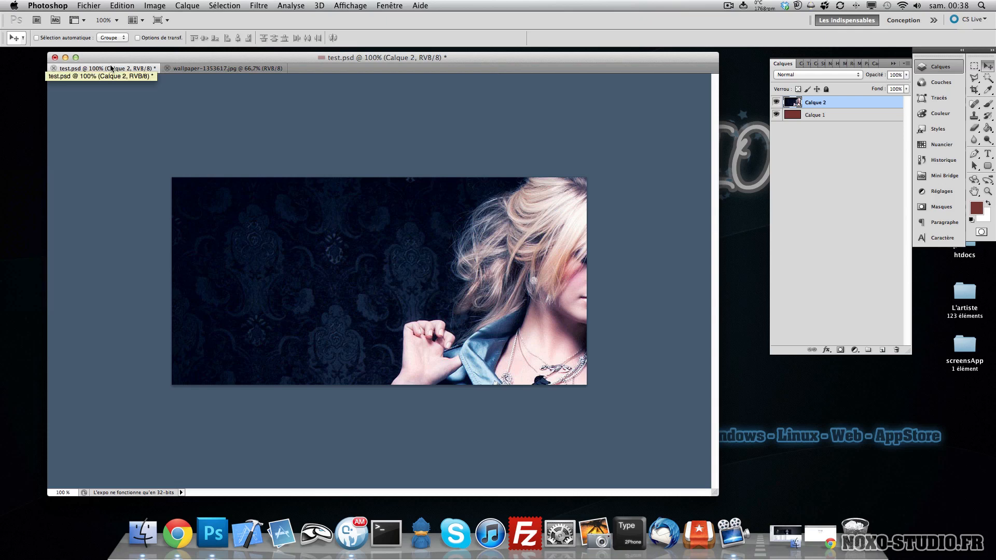
pyautogui.moveTo(414, 305); pyautogui.dragTo(329, 287)
# - Switch to full screen mode with menu bar and move the photo layer up to frame the face
pyautogui.press('f')
pyautogui.press('h')
pyautogui.press('v')
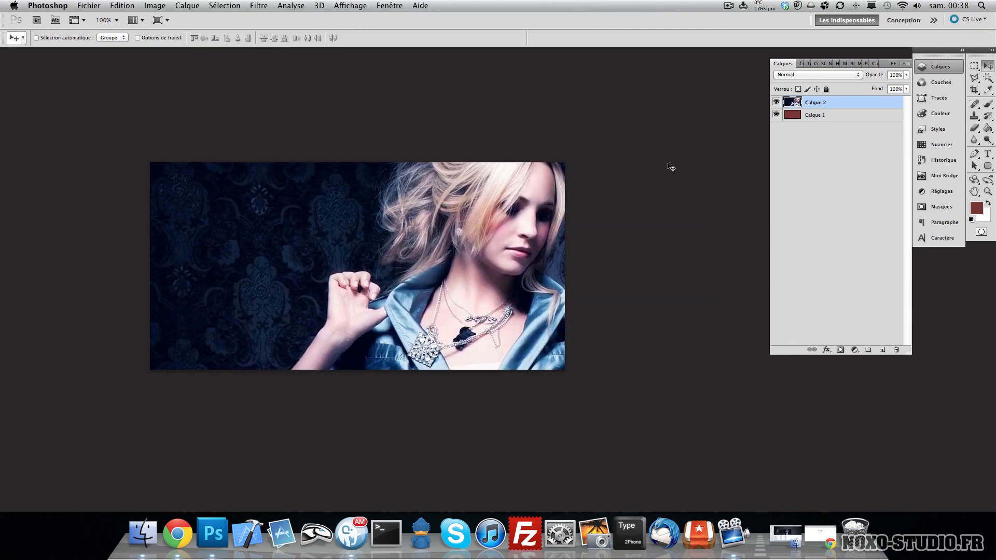
pyautogui.moveTo(536, 248); pyautogui.dragTo(541, 222)
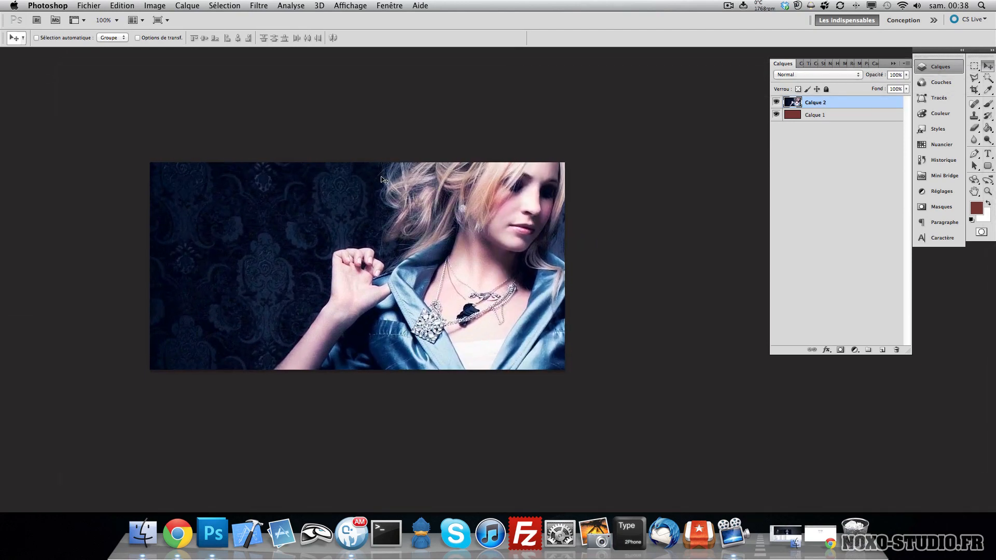
pyautogui.moveTo(384, 208); pyautogui.dragTo(398, 188)
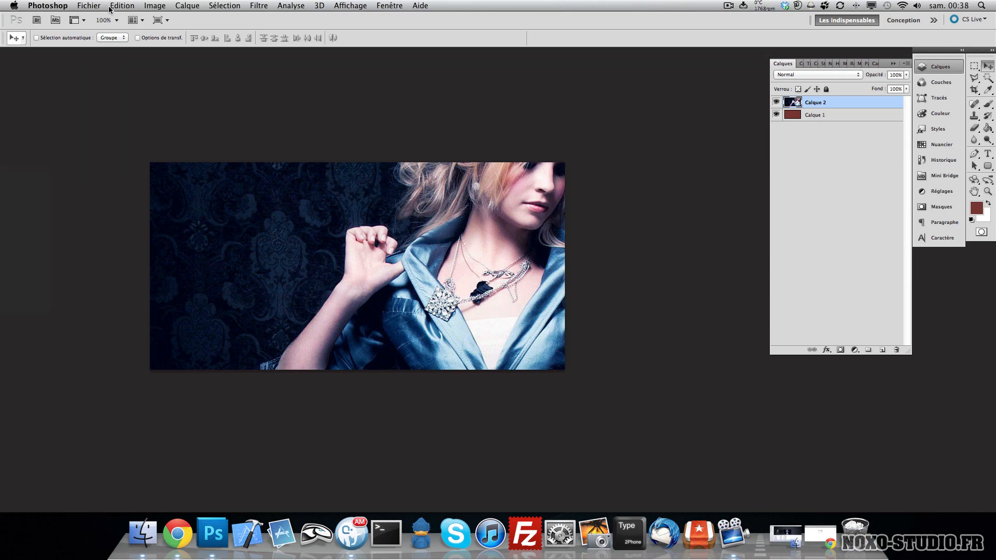
pyautogui.click(130, 8)
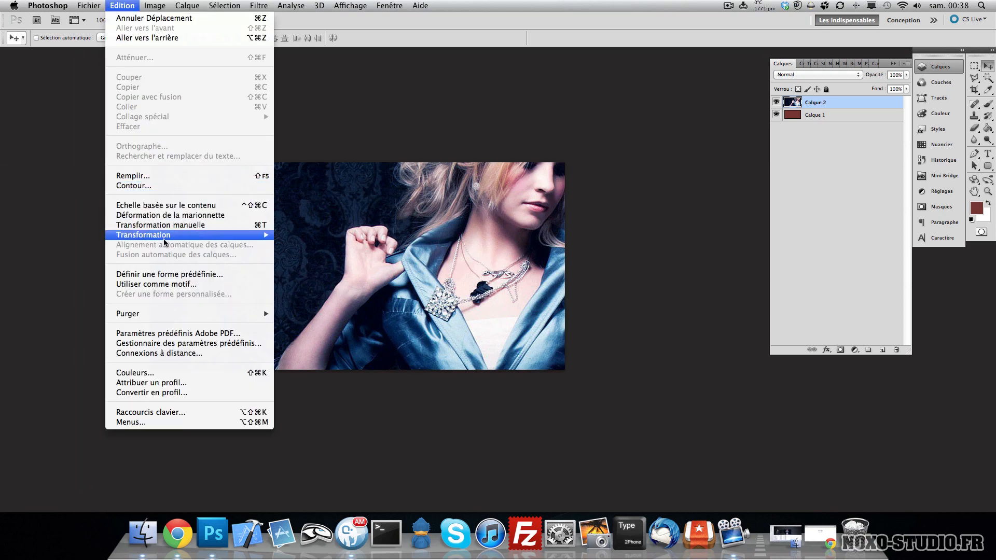
pyautogui.click(177, 225)
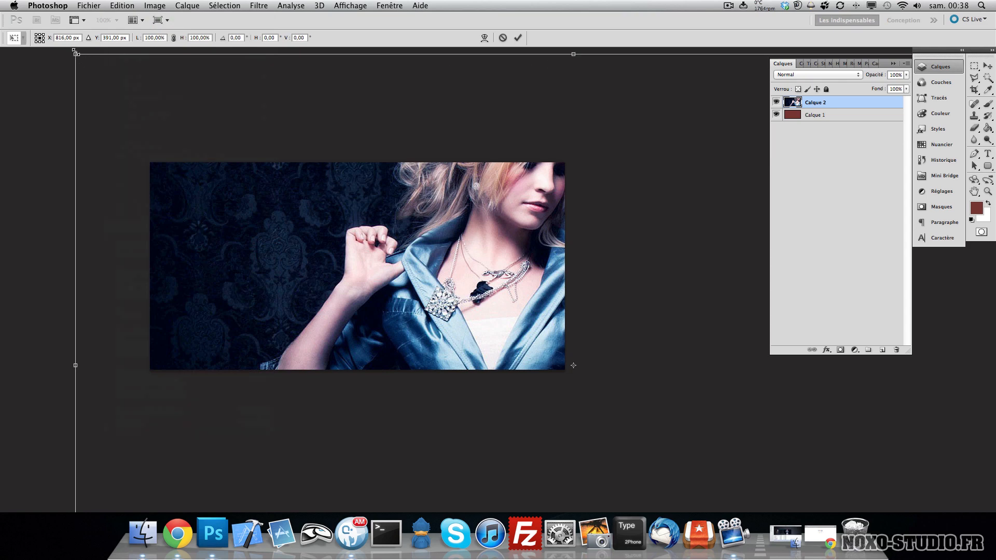
pyautogui.moveTo(75, 52); pyautogui.dragTo(153, 139)
pyautogui.press('Escape')
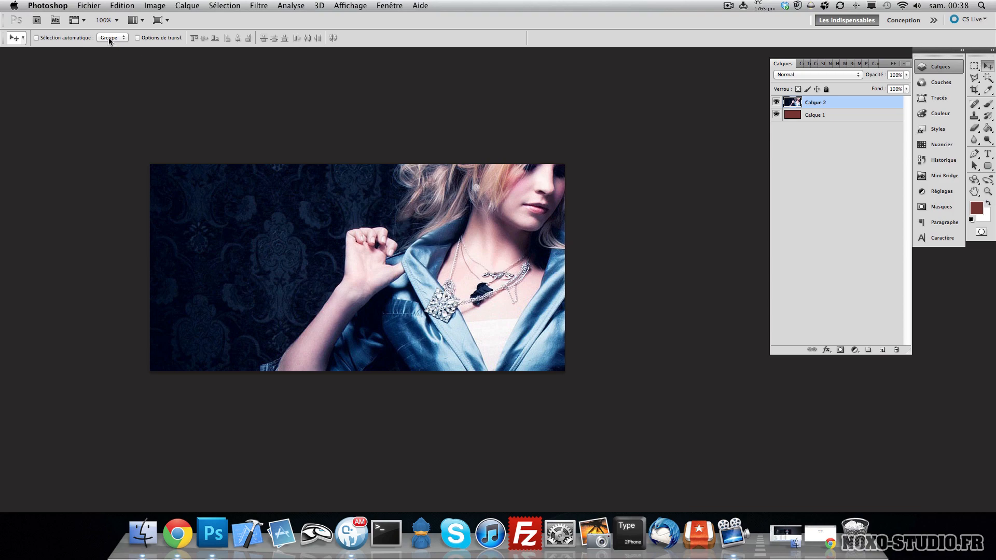
# - Scale the photo layer down with Free Transform and position it over the canvas
pyautogui.click(118, 6)
pyautogui.click(369, 70)
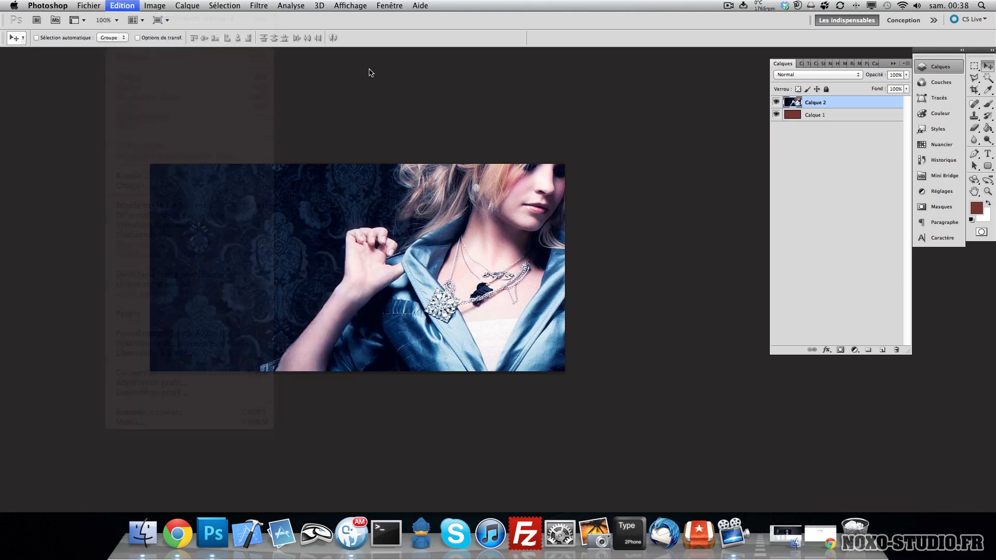
pyautogui.press('super+t')
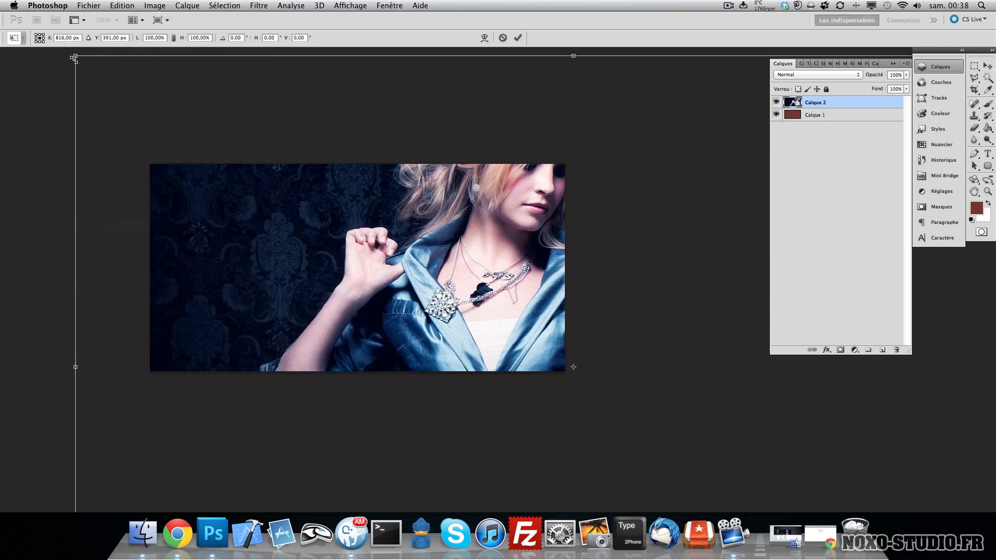
pyautogui.moveTo(74, 56); pyautogui.dragTo(463, 326)
pyautogui.moveTo(603, 442); pyautogui.dragTo(223, 175)
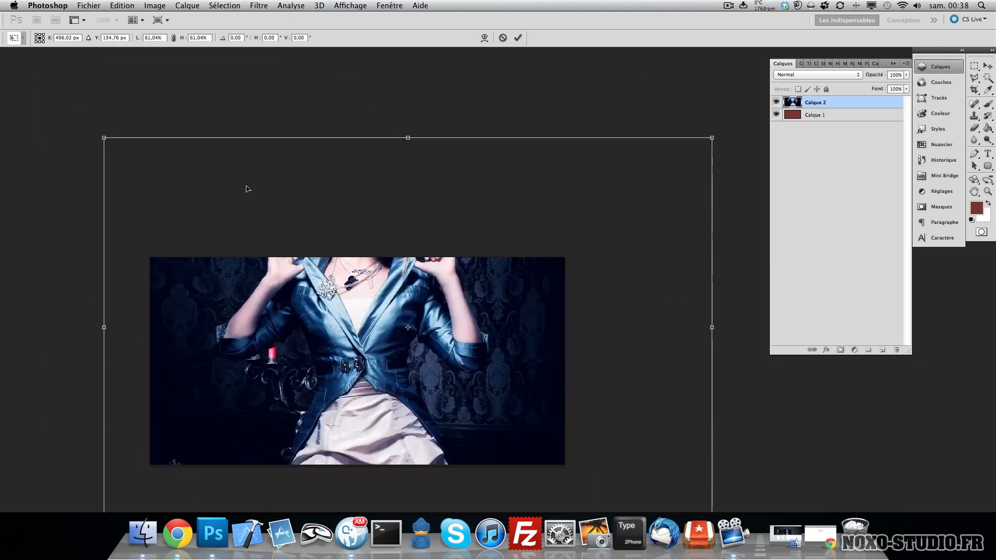
pyautogui.moveTo(106, 138); pyautogui.dragTo(292, 270)
pyautogui.moveTo(375, 364); pyautogui.dragTo(226, 333)
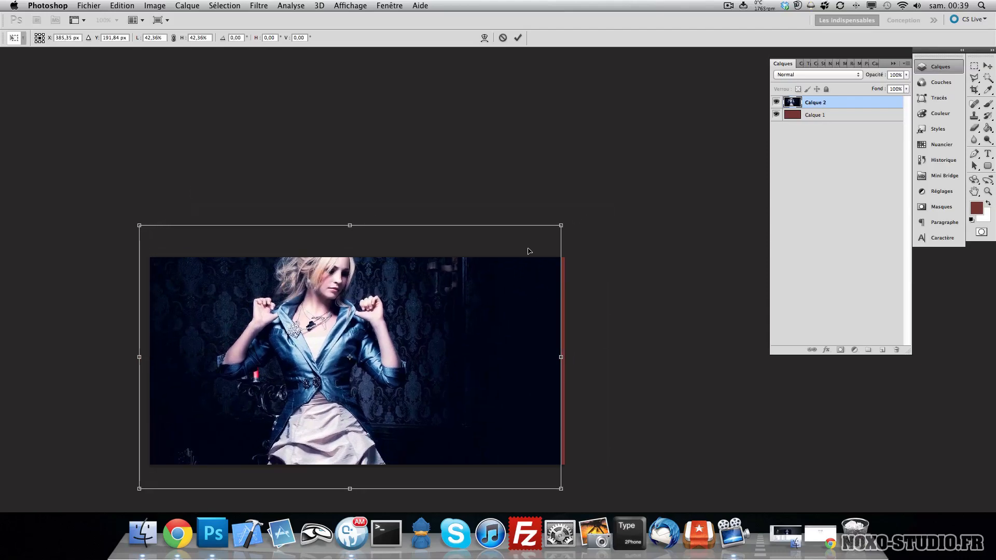
pyautogui.hscroll(-10, 557, 231)
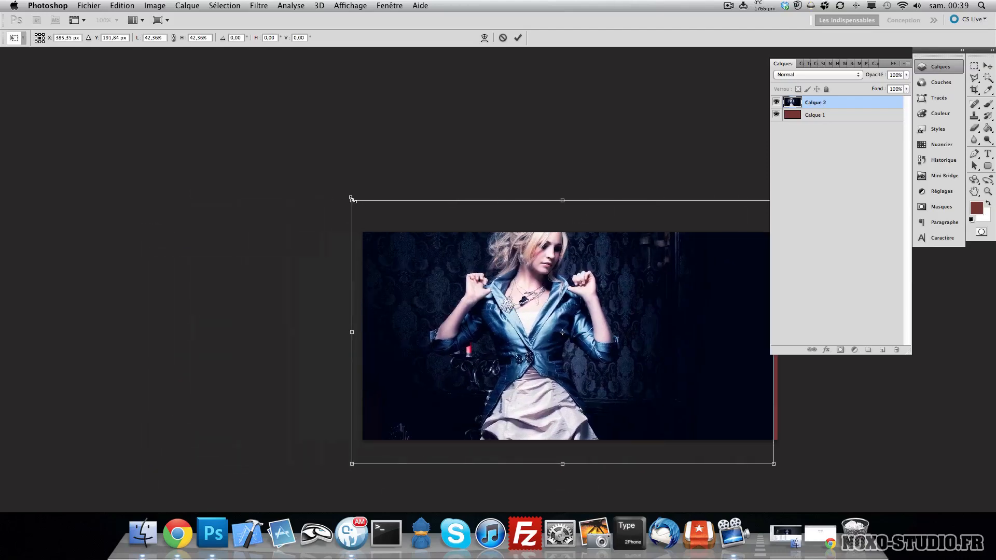
pyautogui.moveTo(351, 199); pyautogui.dragTo(312, 173)
pyautogui.press('Return')
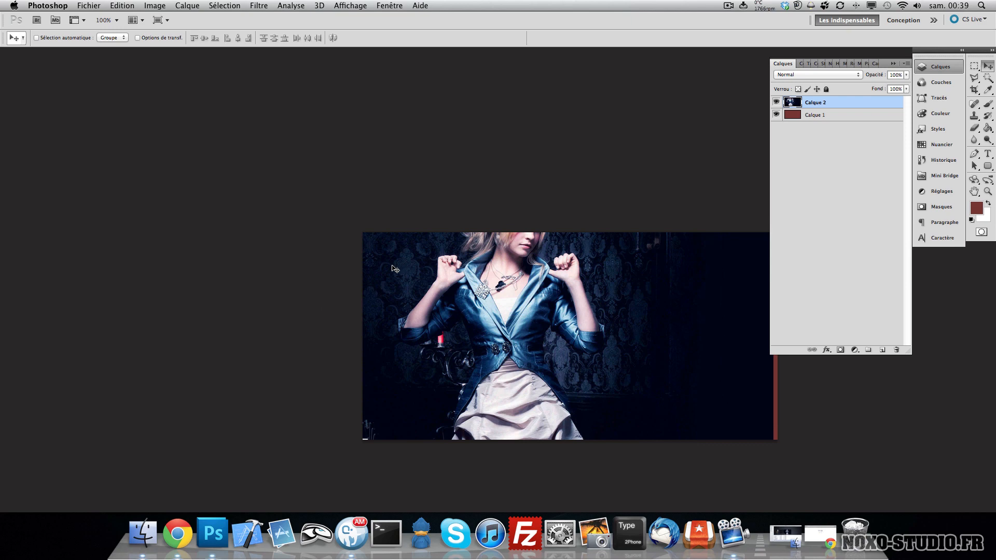
# - Move the photo layer to frame the woman on the canvas and nudge it further right
pyautogui.press('space')
pyautogui.moveTo(389, 246); pyautogui.dragTo(176, 165)
pyautogui.moveTo(296, 86); pyautogui.dragTo(296, 258)
pyautogui.moveTo(322, 332); pyautogui.dragTo(308, 215)
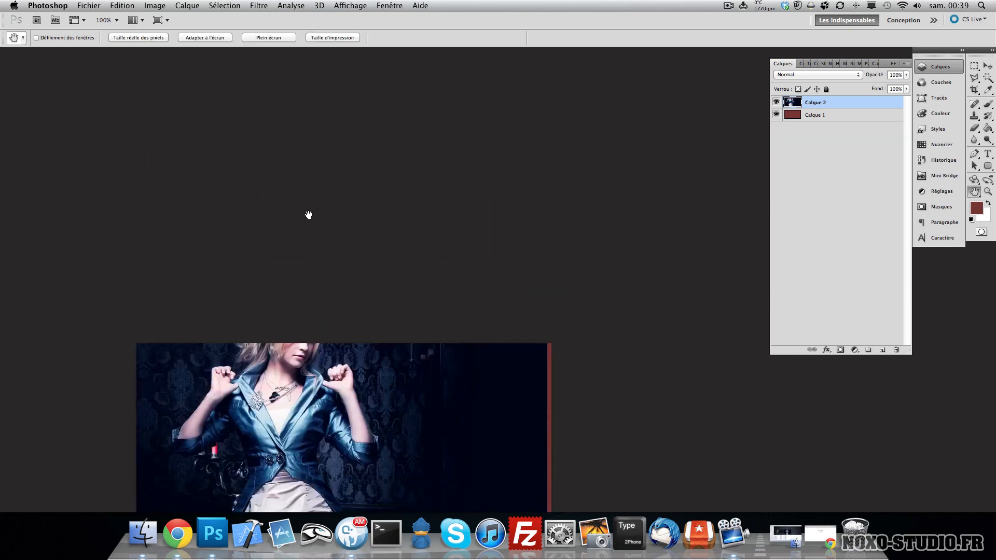
pyautogui.scroll(-10, 309, 215)
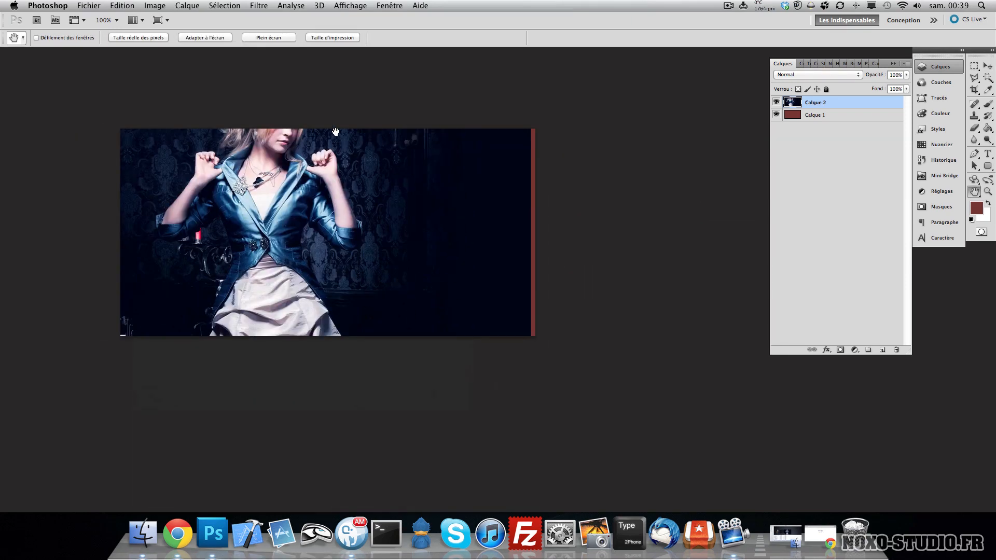
pyautogui.click(988, 66)
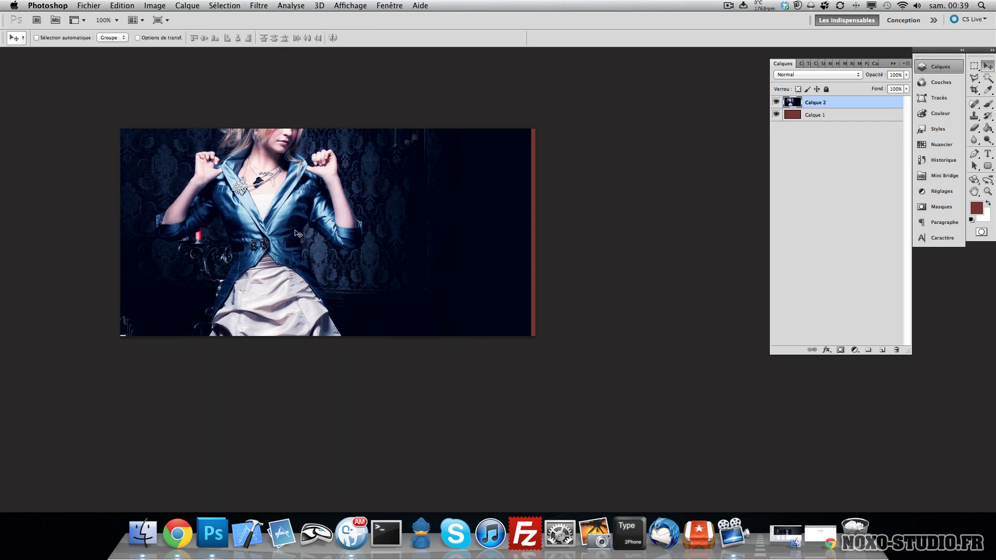
pyautogui.moveTo(250, 193); pyautogui.dragTo(287, 251)
pyautogui.press('Right')
pyautogui.press('Right')
pyautogui.press('Right')
pyautogui.press('Right')
pyautogui.press('Right')
pyautogui.press('Right')
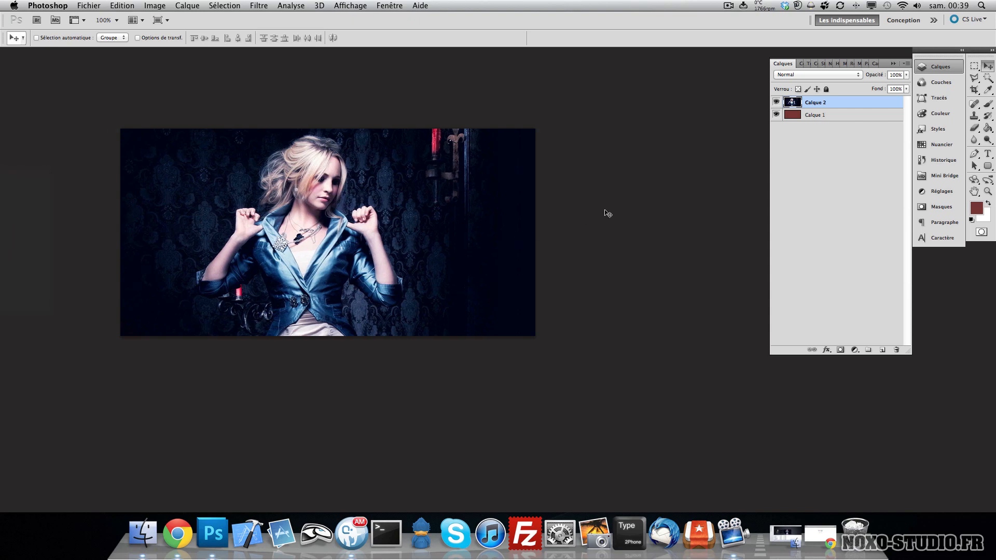
pyautogui.press('Right')
pyautogui.press('Right')
pyautogui.press('Right')
pyautogui.press('Right')
pyautogui.press('Right')
pyautogui.press('Right')
pyautogui.press('Right')
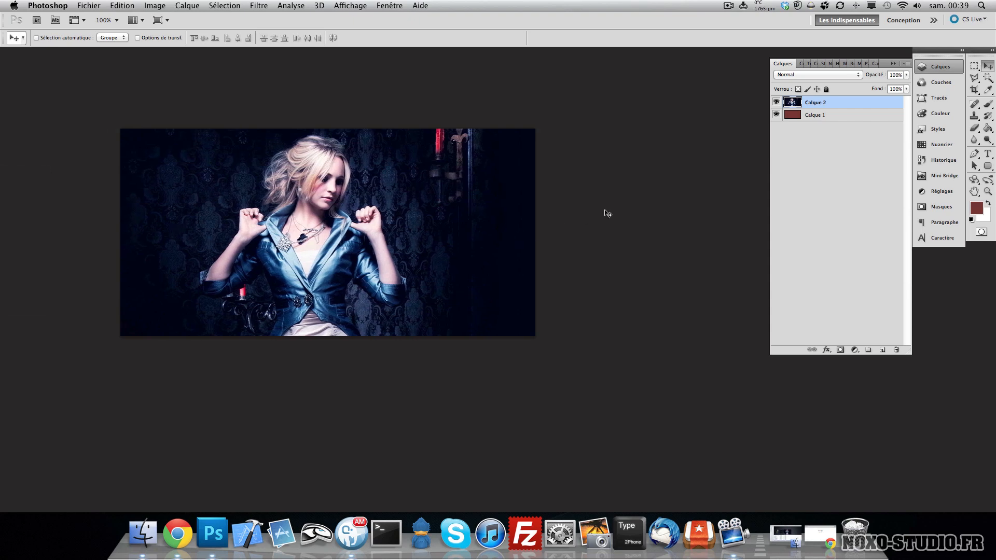
pyautogui.press('Right')
pyautogui.press('Right')
pyautogui.press('Right')
pyautogui.press('Right')
pyautogui.press('Right')
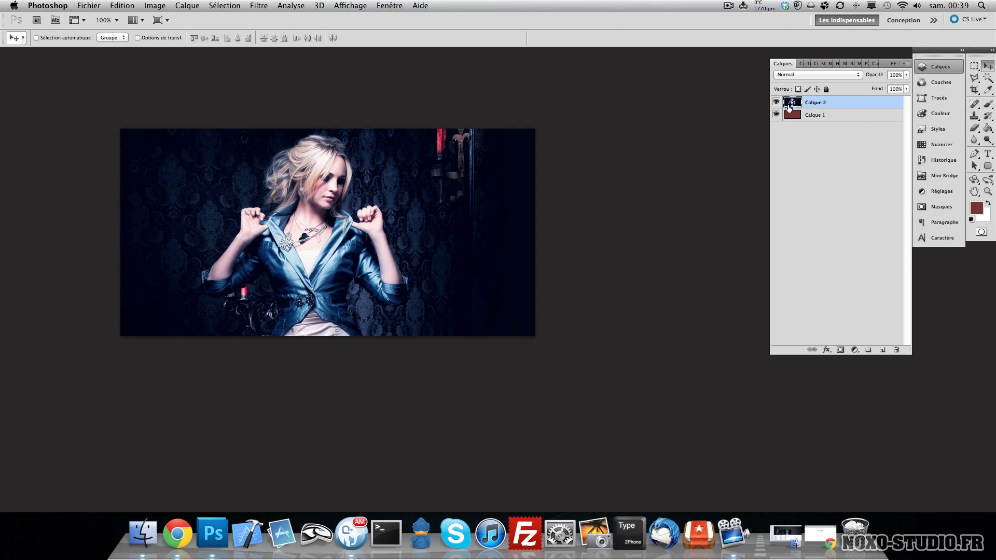
# - Inspect the bounding boxes of the photo layer and the fill layer with Free Transform, without changes
pyautogui.press('super+t')
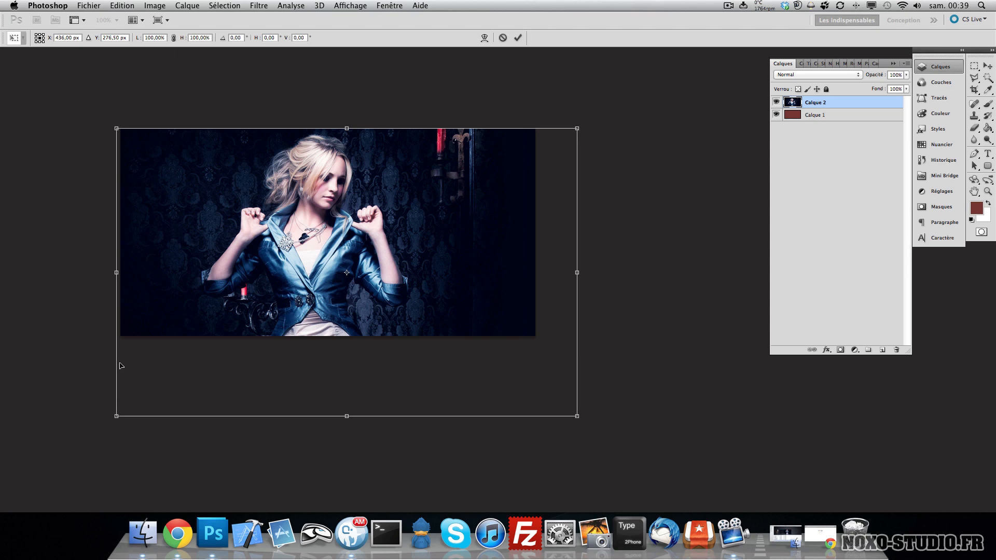
pyautogui.press('Return')
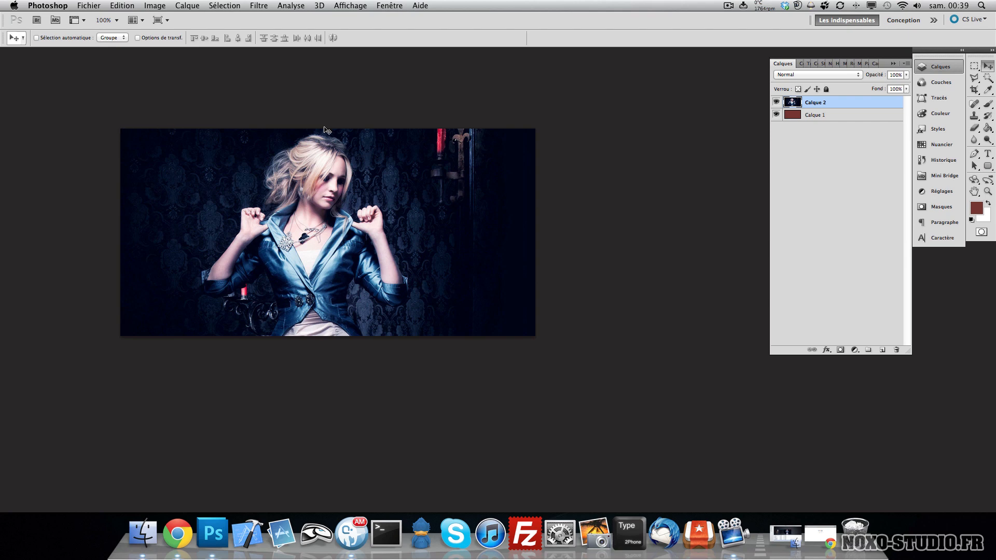
pyautogui.click(833, 115)
pyautogui.hotkey('ctrl', 't')
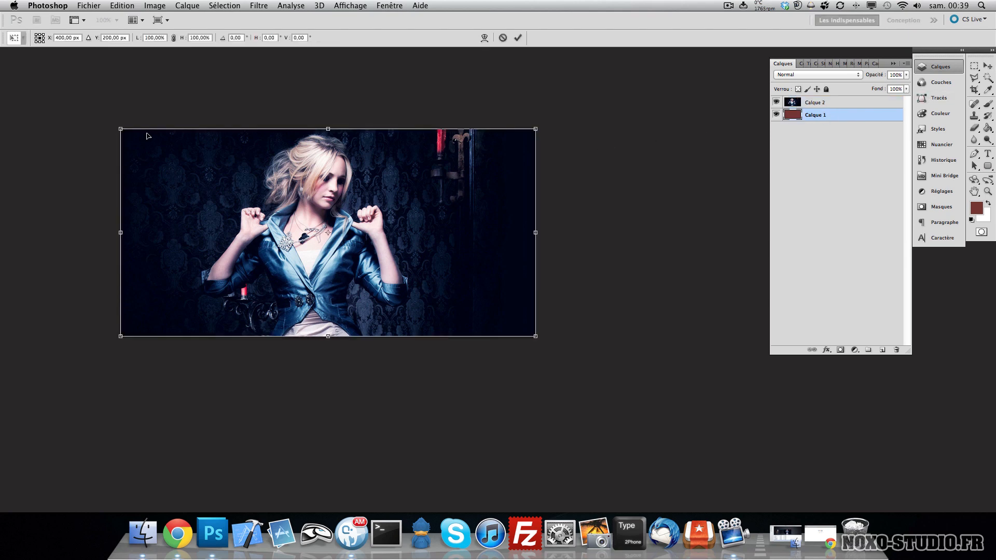
pyautogui.press('Return')
pyautogui.click(835, 103)
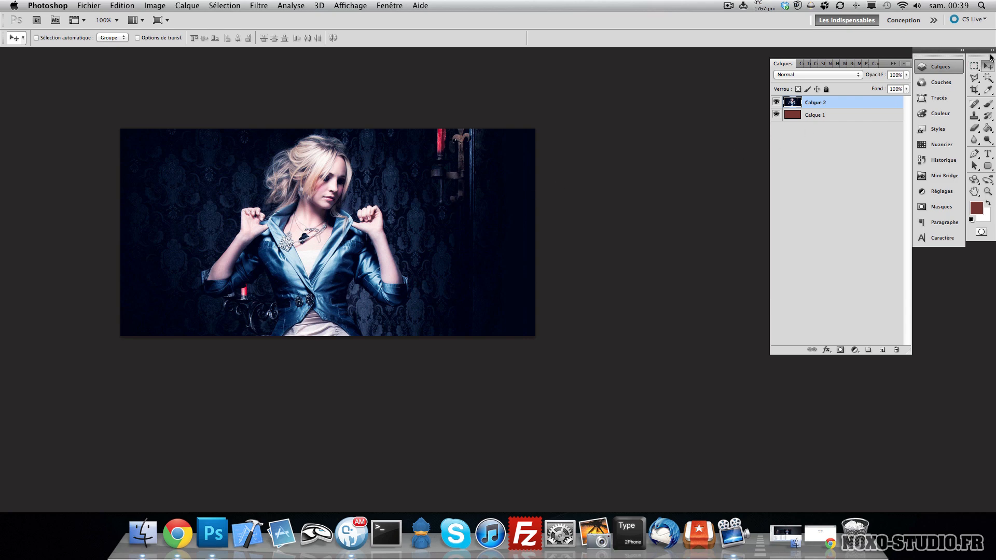
# - Crop the document to its full canvas area with the Crop tool, clearing the width and height fields
pyautogui.click(972, 91)
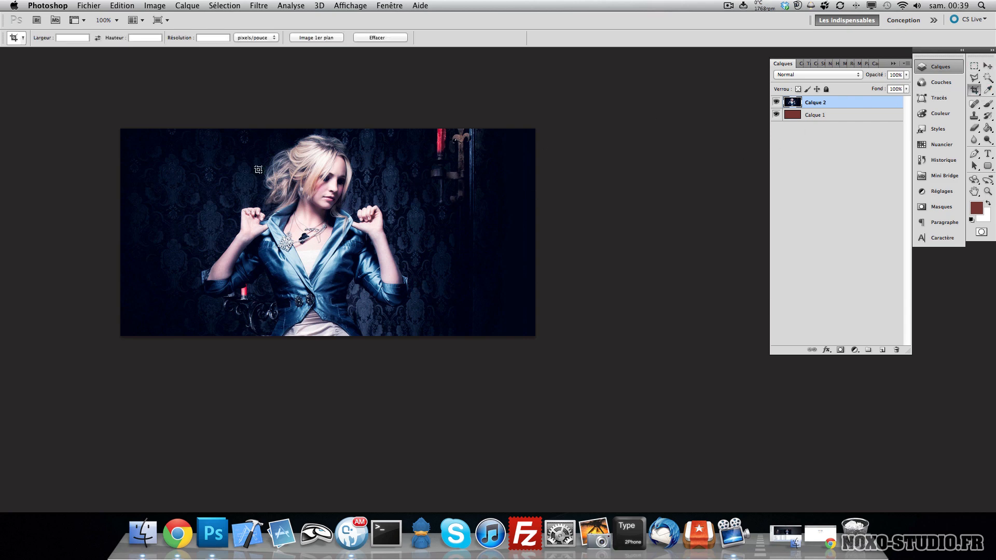
pyautogui.click(74, 38)
pyautogui.click(150, 38)
pyautogui.moveTo(113, 105); pyautogui.dragTo(626, 371)
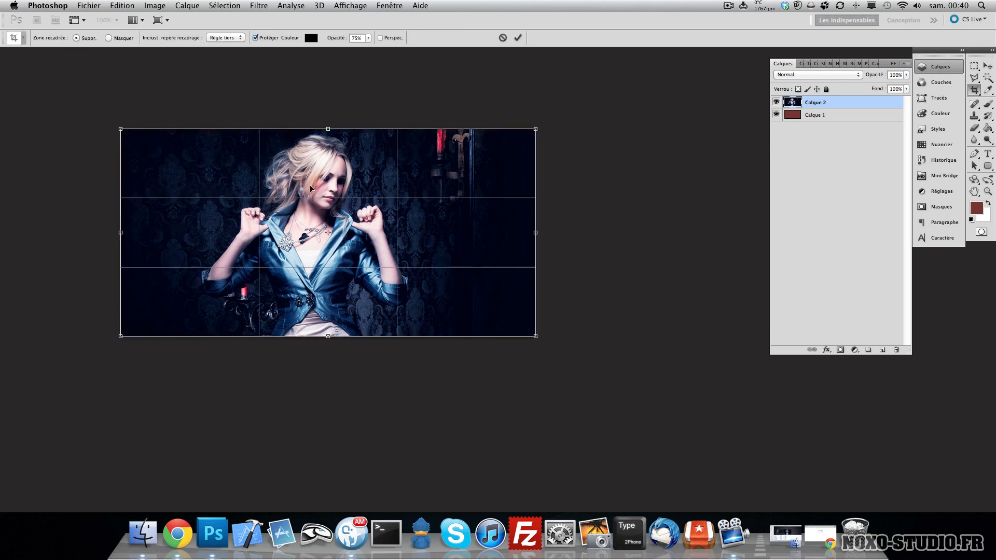
pyautogui.doubleClick(327, 170)
pyautogui.press('v')
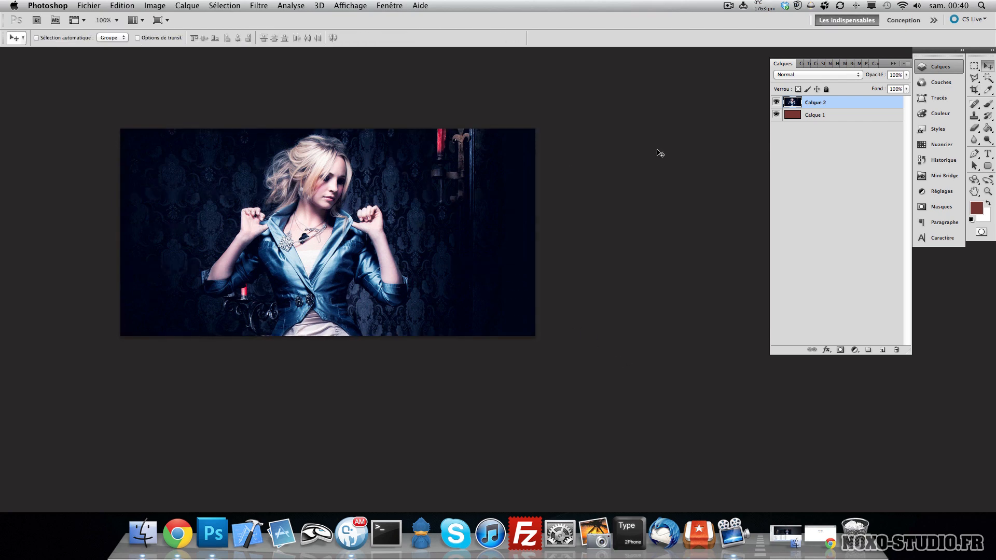
# - Check the photo layer's bounds with Free Transform and nudge it slightly down and right
pyautogui.press('super+t')
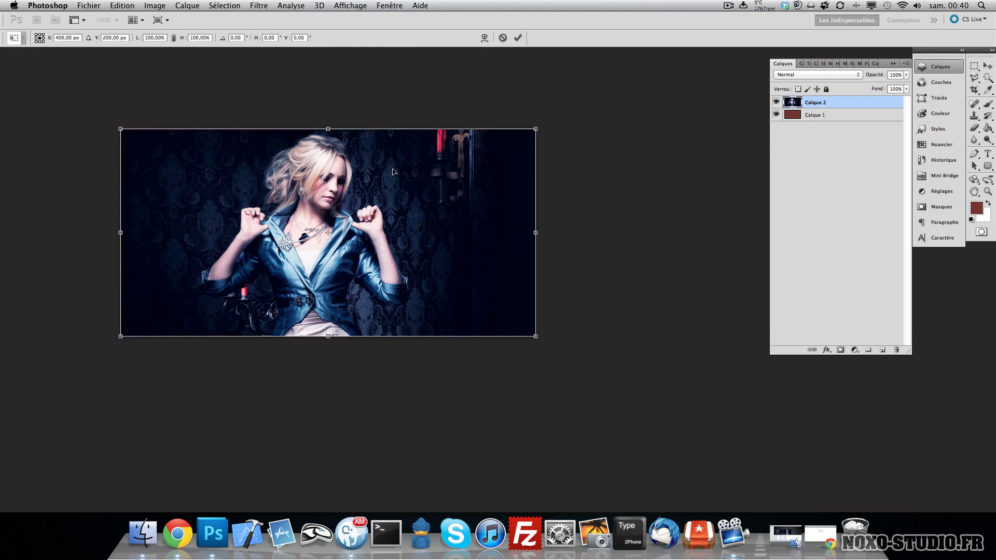
pyautogui.press('Return')
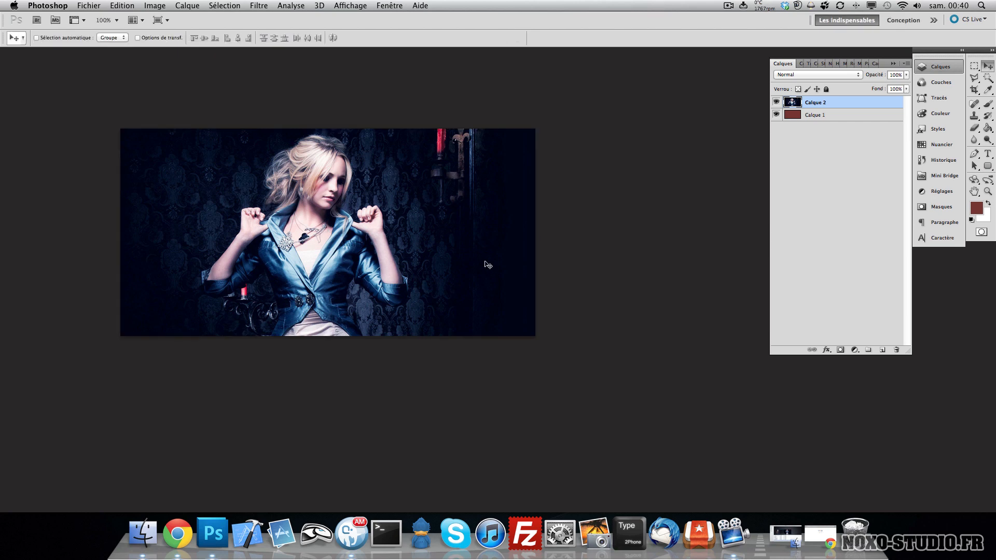
pyautogui.moveTo(474, 260)
pyautogui.mouseDown()
pyautogui.moveTo(456, 240)
pyautogui.moveTo(527, 289)
pyautogui.moveTo(532, 249)
pyautogui.moveTo(482, 265)
pyautogui.mouseUp()
# - Delete the photo layer, turning off the deletion confirmation, and undo the deletion
pyautogui.click(856, 352)
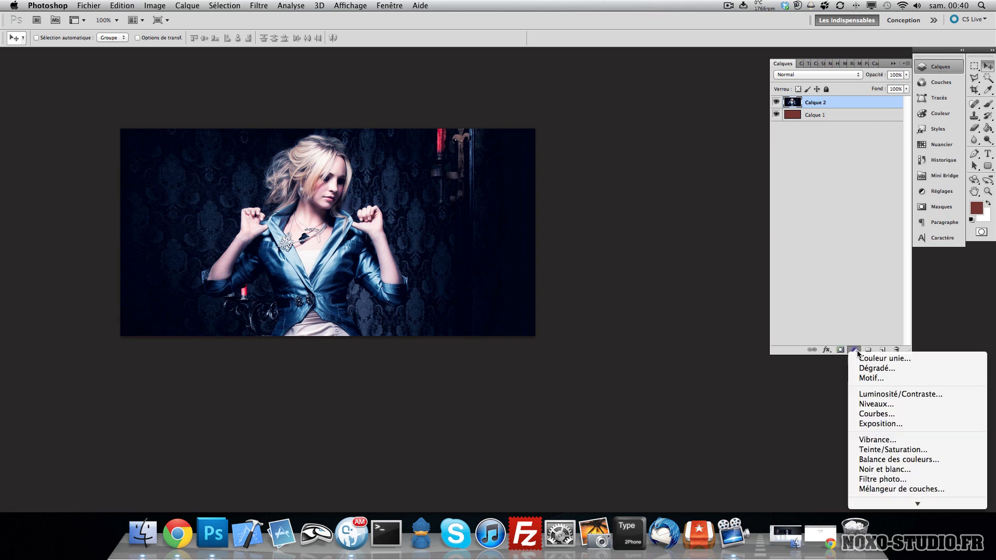
pyautogui.click(740, 376)
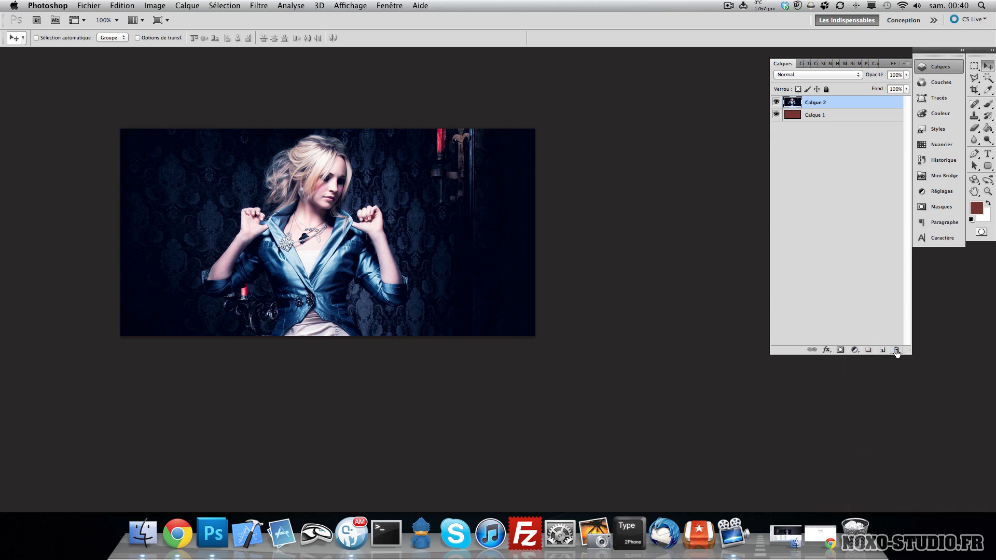
pyautogui.click(896, 351)
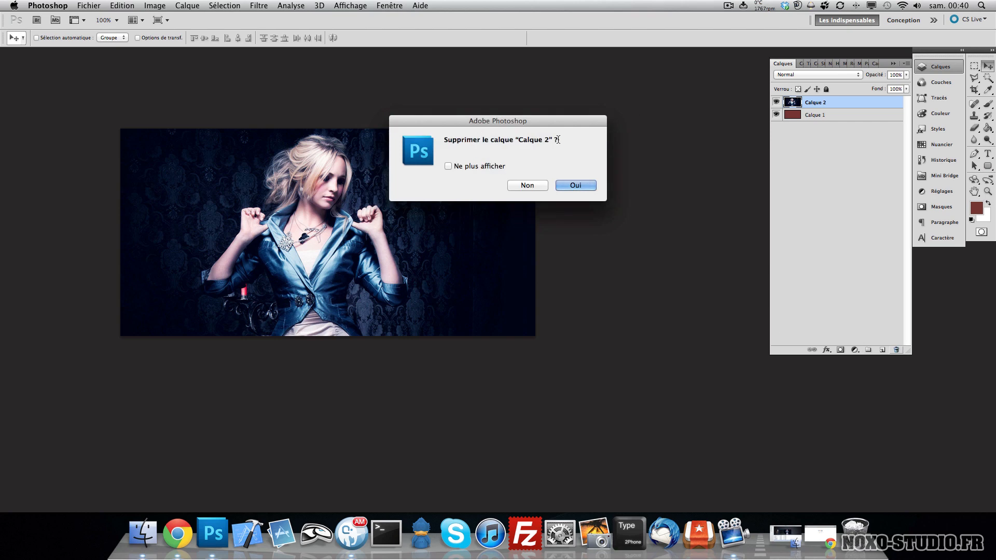
pyautogui.click(448, 167)
pyautogui.click(575, 186)
pyautogui.press('super+z')
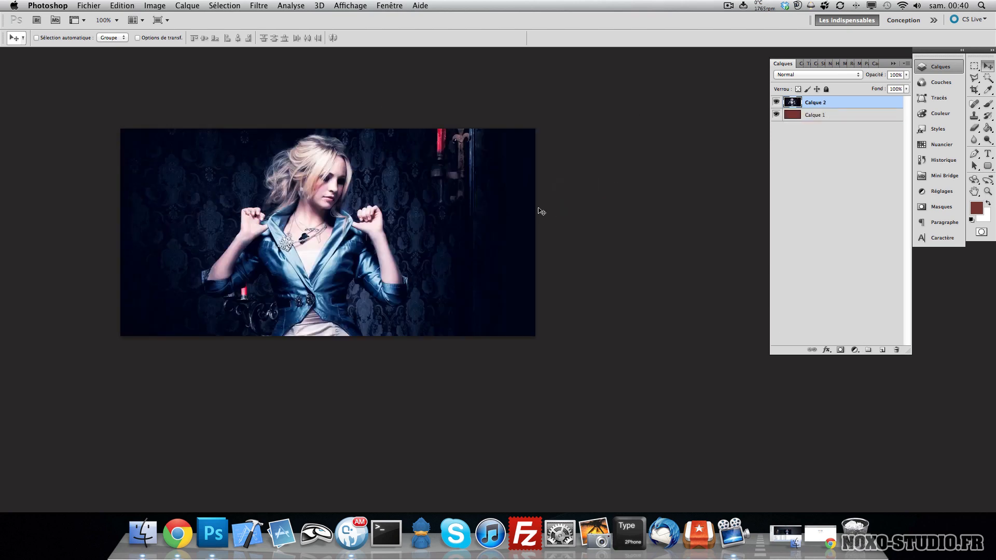
# - Rename the fill layer Background and the photo layer Nana
pyautogui.doubleClick(816, 103)
pyautogui.press('Tab')
pyautogui.hotkey('shift', 'Tab')
pyautogui.press('Tab')
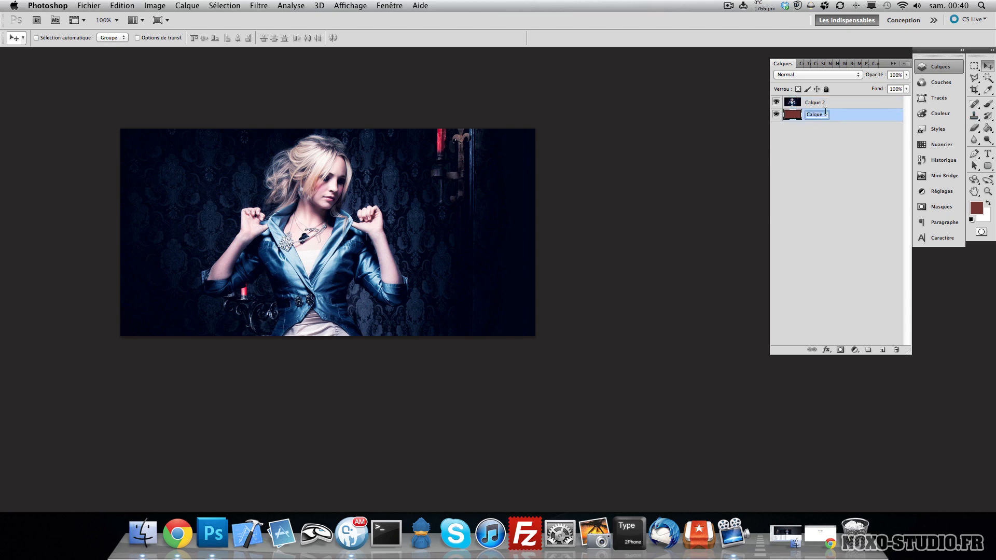
pyautogui.write('Background')
pyautogui.press('Return')
pyautogui.doubleClick(816, 103)
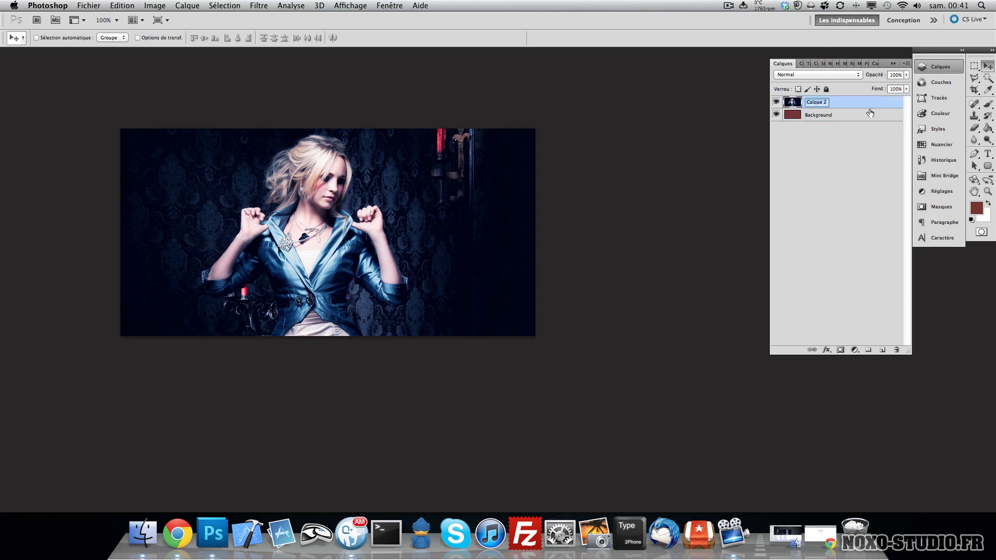
pyautogui.write('Nana')
pyautogui.press('Return')
# - Add a layer mask to the Nana layer and pick a soft round 618 px brush with 0% hardness
pyautogui.click(840, 350)
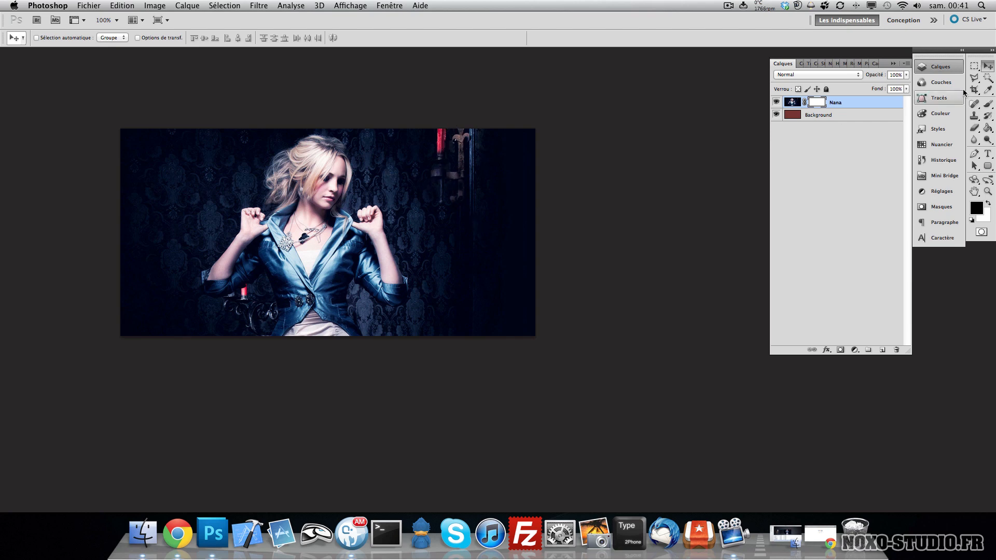
pyautogui.click(987, 104)
pyautogui.rightClick(317, 163)
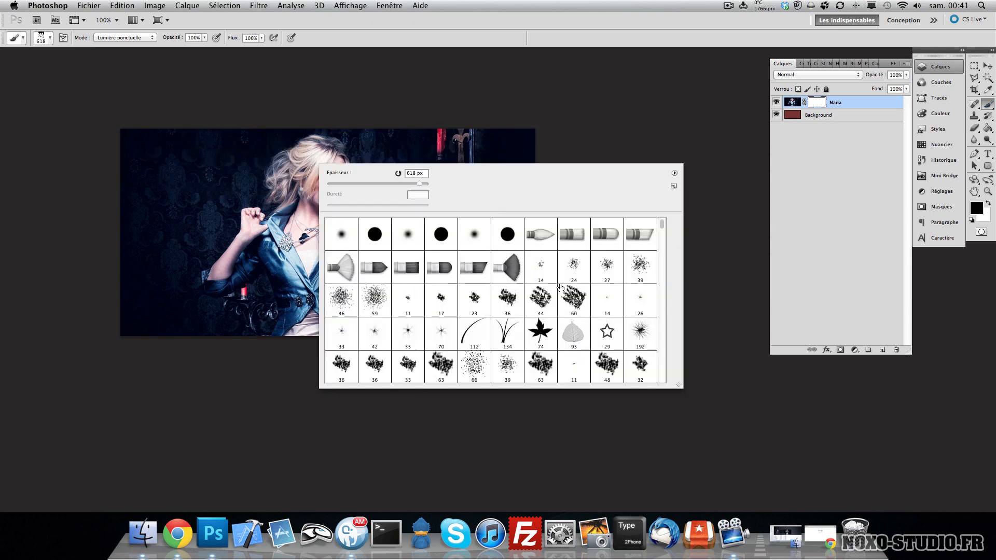
pyautogui.rightClick(244, 163)
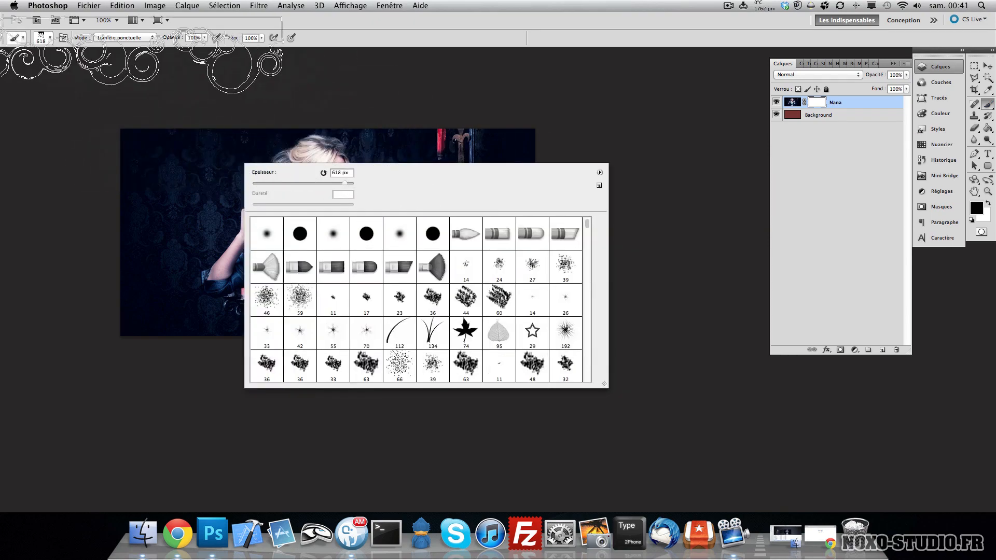
pyautogui.click(50, 36)
pyautogui.click(50, 38)
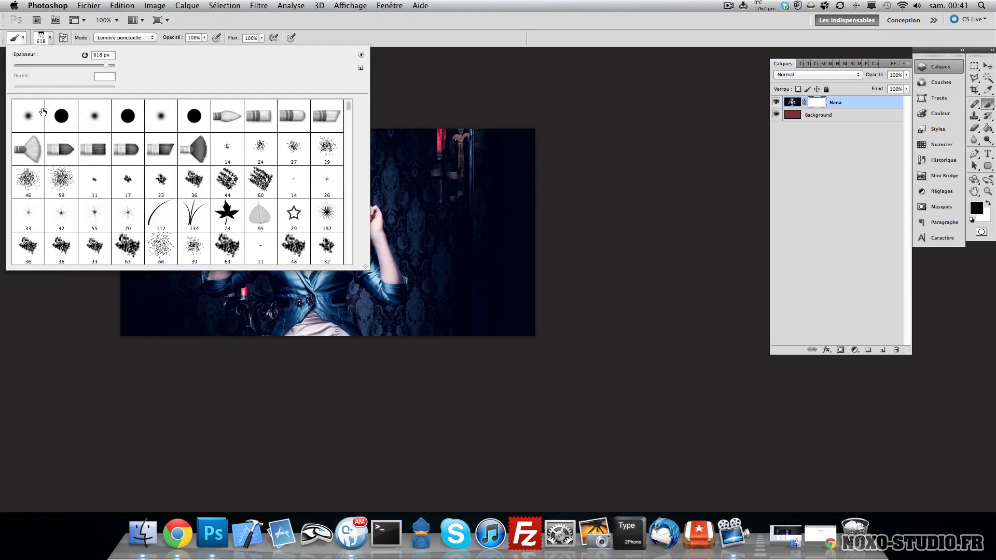
pyautogui.click(41, 112)
pyautogui.click(88, 114)
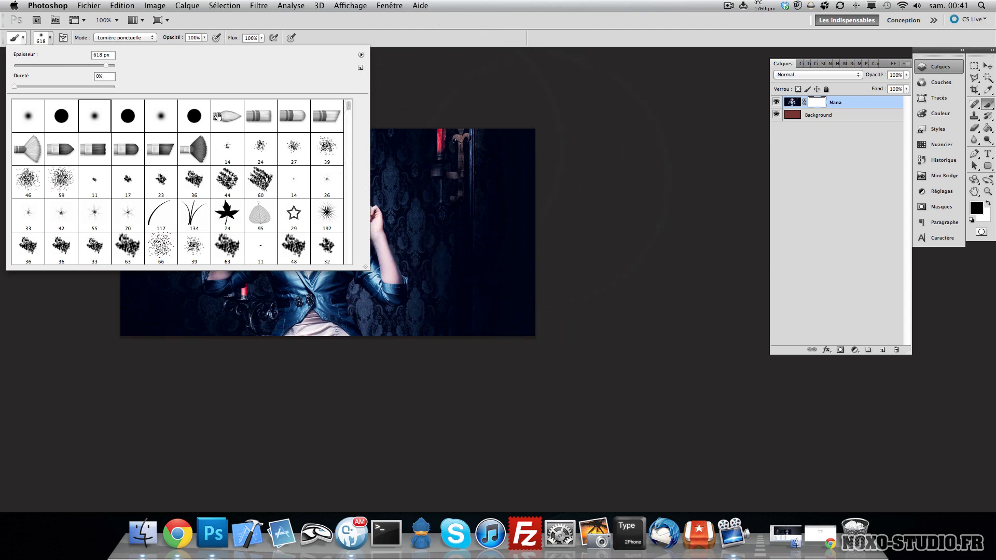
# - Choose the hard round brush and set its size to 158 px
pyautogui.click(69, 117)
pyautogui.click(78, 66)
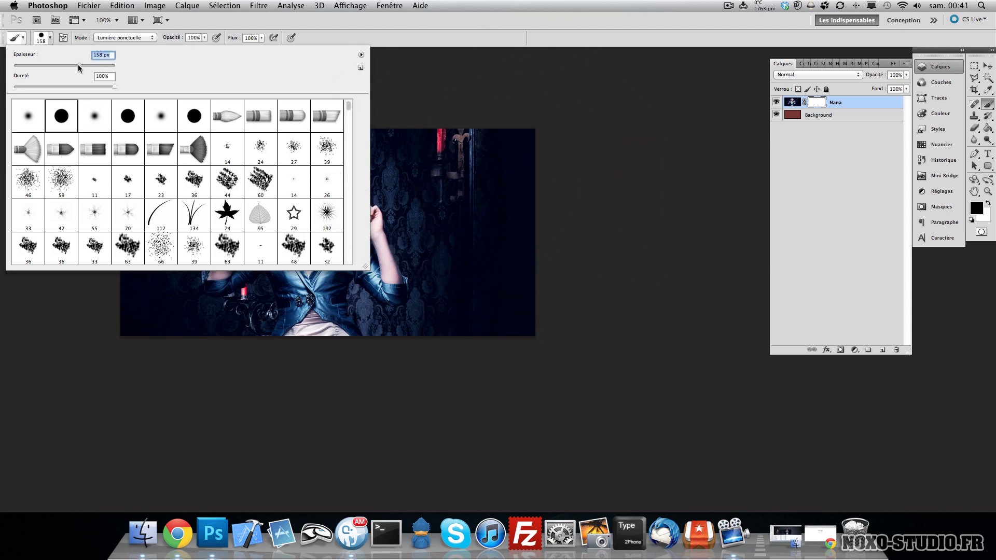
pyautogui.click(682, 142)
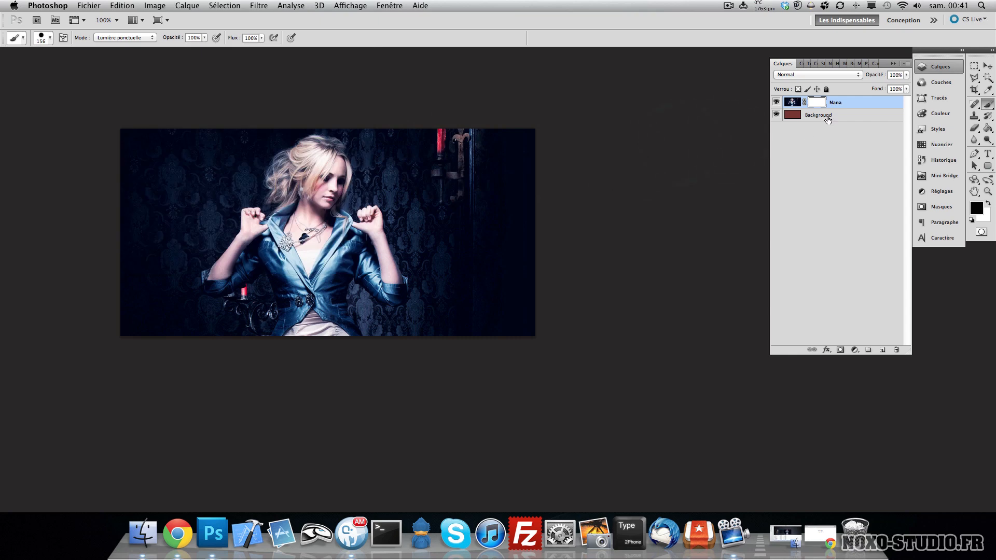
# - Paint with black on the Nana layer mask to hide the right part of the photo
pyautogui.moveTo(459, 122)
pyautogui.mouseDown()
pyautogui.moveTo(473, 287)
pyautogui.moveTo(496, 332)
pyautogui.moveTo(514, 271)
pyautogui.moveTo(511, 116)
pyautogui.mouseUp()
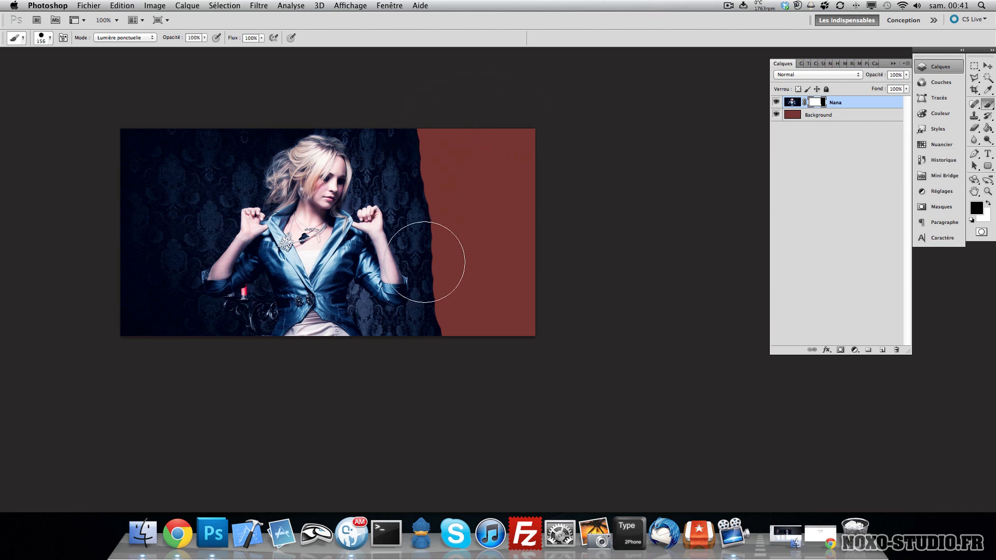
pyautogui.click(357, 163)
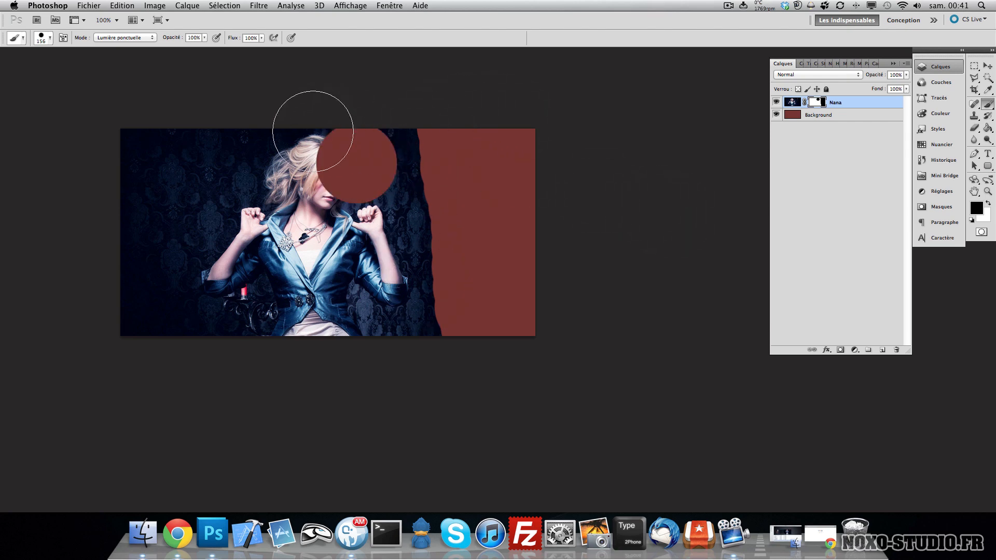
# - Switch the foreground to white and paint back the face and upper area on the mask
pyautogui.press('x')
pyautogui.press('x')
pyautogui.press('x')
pyautogui.press('x')
pyautogui.press('x')
pyautogui.press('x')
pyautogui.press('x')
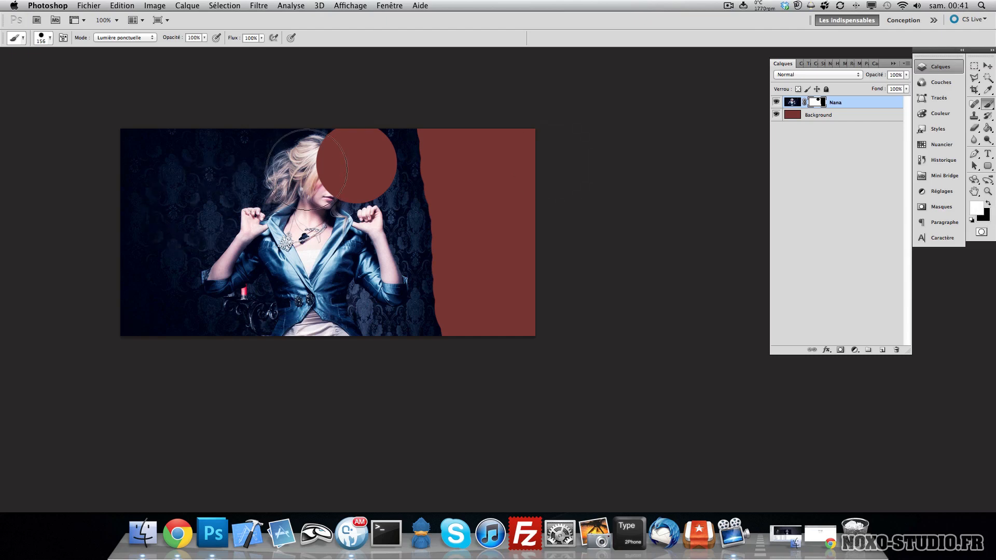
pyautogui.moveTo(305, 167); pyautogui.dragTo(328, 190)
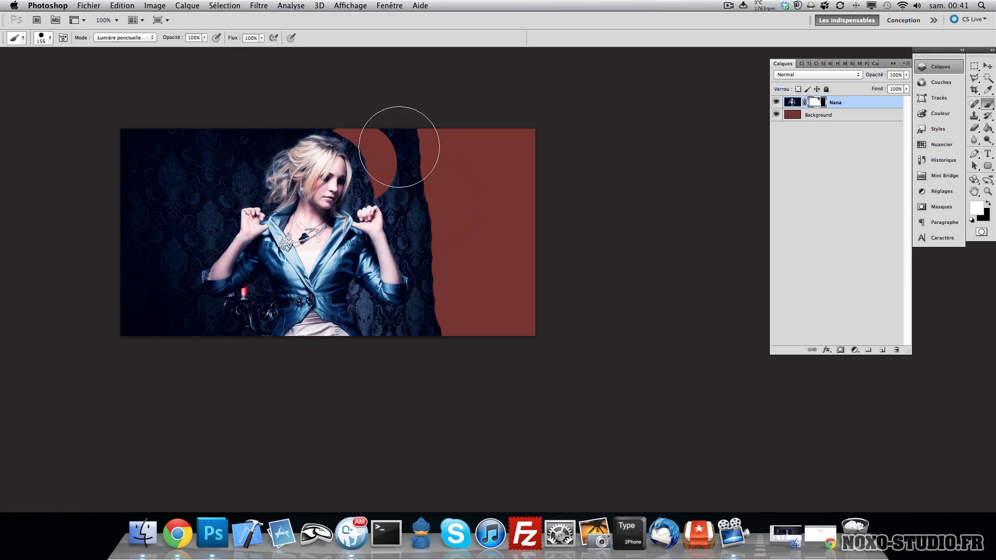
pyautogui.hscroll(-3, 714, 149)
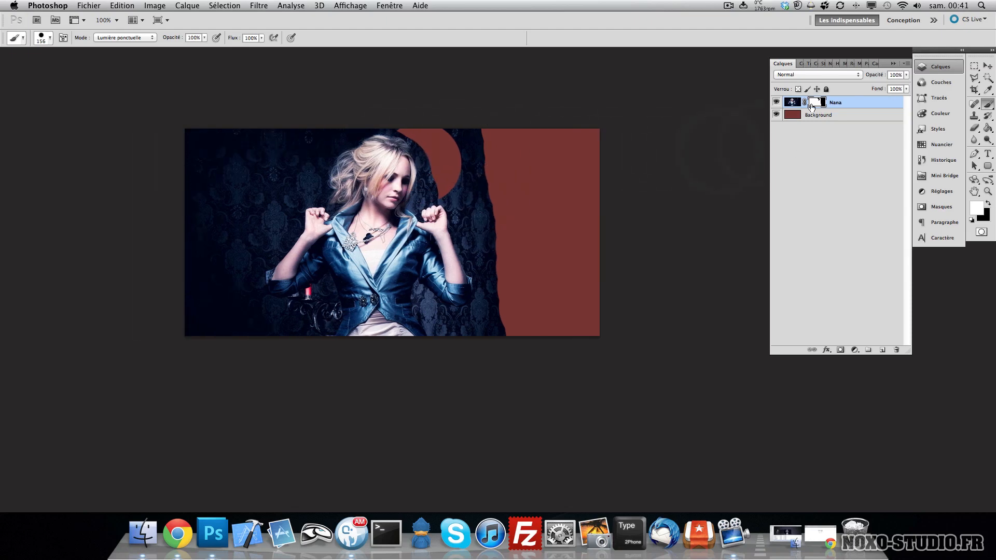
pyautogui.hscroll(4, 500, 182)
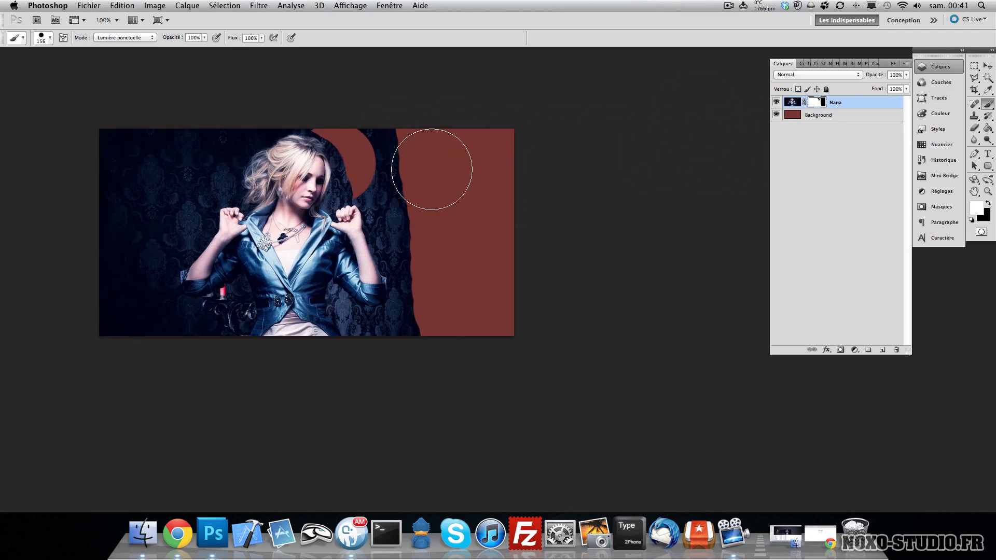
pyautogui.click(382, 123)
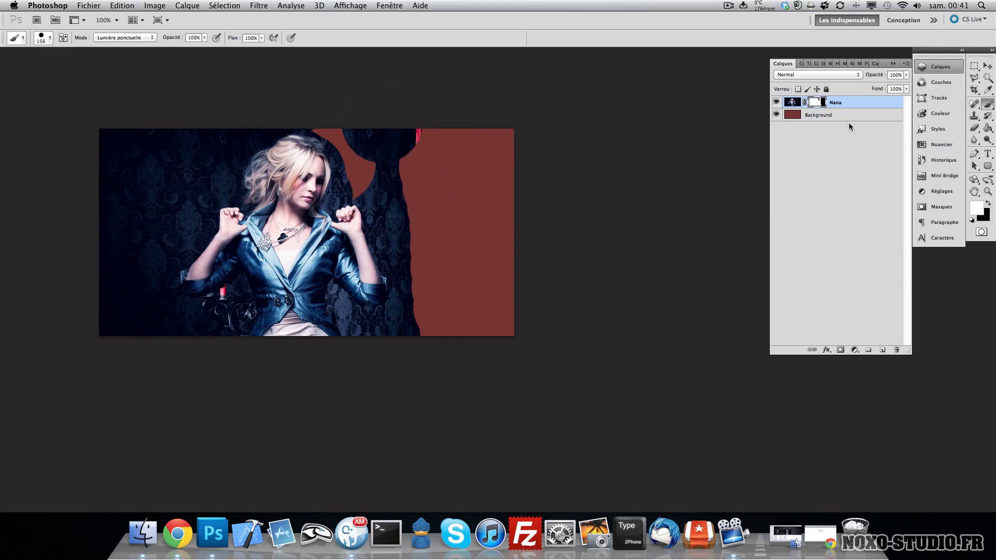
# - Try erasing part of the photo directly on the Nana layer pixels with the Eraser, then undo it
pyautogui.press('v')
pyautogui.click(791, 103)
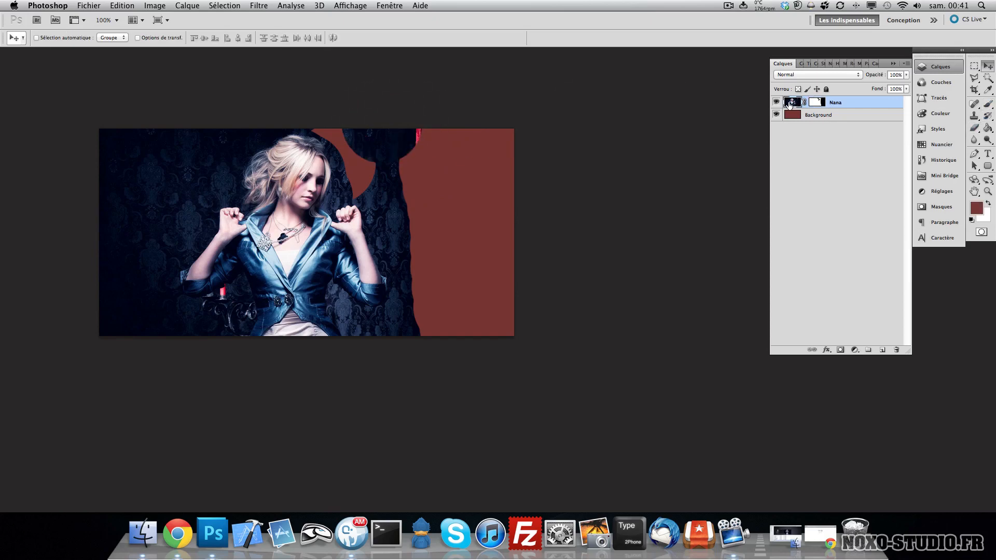
pyautogui.click(974, 128)
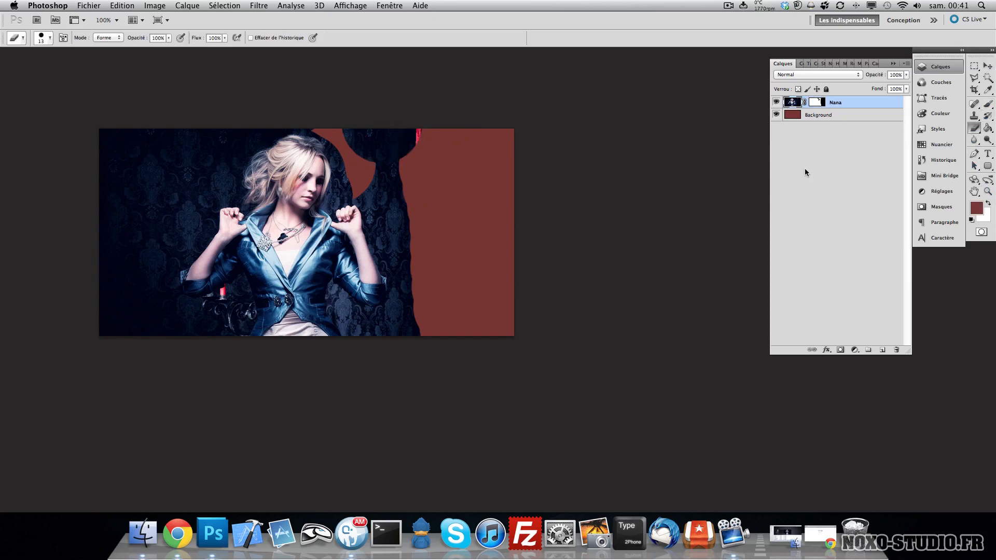
pyautogui.moveTo(395, 216)
pyautogui.mouseDown()
pyautogui.moveTo(421, 215)
pyautogui.moveTo(395, 204)
pyautogui.moveTo(394, 224)
pyautogui.moveTo(362, 231)
pyautogui.moveTo(370, 255)
pyautogui.mouseUp()
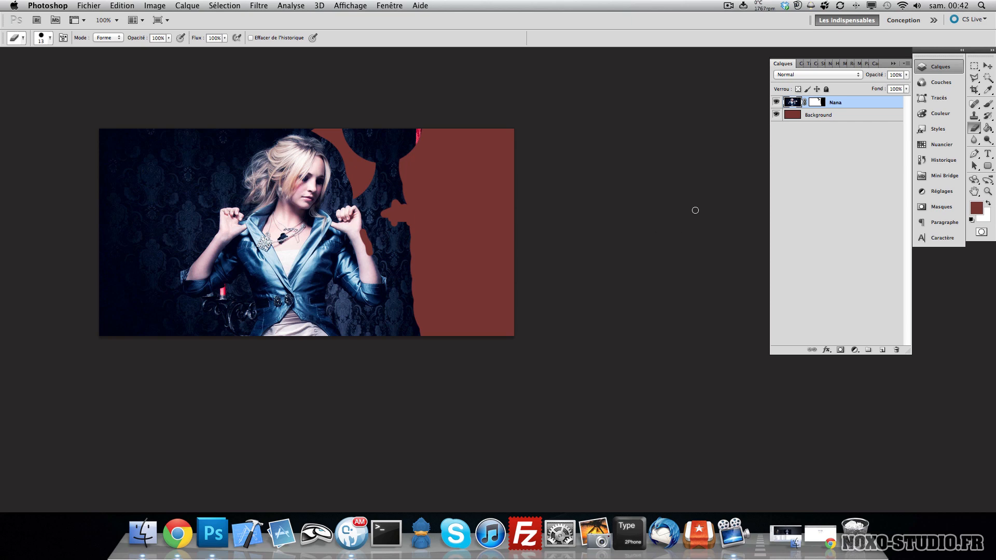
pyautogui.press('super+alt+z')
pyautogui.press('super+alt+z')
pyautogui.press('super+alt+z')
# - Reselect the Nana mask and repaint its top edge, restoring with white and hiding the background with black
pyautogui.click(818, 103)
pyautogui.press('b')
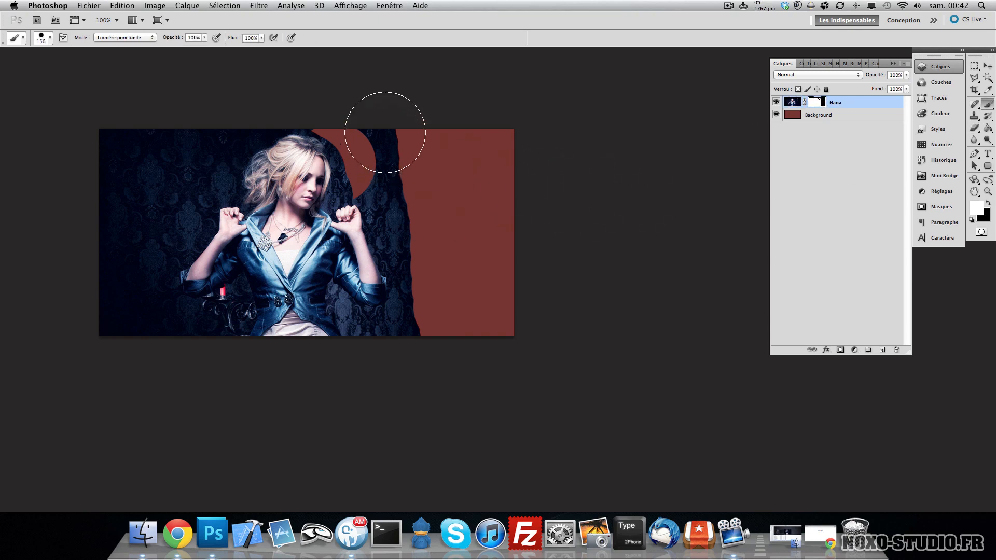
pyautogui.moveTo(382, 129); pyautogui.dragTo(393, 171)
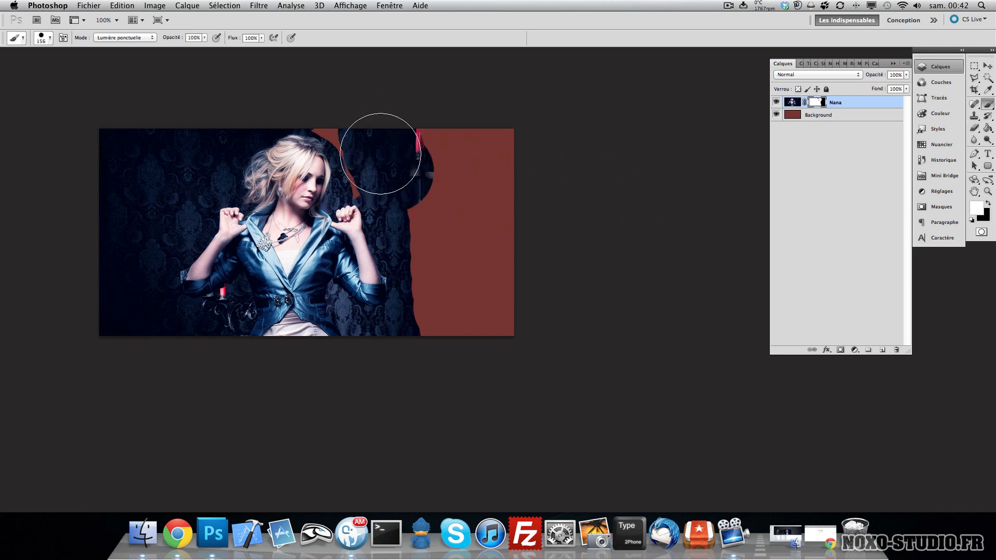
pyautogui.press('x')
pyautogui.moveTo(350, 104)
pyautogui.mouseDown()
pyautogui.moveTo(382, 171)
pyautogui.moveTo(402, 183)
pyautogui.moveTo(456, 168)
pyautogui.moveTo(424, 128)
pyautogui.moveTo(451, 140)
pyautogui.mouseUp()
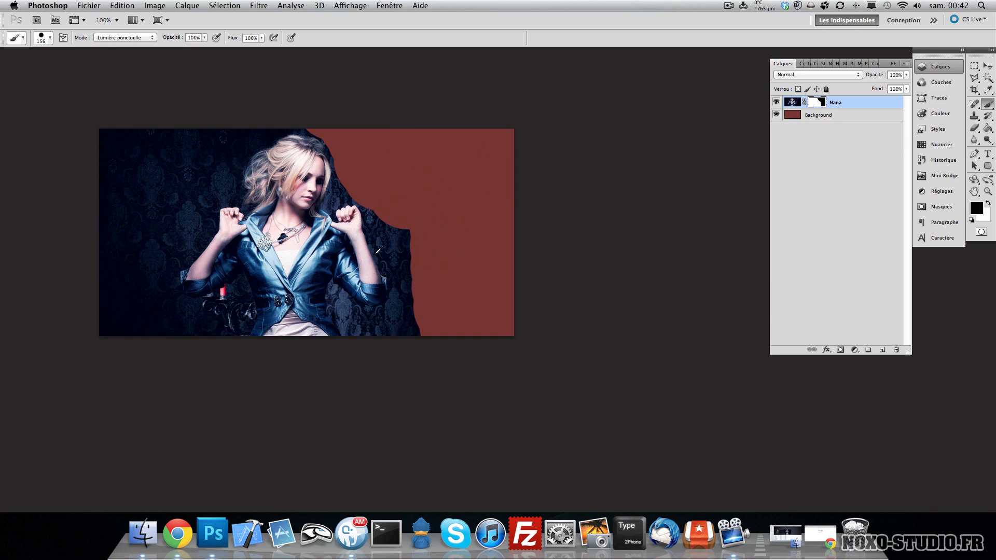
# - Zoom in, reduce the brush size, and paint black on the mask to hide the background beside the raised arm
pyautogui.scroll(3, 376, 254)
pyautogui.scroll(5, 378, 250)
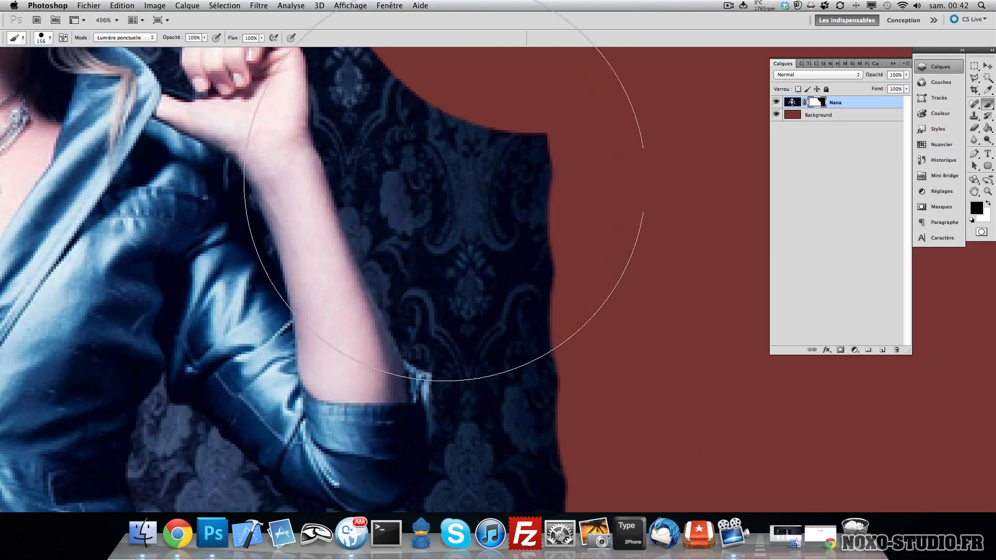
pyautogui.rightClick(493, 206)
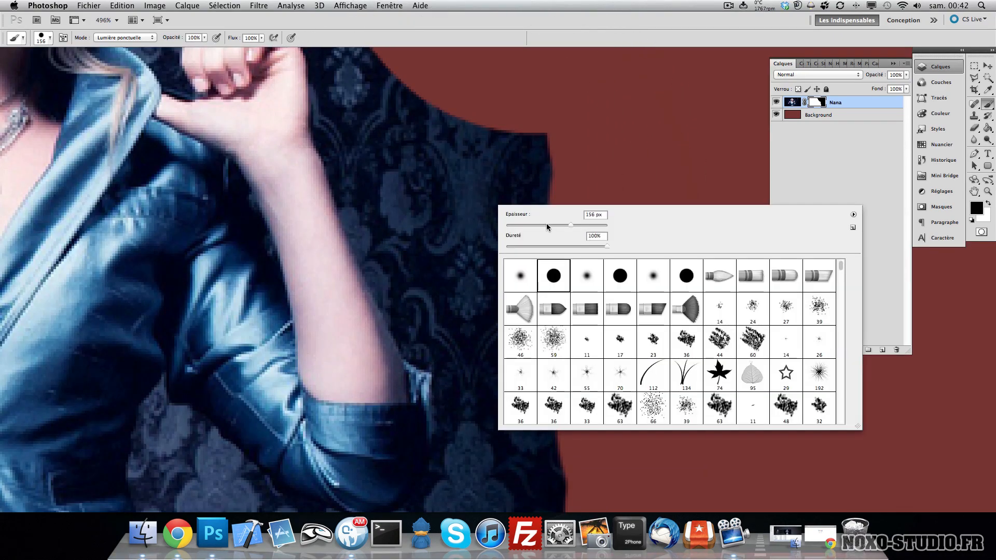
pyautogui.moveTo(546, 223); pyautogui.dragTo(526, 224)
pyautogui.moveTo(374, 154); pyautogui.dragTo(380, 192)
pyautogui.click(430, 304)
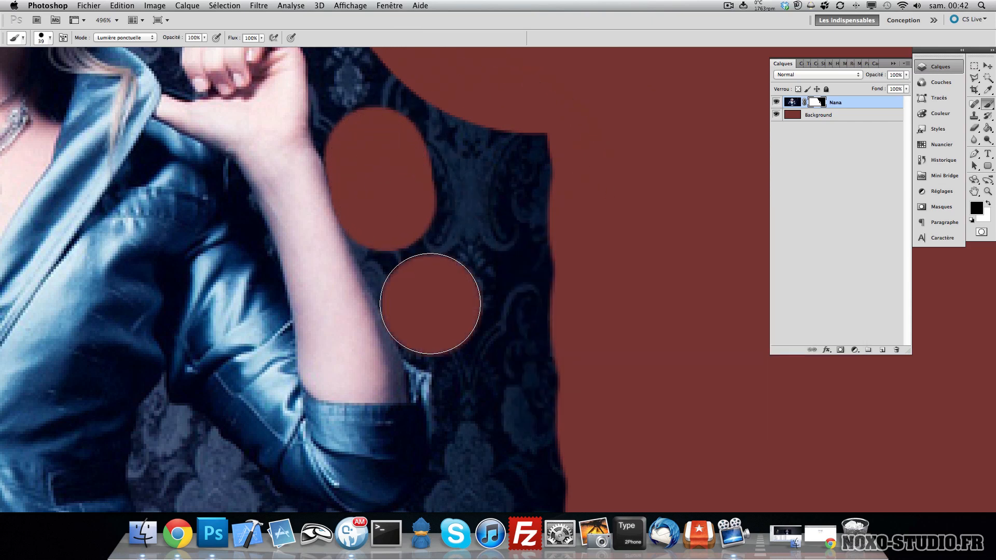
pyautogui.moveTo(430, 304); pyautogui.dragTo(398, 230)
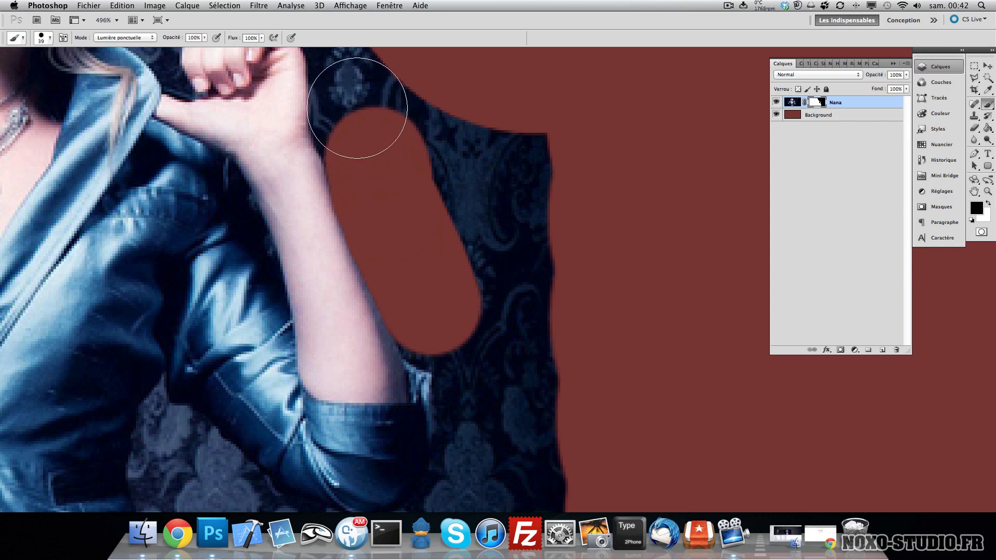
pyautogui.moveTo(364, 116); pyautogui.dragTo(365, 145)
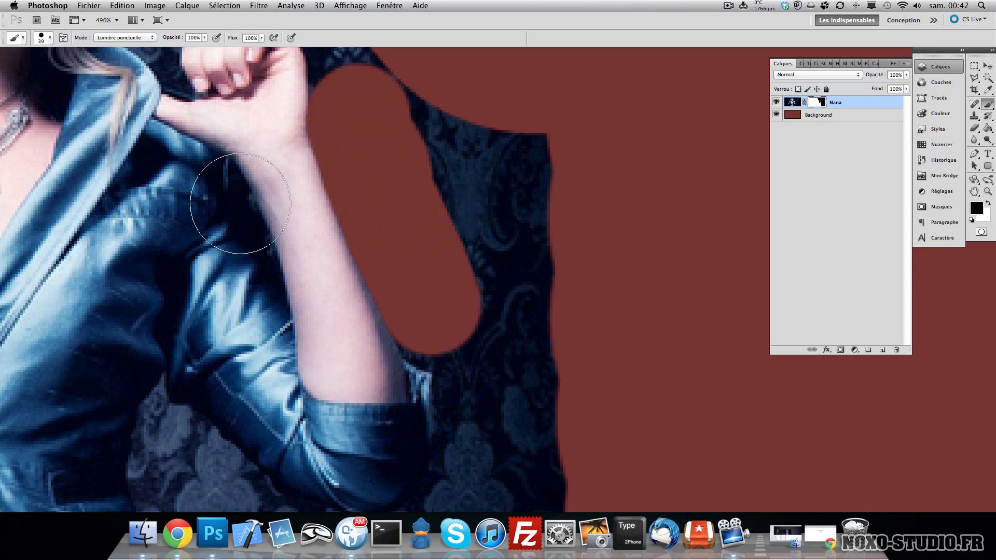
# - Hide more of the background on the mask down along the arm to the bottom edge
pyautogui.press('x')
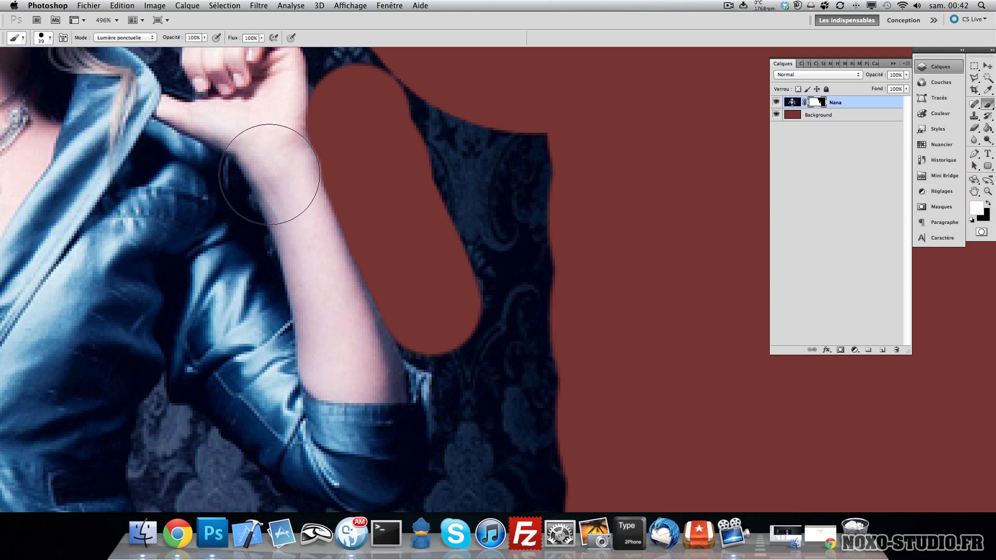
pyautogui.press('x')
pyautogui.moveTo(410, 83)
pyautogui.mouseDown()
pyautogui.moveTo(438, 209)
pyautogui.moveTo(527, 263)
pyautogui.moveTo(470, 338)
pyautogui.mouseUp()
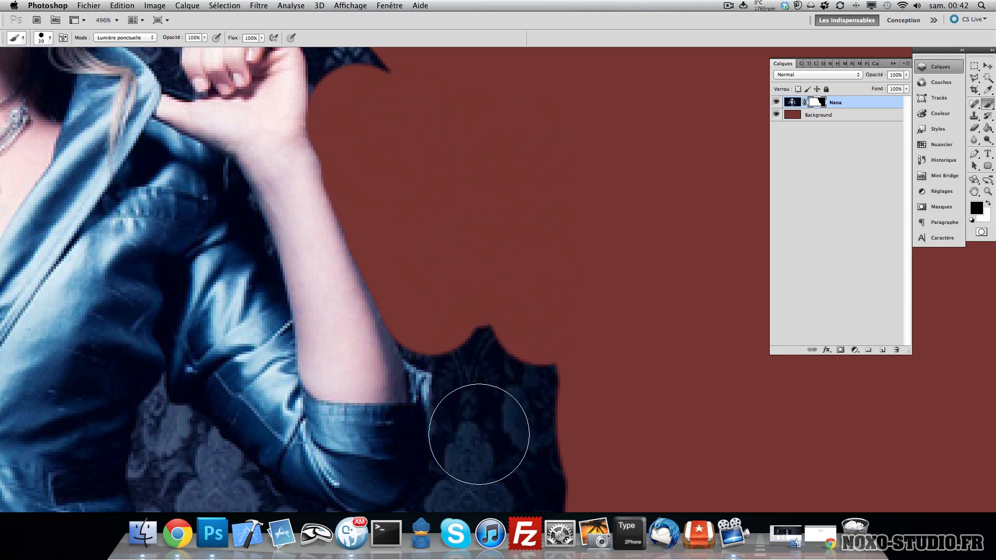
pyautogui.moveTo(479, 434)
pyautogui.mouseDown()
pyautogui.moveTo(485, 366)
pyautogui.moveTo(462, 327)
pyautogui.moveTo(440, 322)
pyautogui.mouseUp()
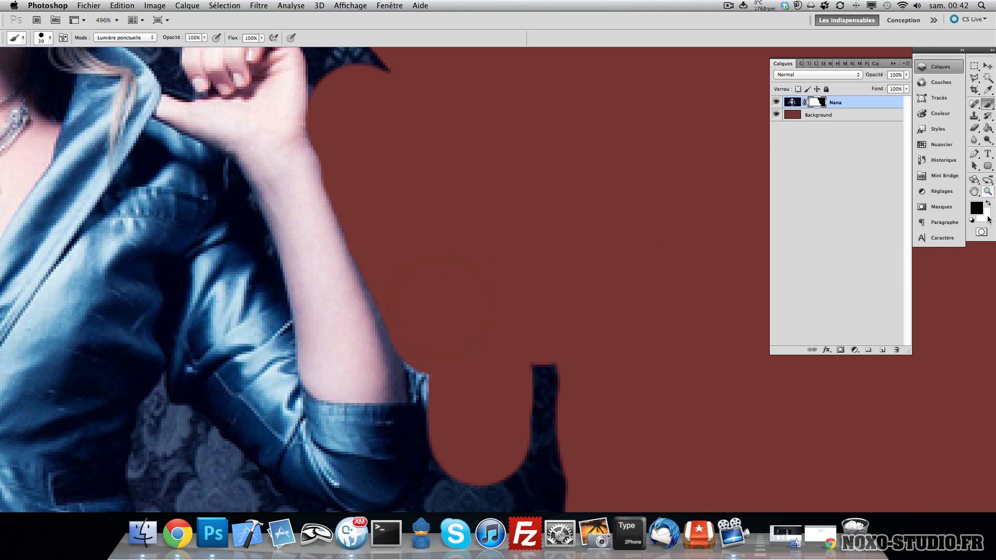
pyautogui.doubleClick(988, 191)
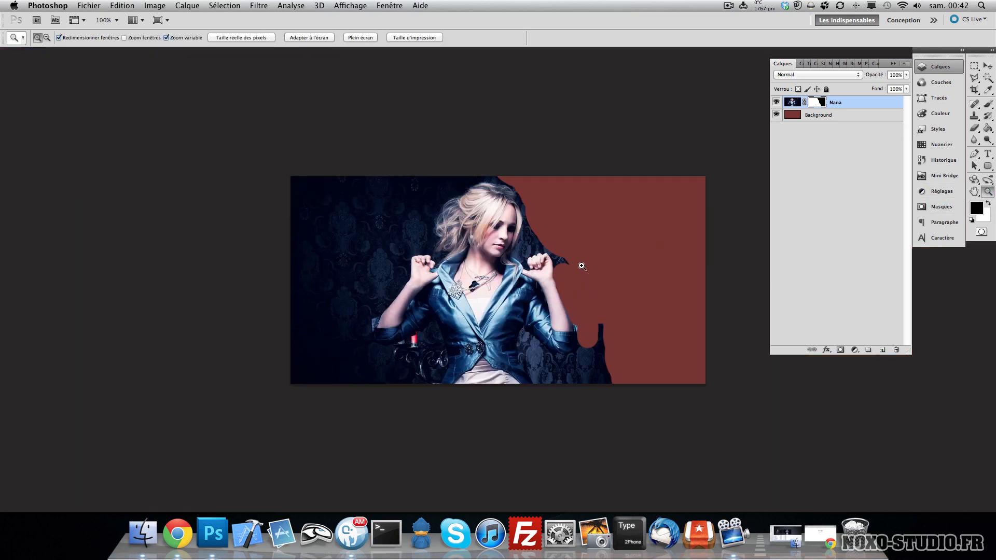
pyautogui.press('h')
pyautogui.moveTo(433, 327); pyautogui.dragTo(320, 323)
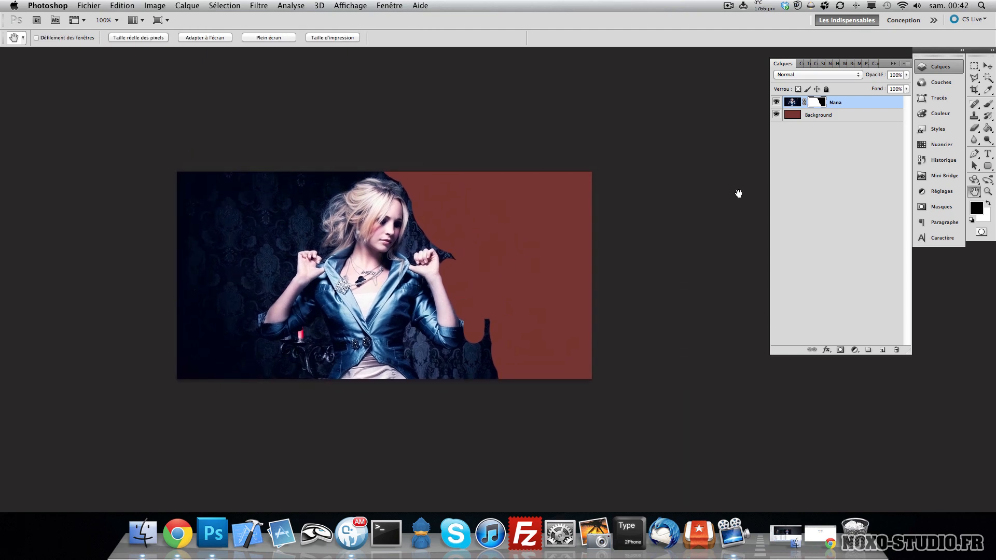
pyautogui.press('v')
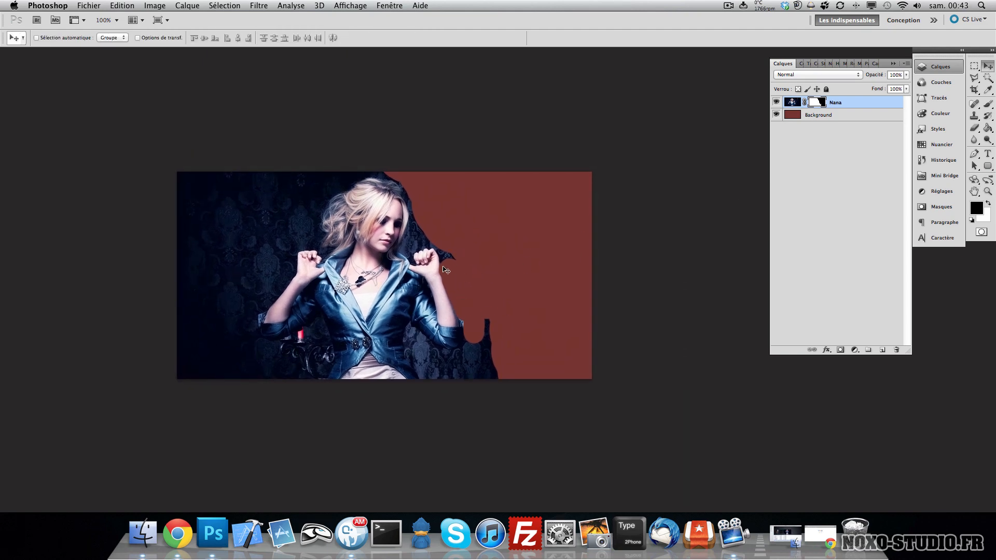
pyautogui.press('h')
pyautogui.moveTo(386, 271); pyautogui.dragTo(418, 236)
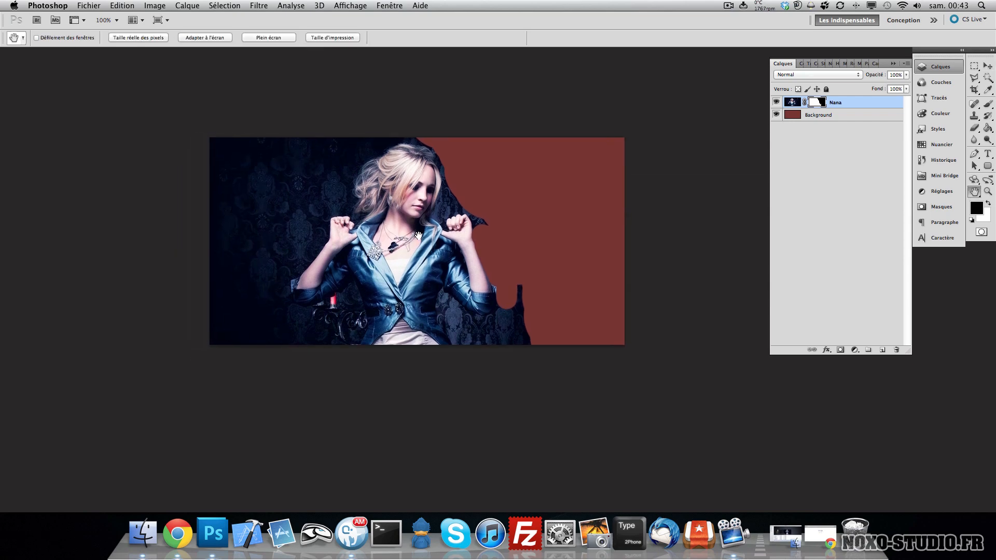
# - Choose the Rectangular Marquee tool and create a new layer named zone
pyautogui.click(973, 67)
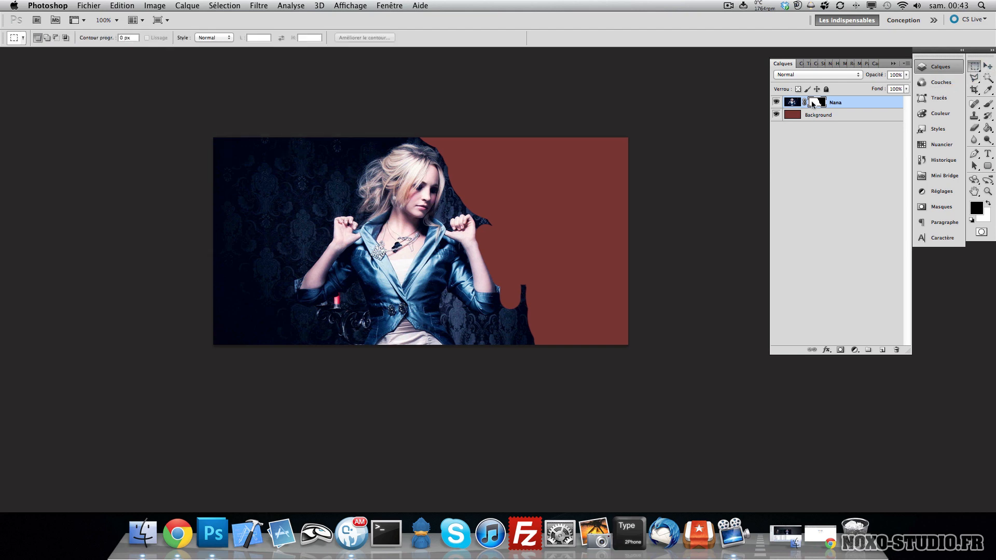
pyautogui.moveTo(529, 139); pyautogui.dragTo(596, 212)
pyautogui.moveTo(569, 171); pyautogui.dragTo(528, 200)
pyautogui.click(624, 173)
pyautogui.press('super+shift+n')
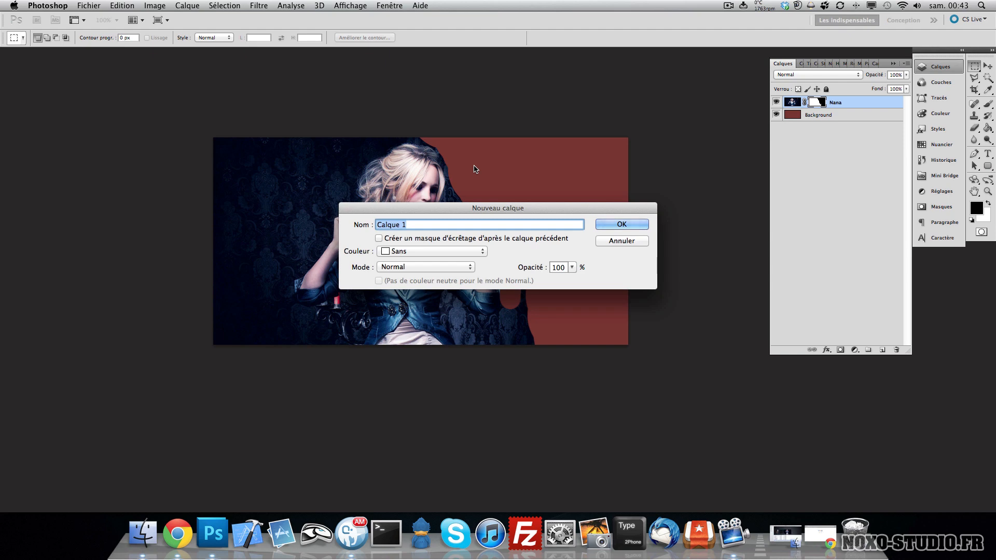
pyautogui.write('zone')
pyautogui.press('Return')
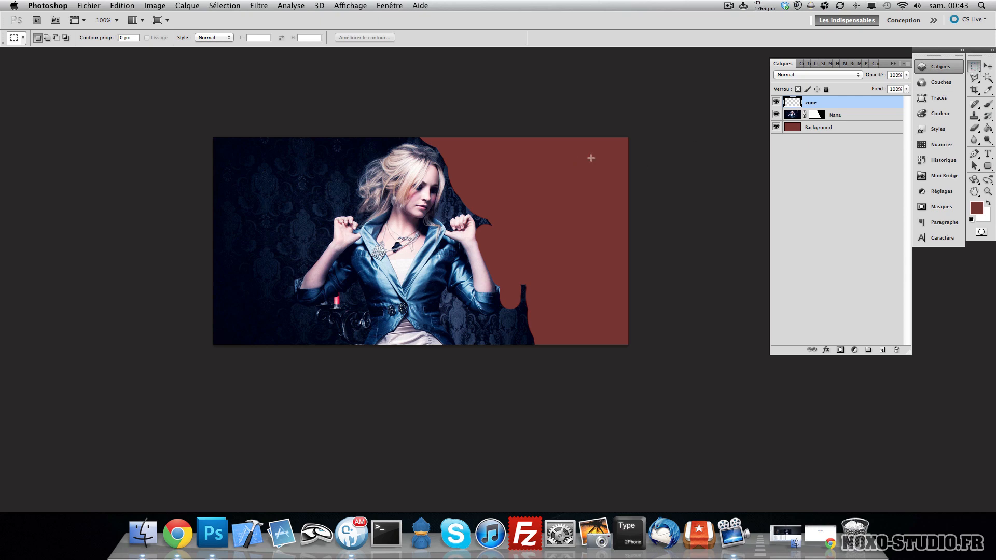
# - Fill a rectangular selection near the top of the red area with white on the zone layer and deselect
pyautogui.moveTo(514, 172); pyautogui.dragTo(490, 178)
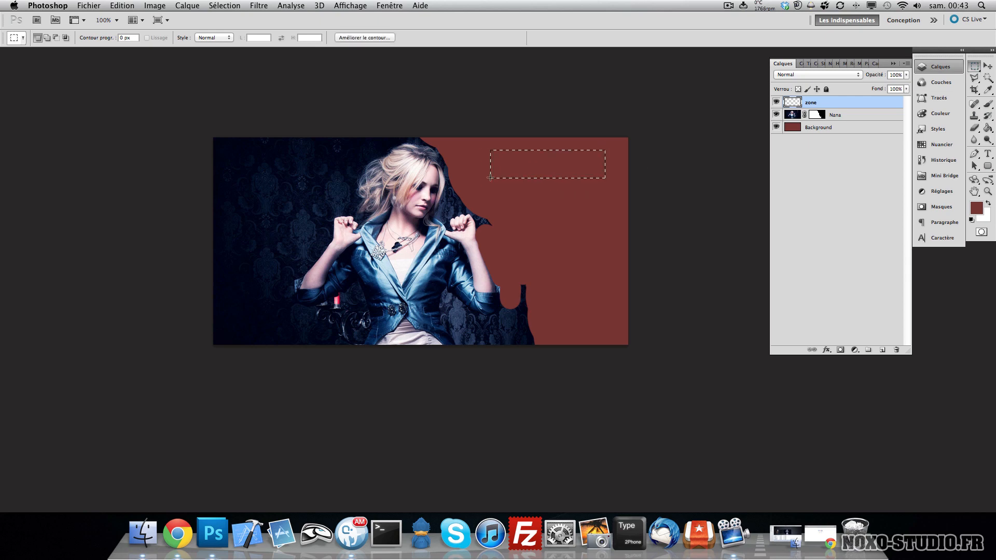
pyautogui.press('x')
pyautogui.hotkey('shift', 'BackSpace')
pyautogui.press('Return')
pyautogui.press('super+d')
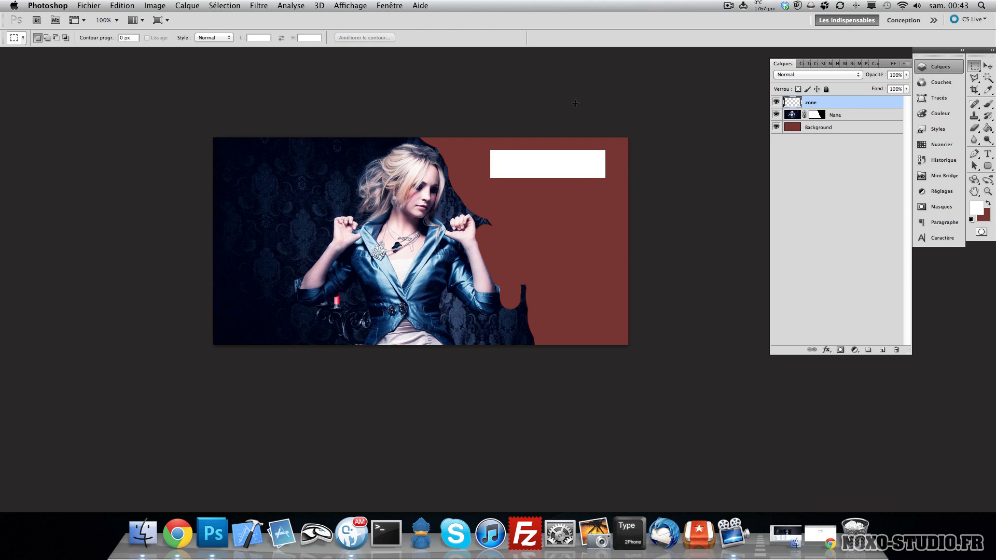
# - Select all and delete the zone layer's contents, then deselect
pyautogui.press('super+a')
pyautogui.press('BackSpace')
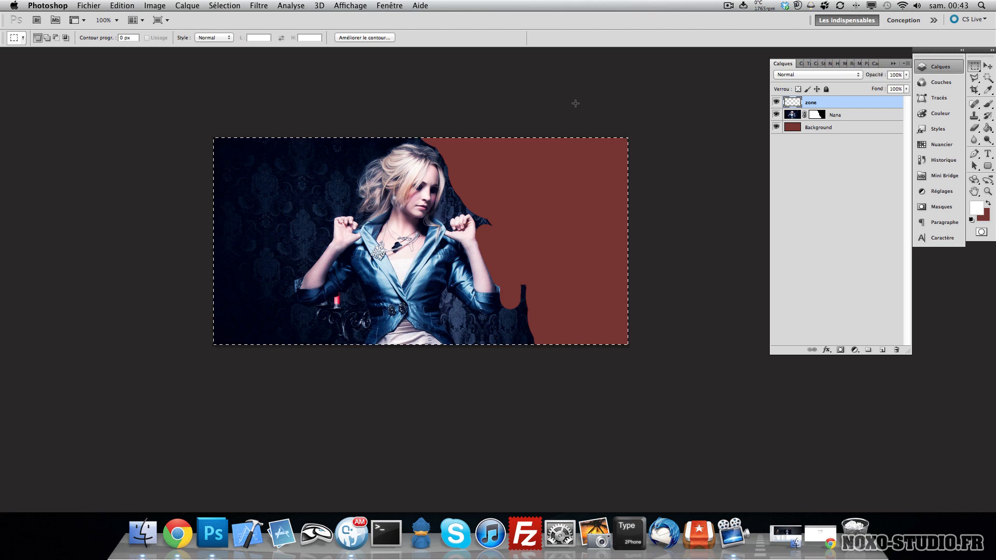
pyautogui.press('super+d')
# - Set the Rectangular Marquee to a fixed size of 150 × 60 px and place a selection near the top of the red area
pyautogui.click(212, 39)
pyautogui.click(218, 42)
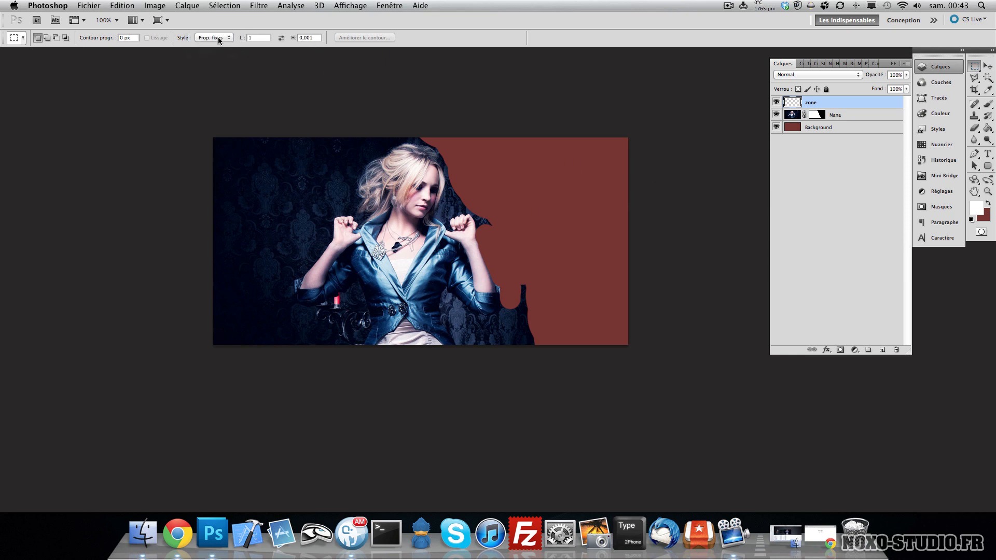
pyautogui.click(216, 40)
pyautogui.click(211, 45)
pyautogui.click(312, 38)
pyautogui.press('Return')
pyautogui.click(491, 162)
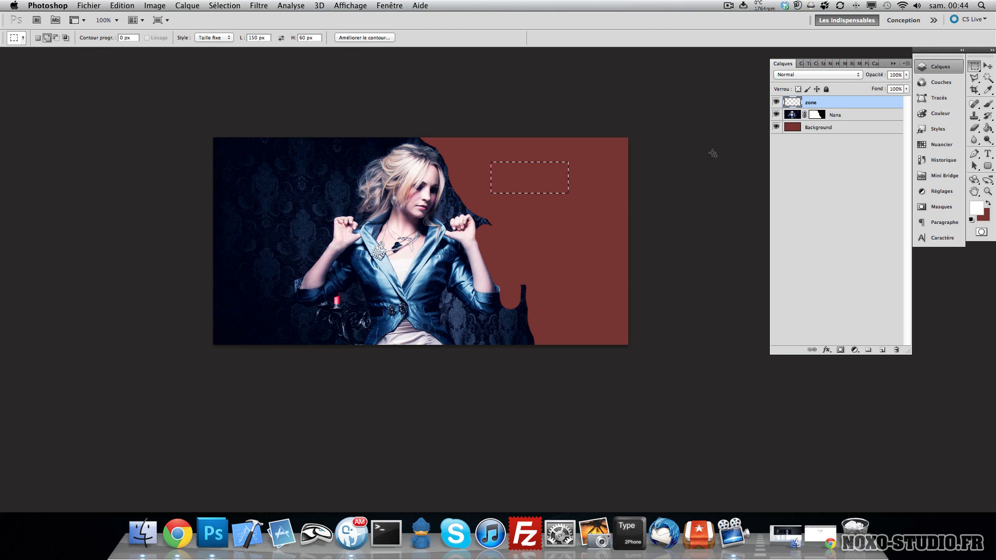
# - Fill the selection with white, deselect, and move the white rectangle to the canvas's top-right corner
pyautogui.hotkey('shift', 'F5')
pyautogui.press('Return')
pyautogui.press('super+d')
pyautogui.press('v')
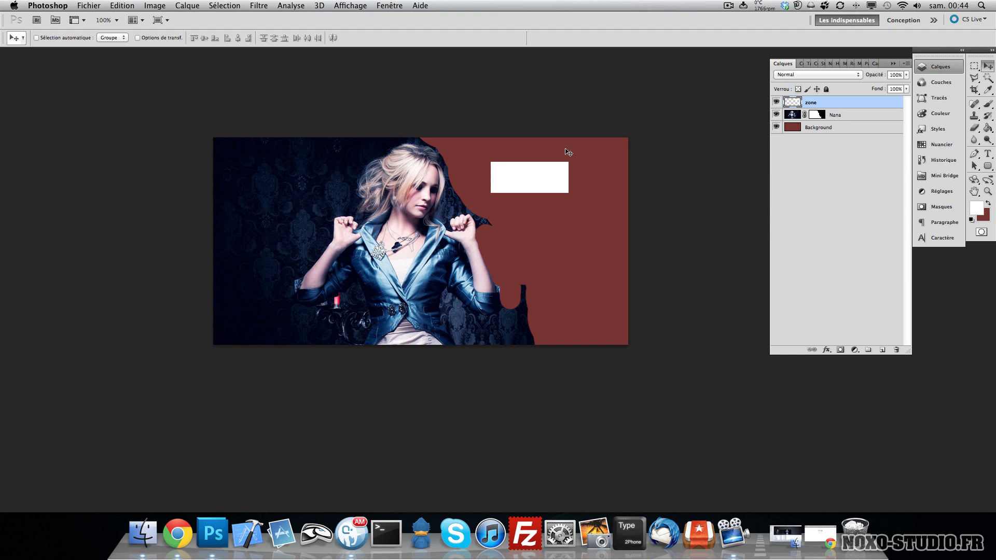
pyautogui.press('m')
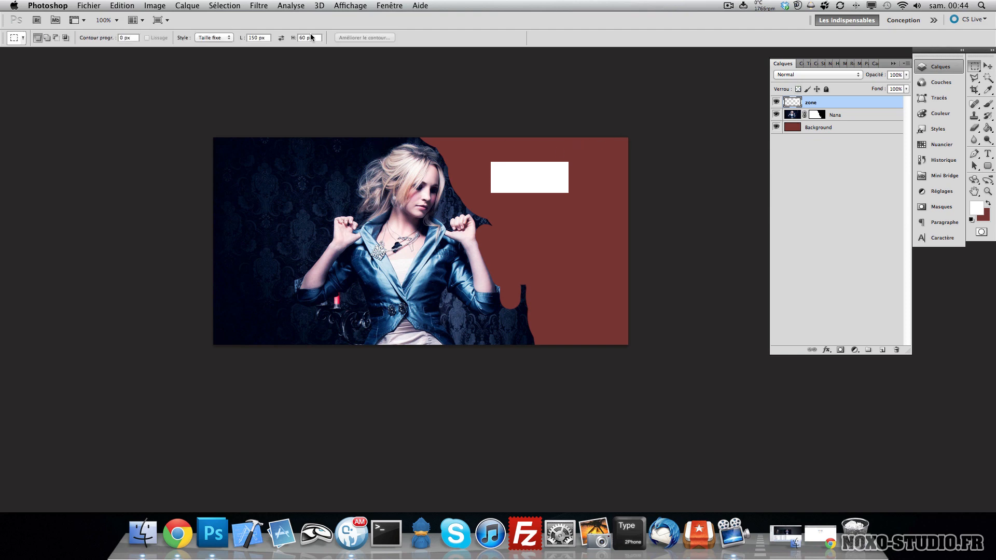
pyautogui.press('v')
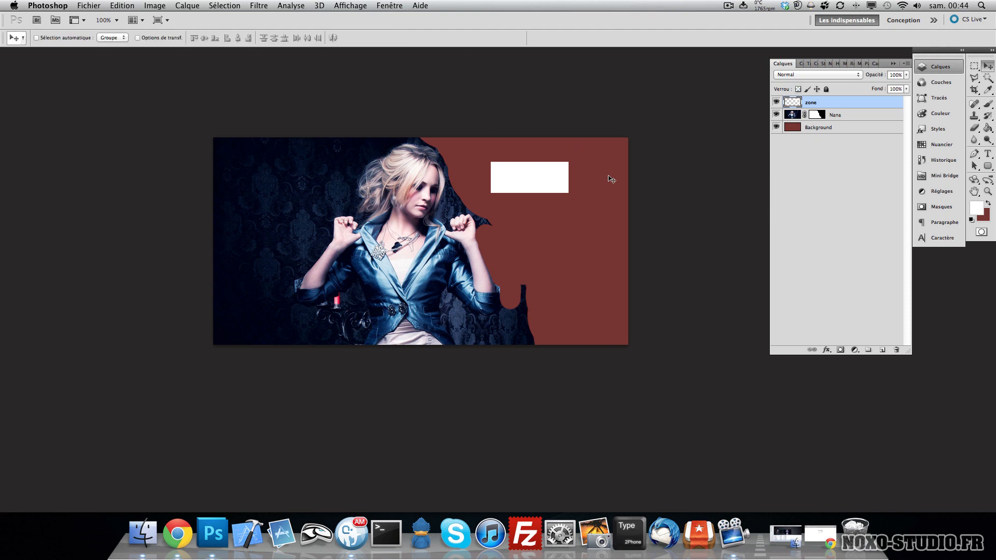
pyautogui.moveTo(515, 183); pyautogui.dragTo(569, 165)
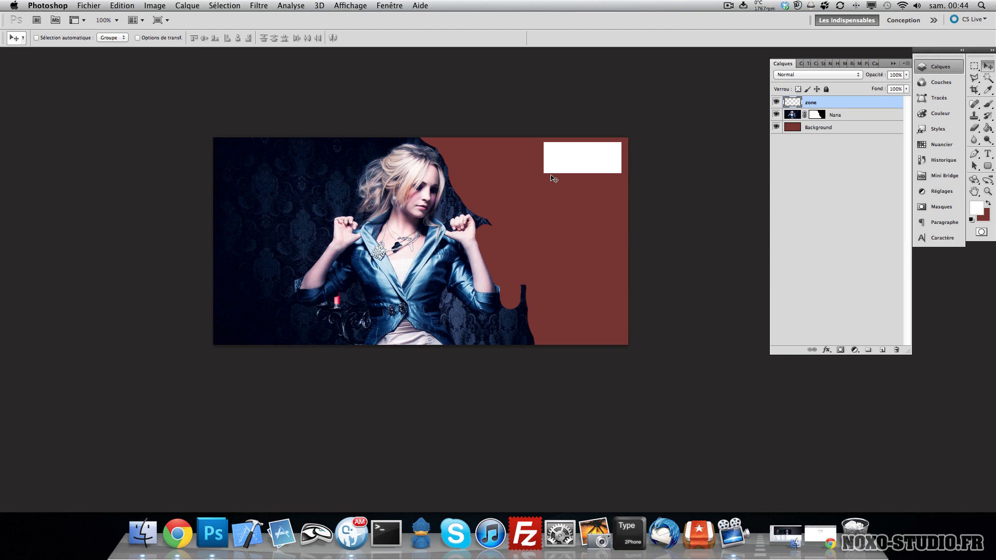
# - Set the Rectangular Marquee style back to Normal
pyautogui.press('m')
pyautogui.click(217, 35)
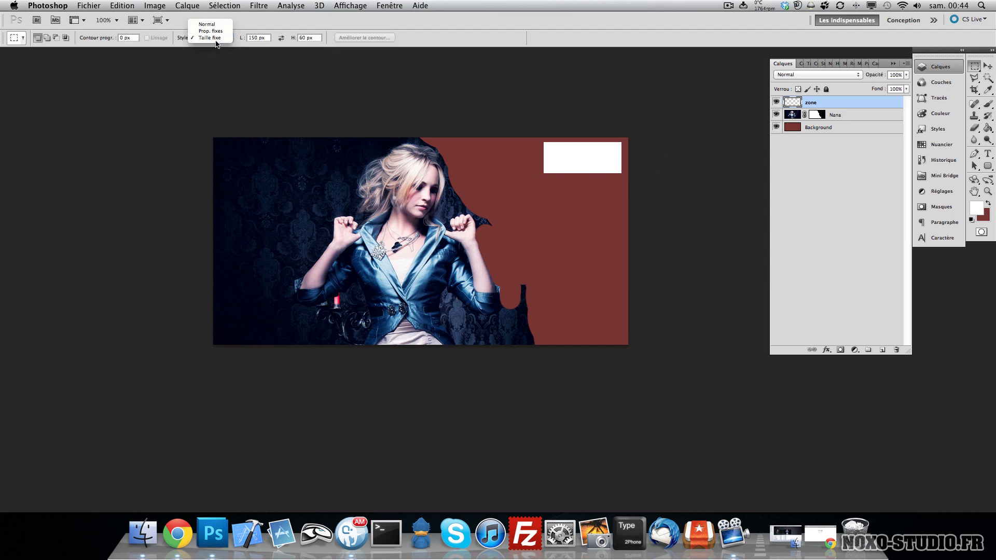
pyautogui.click(210, 25)
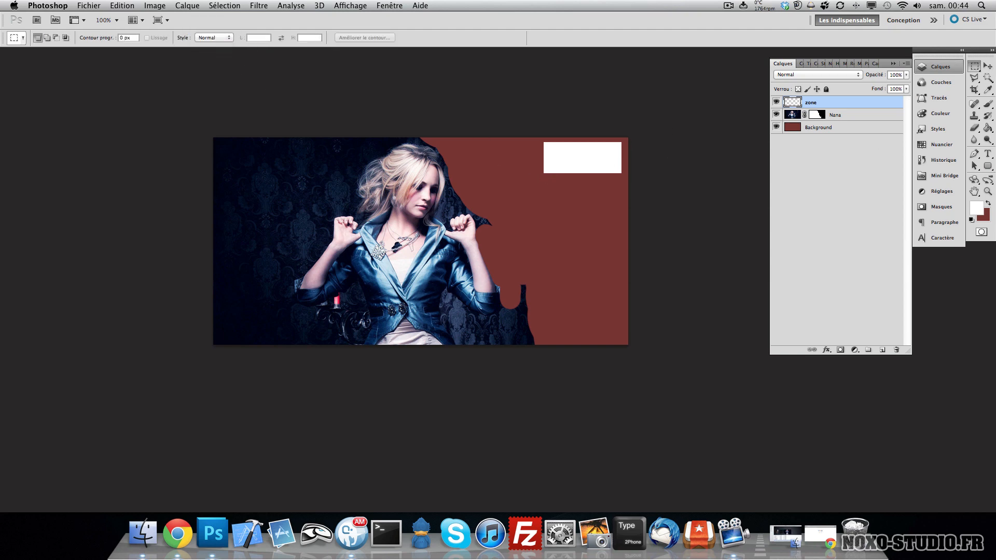
# - Draw a tilted four-sided selection on the red area with the Polygonal Lasso, select the Nana layer and deselect
pyautogui.click(975, 78)
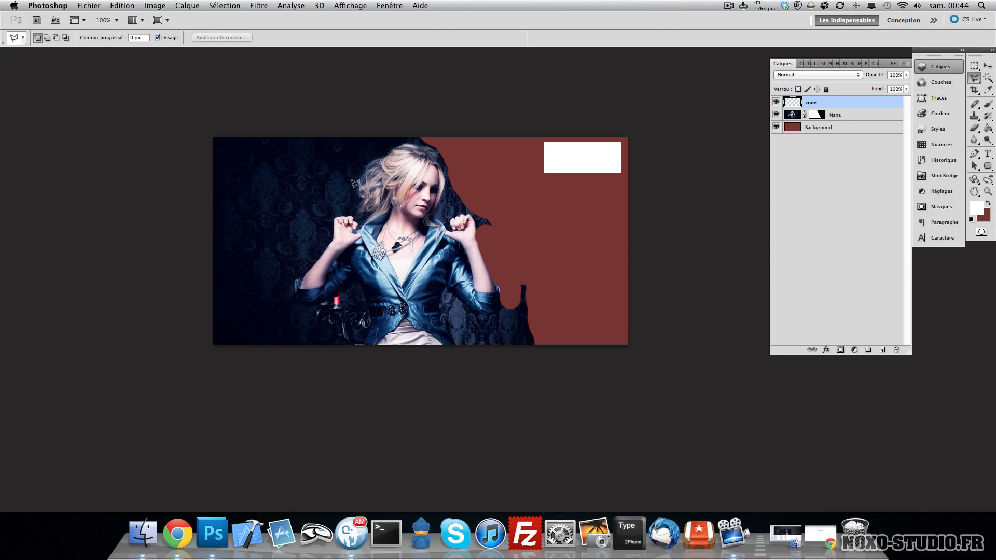
pyautogui.click(558, 192)
pyautogui.click(488, 223)
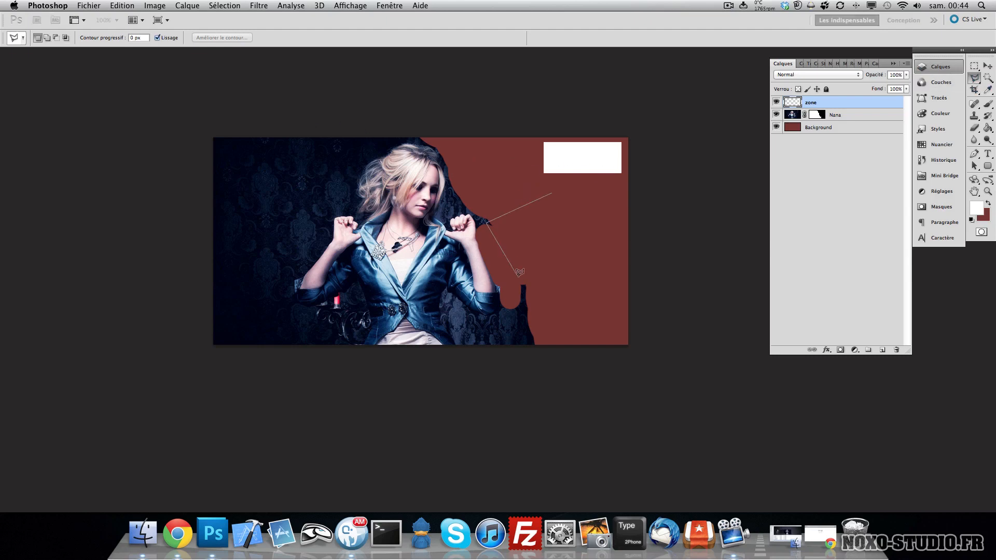
pyautogui.click(522, 280)
pyautogui.click(594, 254)
pyautogui.click(557, 192)
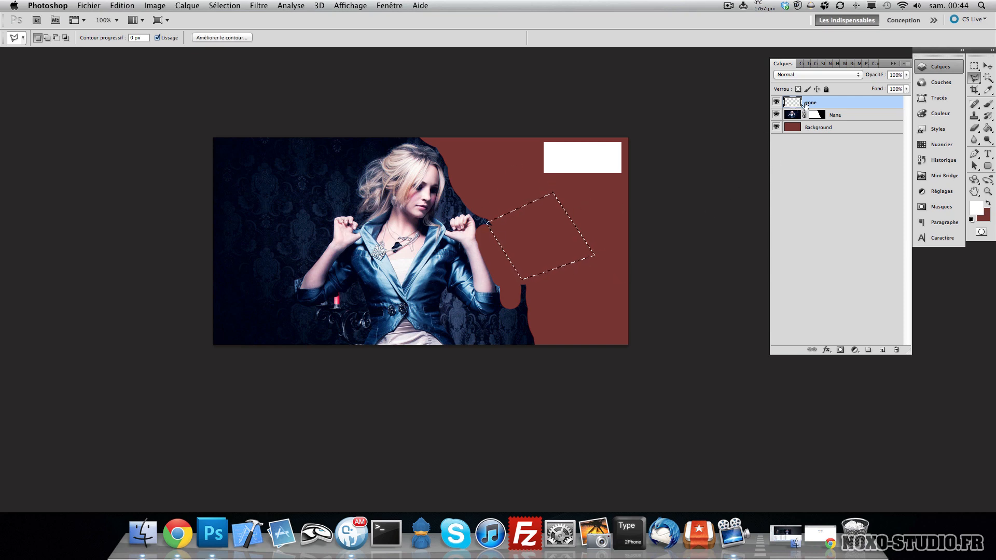
pyautogui.click(791, 117)
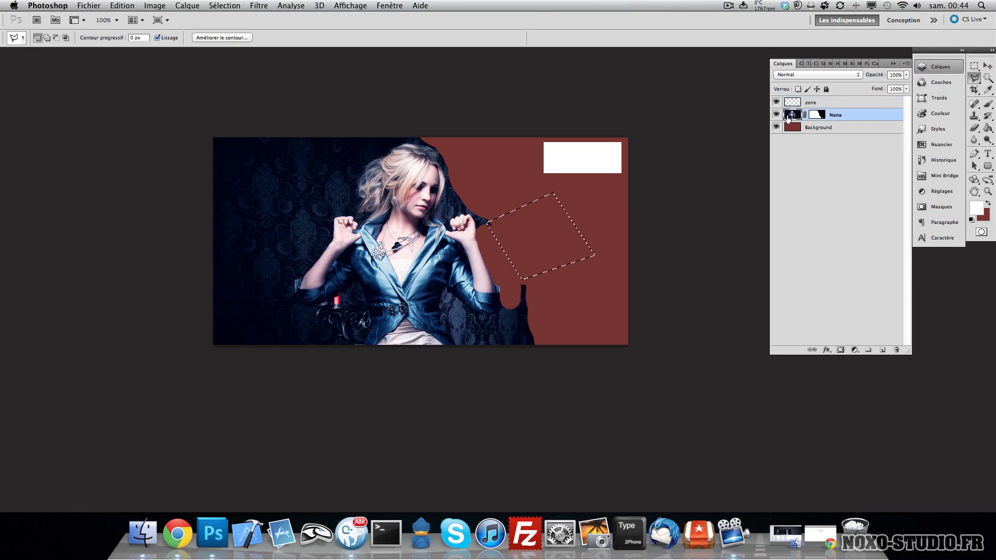
pyautogui.press('super+d')
# - Delete the Nana layer's mask and clear the selected area from the layer
pyautogui.rightClick(820, 117)
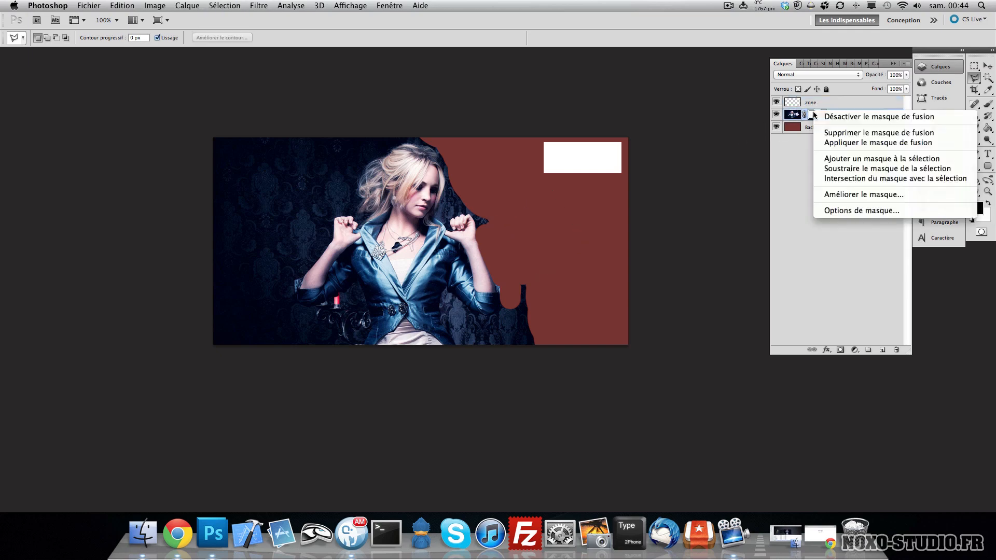
pyautogui.click(861, 134)
pyautogui.click(873, 103)
pyautogui.press('BackSpace')
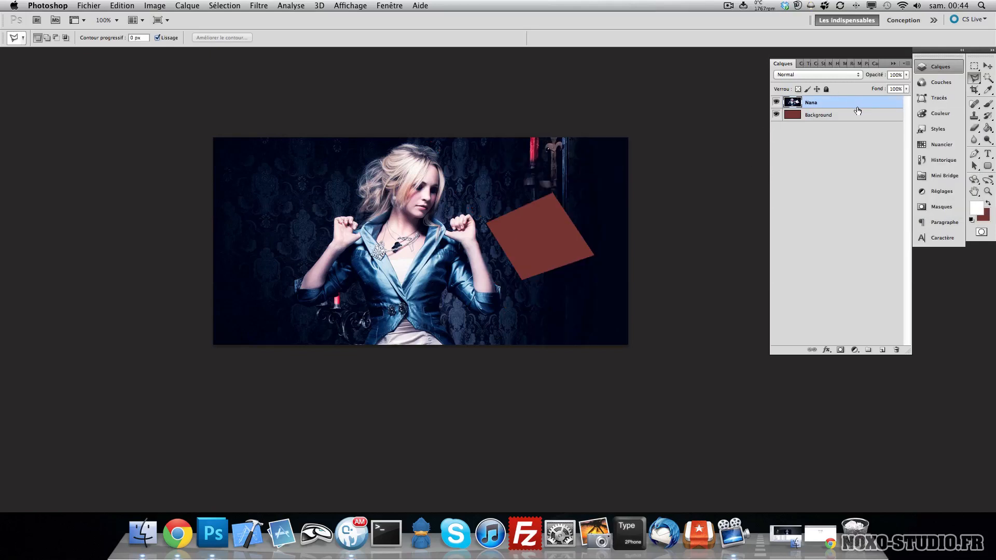
# - Select a small four-sided area near the top right with the Polygonal Lasso, fill it with the background colour and deselect
pyautogui.click(539, 166)
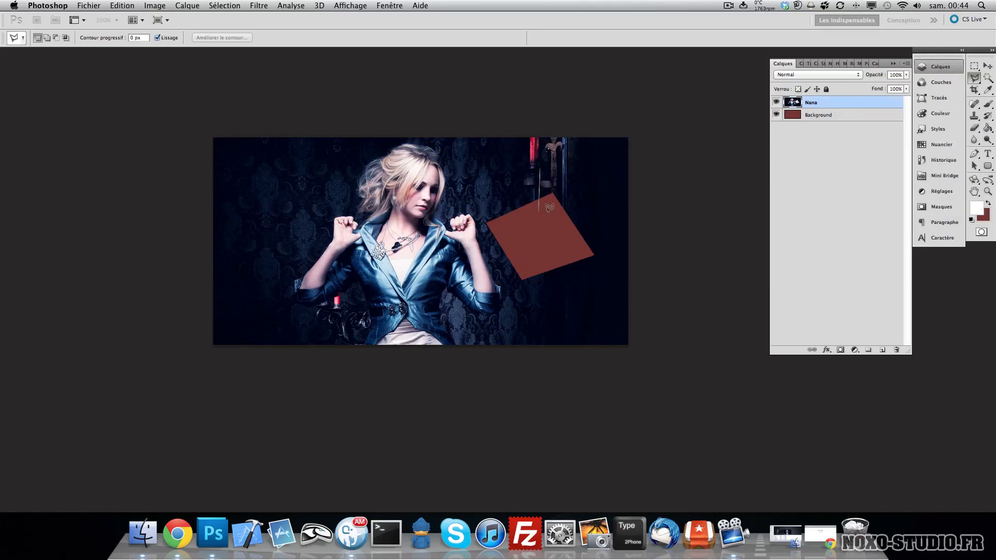
pyautogui.click(539, 211)
pyautogui.click(578, 212)
pyautogui.click(585, 171)
pyautogui.click(542, 164)
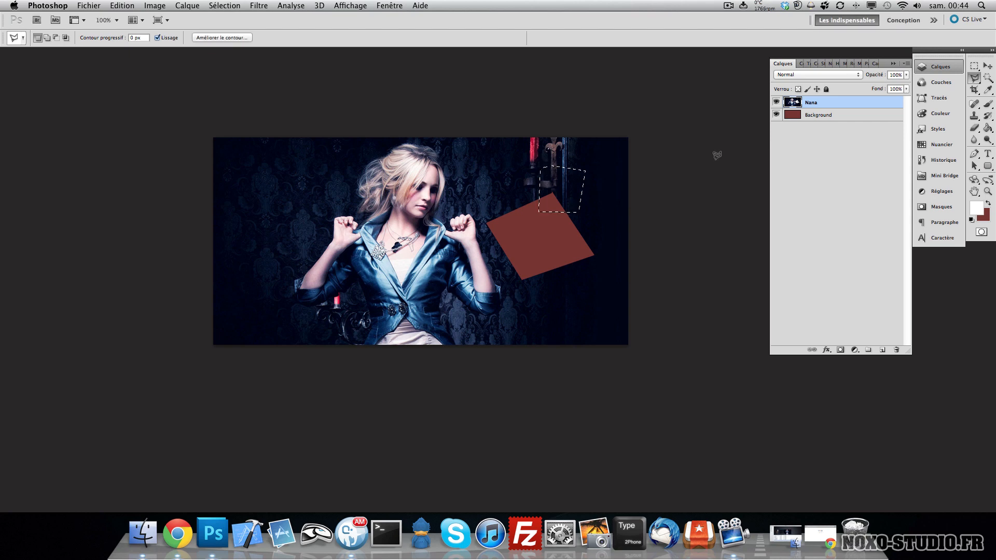
pyautogui.press('super+BackSpace')
pyautogui.press('super+d')
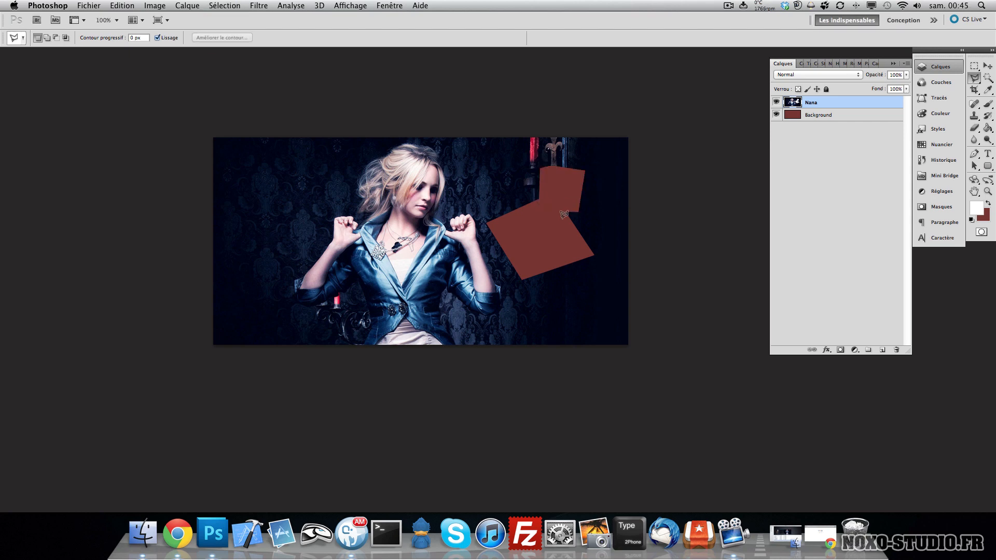
# - Undo the recent steps back to the zone layer with the white rectangle, and deselect
pyautogui.press('alt+super+z')
pyautogui.press('alt+super+z')
pyautogui.press('alt+super+z')
pyautogui.press('alt+super+z')
pyautogui.press('alt+super+z')
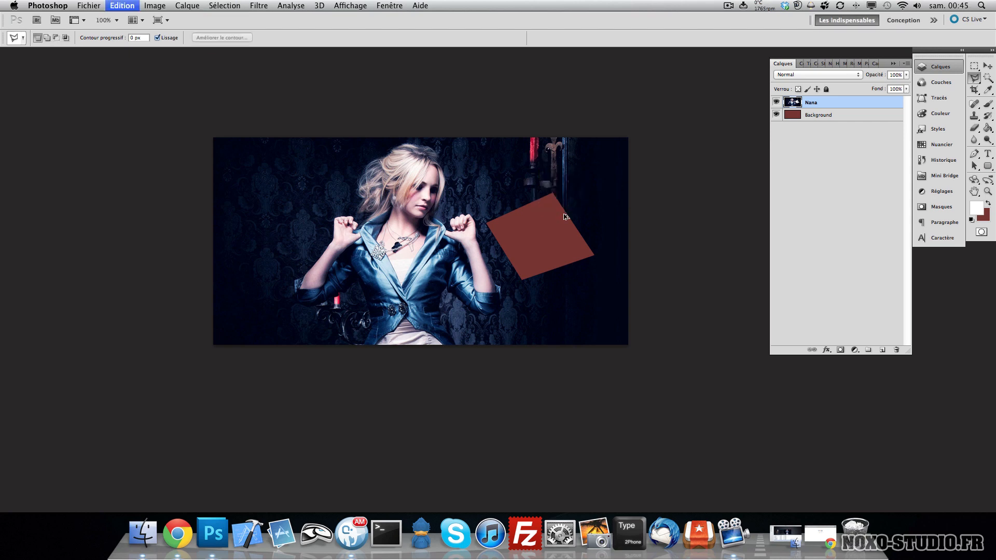
pyautogui.press('alt+super+z')
pyautogui.press('super+d')
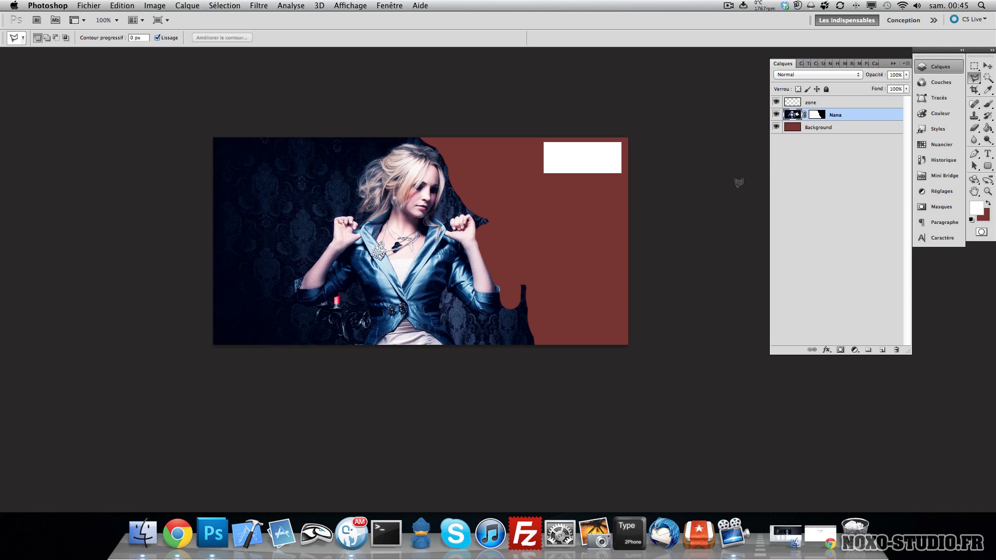
# - Try deleting the zone layer and the Nana layer's mask, then undo those changes
pyautogui.click(830, 102)
pyautogui.press('Delete')
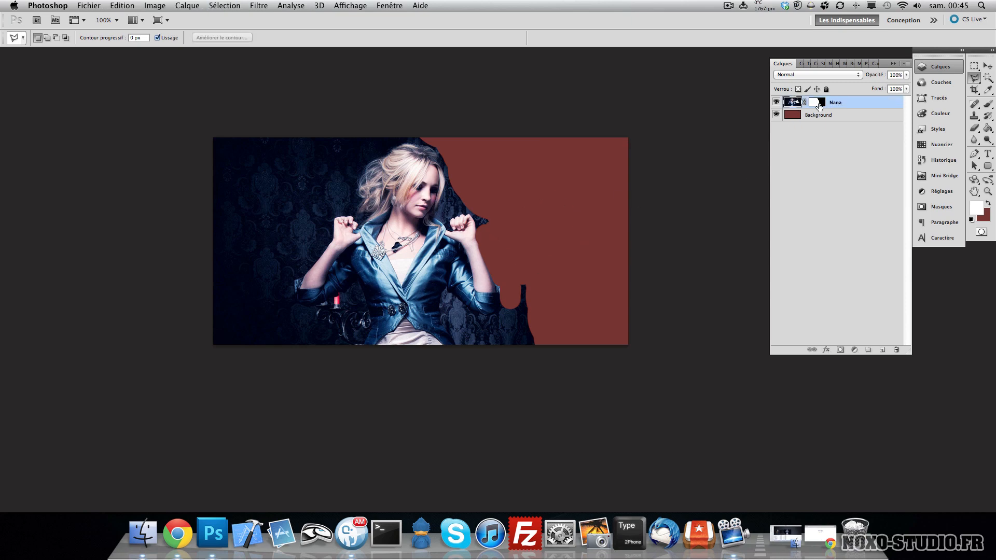
pyautogui.rightClick(814, 102)
pyautogui.click(828, 126)
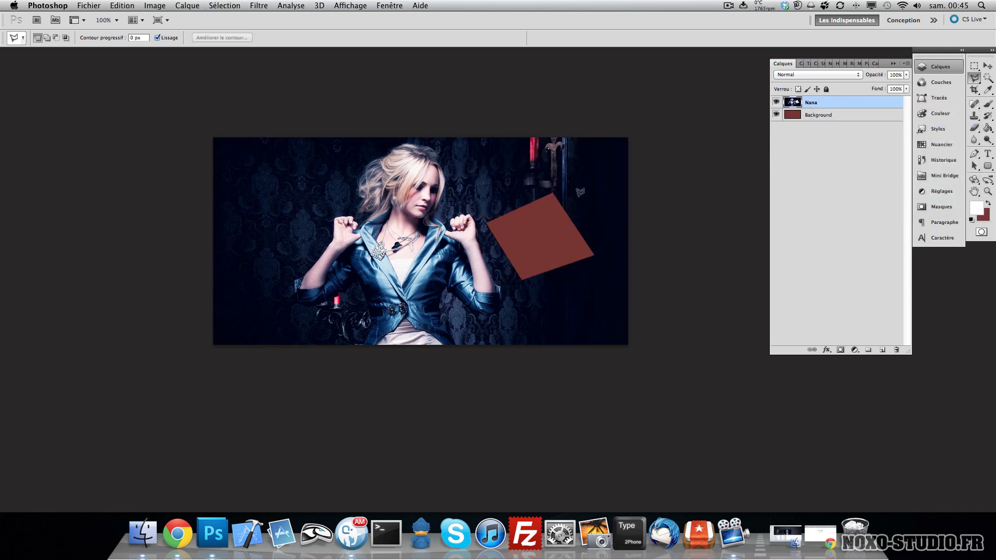
pyautogui.press('alt+super+z')
pyautogui.press('alt+super+z')
pyautogui.press('alt+super+z')
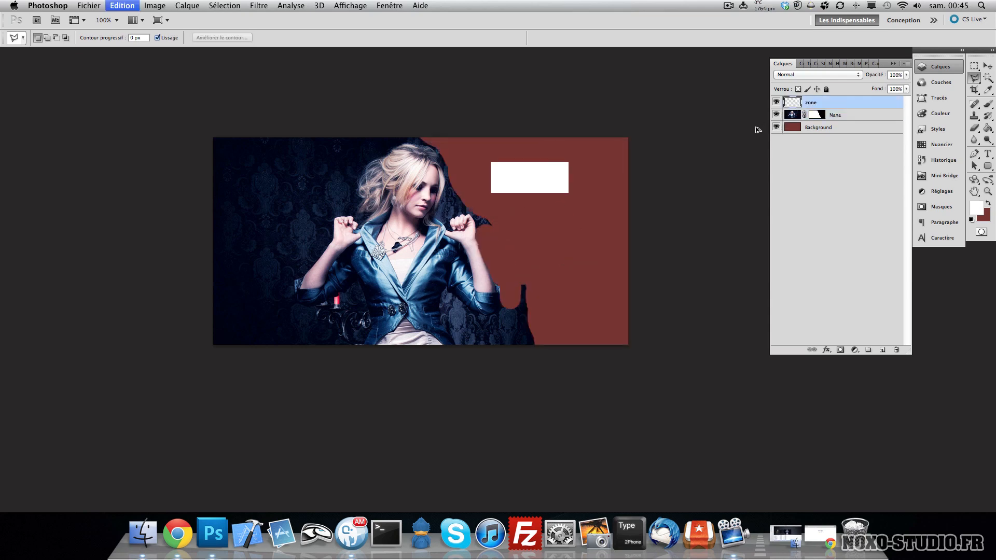
pyautogui.press('alt+super+z')
pyautogui.press('alt+super+z')
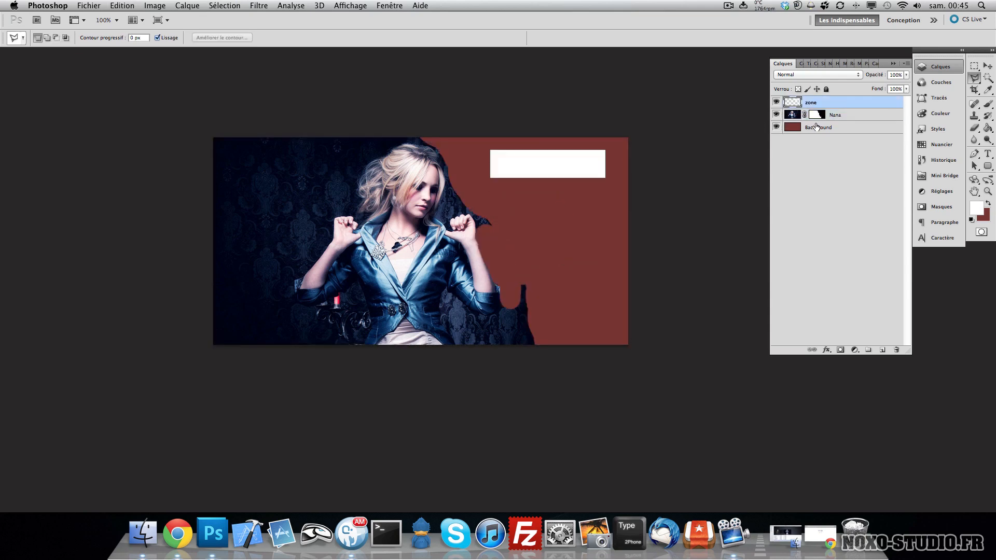
# - Delete the zone layer and remove the layer mask from the Nana layer
pyautogui.rightClick(826, 103)
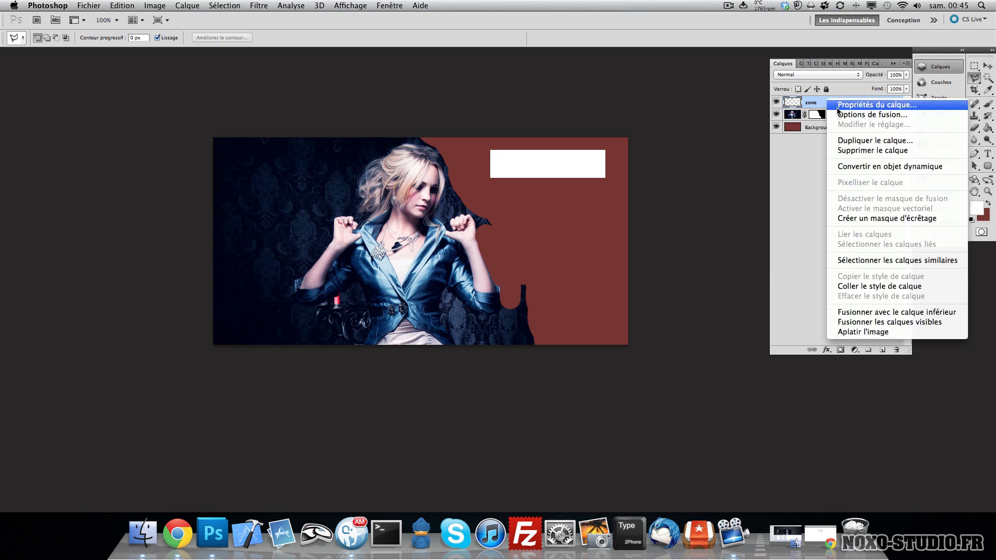
pyautogui.click(864, 150)
pyautogui.rightClick(818, 102)
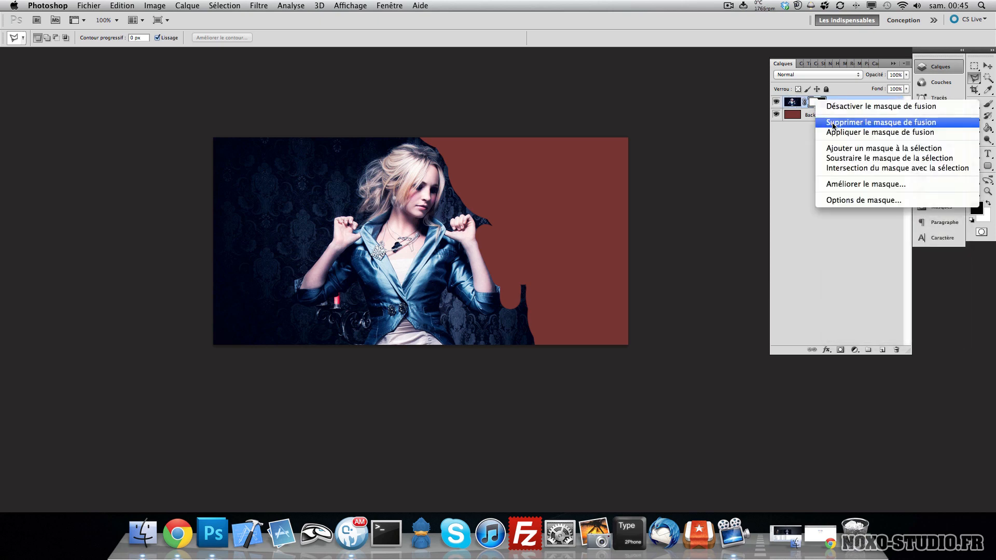
pyautogui.click(833, 123)
# - Draw a freehand Lasso selection on the right side, fill it with the background colour, then undo and deselect
pyautogui.press('v')
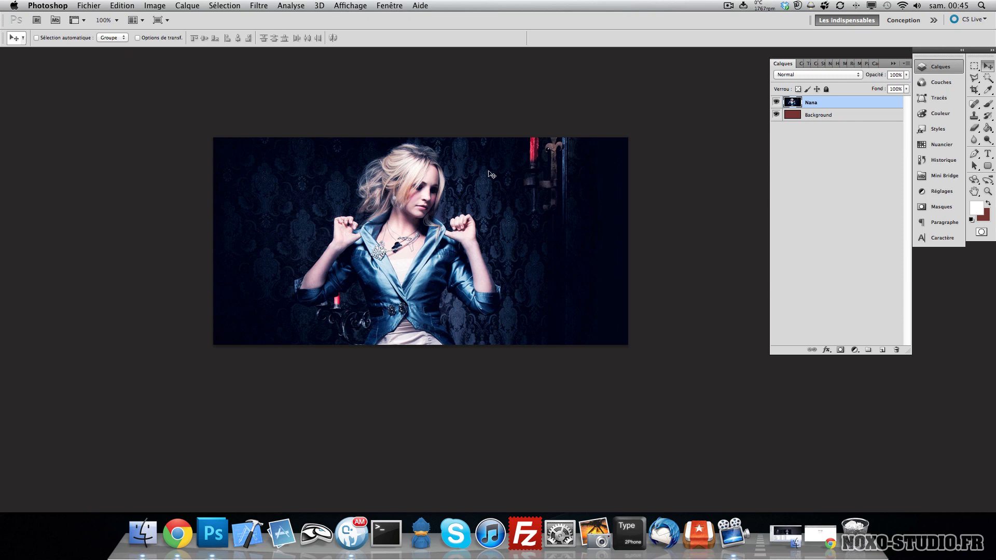
pyautogui.click(979, 84)
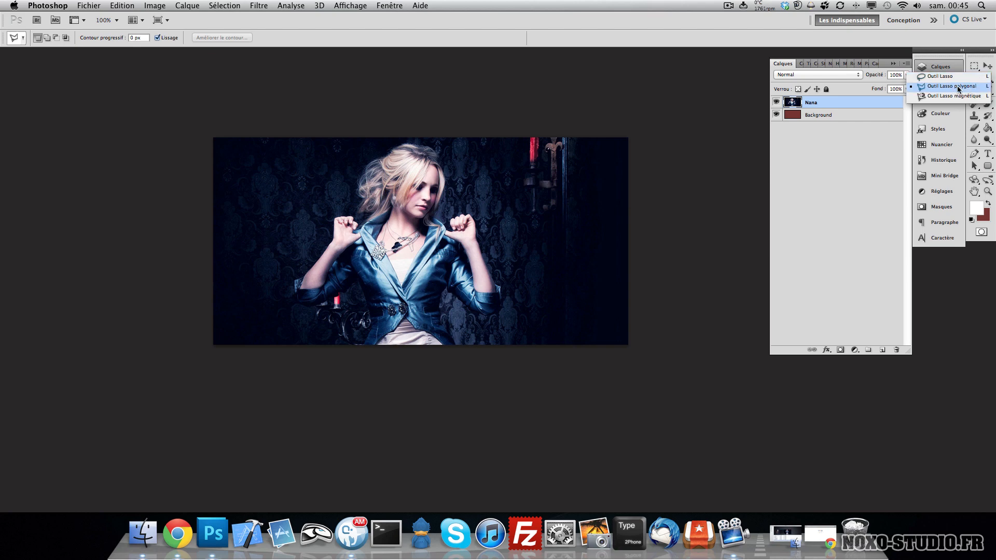
pyautogui.click(958, 90)
pyautogui.click(984, 78)
pyautogui.click(974, 63)
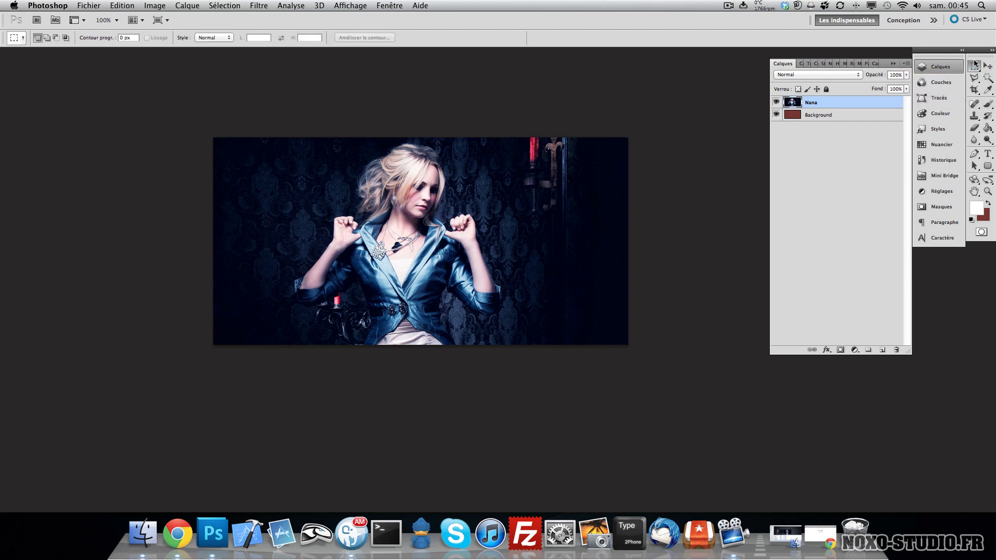
pyautogui.click(974, 79)
pyautogui.click(974, 78)
pyautogui.click(976, 79)
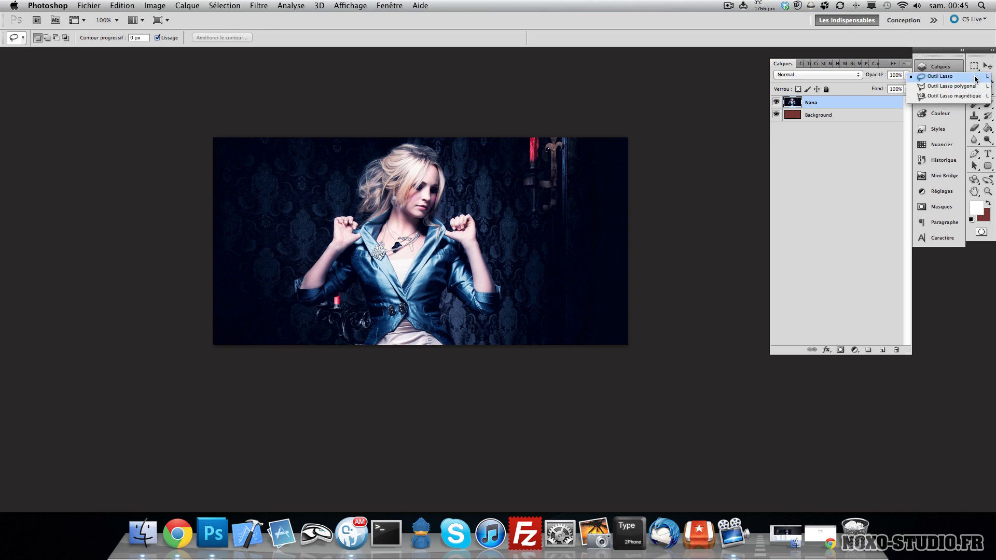
pyautogui.click(959, 78)
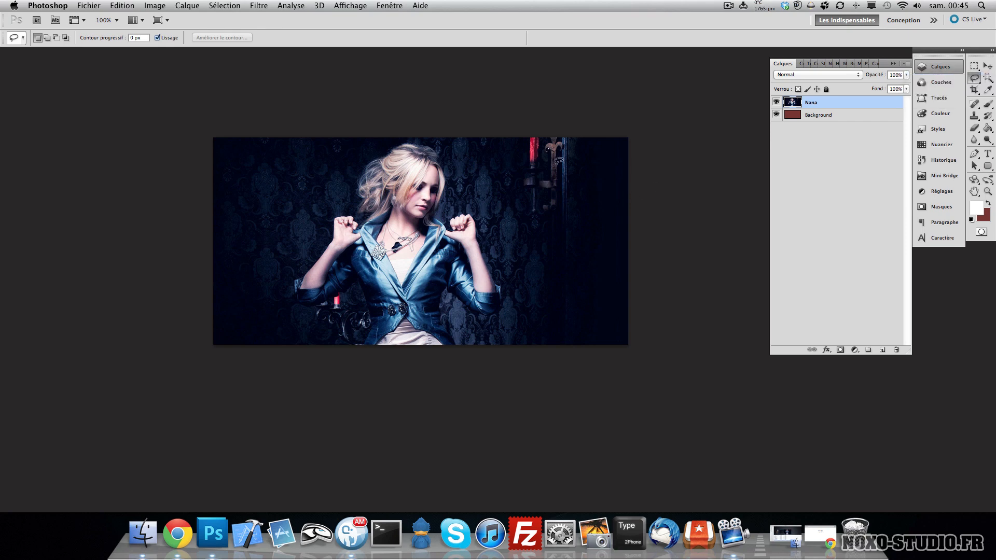
pyautogui.moveTo(559, 161)
pyautogui.mouseDown()
pyautogui.moveTo(495, 174)
pyautogui.moveTo(507, 200)
pyautogui.moveTo(560, 222)
pyautogui.moveTo(514, 233)
pyautogui.moveTo(510, 269)
pyautogui.moveTo(549, 261)
pyautogui.moveTo(559, 272)
pyautogui.moveTo(534, 293)
pyautogui.moveTo(523, 285)
pyautogui.moveTo(524, 318)
pyautogui.moveTo(577, 279)
pyautogui.moveTo(596, 246)
pyautogui.moveTo(604, 182)
pyautogui.moveTo(579, 143)
pyautogui.mouseUp()
pyautogui.press('super+BackSpace')
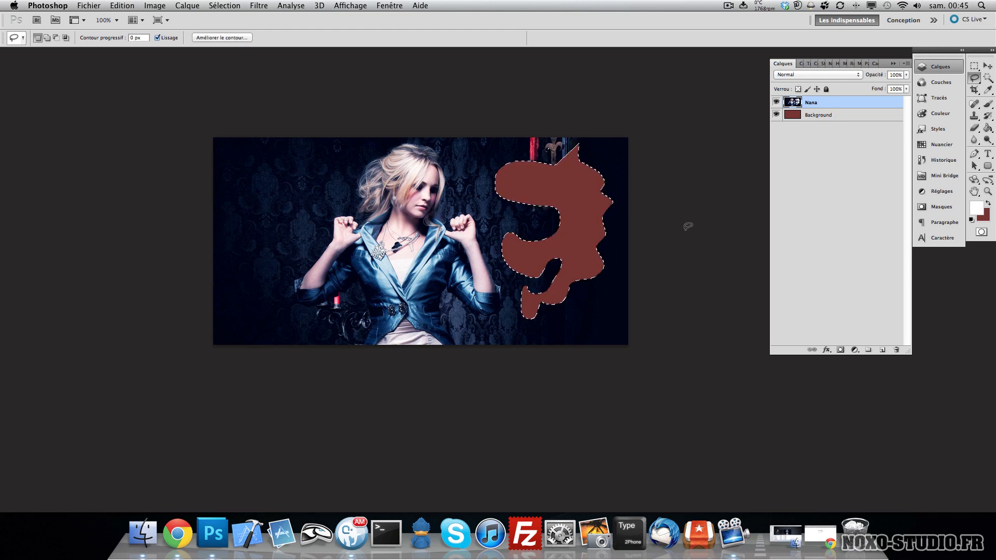
pyautogui.press('super+z')
pyautogui.press('super+d')
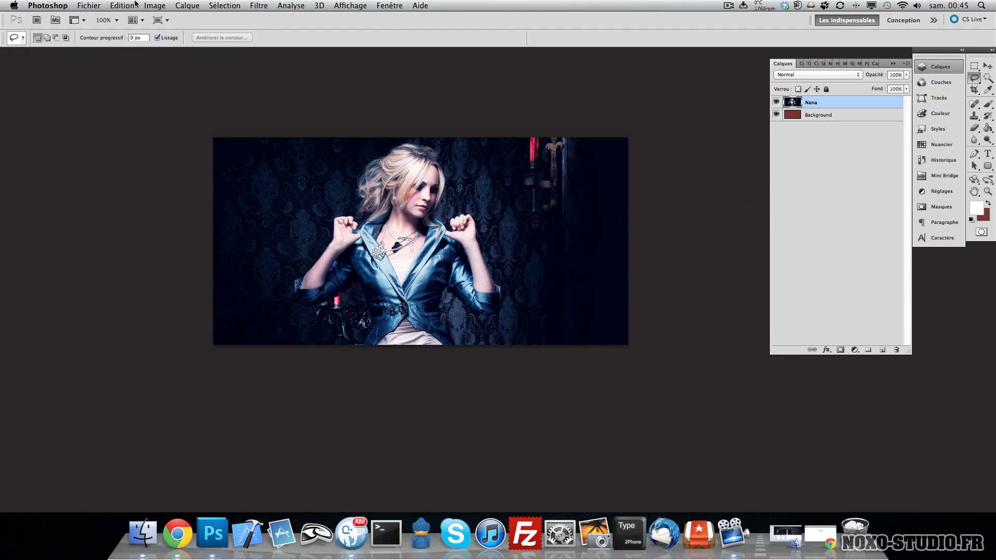
# - Select the woman's right side with the Magnetic Lasso, delete it, then undo the deletion and deselect
pyautogui.click(224, 6)
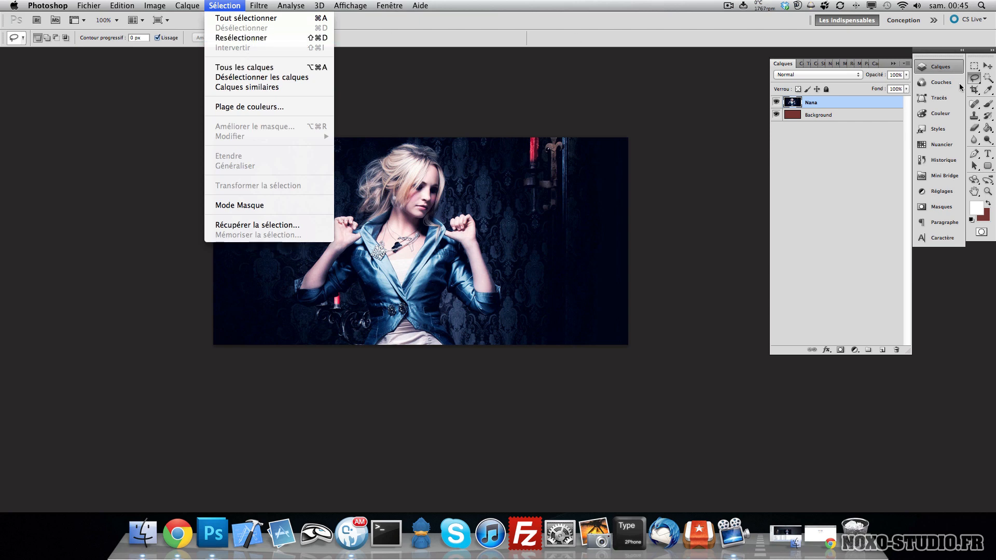
pyautogui.click(974, 77)
pyautogui.rightClick(977, 80)
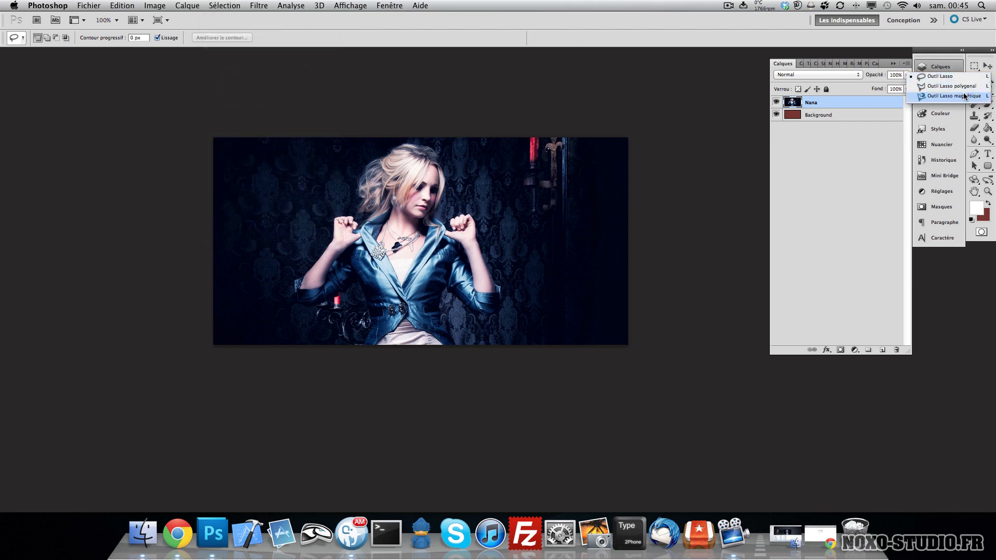
pyautogui.click(964, 97)
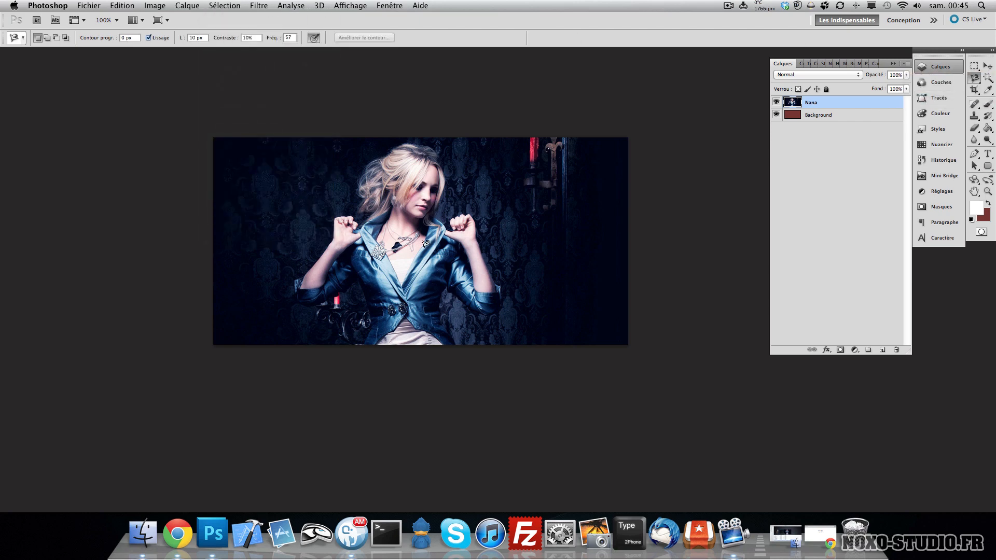
pyautogui.click(501, 294)
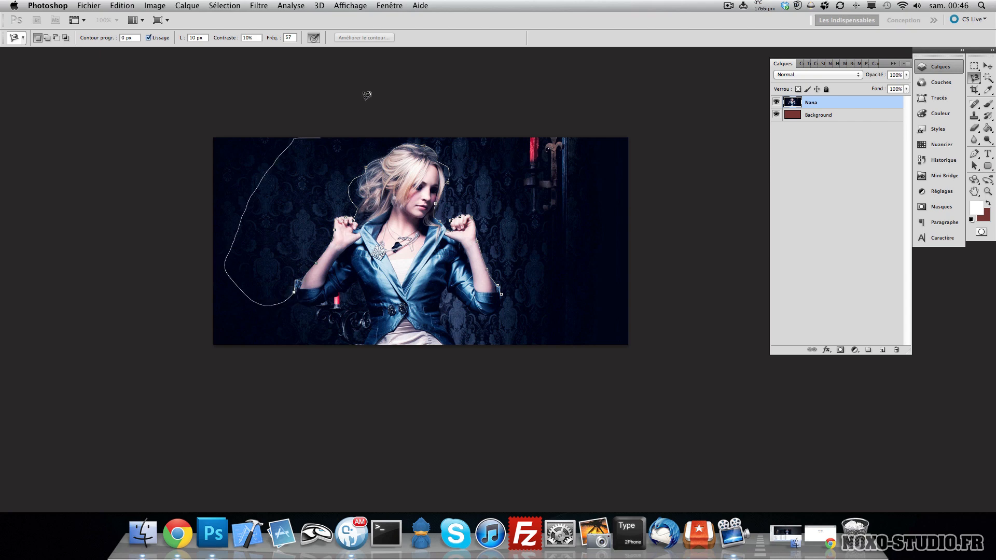
pyautogui.click(498, 292)
pyautogui.press('Delete')
pyautogui.press('super+d')
pyautogui.press('v')
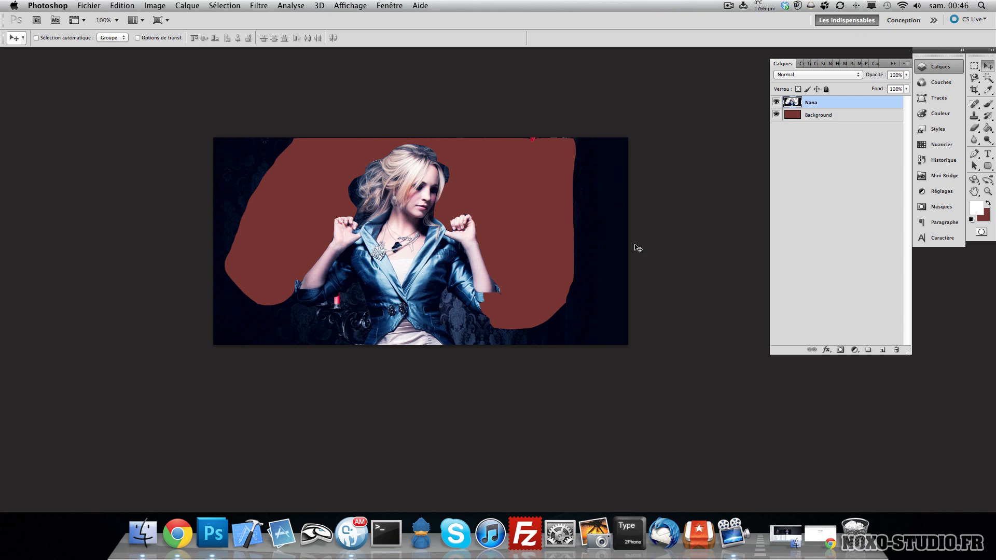
pyautogui.press('super+alt+z')
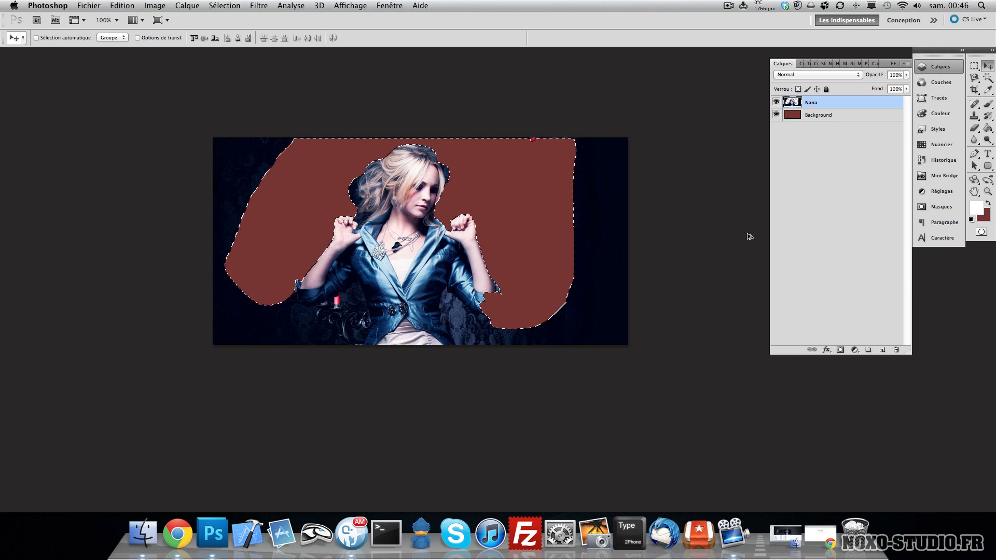
pyautogui.press('super+alt+z')
pyautogui.press('super+d')
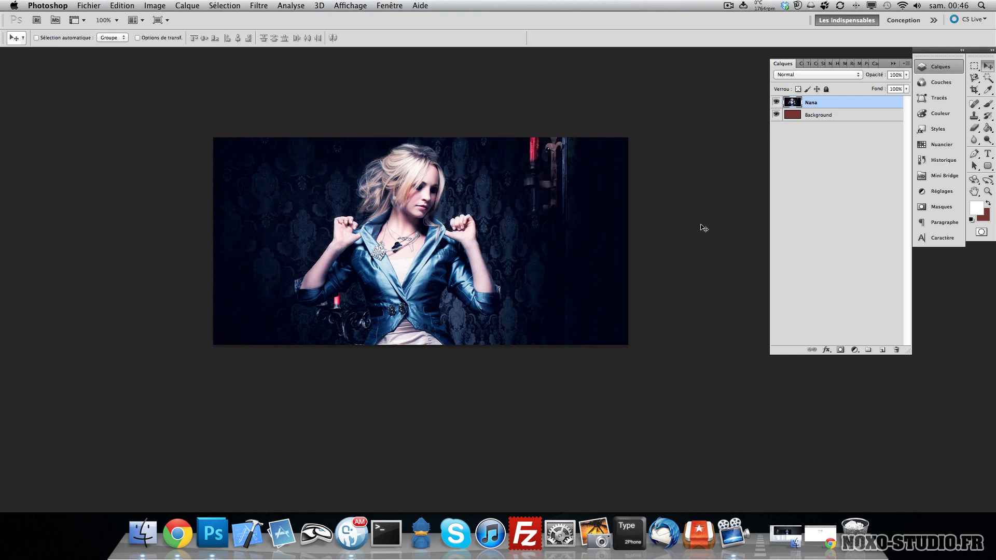
# - Select the woman's raised hand with the Magic Wand, delete it, deselect, then undo the deletion
pyautogui.click(974, 78)
pyautogui.moveTo(973, 81)
pyautogui.mouseDown()
pyautogui.moveTo(923, 105)
pyautogui.moveTo(987, 79)
pyautogui.moveTo(963, 91)
pyautogui.mouseUp()
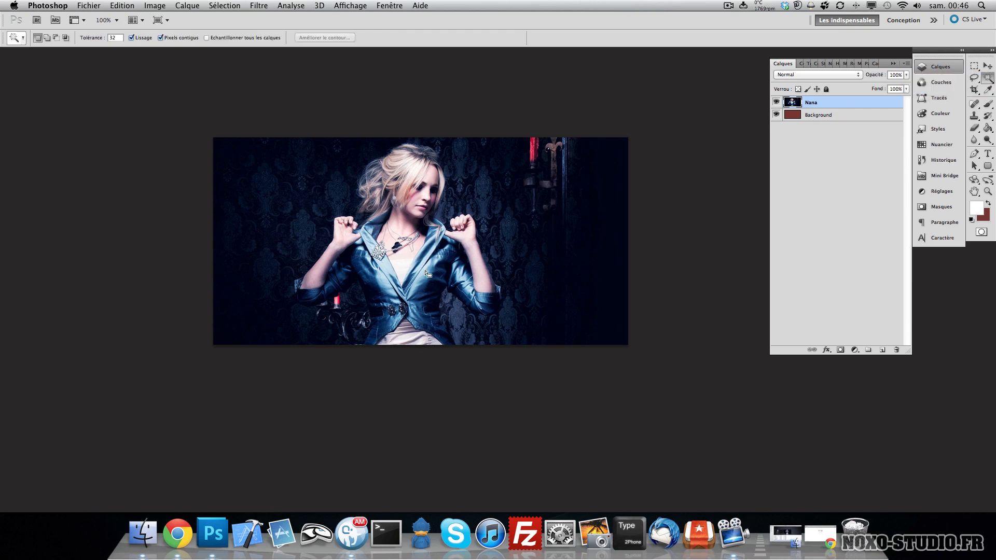
pyautogui.click(426, 274)
pyautogui.click(482, 252)
pyautogui.press('Delete')
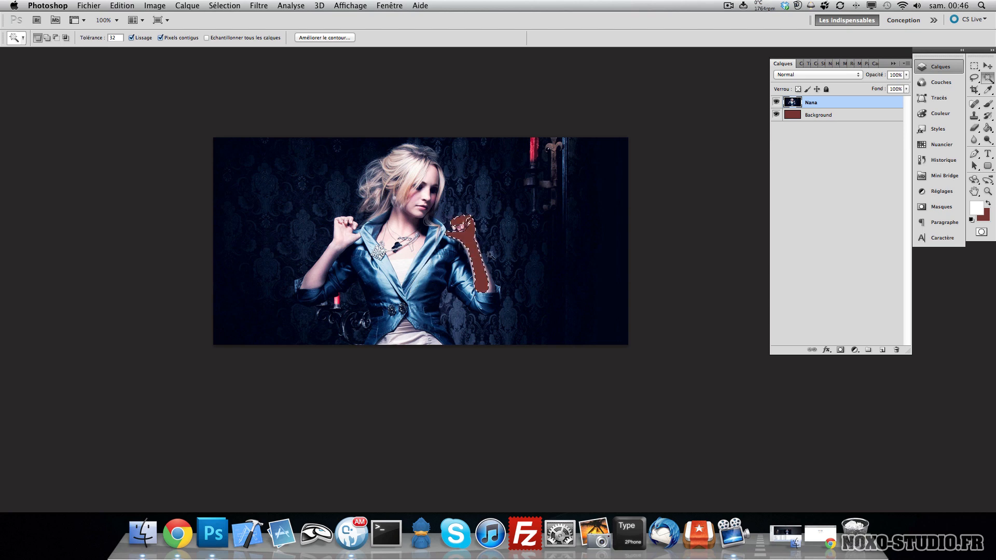
pyautogui.press('super+d')
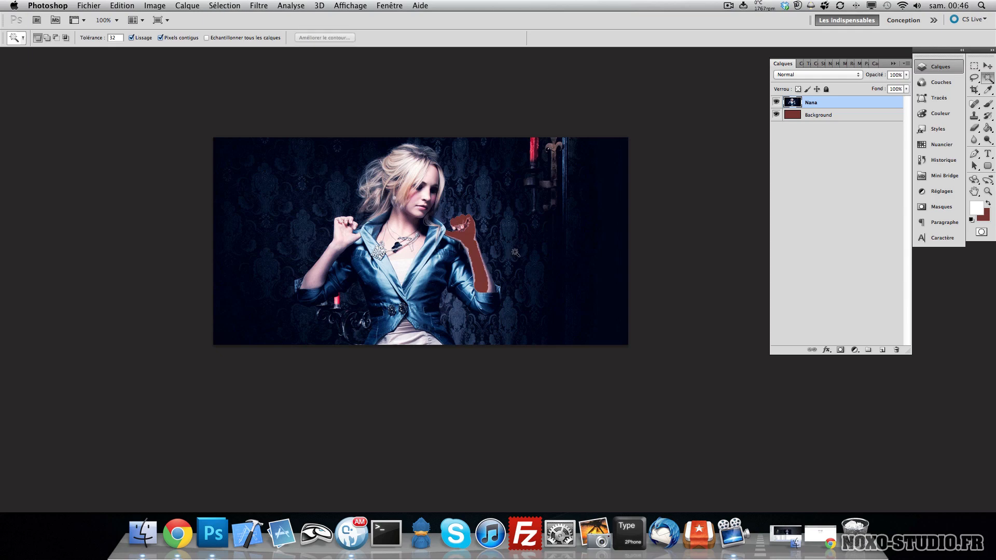
pyautogui.press('super+alt+z')
pyautogui.press('super+alt+z')
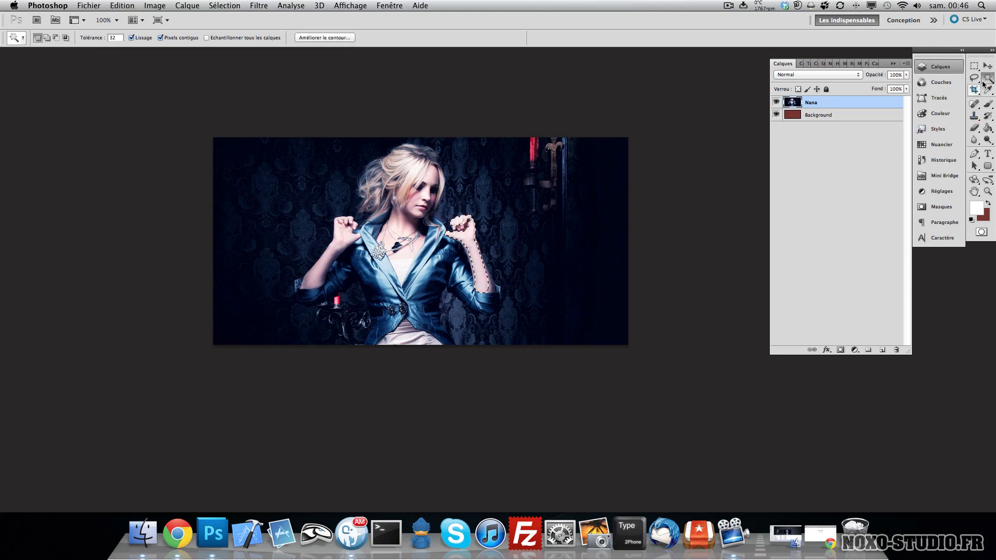
# - Select the background right of the woman with the Quick Selection tool, refine the edge, and delete it
pyautogui.moveTo(988, 81); pyautogui.dragTo(950, 76)
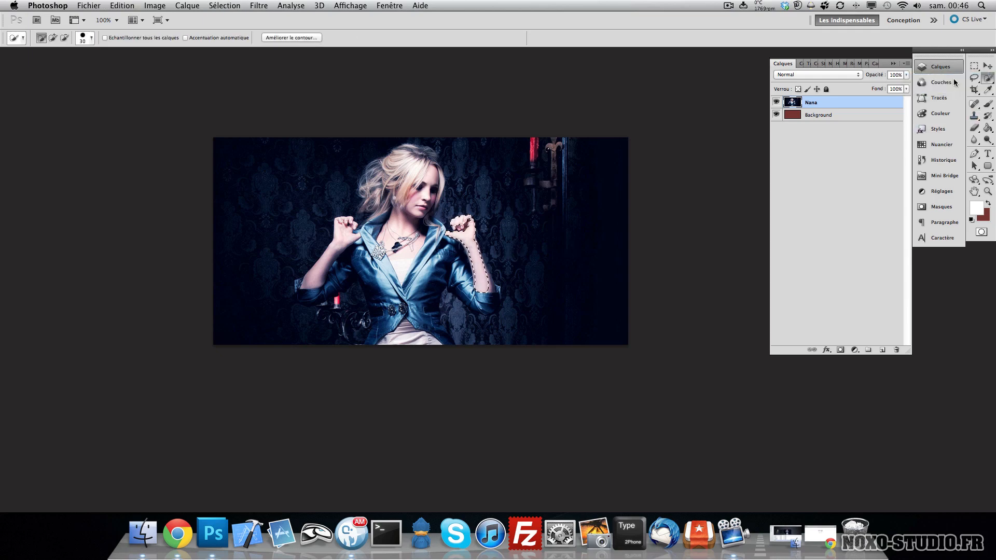
pyautogui.moveTo(606, 149)
pyautogui.mouseDown()
pyautogui.moveTo(565, 178)
pyautogui.moveTo(563, 263)
pyautogui.mouseUp()
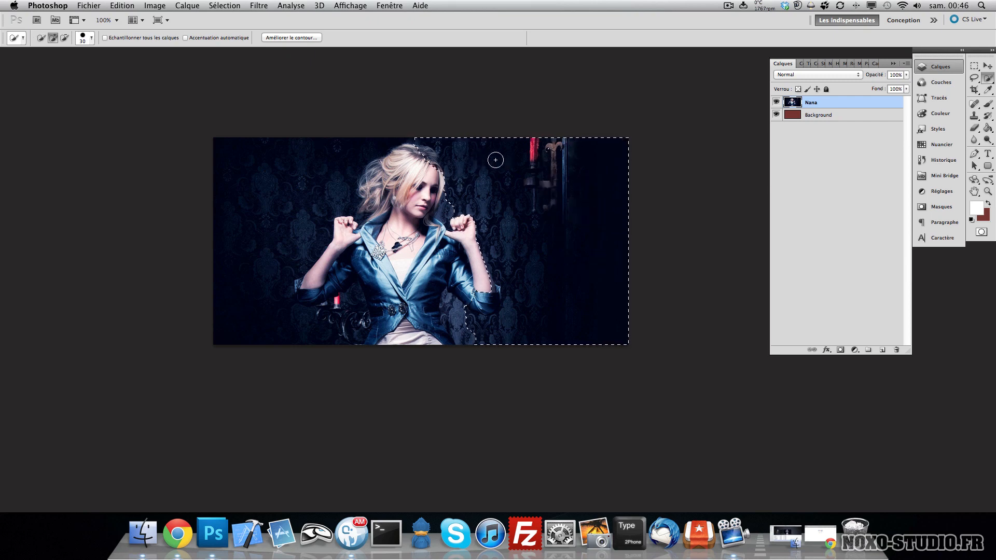
pyautogui.press('x')
pyautogui.press('alt')
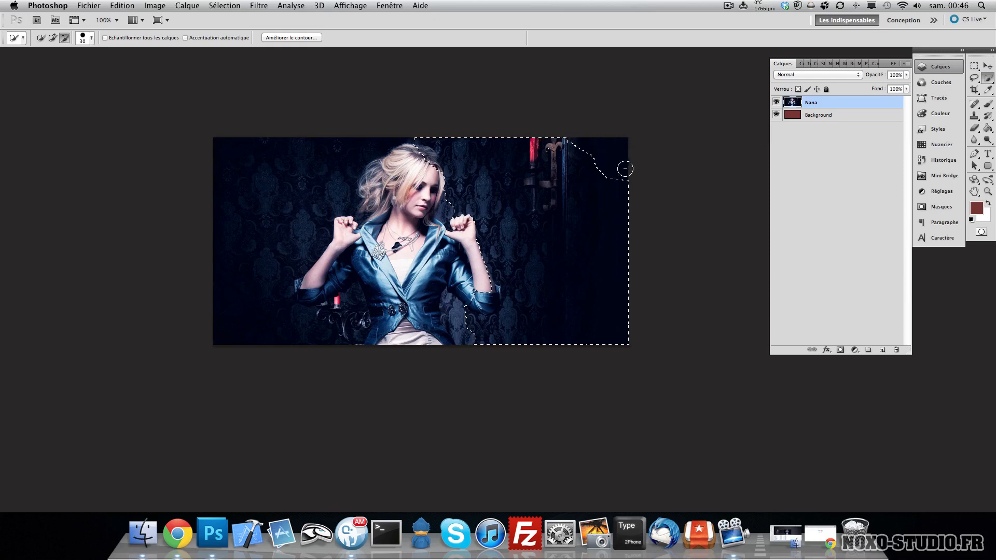
pyautogui.moveTo(625, 169); pyautogui.dragTo(626, 170)
pyautogui.moveTo(486, 293); pyautogui.dragTo(470, 297)
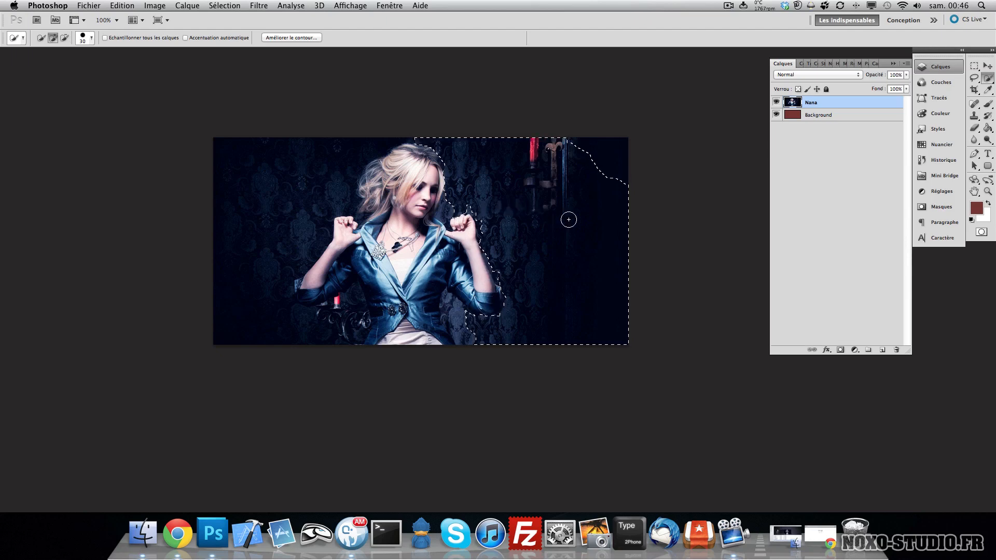
pyautogui.press('Delete')
pyautogui.press('super+d')
pyautogui.press('v')
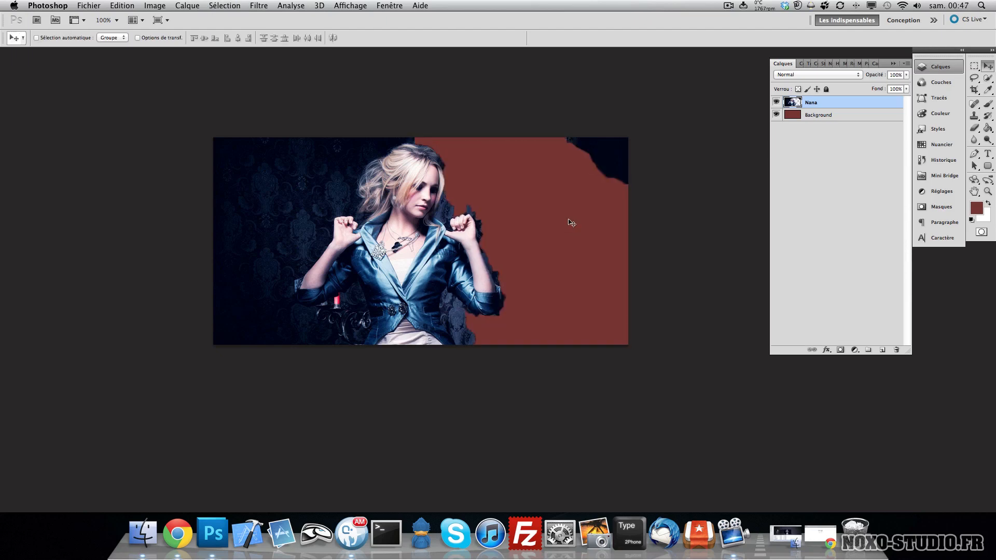
# - Zoom in to inspect the cut-out edge around the woman, then return to actual pixel size
pyautogui.press('Tab')
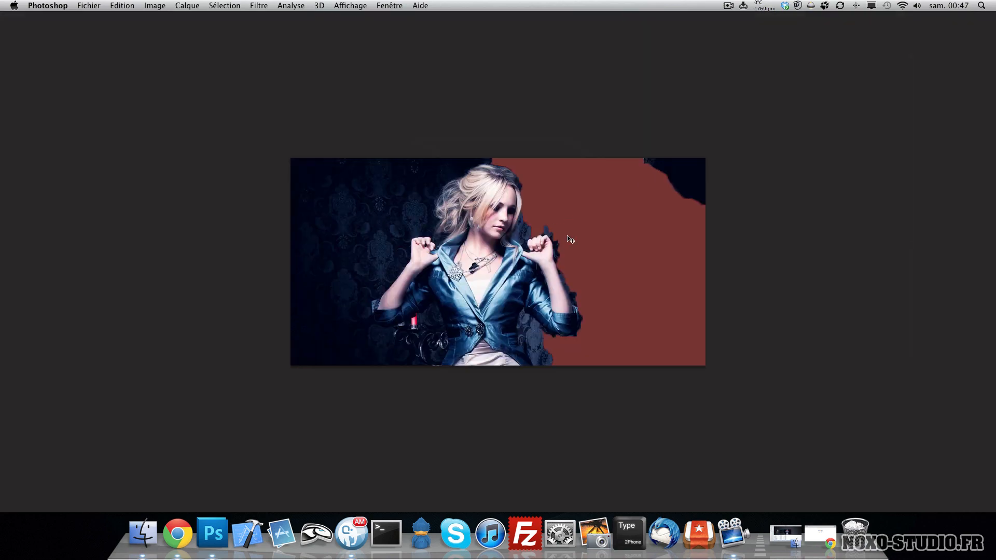
pyautogui.press('Tab')
pyautogui.scroll(10, 539, 226)
pyautogui.scroll(-10, 381, 227)
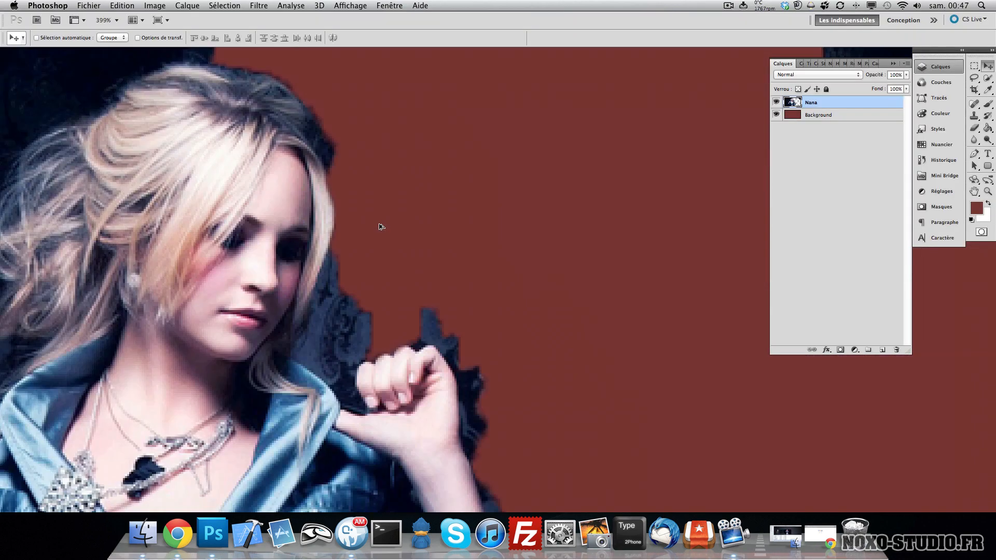
pyautogui.scroll(3, 437, 360)
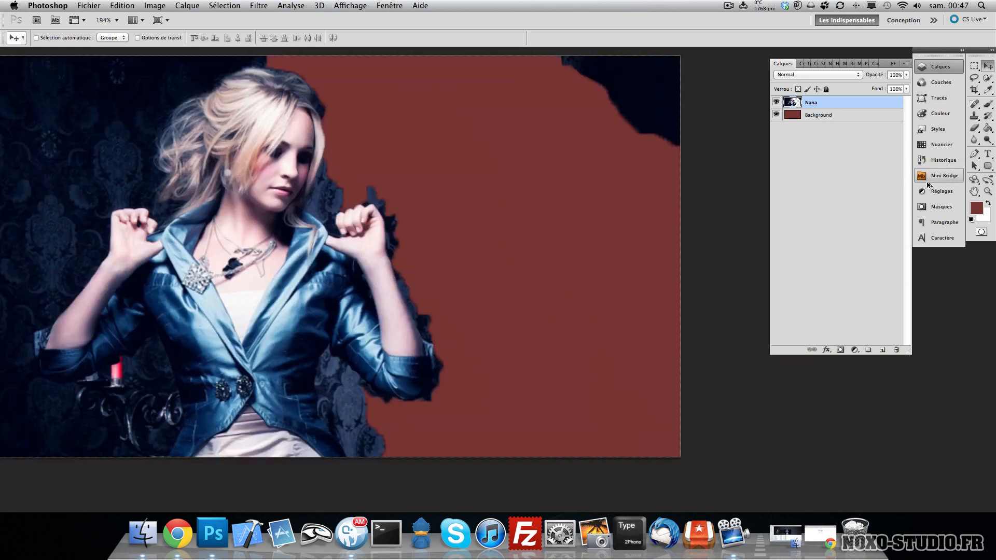
pyautogui.doubleClick(988, 191)
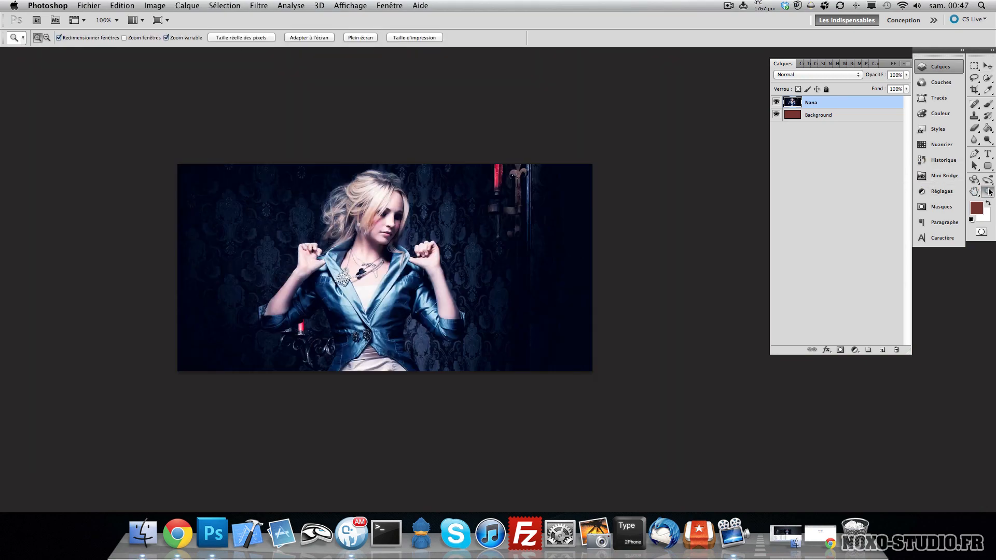
# - Crop the image to a region around the woman
pyautogui.click(974, 90)
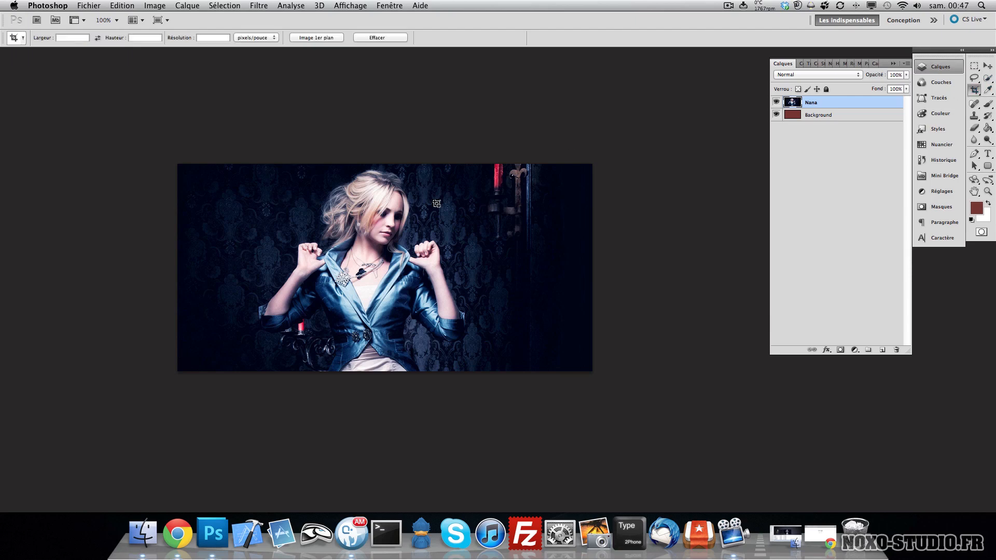
pyautogui.moveTo(248, 149); pyautogui.dragTo(504, 388)
pyautogui.press('Return')
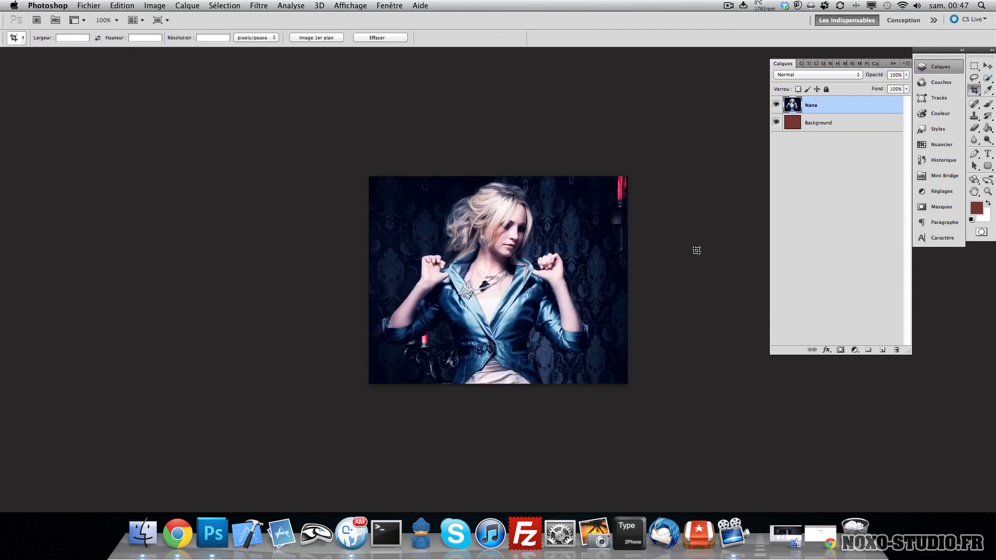
# - Sample a skin colour from the woman's face with the Eyedropper as foreground colour
pyautogui.click(977, 89)
pyautogui.rightClick(978, 87)
pyautogui.click(984, 61)
pyautogui.click(988, 89)
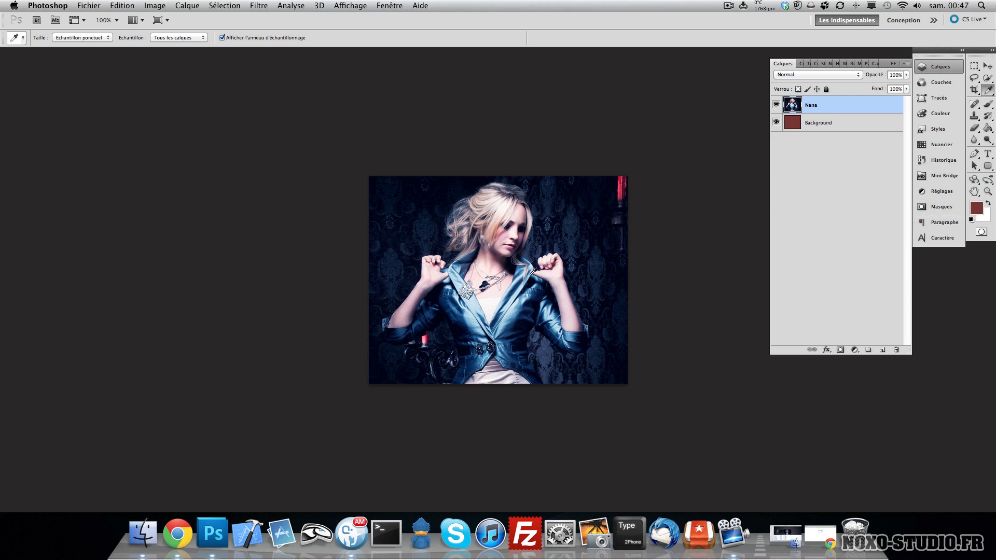
pyautogui.click(497, 221)
# - Paint a brush stroke across the image, then undo it
pyautogui.click(988, 105)
pyautogui.moveTo(602, 190)
pyautogui.mouseDown()
pyautogui.moveTo(563, 270)
pyautogui.moveTo(436, 259)
pyautogui.moveTo(472, 329)
pyautogui.mouseUp()
pyautogui.press('super+z')
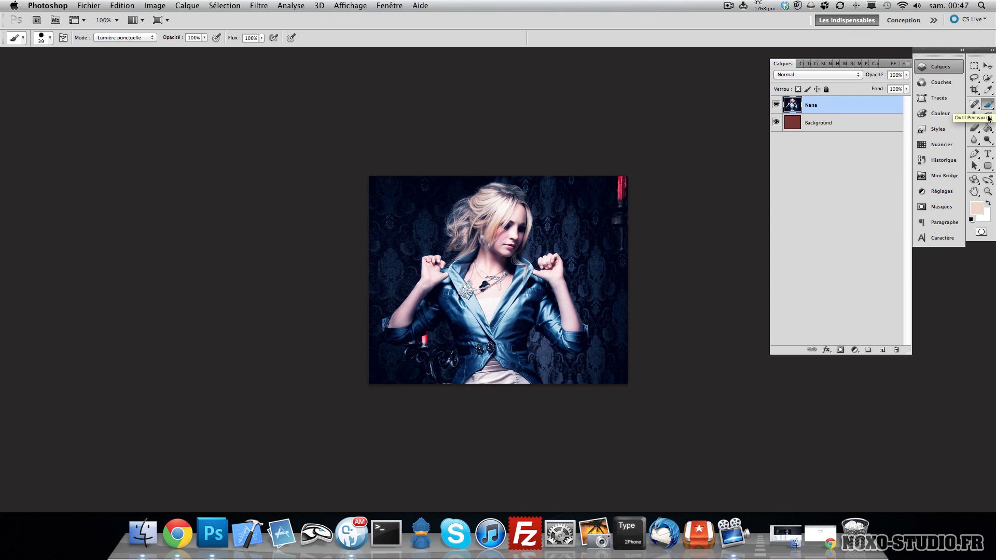
pyautogui.click(975, 104)
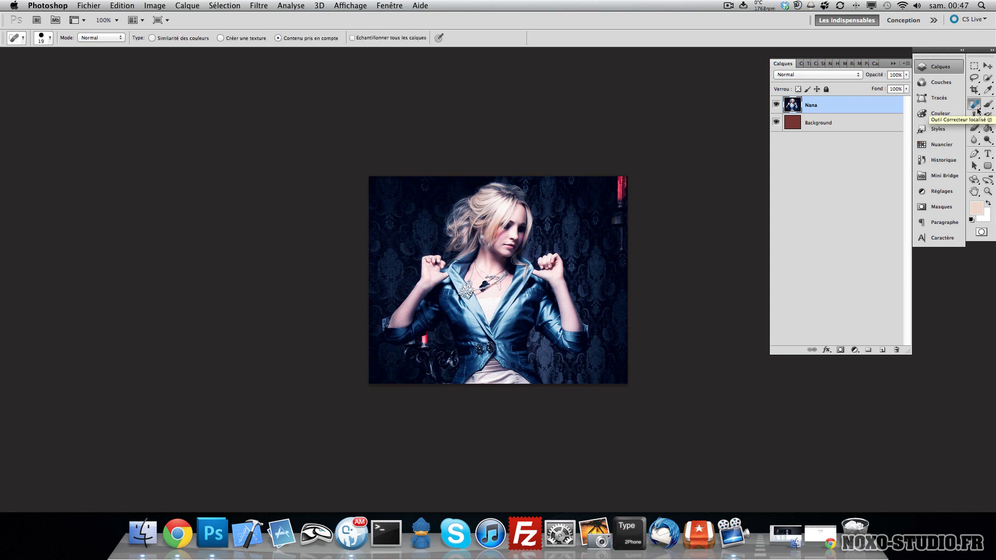
pyautogui.rightClick(977, 109)
pyautogui.click(941, 123)
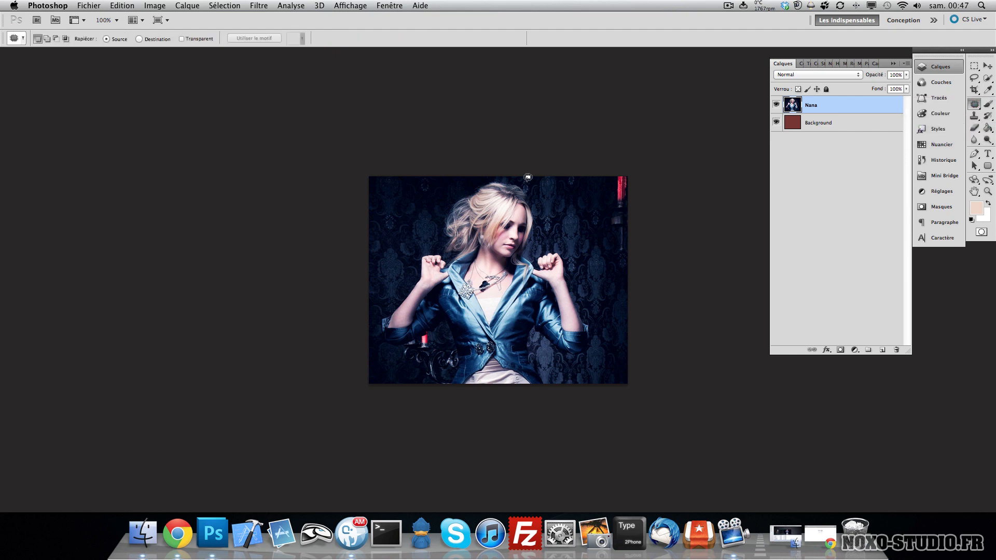
pyautogui.click(975, 117)
pyautogui.rightClick(979, 119)
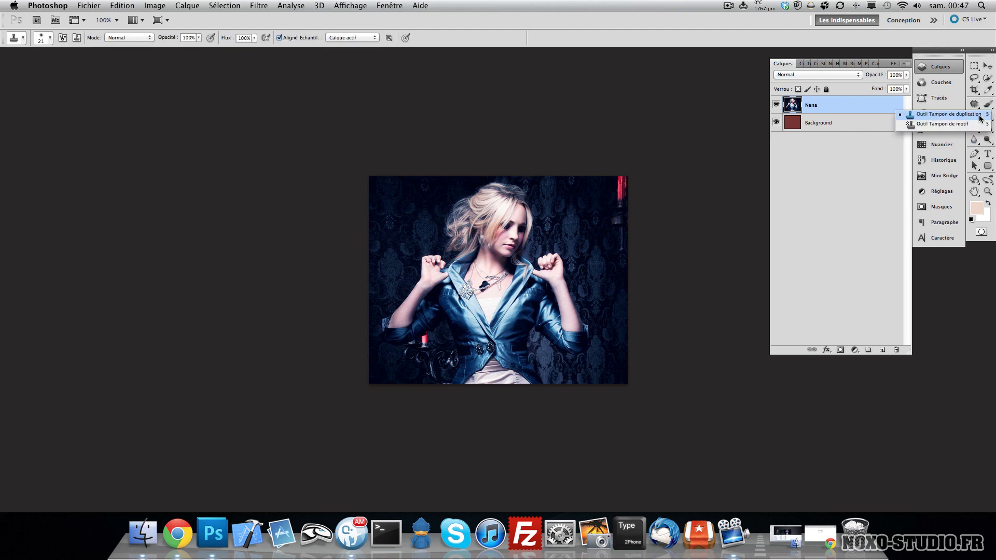
pyautogui.click(952, 114)
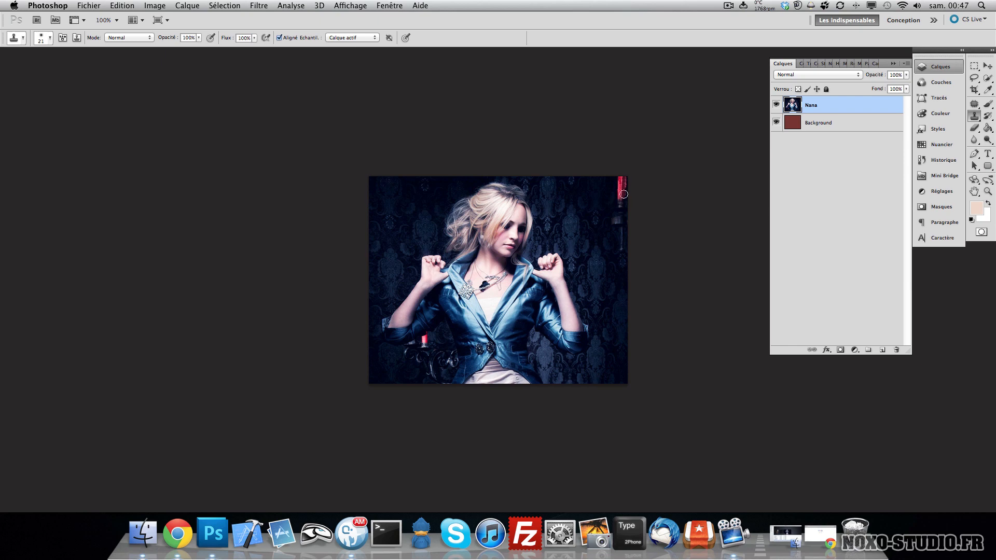
# - Set the Clone Stamp brush size to about 10 px
pyautogui.click(587, 208)
pyautogui.press('Return')
pyautogui.click(50, 37)
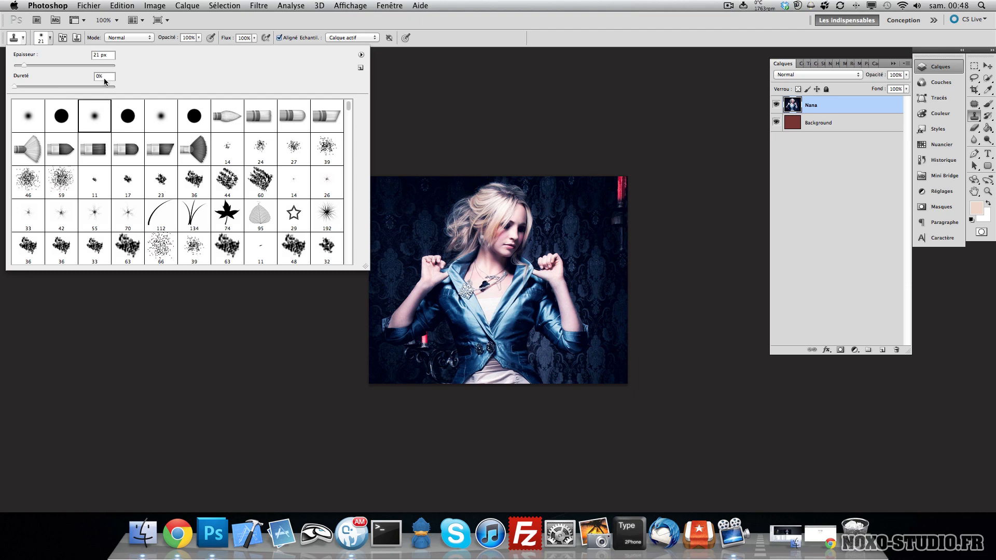
pyautogui.click(38, 66)
# - Sample the red lamp and clone it along the image's left edge with the Clone Stamp, then undo the stroke
pyautogui.click(623, 178)
pyautogui.click(585, 189)
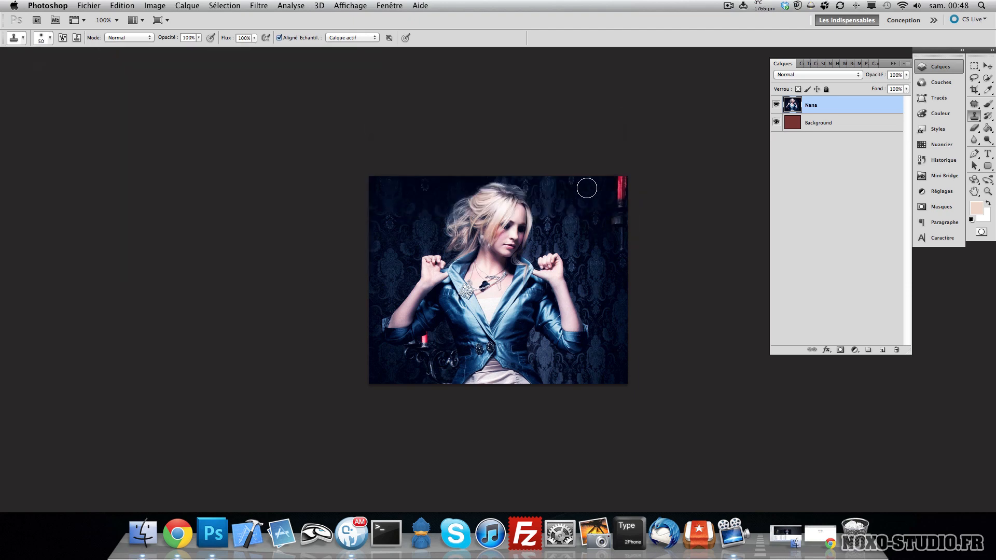
pyautogui.keyDown('alt'); pyautogui.click(622, 177); pyautogui.keyUp('alt')
pyautogui.click(593, 178)
pyautogui.moveTo(376, 177)
pyautogui.mouseDown()
pyautogui.moveTo(380, 226)
pyautogui.moveTo(365, 229)
pyautogui.moveTo(378, 242)
pyautogui.moveTo(369, 267)
pyautogui.mouseUp()
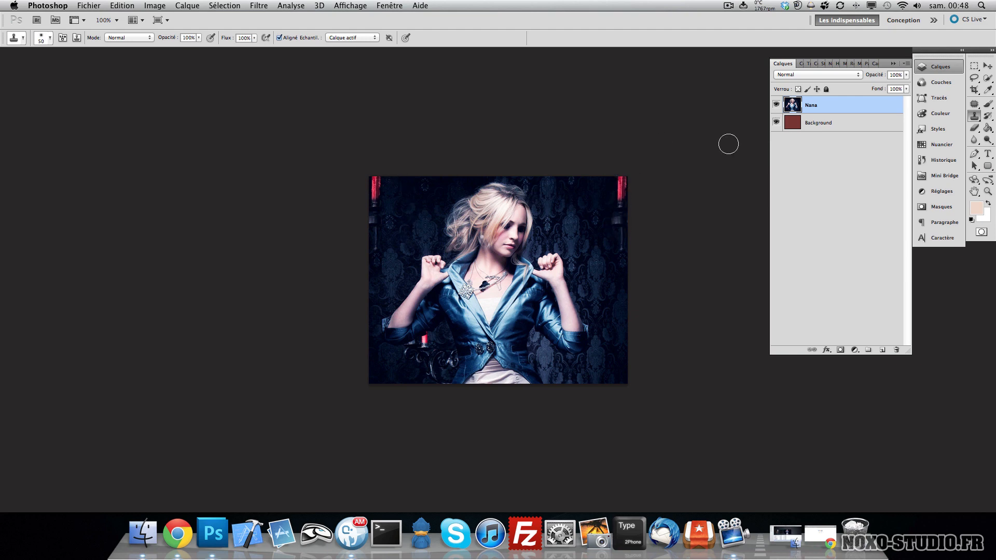
pyautogui.press('super+z')
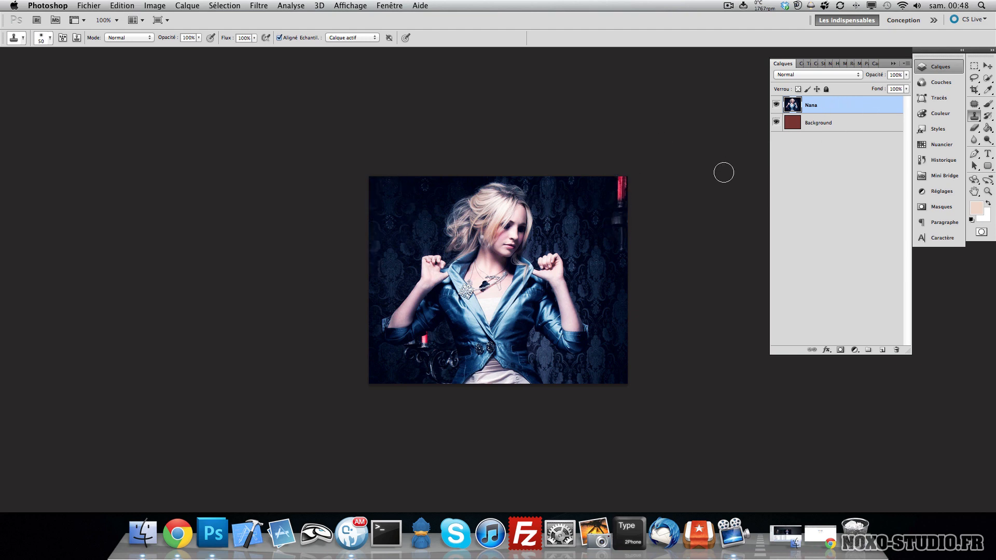
# - Add a new layer, Calque 1, and clone the red lamp onto it near the image's upper-left corner
pyautogui.press('super+shift+n')
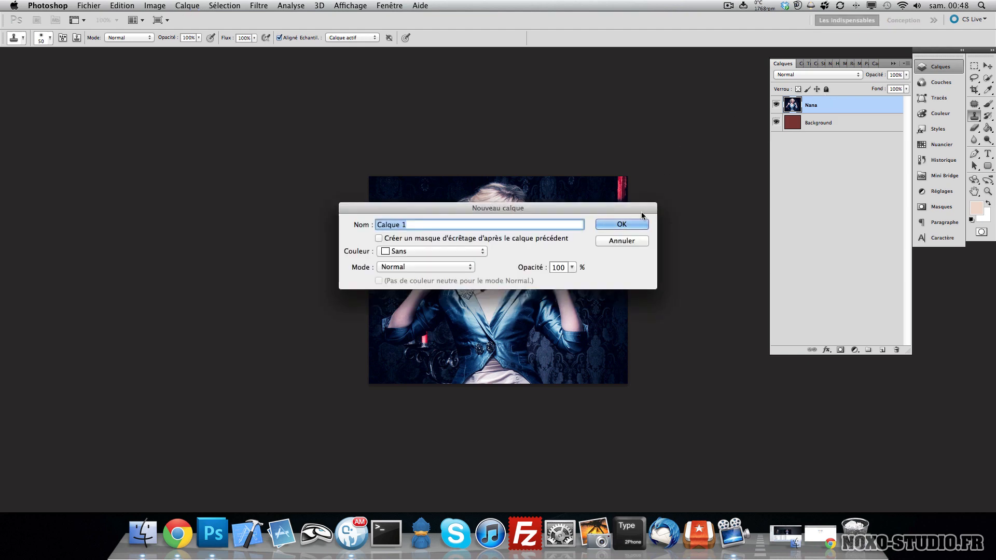
pyautogui.press('Return')
pyautogui.click(802, 126)
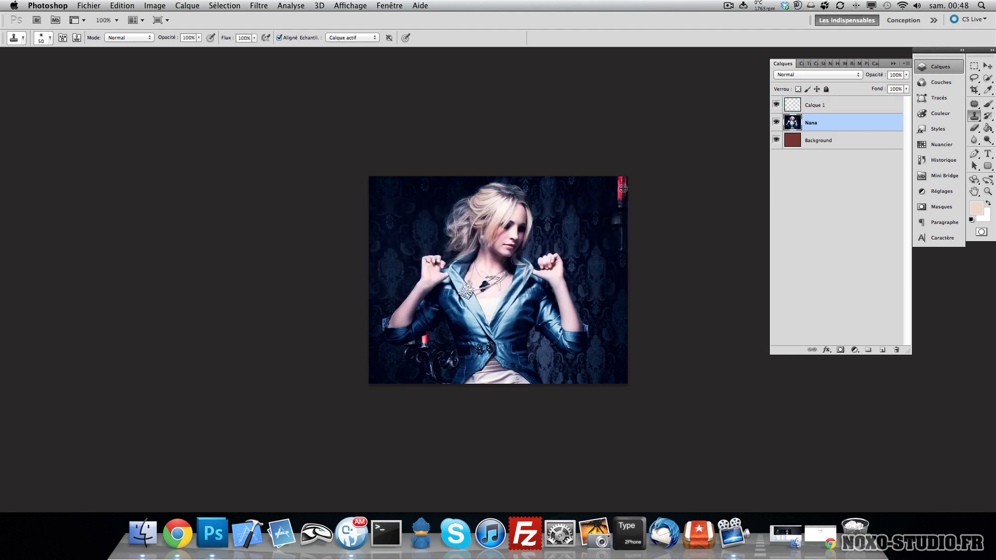
pyautogui.click(839, 106)
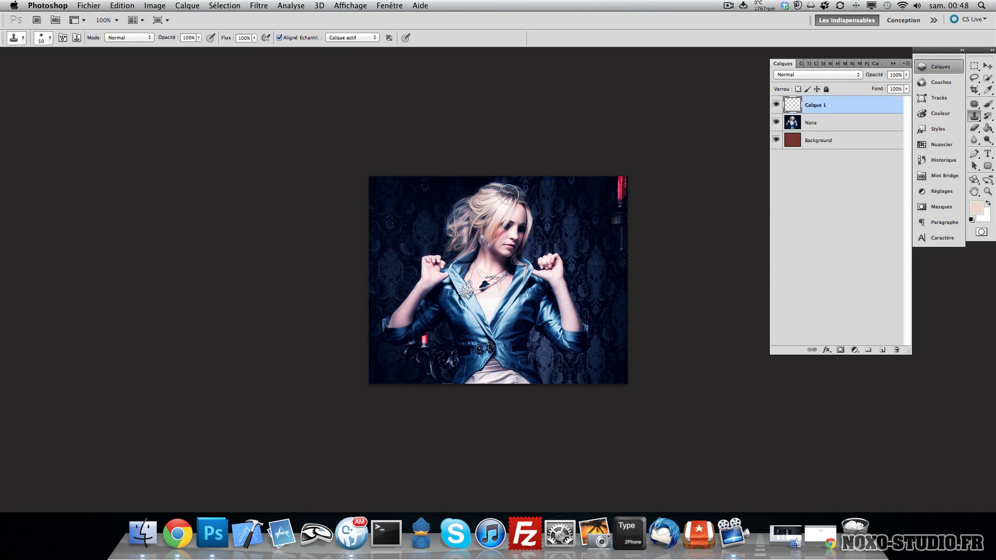
pyautogui.moveTo(394, 183); pyautogui.dragTo(392, 218)
# - Move the cloned lamp toward the upper-right corner, then delete the Calque 1 layer
pyautogui.press('v')
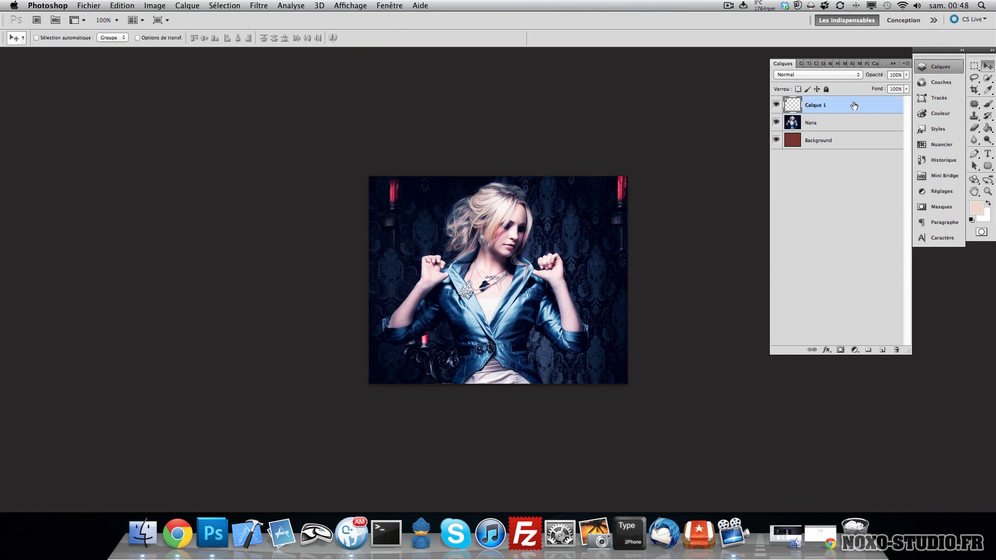
pyautogui.moveTo(485, 240); pyautogui.dragTo(651, 241)
pyautogui.moveTo(591, 271)
pyautogui.mouseDown()
pyautogui.moveTo(640, 264)
pyautogui.moveTo(612, 265)
pyautogui.mouseUp()
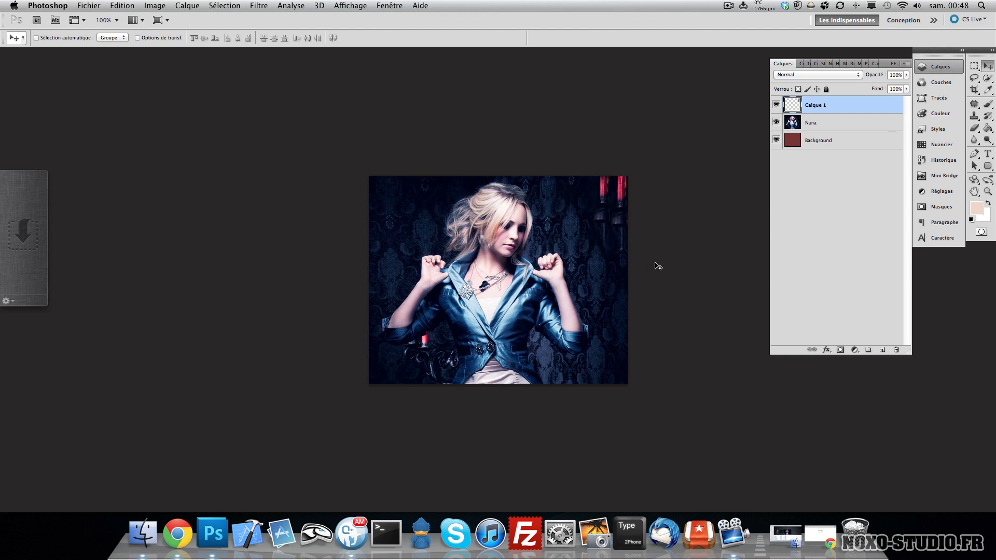
pyautogui.press('Delete')
# - Draw a short Pencil squiggle beside the woman's head, then undo it
pyautogui.click(979, 118)
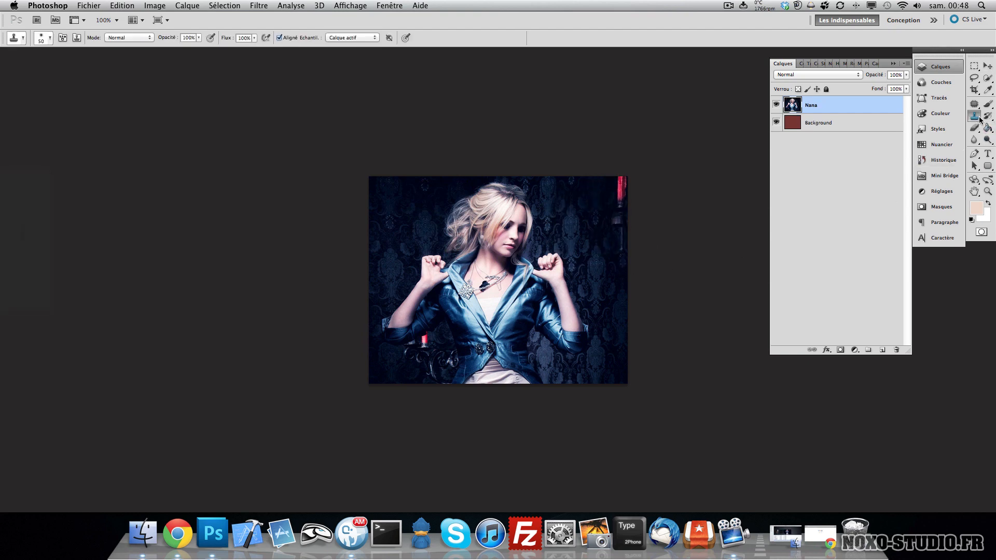
pyautogui.click(987, 115)
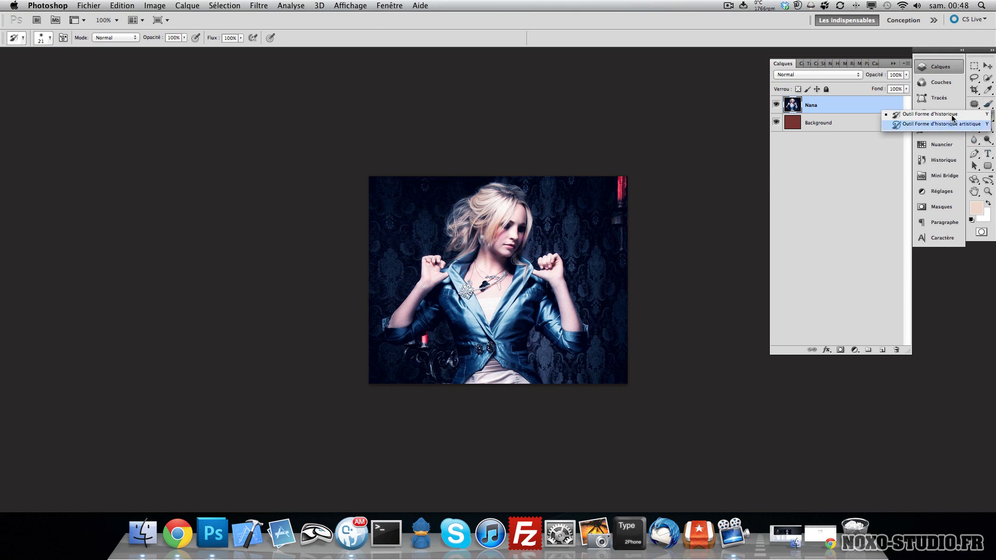
pyautogui.click(975, 129)
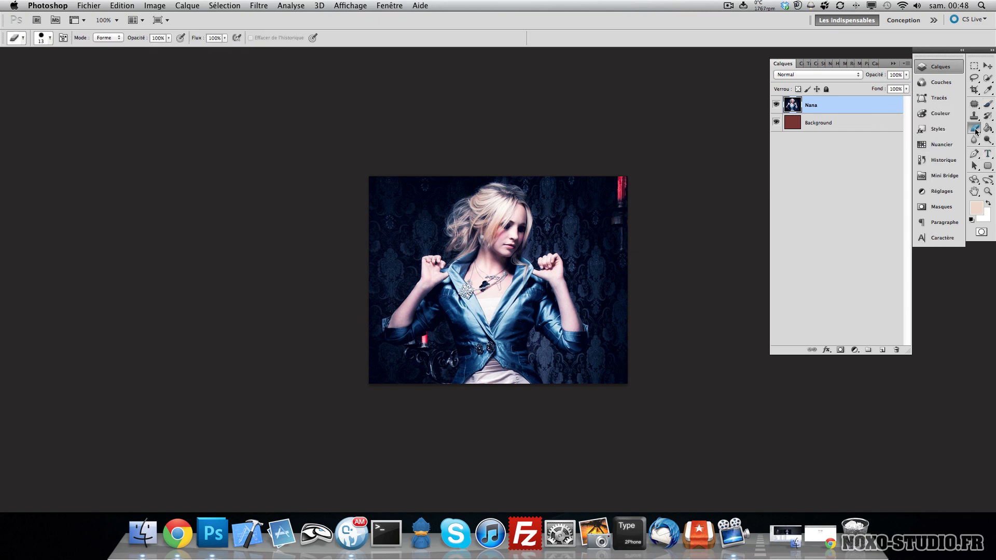
pyautogui.moveTo(576, 204)
pyautogui.mouseDown()
pyautogui.moveTo(566, 224)
pyautogui.moveTo(587, 215)
pyautogui.mouseUp()
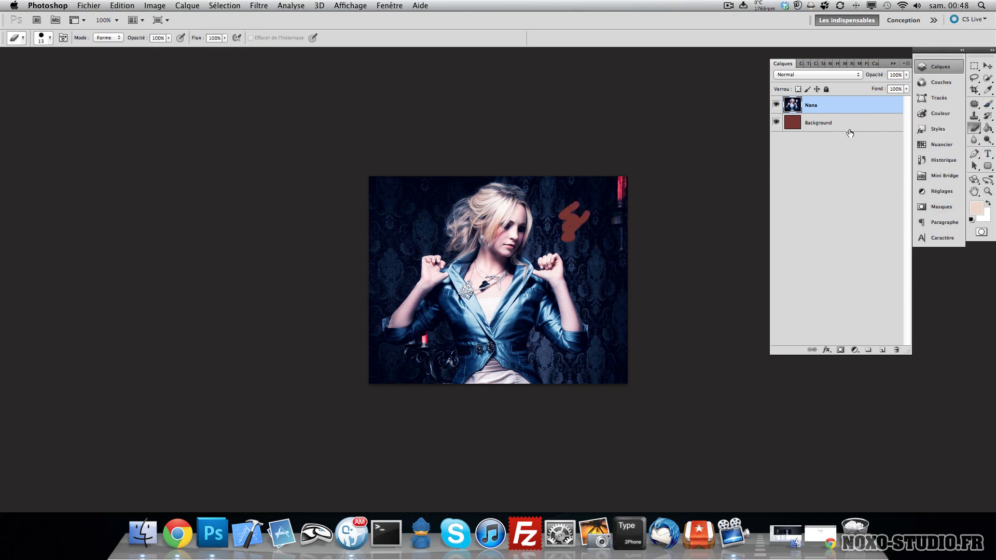
pyautogui.click(831, 124)
pyautogui.press('v')
pyautogui.press('super+z')
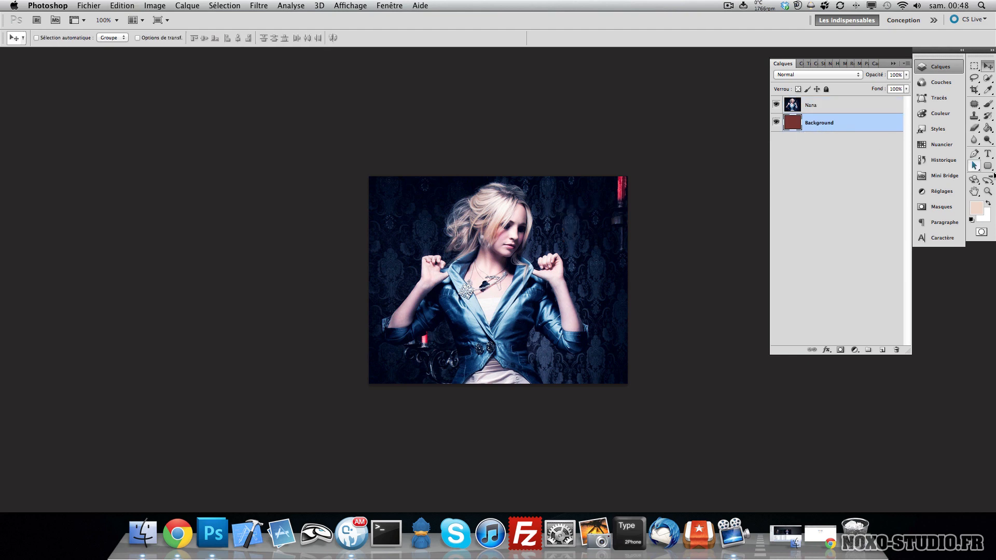
# - Switch to the Gradient tool and pick the orange gradient preset
pyautogui.click(992, 130)
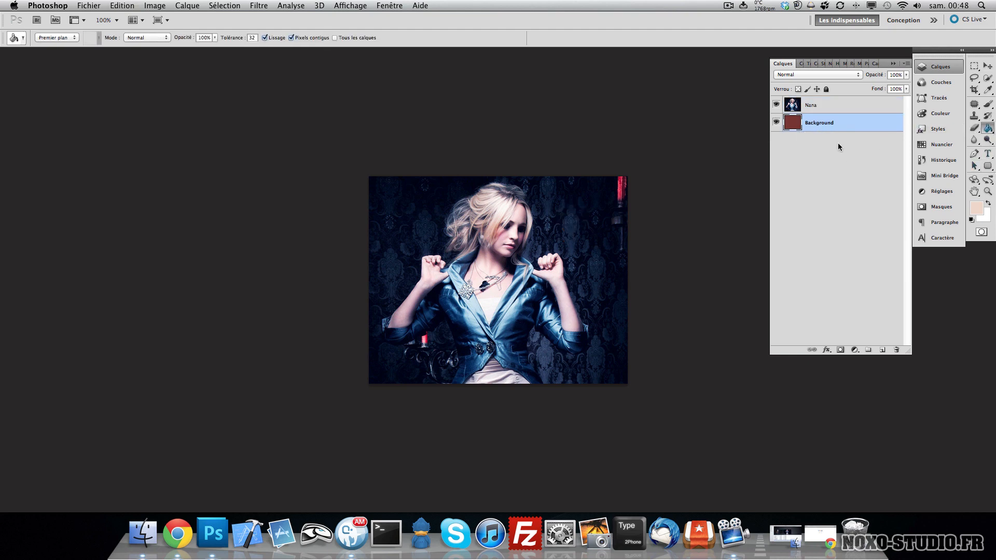
pyautogui.click(988, 128)
pyautogui.click(966, 126)
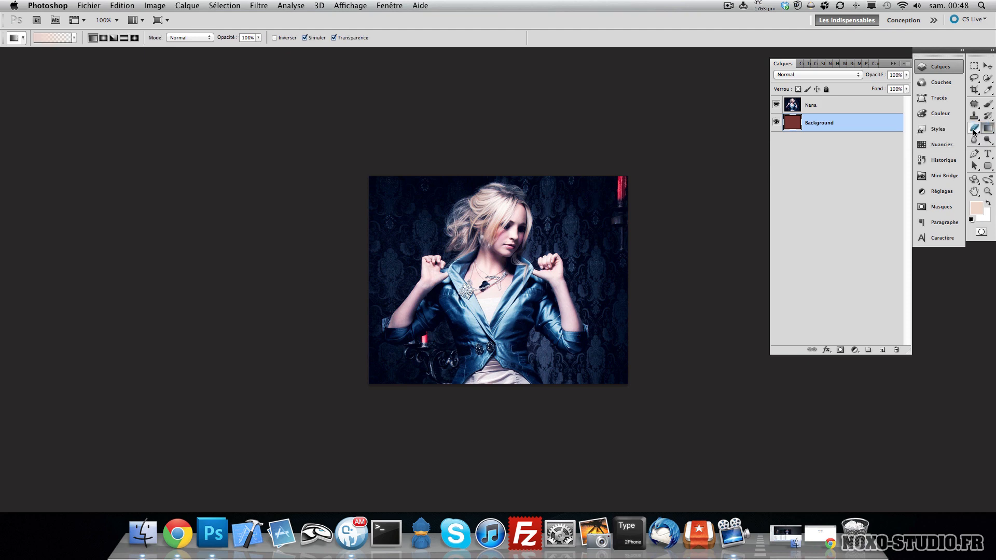
pyautogui.rightClick(395, 188)
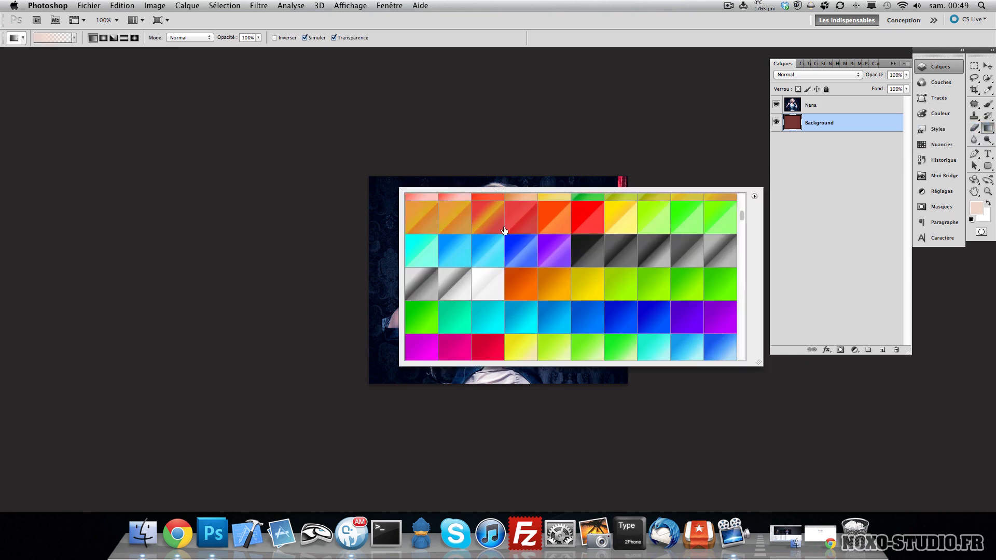
pyautogui.scroll(5, 609, 266)
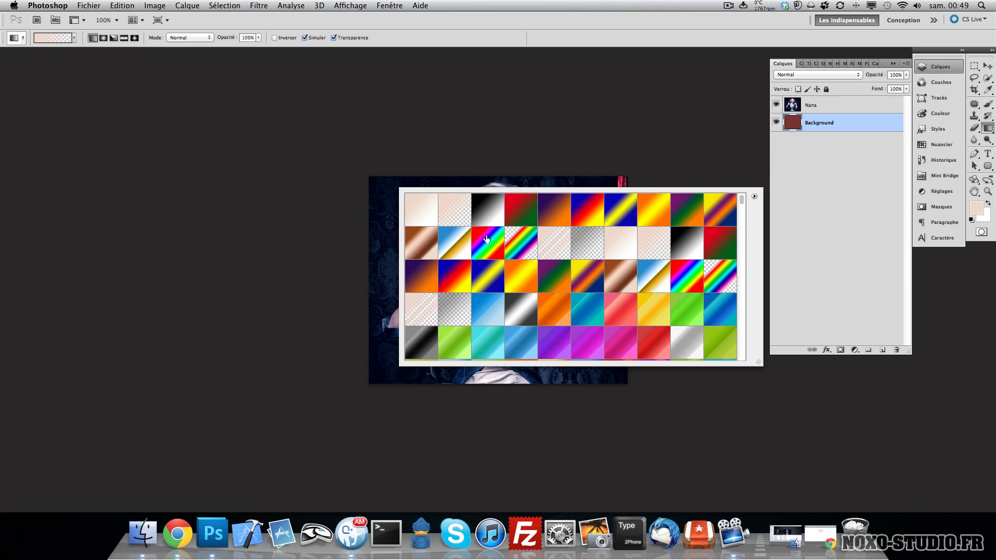
pyautogui.click(520, 245)
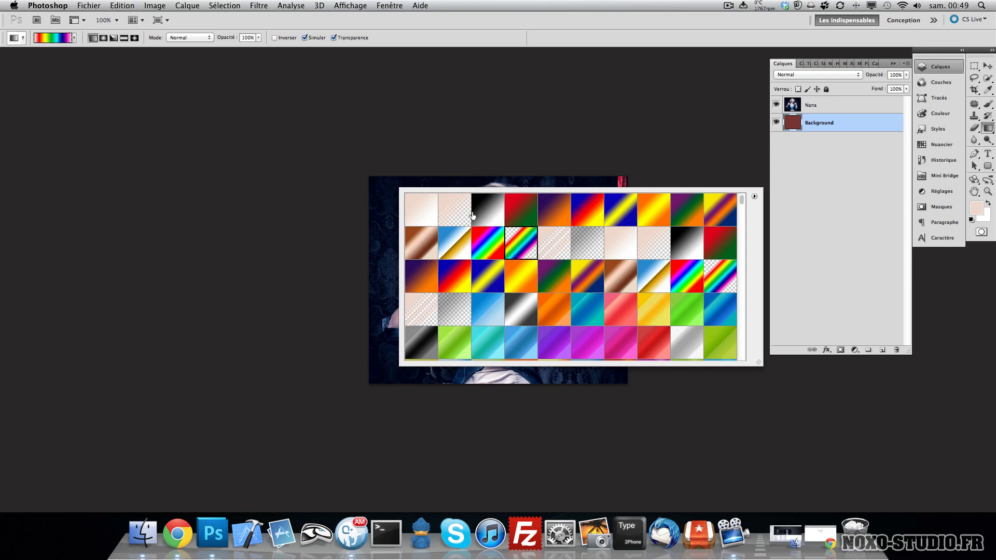
pyautogui.click(545, 313)
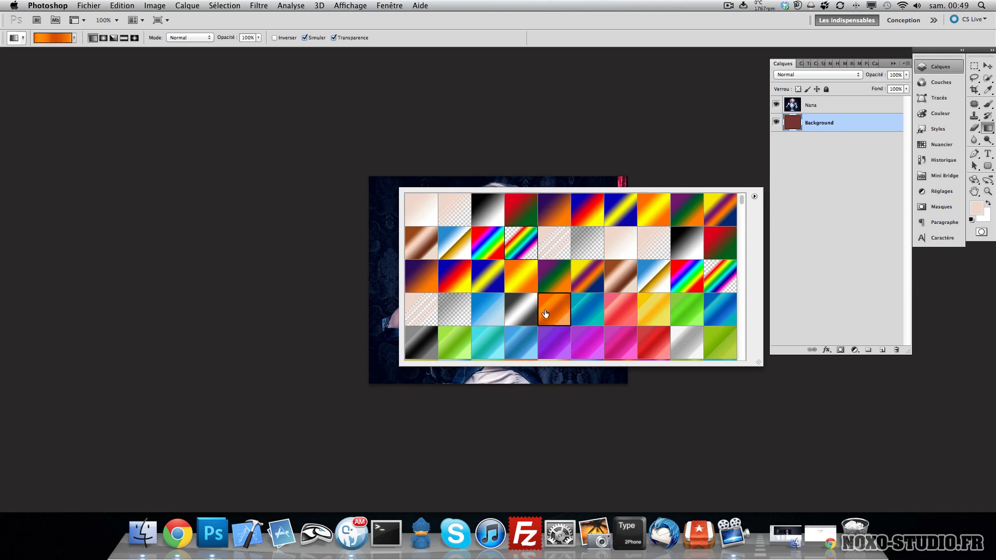
pyautogui.click(368, 143)
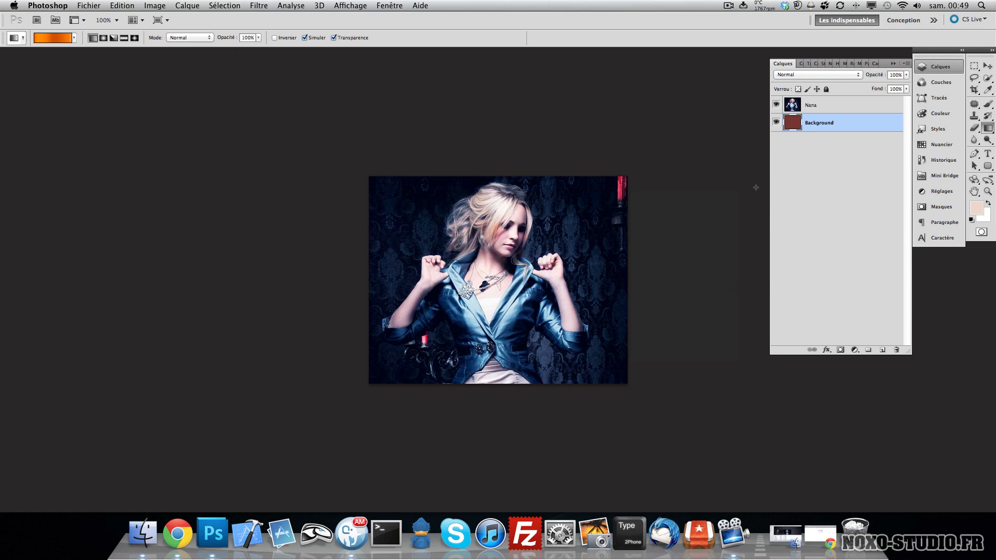
# - Hide the Nana layer, apply the orange gradient vertically across the Background layer, then show Nana again
pyautogui.click(776, 106)
pyautogui.click(776, 106)
pyautogui.click(776, 106)
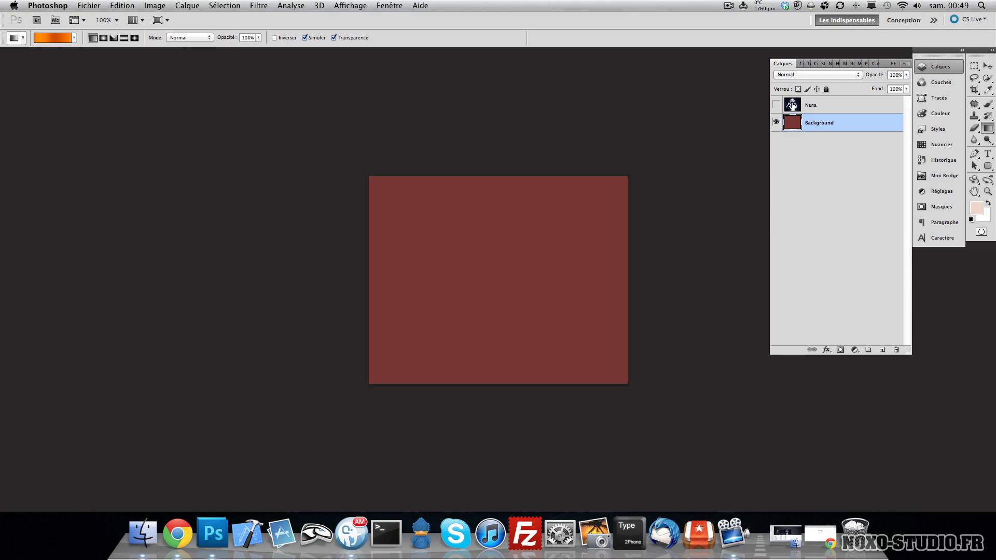
pyautogui.moveTo(485, 207); pyautogui.dragTo(484, 323)
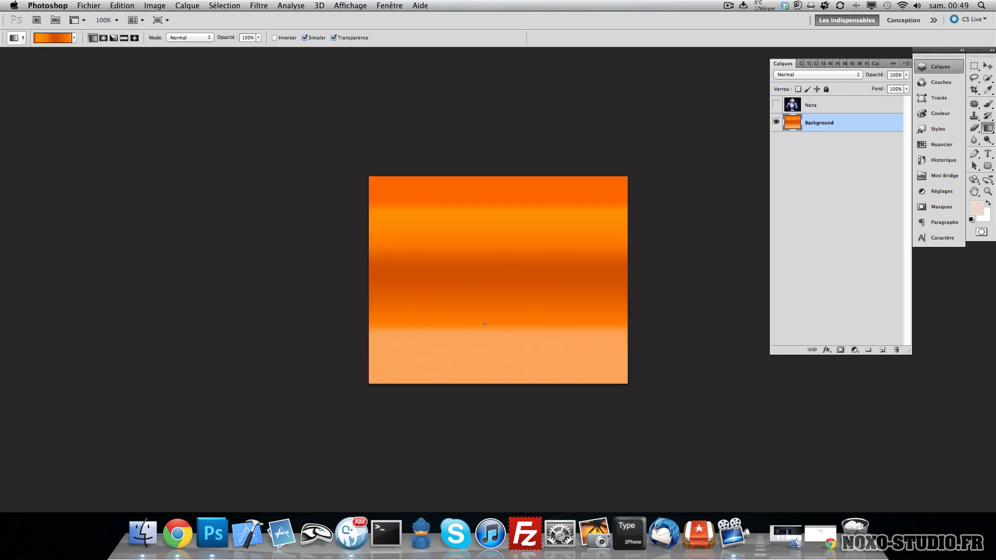
pyautogui.press('v')
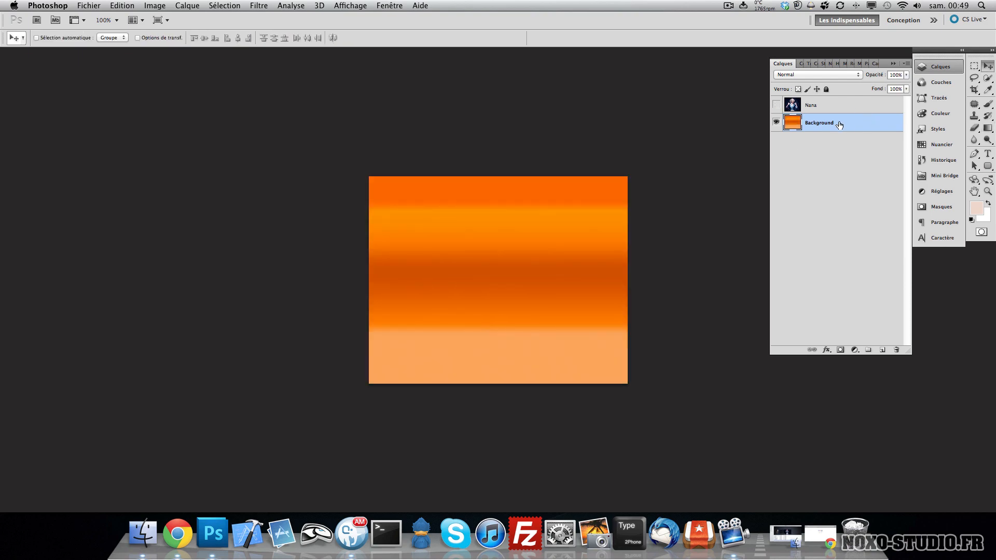
pyautogui.click(777, 105)
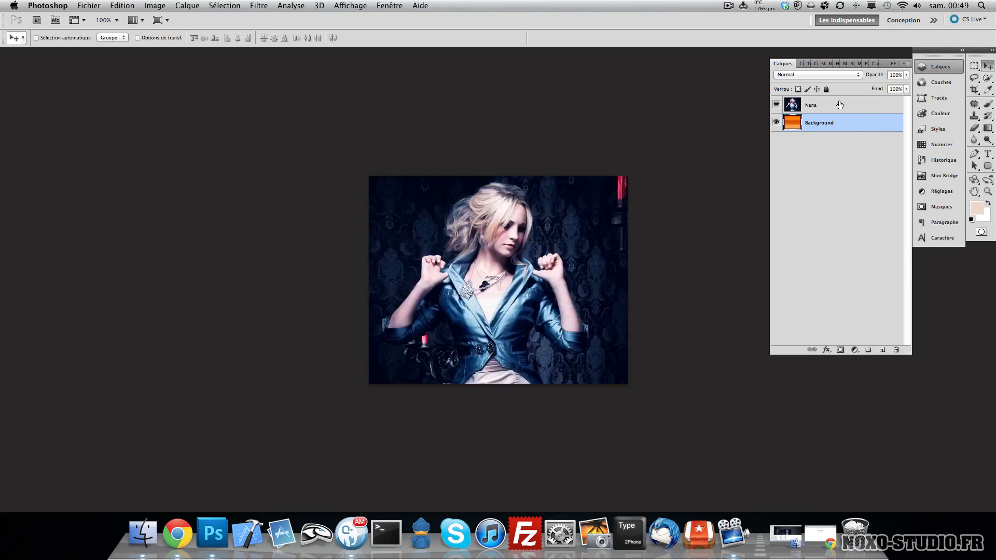
# - Move the Background layer above Nana and back below it, opening and closing its layer style
pyautogui.click(857, 107)
pyautogui.moveTo(847, 113); pyautogui.dragTo(848, 129)
pyautogui.doubleClick(851, 110)
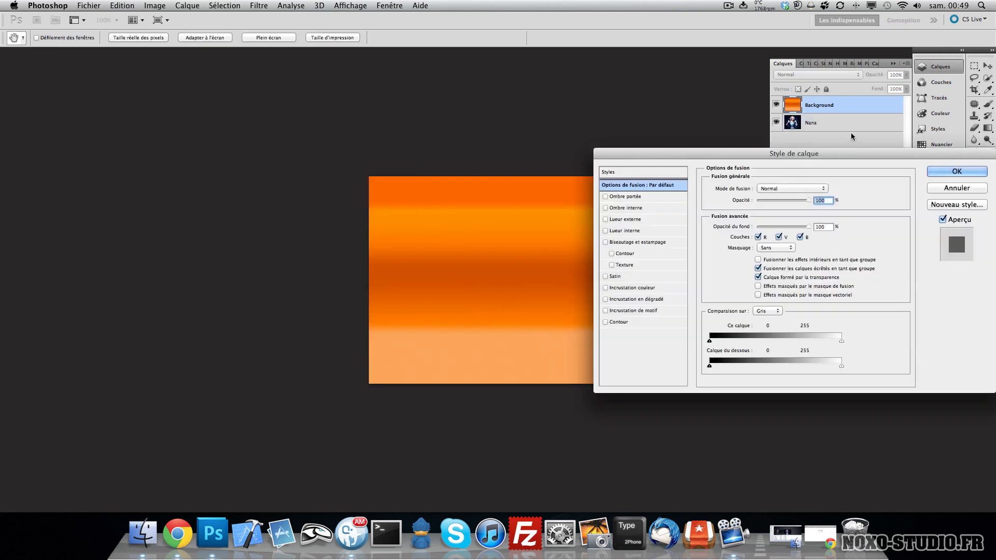
pyautogui.click(941, 190)
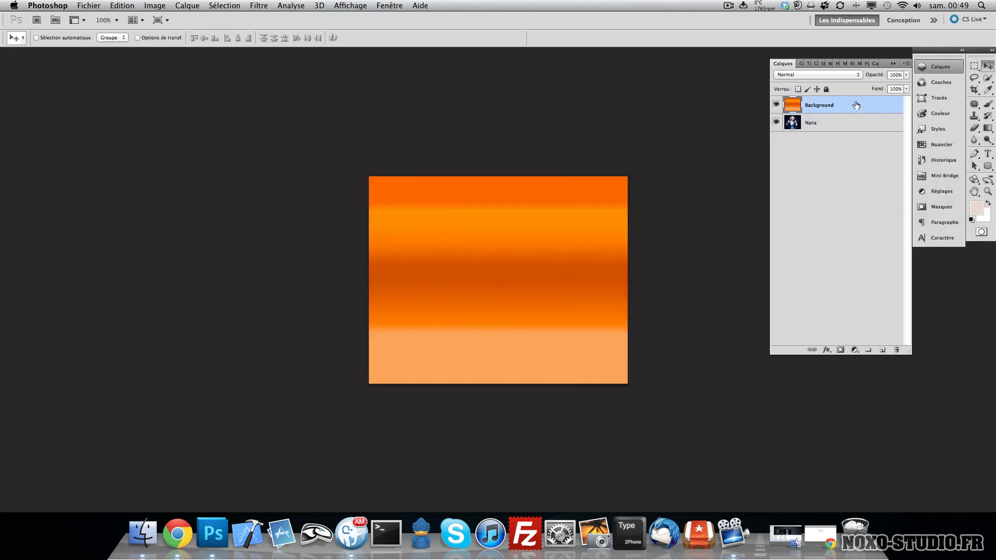
pyautogui.hotkey('ctrl', '[')
pyautogui.doubleClick(856, 110)
pyautogui.click(956, 172)
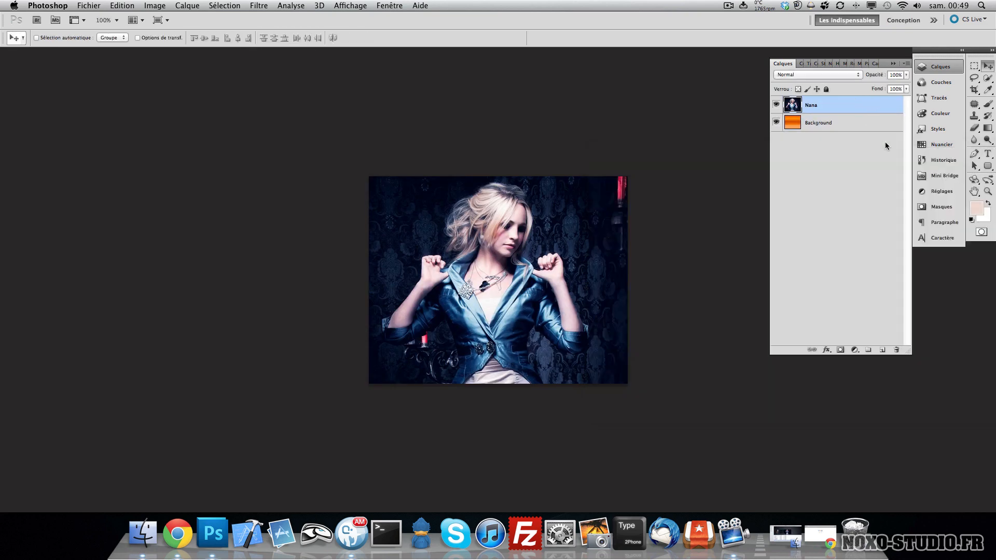
pyautogui.click(879, 128)
pyautogui.moveTo(988, 129); pyautogui.dragTo(976, 138)
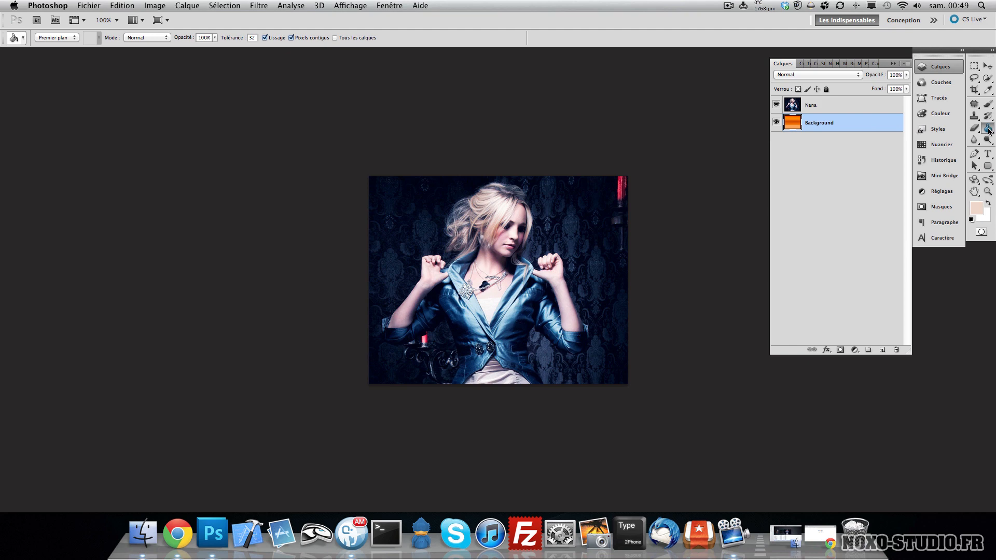
pyautogui.moveTo(989, 132); pyautogui.dragTo(989, 132)
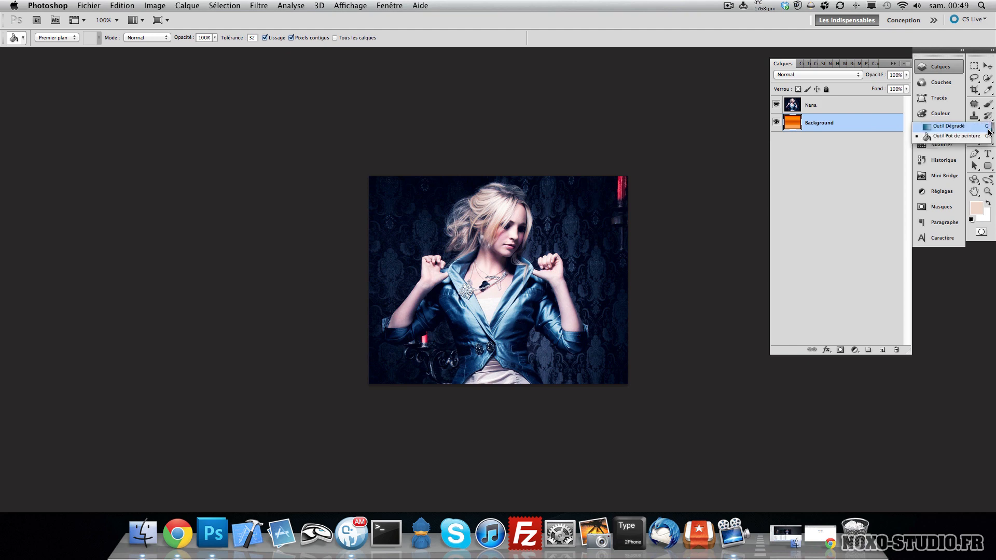
pyautogui.click(952, 136)
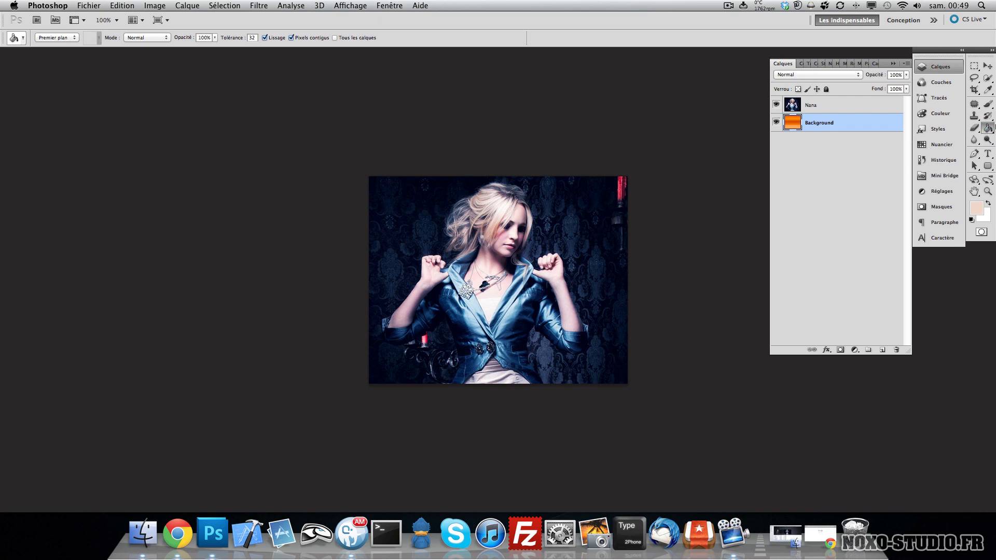
pyautogui.click(988, 104)
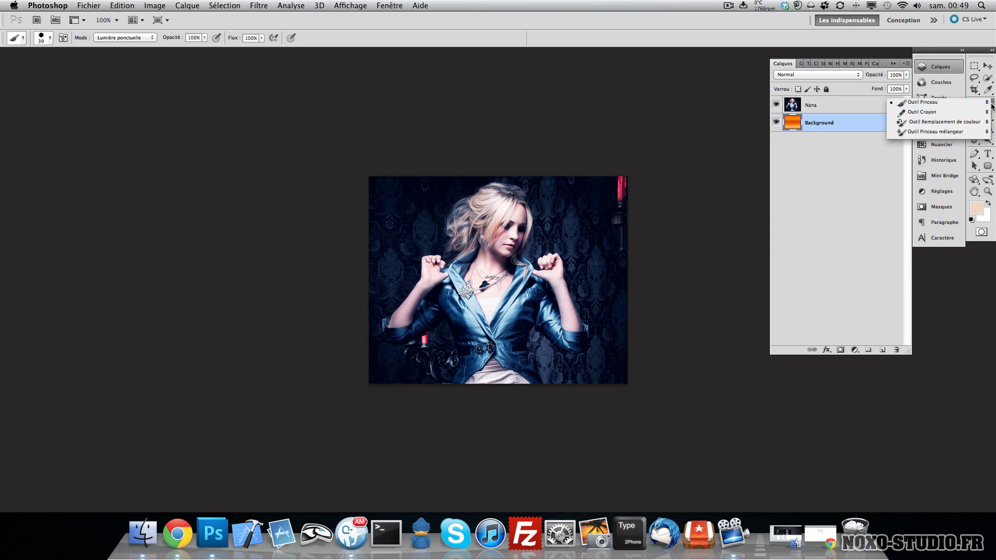
pyautogui.click(832, 192)
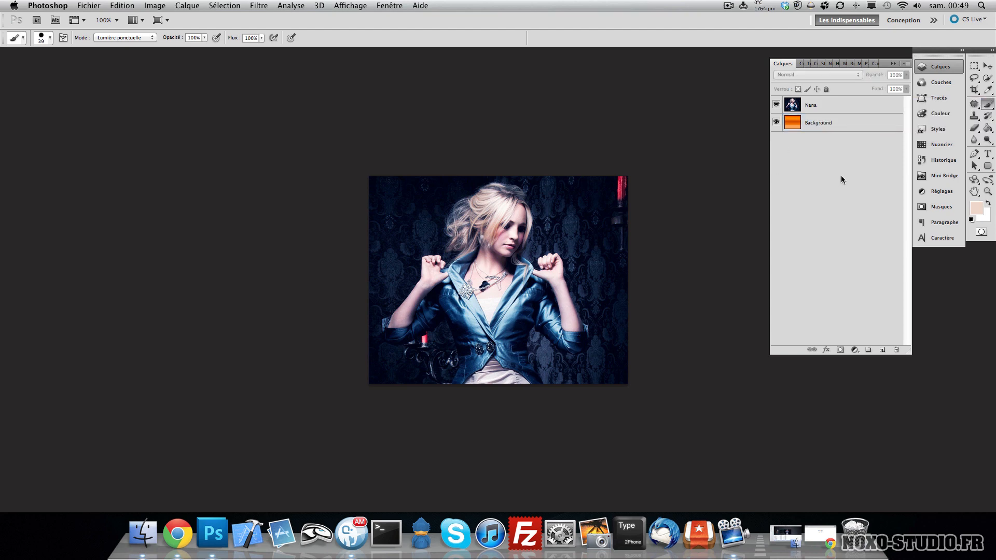
pyautogui.hotkey('shift', 'b')
pyautogui.hotkey('shift', 'b')
pyautogui.hotkey('shift', 'b')
pyautogui.hotkey('shift', 'b')
pyautogui.hotkey('shift', 'b')
pyautogui.hotkey('shift', 'b')
pyautogui.hotkey('shift', 'b')
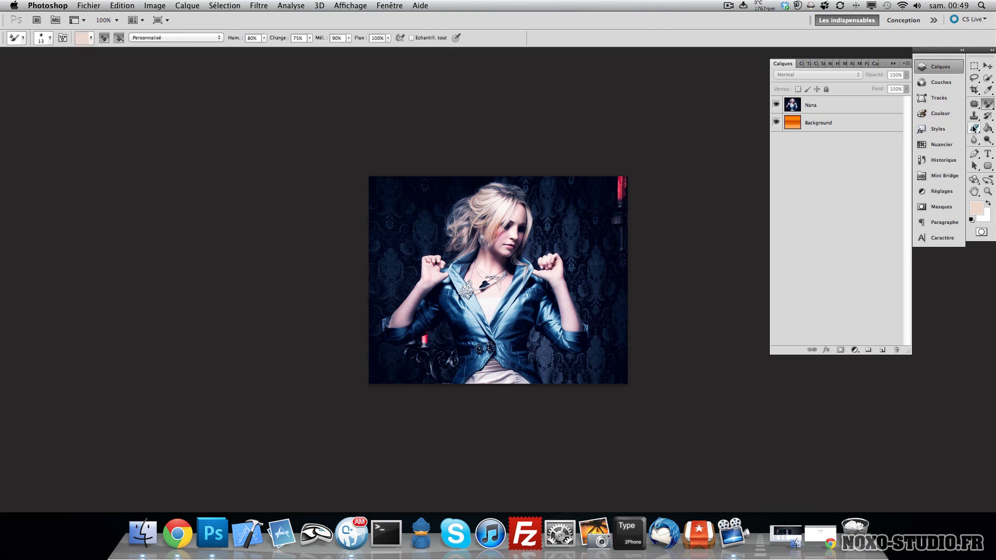
pyautogui.hotkey('shift', 'b')
pyautogui.hotkey('shift', 'b')
pyautogui.hotkey('shift', 'b')
pyautogui.hotkey('shift', 'b')
pyautogui.hotkey('shift', 'b')
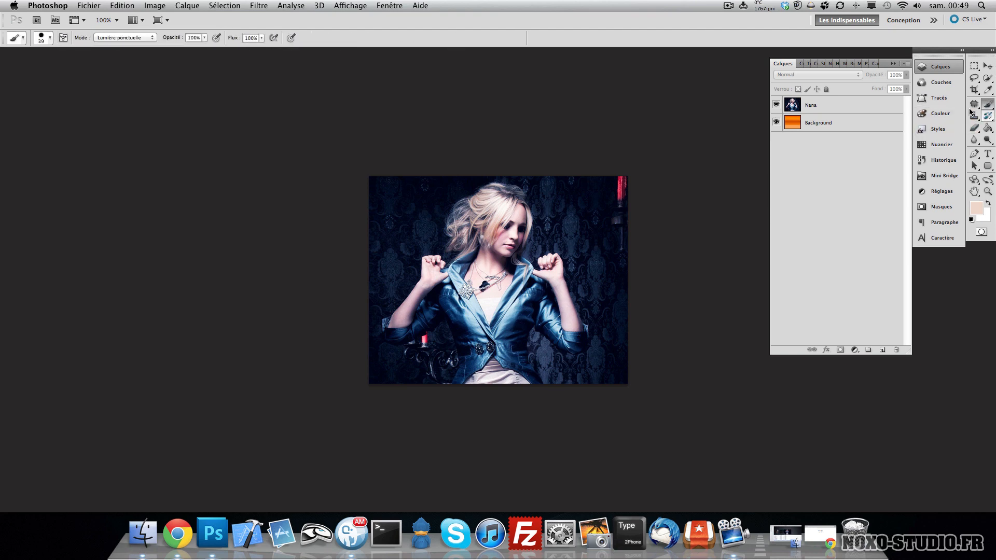
pyautogui.hotkey('shift', 'b')
pyautogui.hotkey('shift', 'b')
pyautogui.hotkey('shift', 'b')
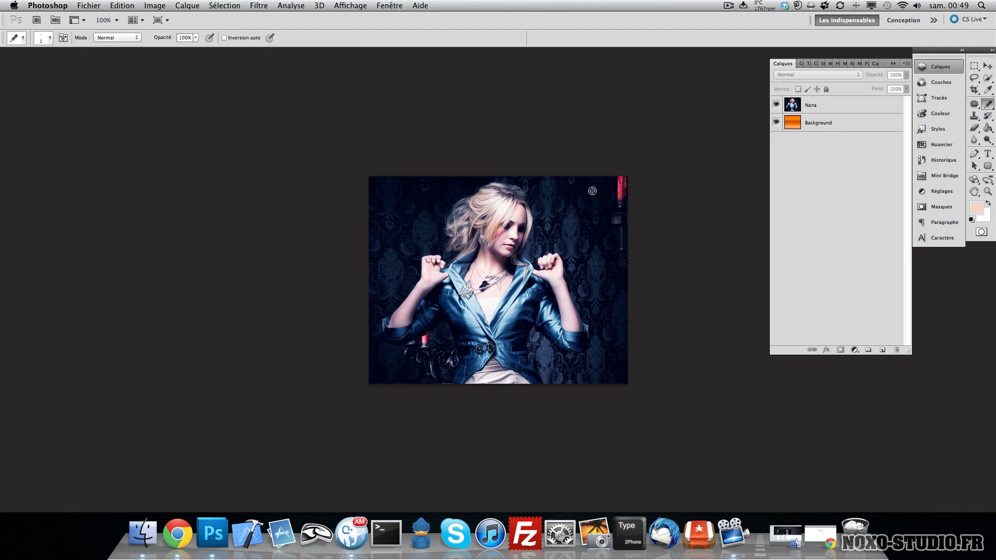
pyautogui.hotkey('shift', 'b')
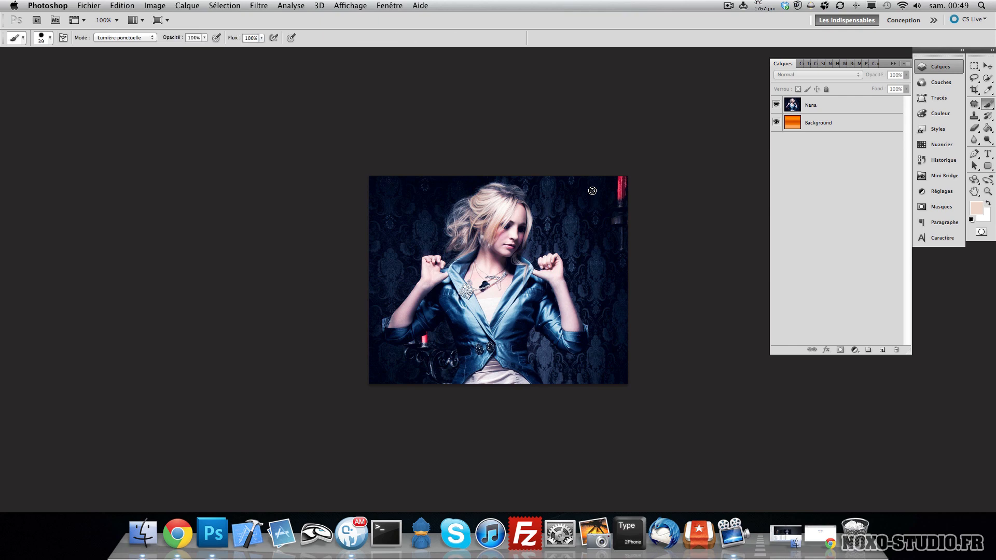
# - Select the Nana layer and smudge a short stroke on the woman's face, then undo it
pyautogui.click(985, 102)
pyautogui.click(869, 104)
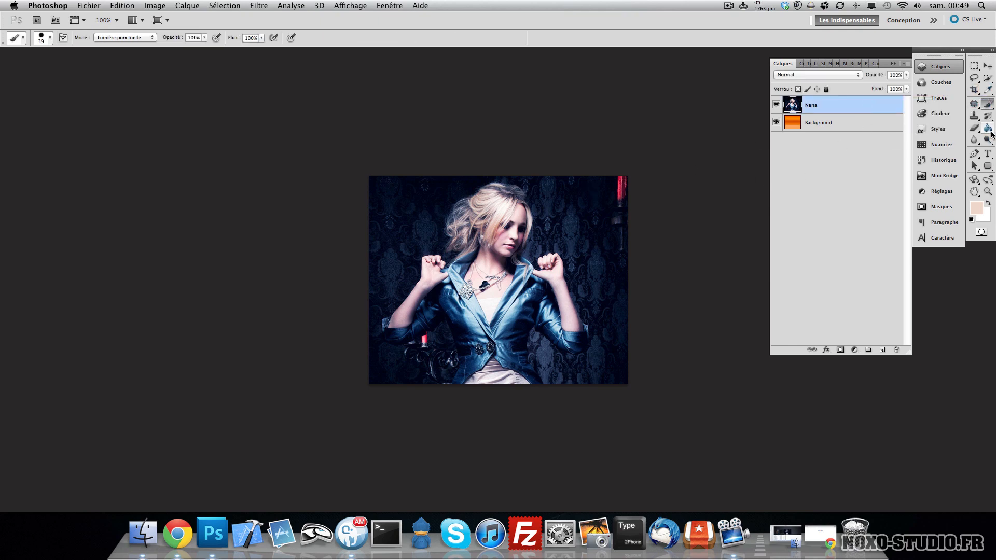
pyautogui.click(977, 142)
pyautogui.moveTo(979, 146)
pyautogui.mouseDown()
pyautogui.moveTo(962, 157)
pyautogui.moveTo(954, 148)
pyautogui.moveTo(968, 149)
pyautogui.moveTo(952, 158)
pyautogui.mouseUp()
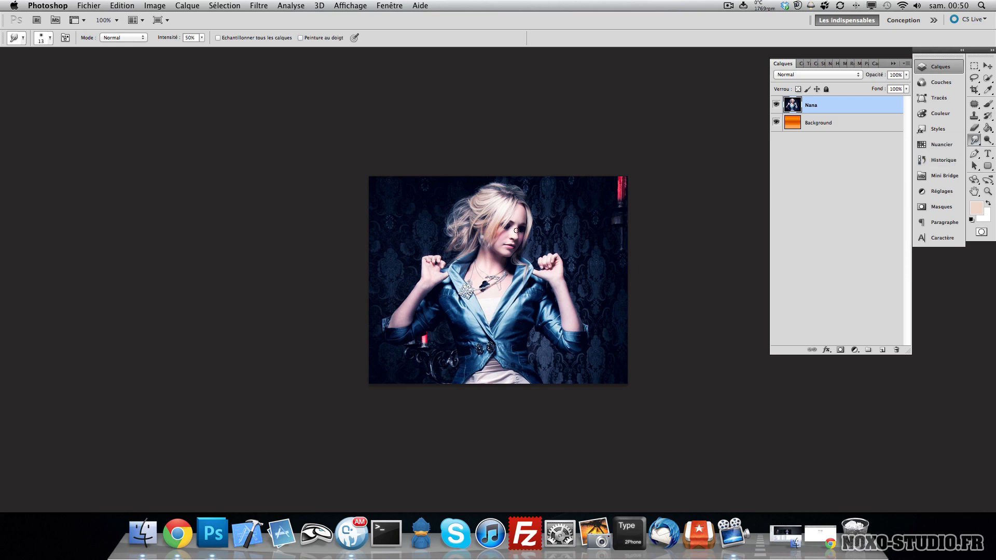
pyautogui.moveTo(521, 229)
pyautogui.mouseDown()
pyautogui.moveTo(506, 228)
pyautogui.moveTo(498, 244)
pyautogui.moveTo(518, 238)
pyautogui.mouseUp()
pyautogui.press('alt+super+z')
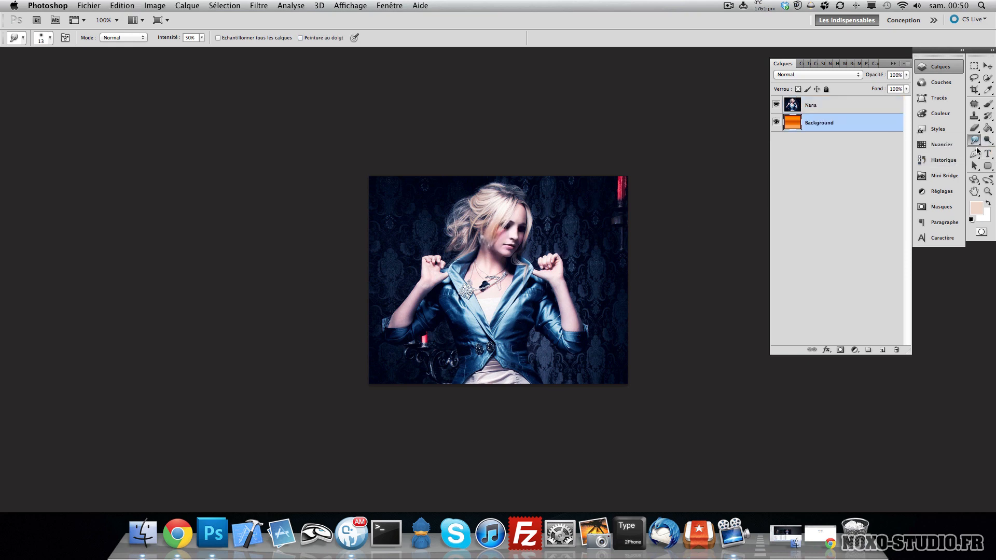
# - Try the Sharpen and Smudge tools on the Nana layer, then undo the two edits
pyautogui.scroll(12, 507, 249)
pyautogui.scroll(-15, 508, 248)
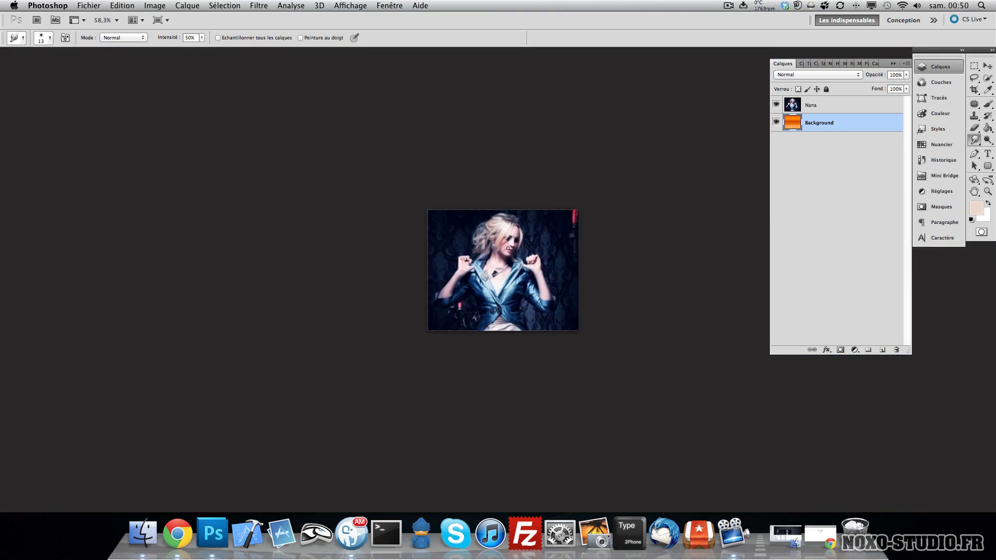
pyautogui.scroll(-4, 508, 248)
pyautogui.scroll(8, 507, 247)
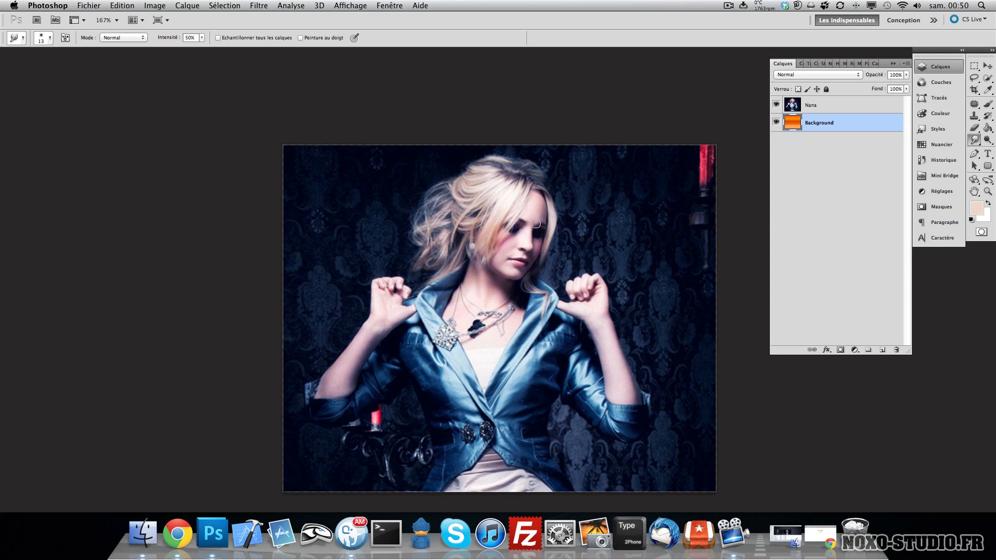
pyautogui.click(976, 143)
pyautogui.click(965, 149)
pyautogui.click(843, 110)
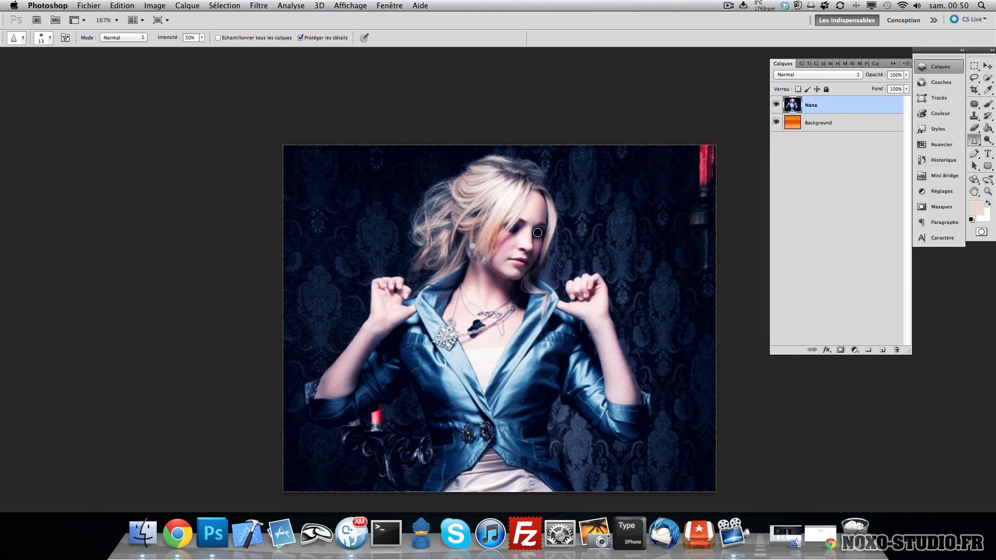
pyautogui.click(977, 140)
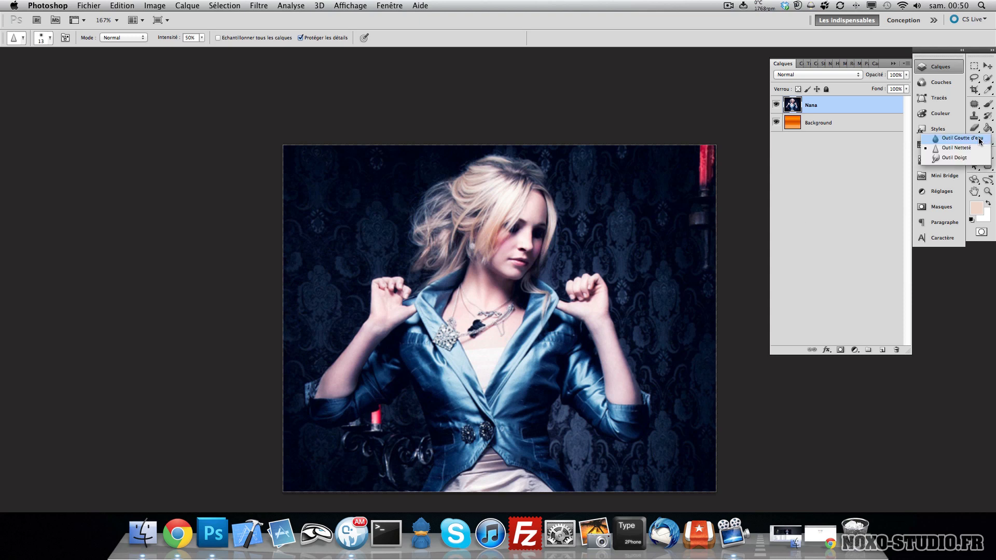
pyautogui.click(944, 162)
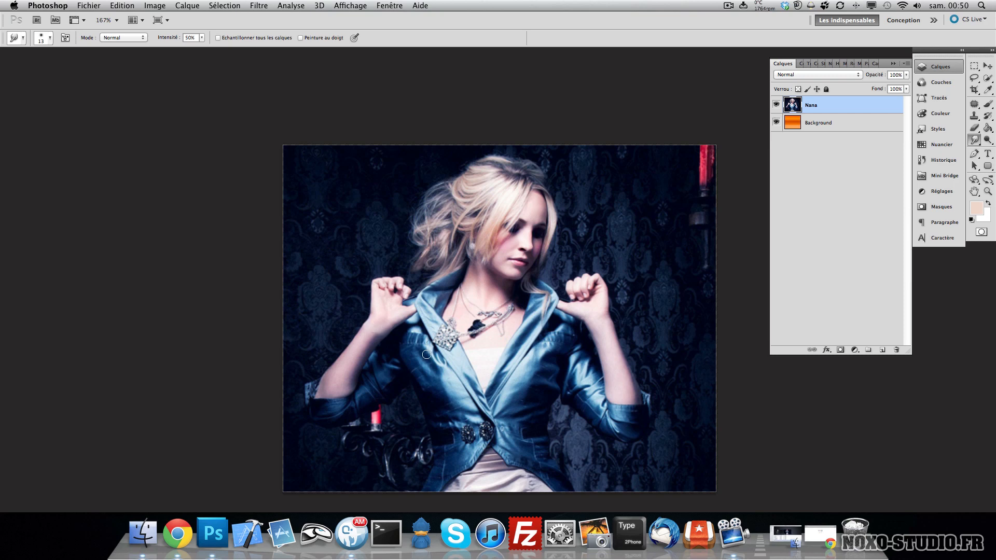
pyautogui.press('alt+super+z')
pyautogui.press('alt+super+z')
pyautogui.press('v')
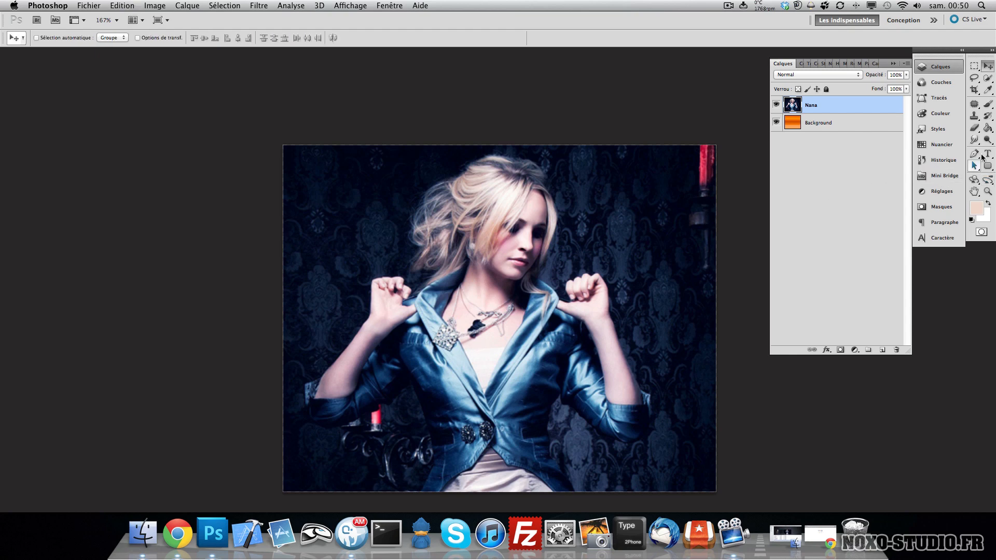
pyautogui.click(990, 140)
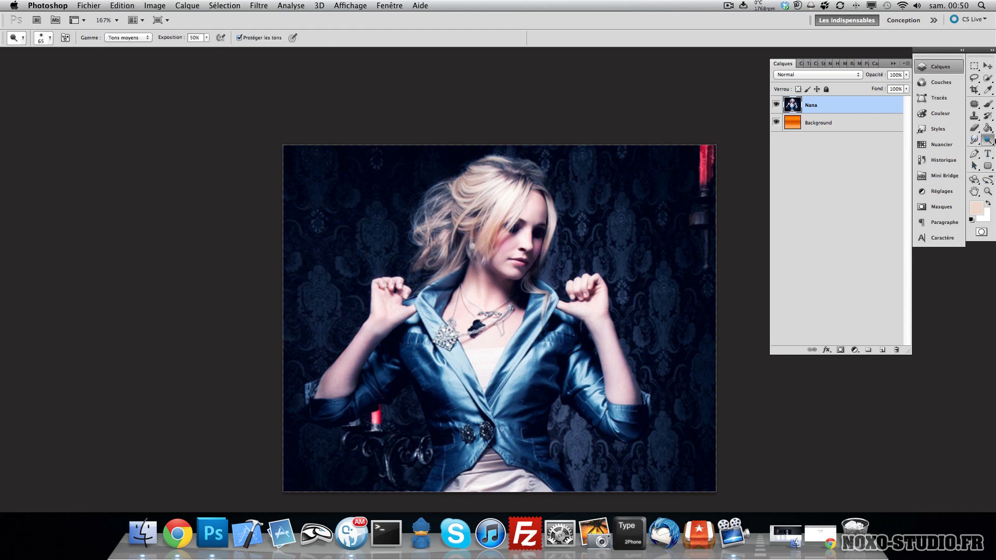
pyautogui.click(988, 141)
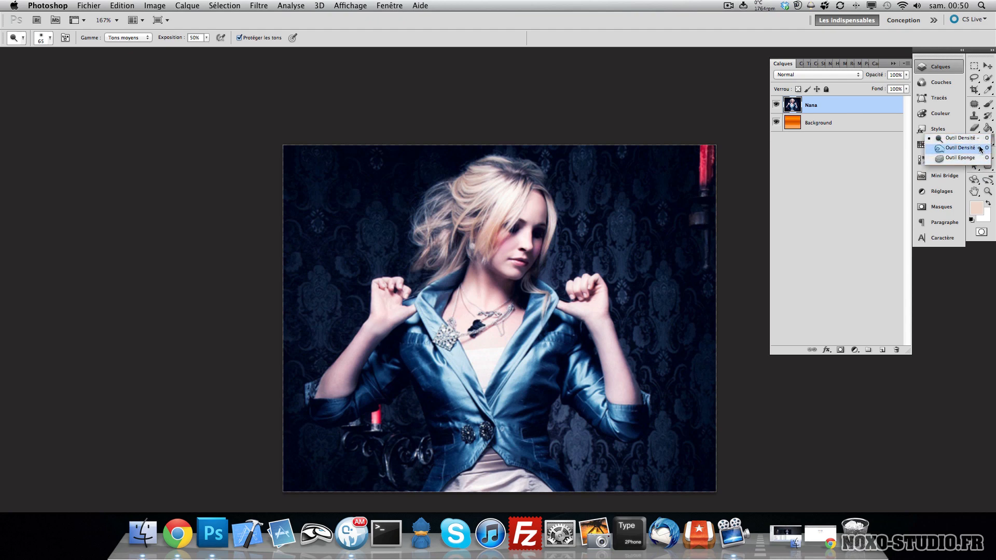
pyautogui.press('Escape')
# - Draw a curved open path with the Pen tool beside the woman's head
pyautogui.press('p')
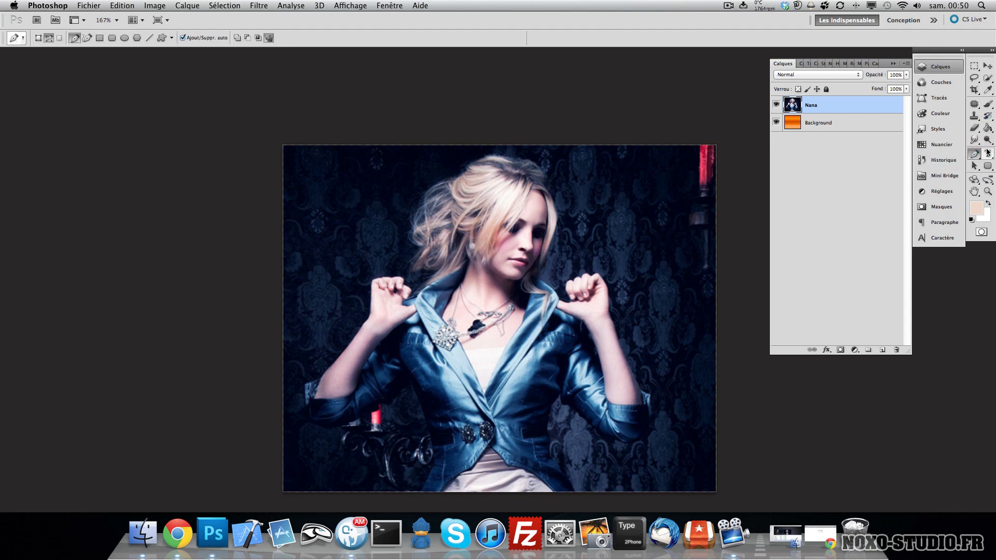
pyautogui.doubleClick(989, 192)
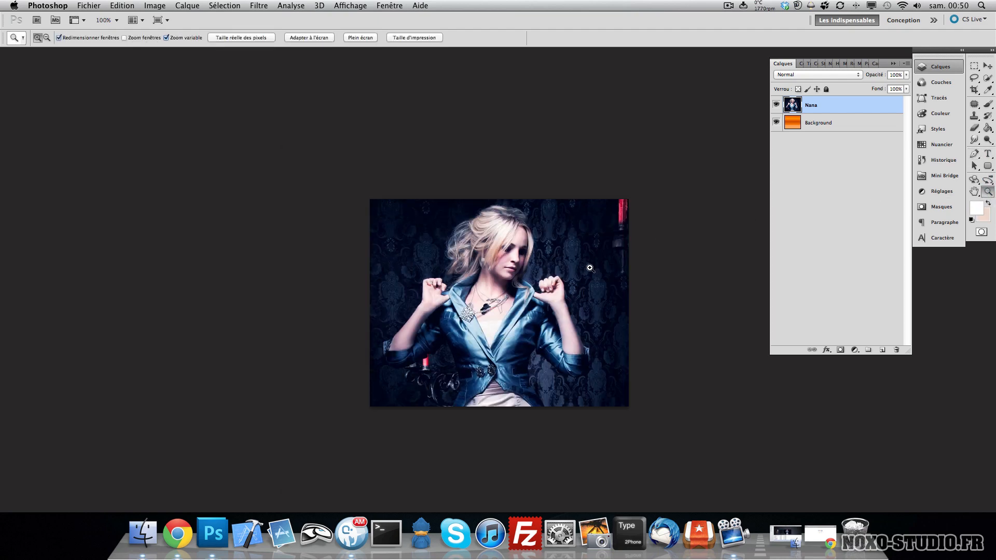
pyautogui.press('p')
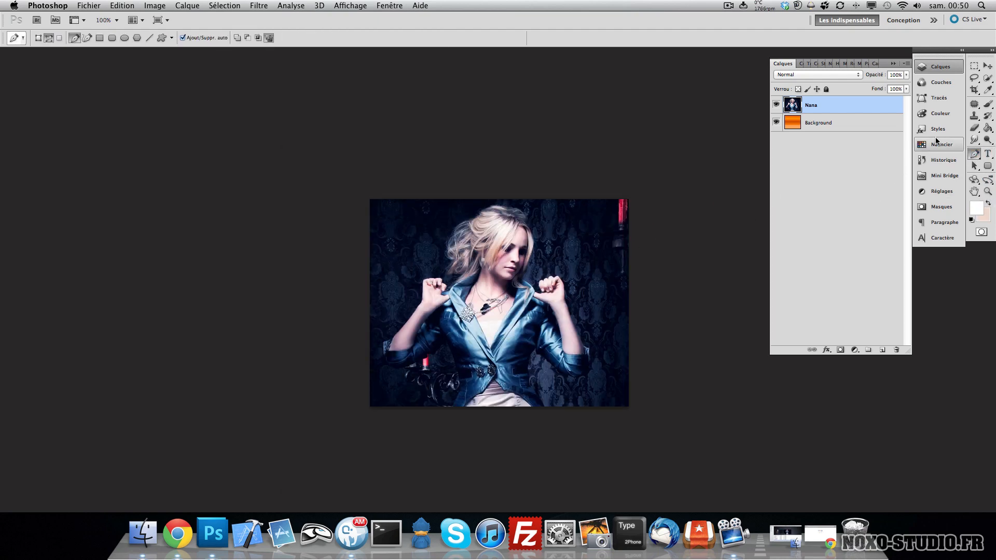
pyautogui.click(974, 153)
pyautogui.click(911, 153)
pyautogui.moveTo(601, 239); pyautogui.dragTo(578, 219)
pyautogui.click(546, 227)
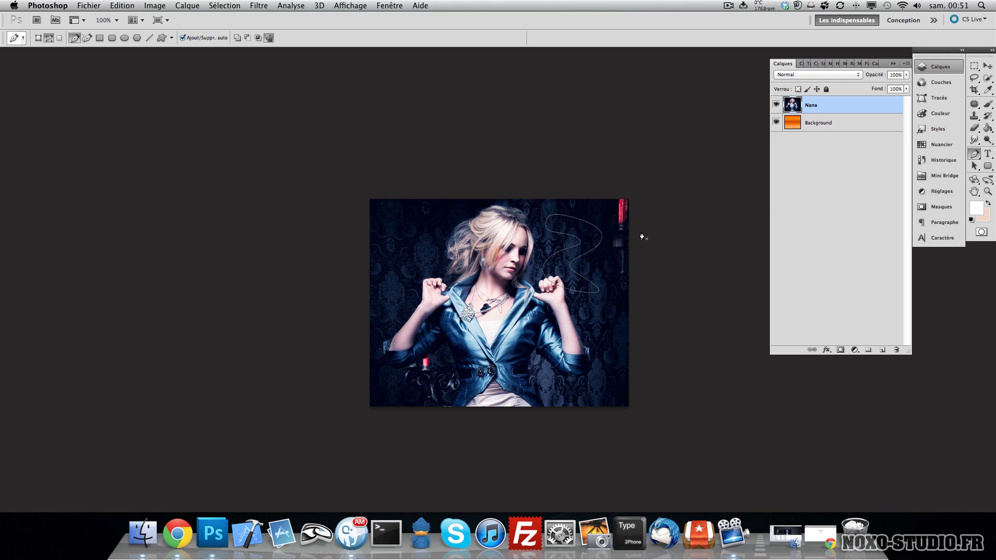
# - Convert the path into a selection with a 0-pixel radius and smoothing on
pyautogui.rightClick(577, 231)
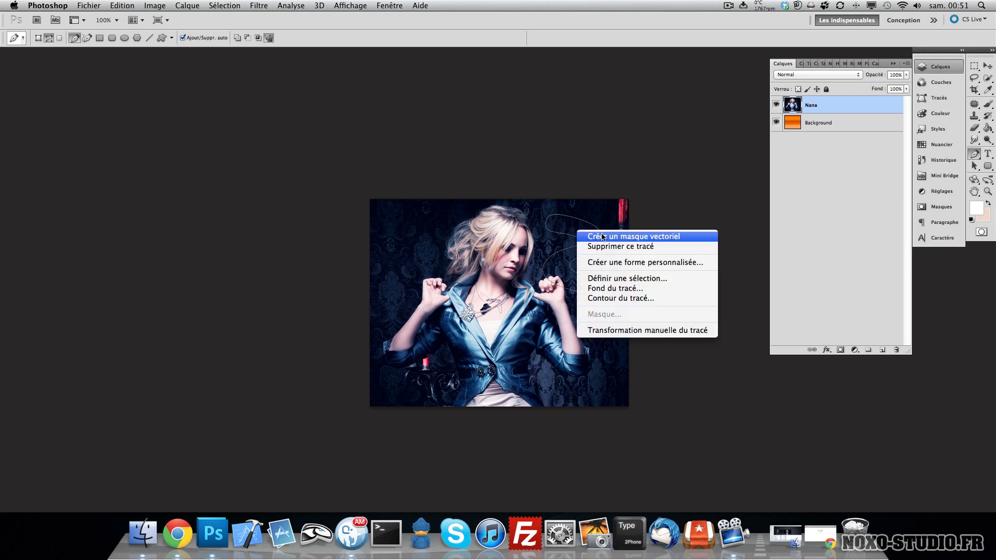
pyautogui.press('Return')
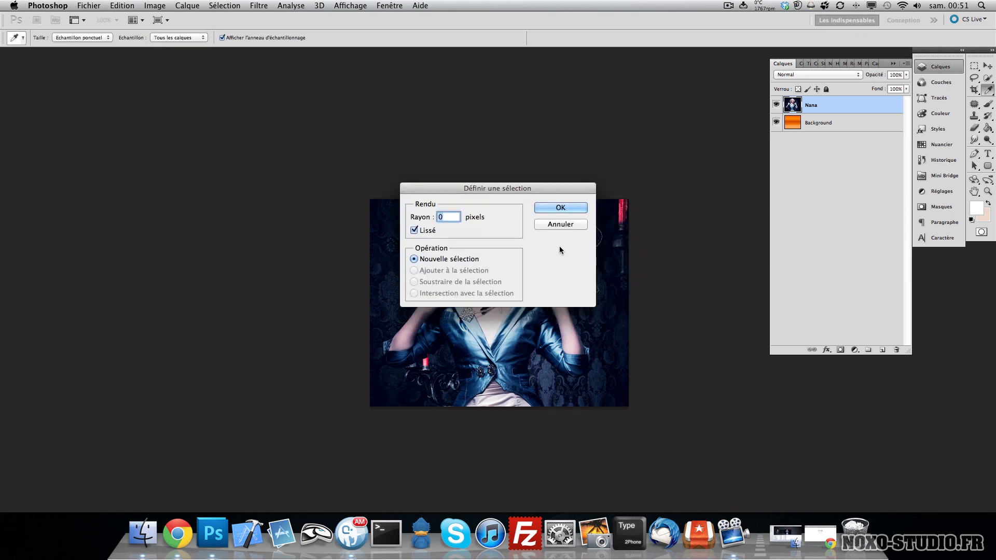
pyautogui.click(562, 207)
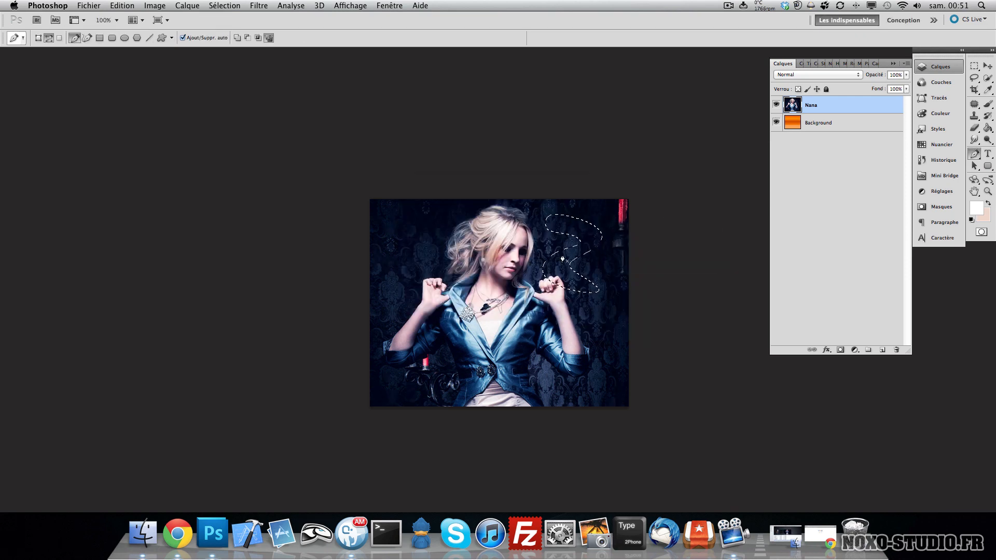
# - Delete the Nana layer's pixels inside the selection and deselect, then undo both actions
pyautogui.press('v')
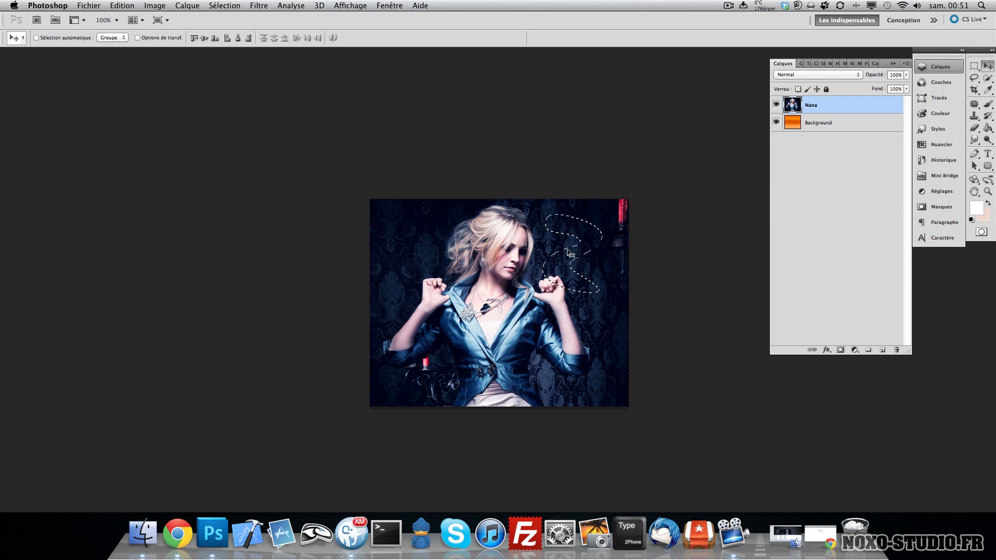
pyautogui.moveTo(590, 236); pyautogui.dragTo(417, 248)
pyautogui.press('super+z')
pyautogui.press('Delete')
pyautogui.press('super+d')
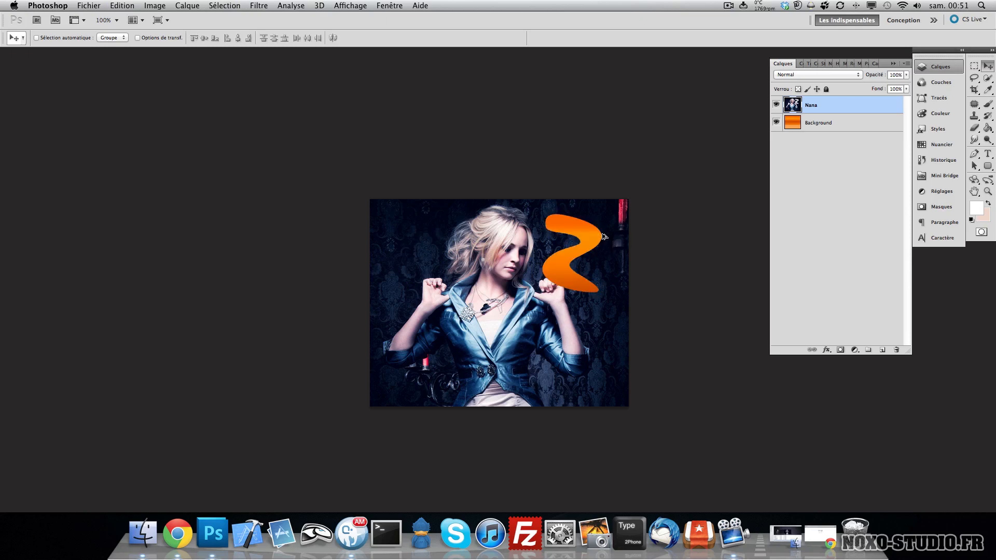
pyautogui.press('alt+super+z')
pyautogui.press('alt+super+z')
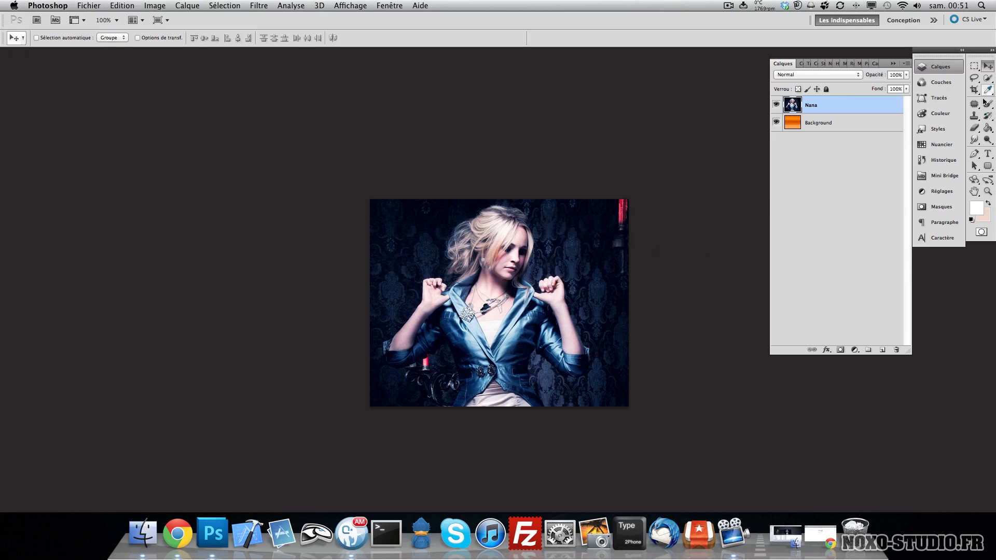
# - Create a text layer at the bottom of the image reading "Noxo Studio :D" in 67 pt Candara
pyautogui.click(988, 154)
pyautogui.click(398, 229)
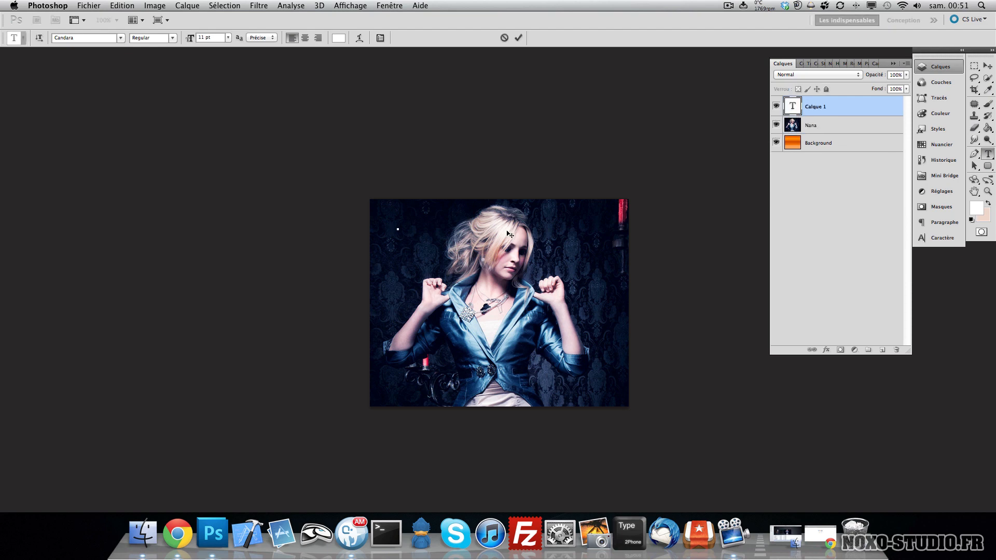
pyautogui.write('blabla')
pyautogui.press('super+a')
pyautogui.moveTo(422, 262); pyautogui.dragTo(509, 358)
pyautogui.moveTo(190, 39); pyautogui.dragTo(219, 40)
pyautogui.moveTo(558, 332); pyautogui.dragTo(521, 408)
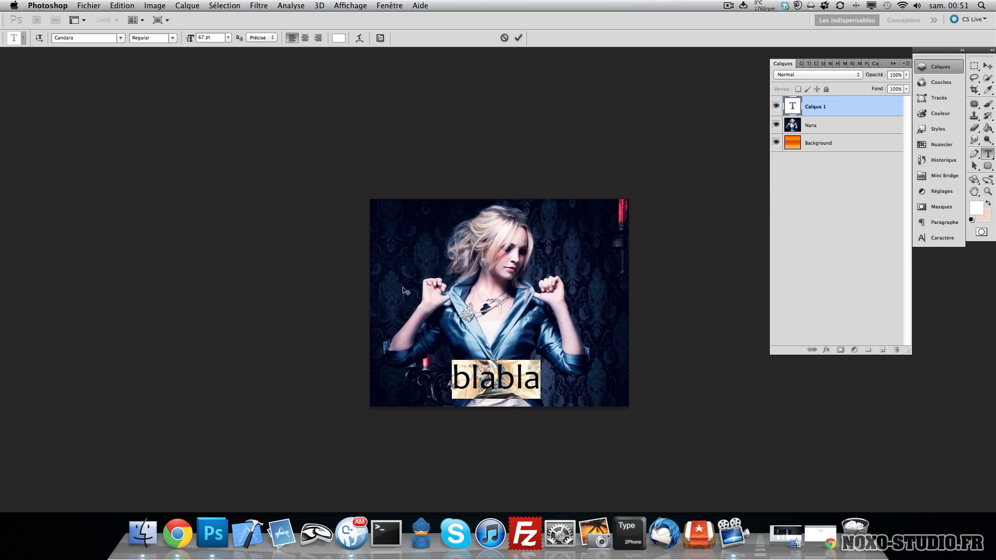
pyautogui.write('Noxo Studio')
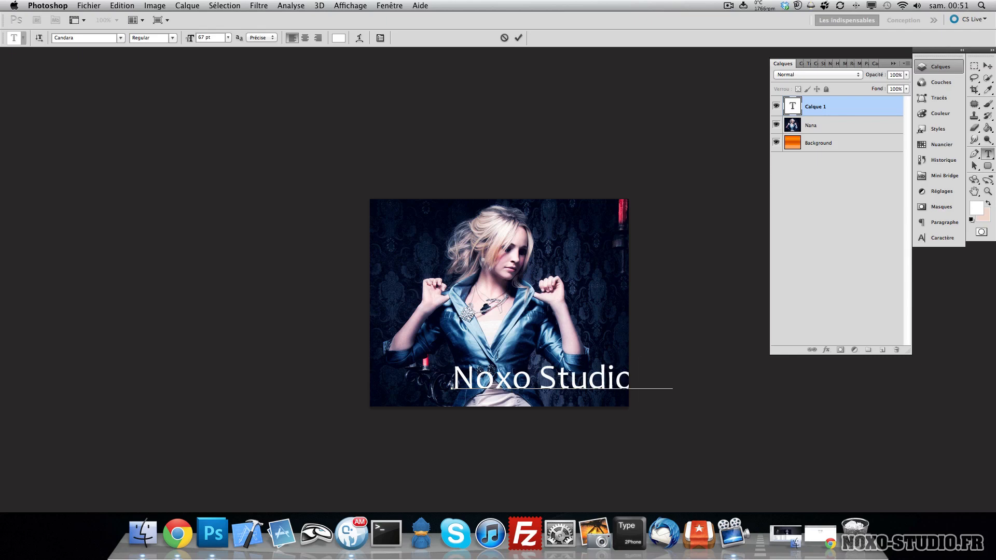
# - Select all the text and set its colour to red
pyautogui.moveTo(474, 333); pyautogui.dragTo(419, 333)
pyautogui.press('super+a')
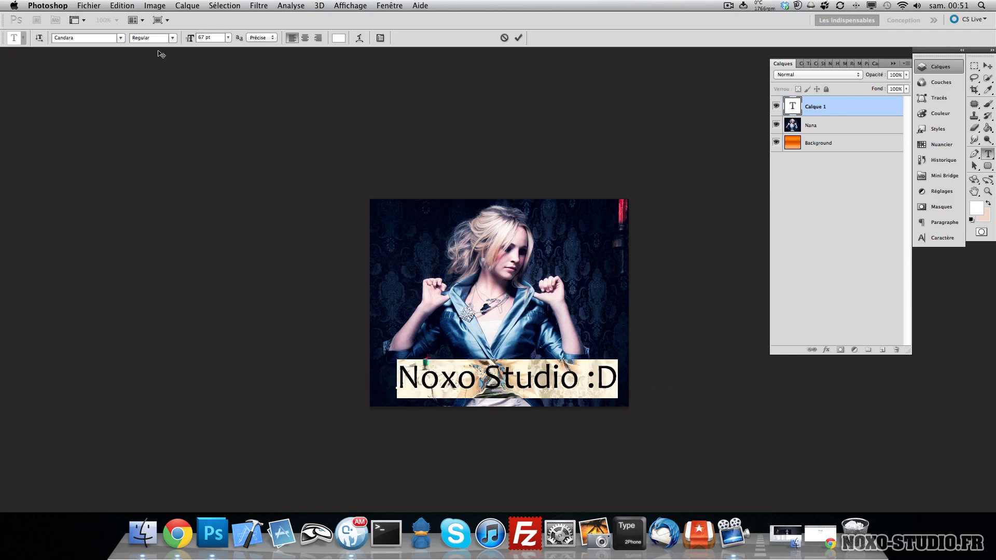
pyautogui.click(342, 39)
pyautogui.click(785, 319)
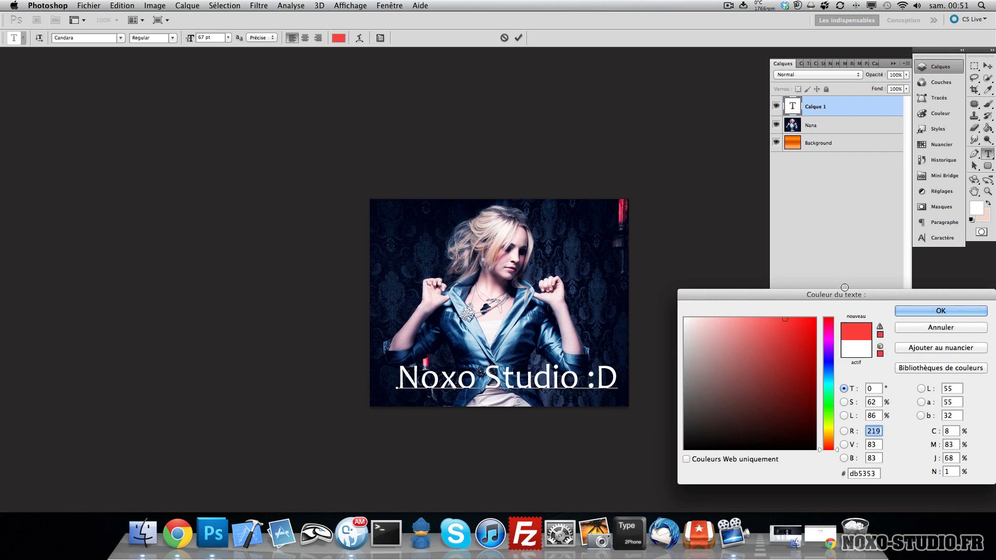
pyautogui.moveTo(845, 287); pyautogui.dragTo(848, 289)
pyautogui.click(923, 312)
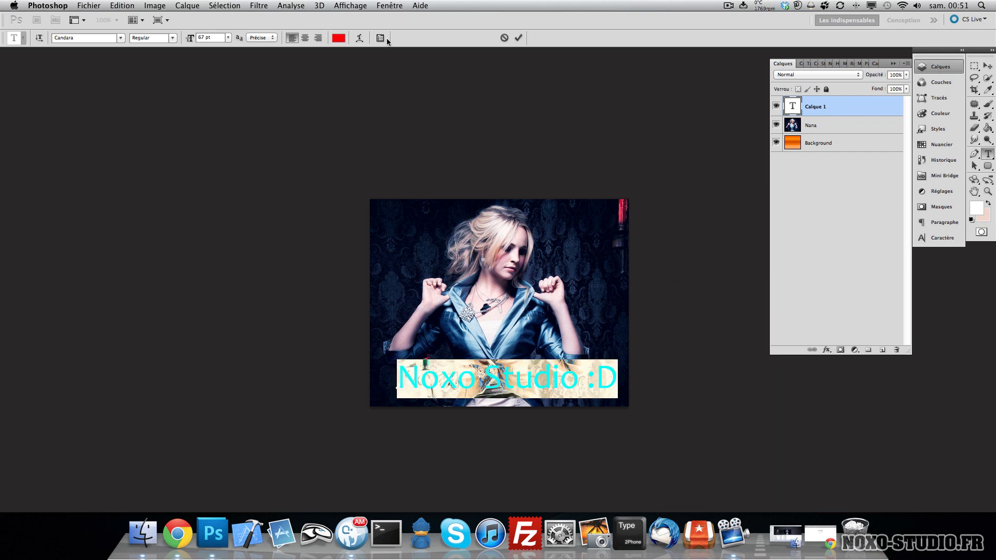
# - Open the Character panel and toggle faux bold, faux italic and all caps on and off
pyautogui.click(381, 40)
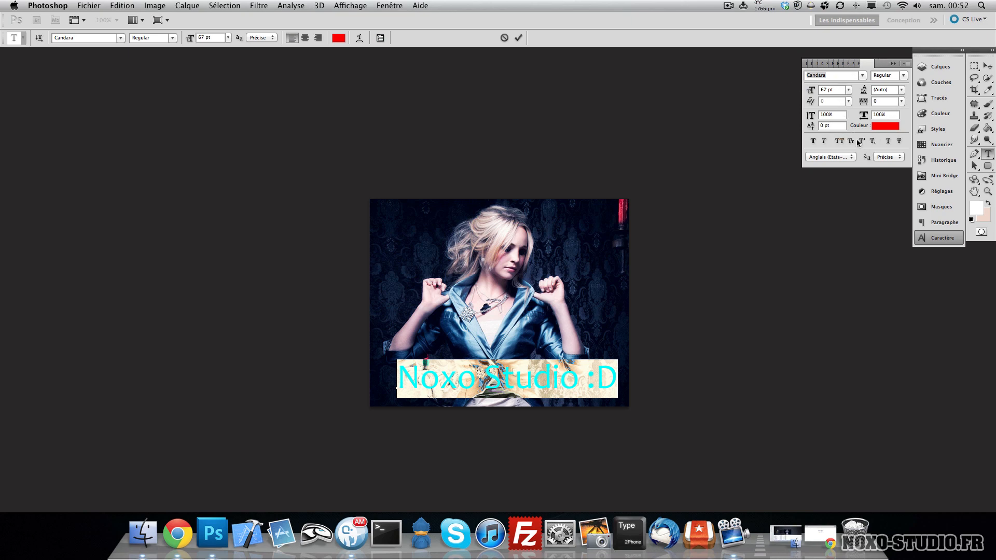
pyautogui.click(814, 142)
pyautogui.click(814, 141)
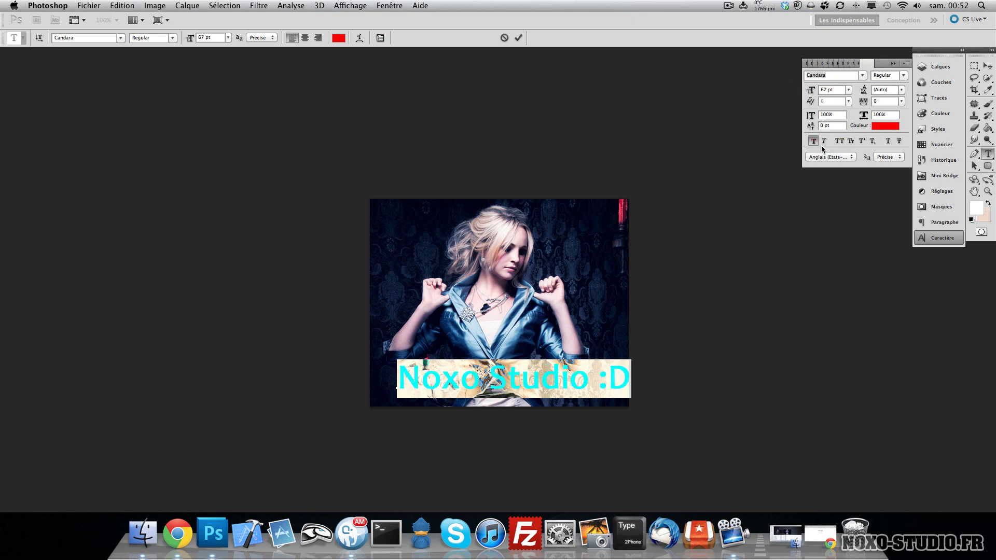
pyautogui.click(825, 142)
pyautogui.click(842, 141)
pyautogui.click(841, 141)
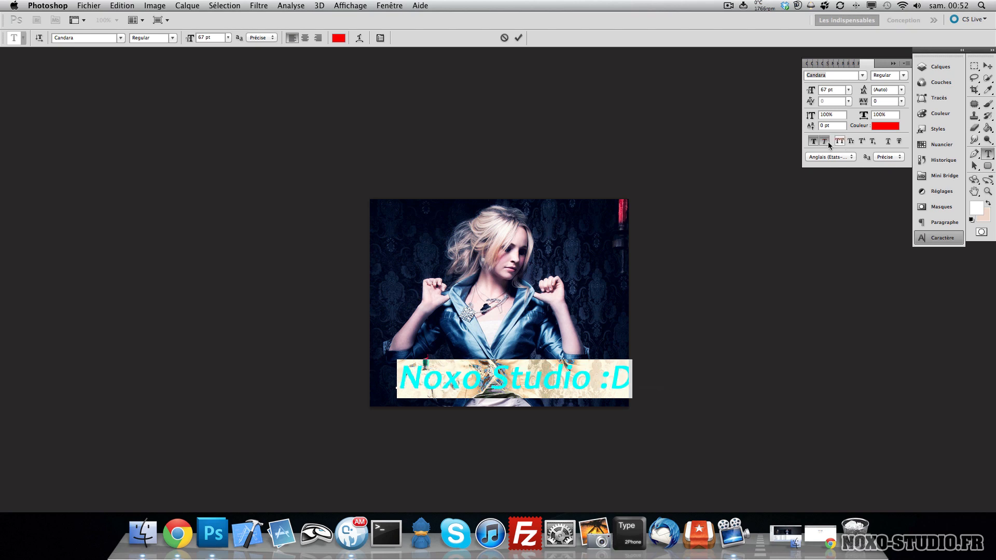
pyautogui.click(822, 144)
# - Apply small capitals to the text
pyautogui.click(854, 141)
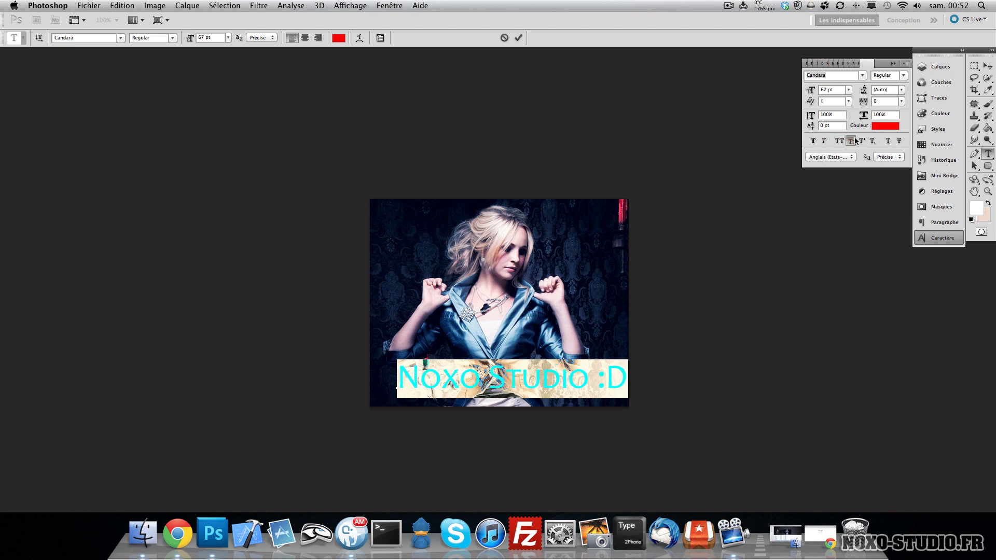
pyautogui.click(855, 140)
pyautogui.click(855, 140)
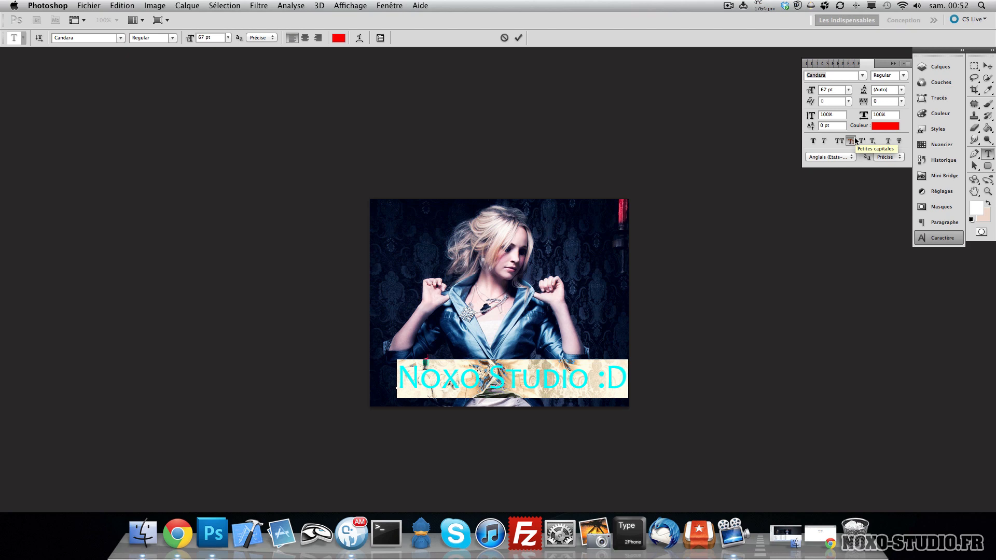
pyautogui.click(855, 140)
pyautogui.click(855, 140)
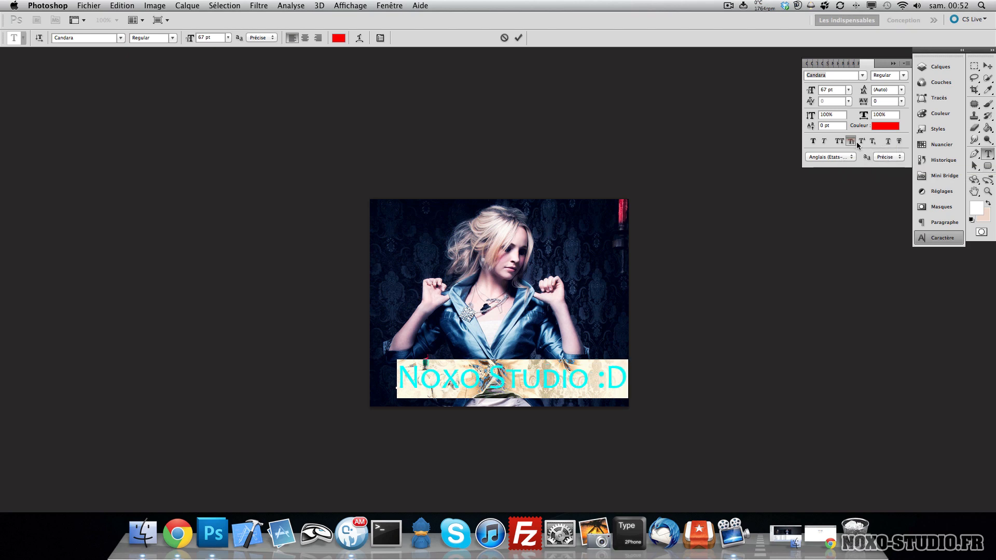
# - Remove small capitals from the text and toggle superscript on and off for the whole line
pyautogui.click(854, 145)
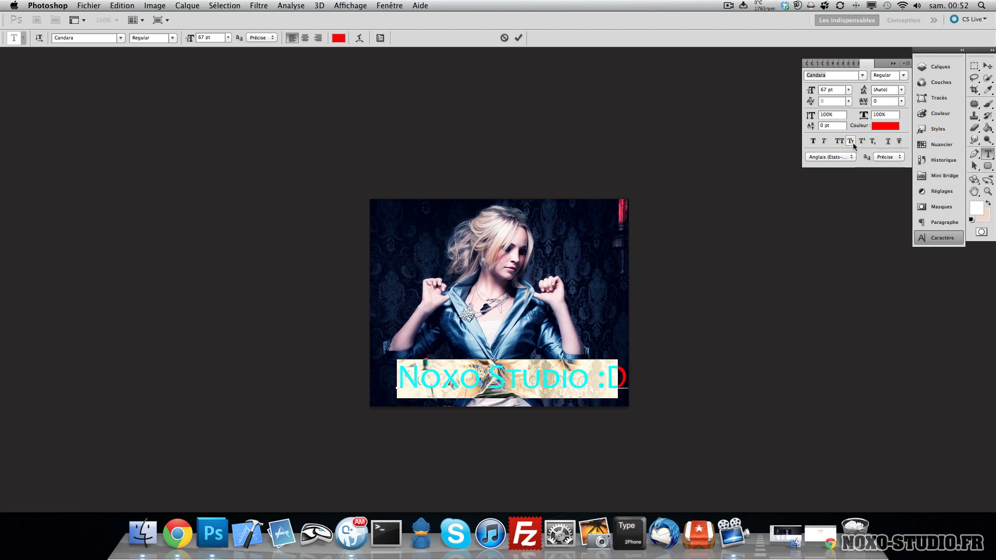
pyautogui.click(854, 145)
pyautogui.click(854, 145)
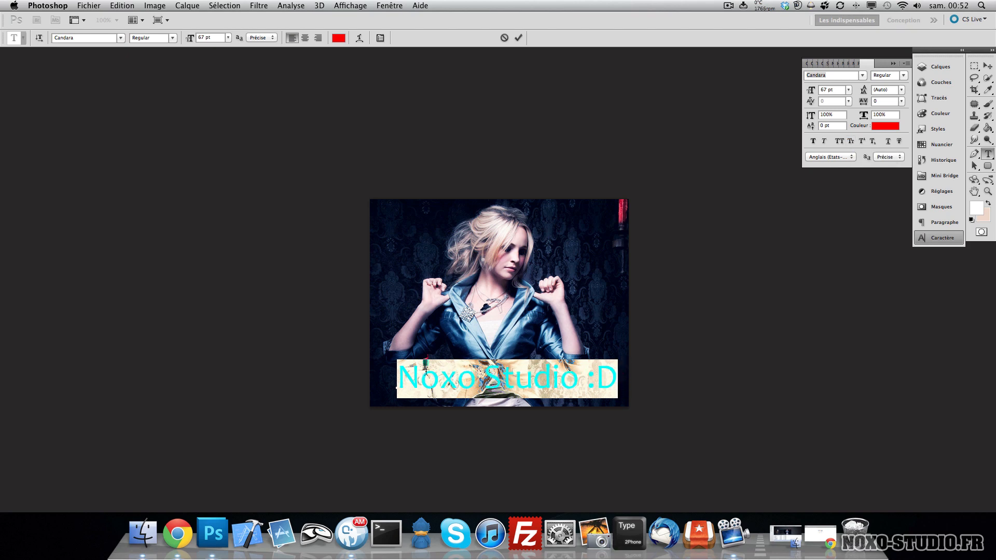
pyautogui.click(863, 141)
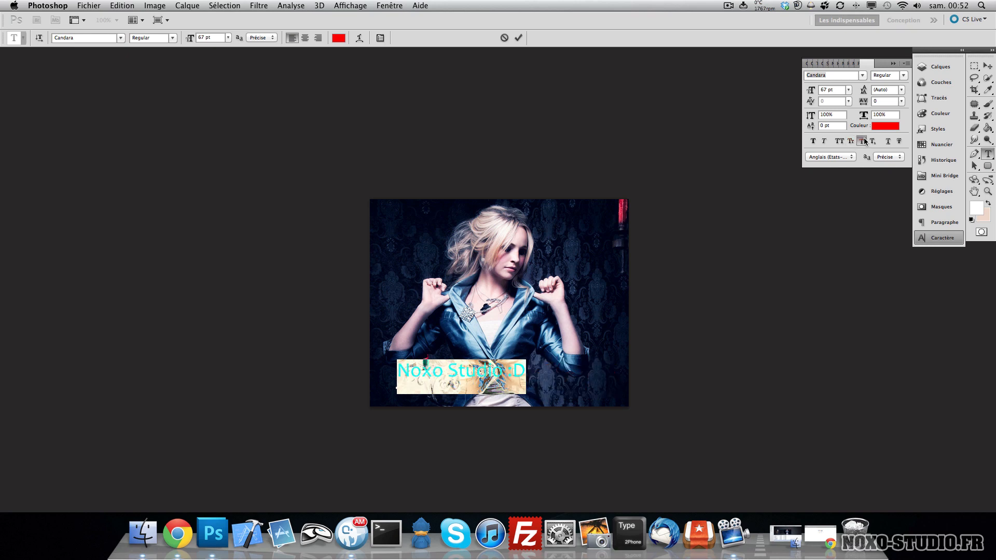
pyautogui.click(863, 142)
# - Apply and remove superscript and subscript on ':D', then toggle strikethrough on all the text
pyautogui.click(504, 374)
pyautogui.click(595, 374)
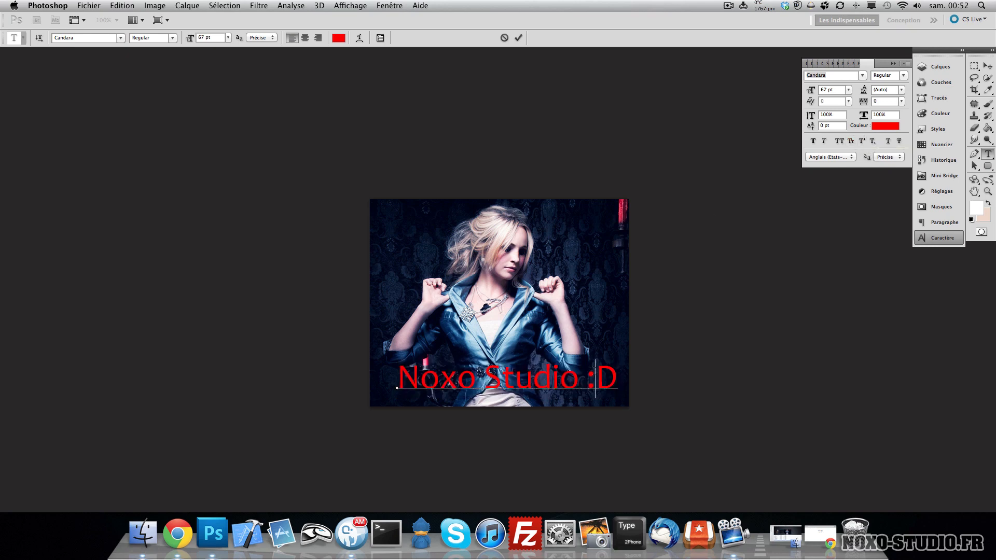
pyautogui.doubleClick(595, 374)
pyautogui.click(863, 141)
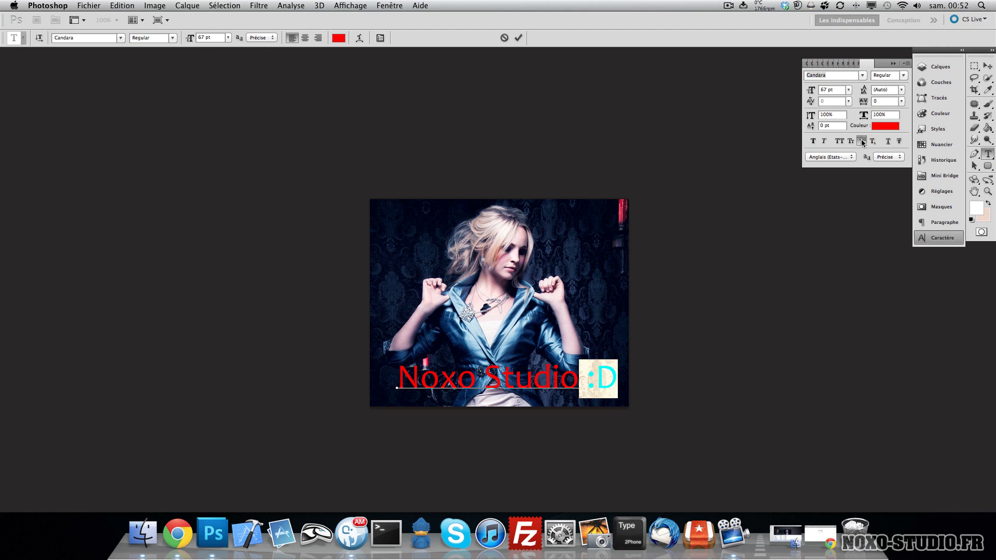
pyautogui.click(862, 140)
pyautogui.click(873, 141)
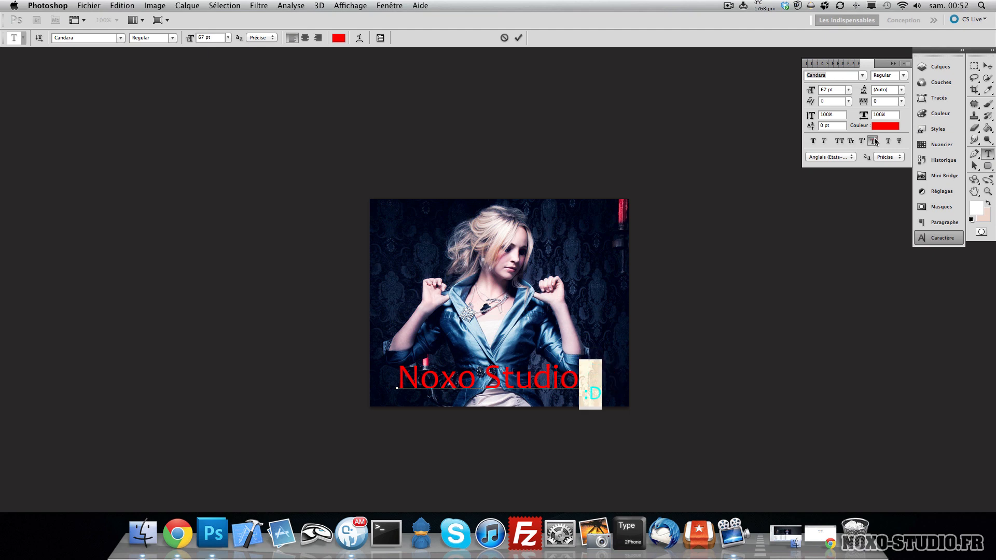
pyautogui.click(873, 141)
pyautogui.press('super+a')
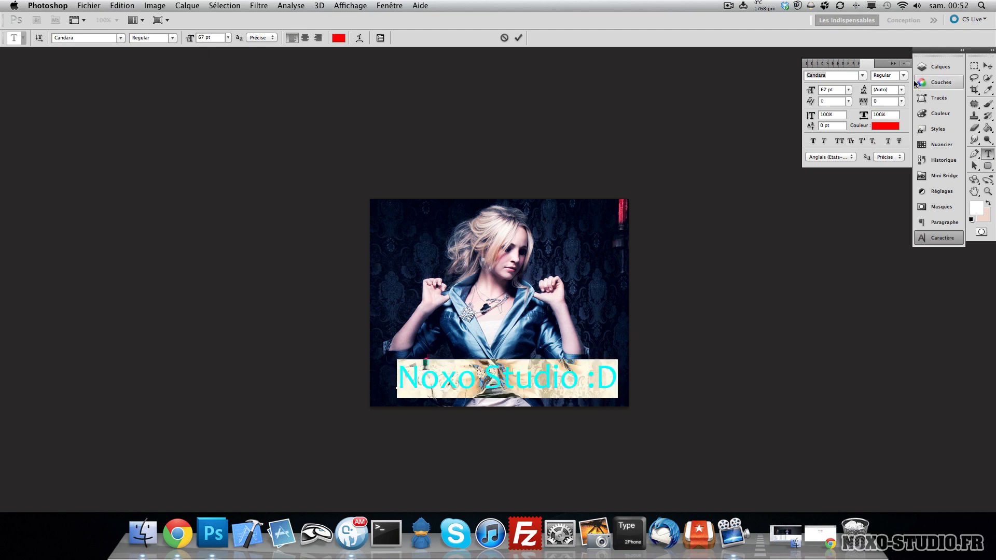
pyautogui.click(899, 141)
# - Break the text into two lines, 'Noxo' and 'Studio :D', and move it to the centre of the image
pyautogui.doubleClick(494, 378)
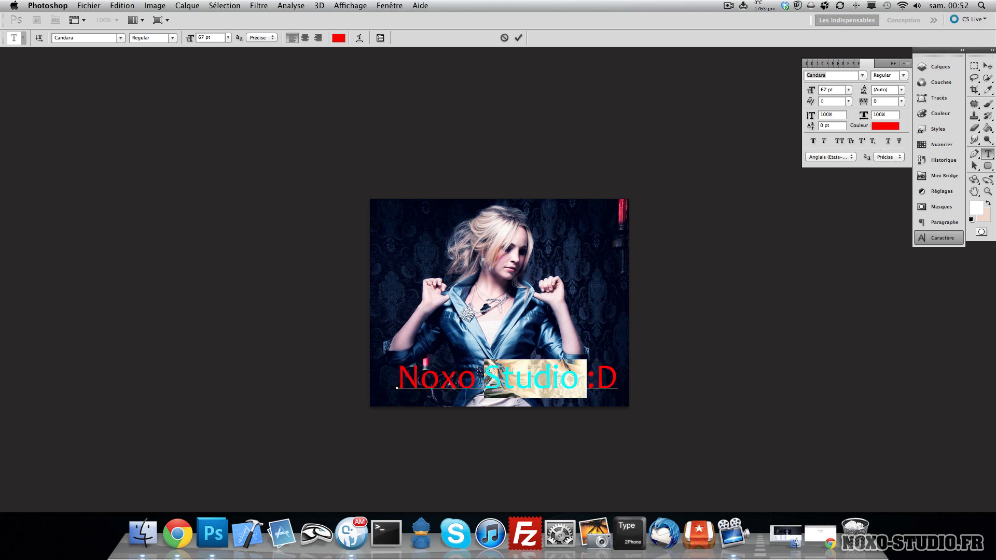
pyautogui.click(481, 378)
pyautogui.press('BackSpace')
pyautogui.press('Return')
pyautogui.moveTo(482, 384); pyautogui.dragTo(527, 302)
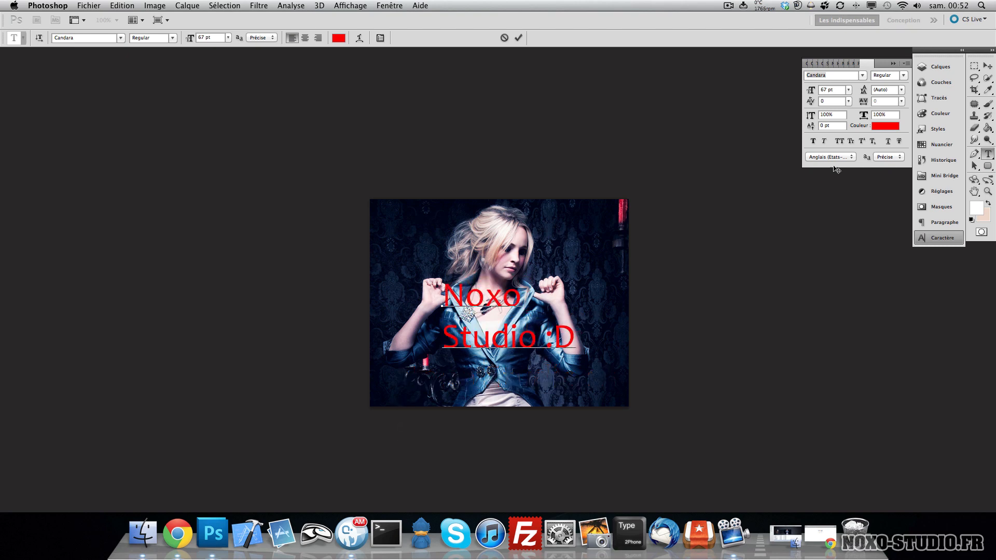
# - Centre-align all lines of the text
pyautogui.press('super+a')
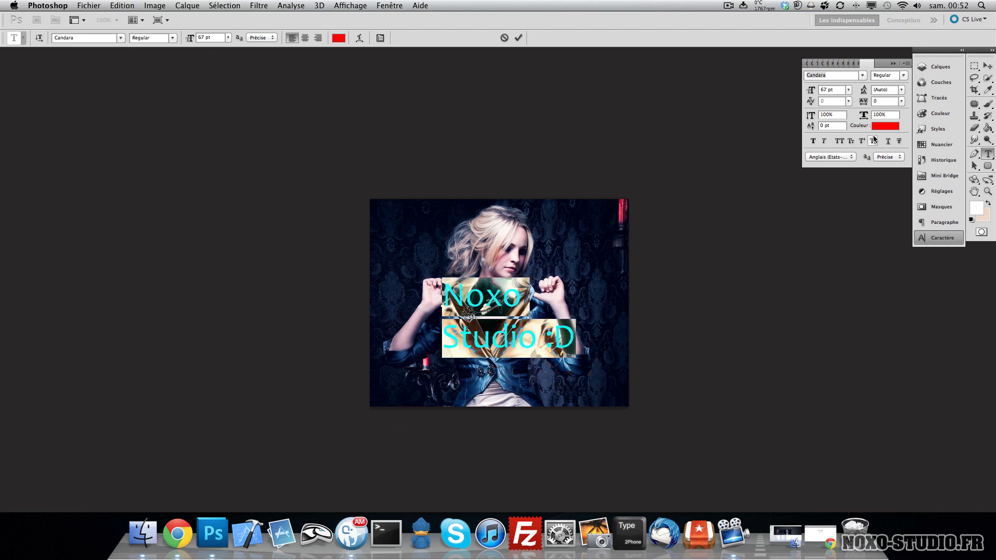
pyautogui.click(305, 38)
pyautogui.moveTo(458, 162); pyautogui.dragTo(560, 153)
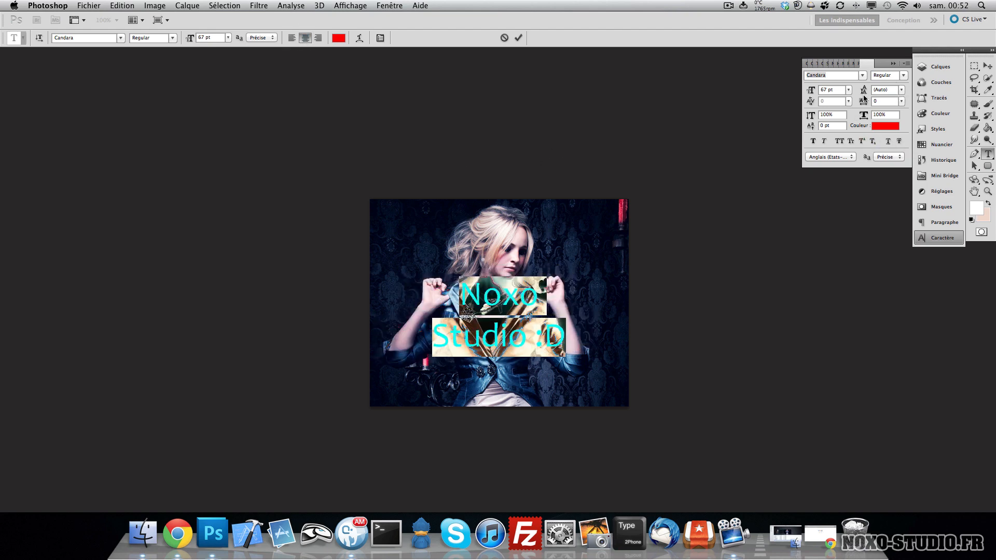
# - Set the font size to 75 pt and the leading to 76,01 pt
pyautogui.moveTo(863, 92)
pyautogui.mouseDown()
pyautogui.moveTo(841, 94)
pyautogui.moveTo(876, 96)
pyautogui.mouseUp()
pyautogui.moveTo(805, 95); pyautogui.dragTo(852, 128)
pyautogui.moveTo(455, 294); pyautogui.dragTo(601, 261)
# - Change the font of all the text to Aachen-Bold
pyautogui.press('super+a')
pyautogui.click(83, 38)
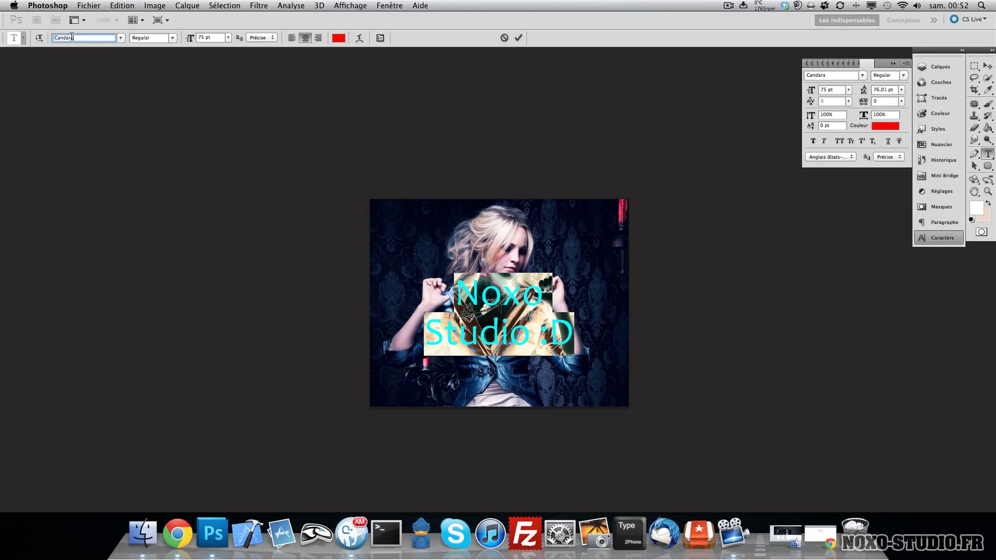
pyautogui.write('Aachen-Bold')
pyautogui.press('Return')
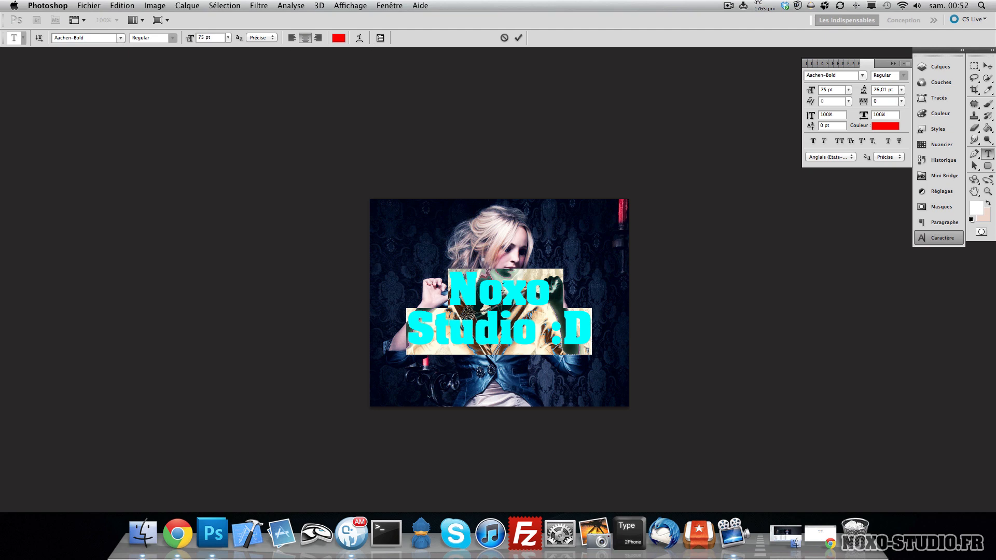
# - Set the text colour to olive green 617c11
pyautogui.click(339, 37)
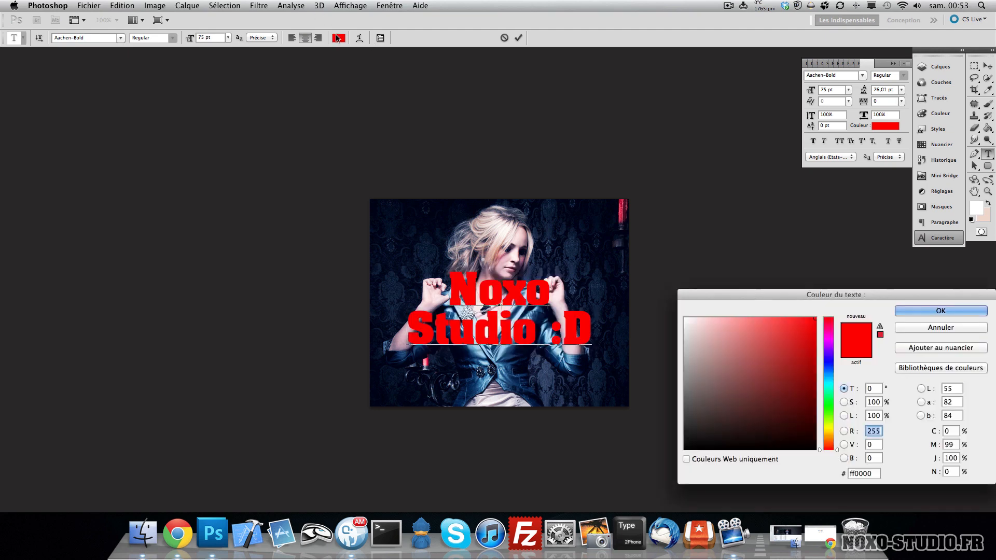
pyautogui.click(831, 382)
pyautogui.click(788, 381)
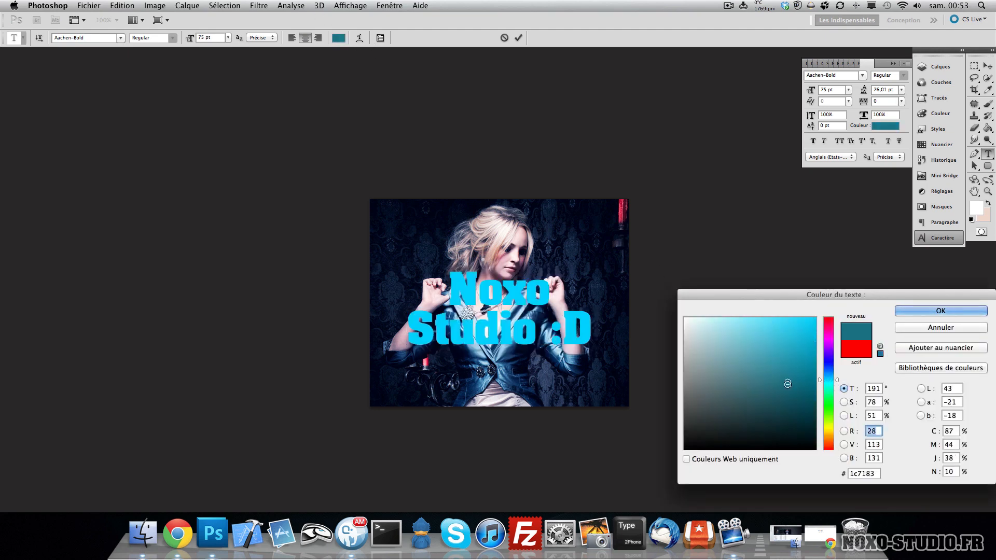
pyautogui.moveTo(829, 380)
pyautogui.mouseDown()
pyautogui.moveTo(829, 398)
pyautogui.moveTo(829, 384)
pyautogui.mouseUp()
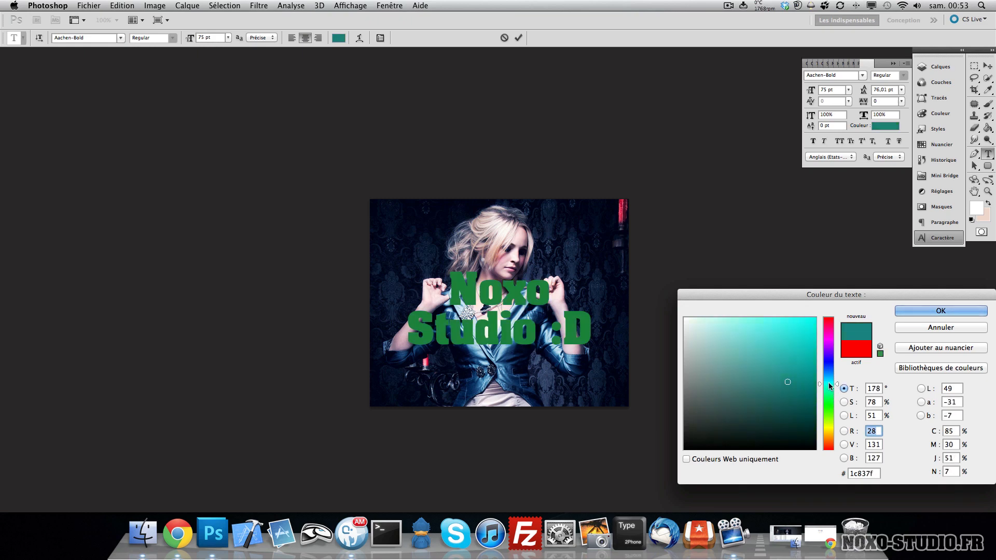
pyautogui.click(829, 428)
pyautogui.click(829, 423)
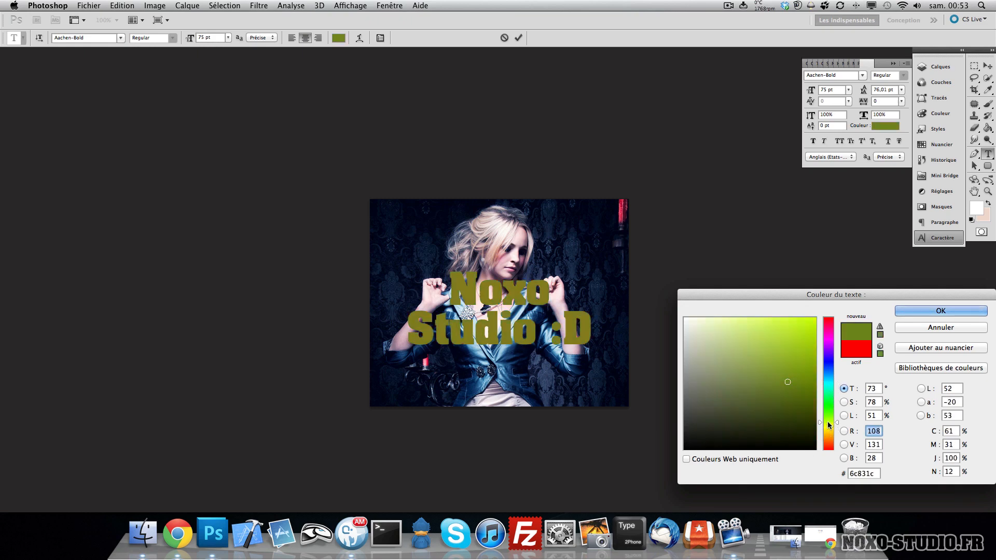
pyautogui.click(798, 347)
pyautogui.click(799, 385)
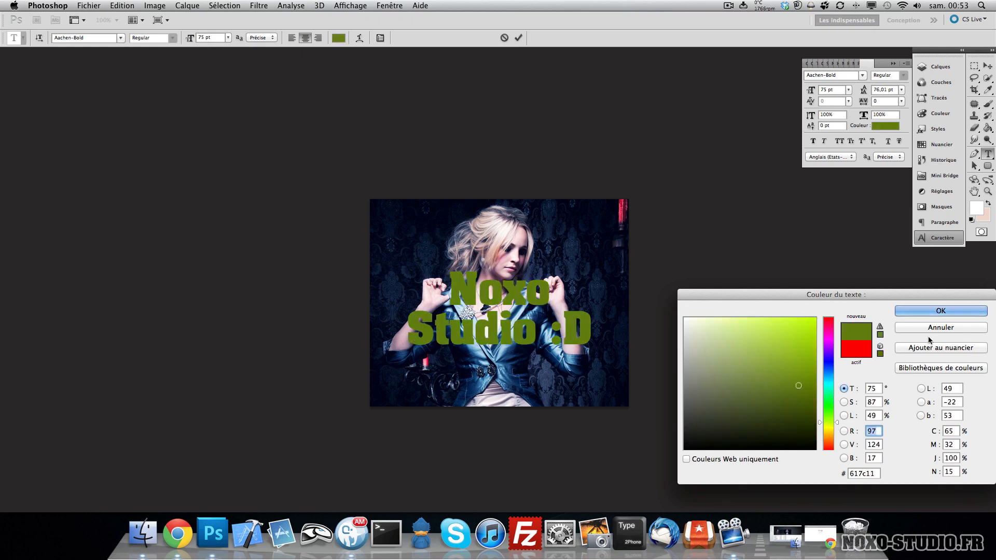
pyautogui.click(963, 310)
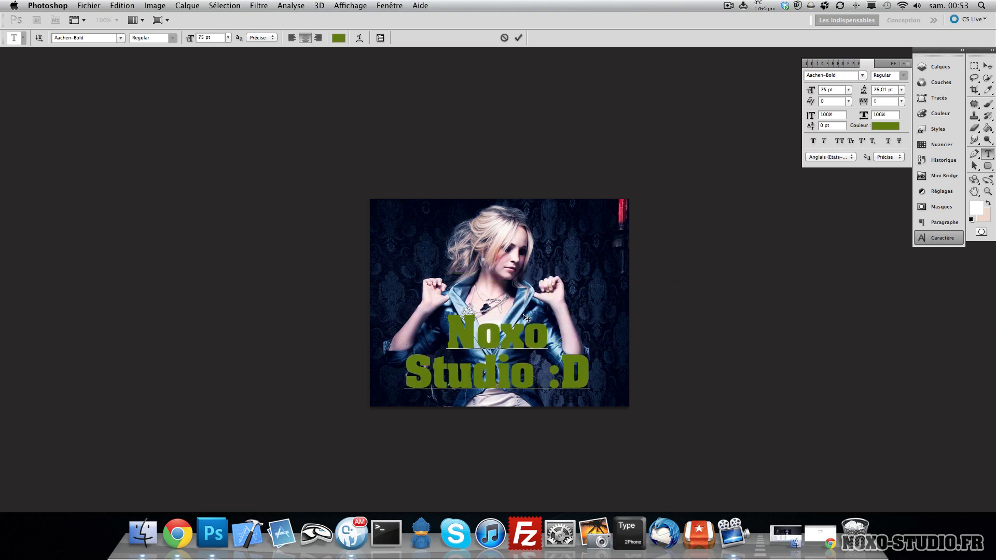
# - Try adjusting the tracking of the word 'Noxo' and undo it
pyautogui.doubleClick(525, 318)
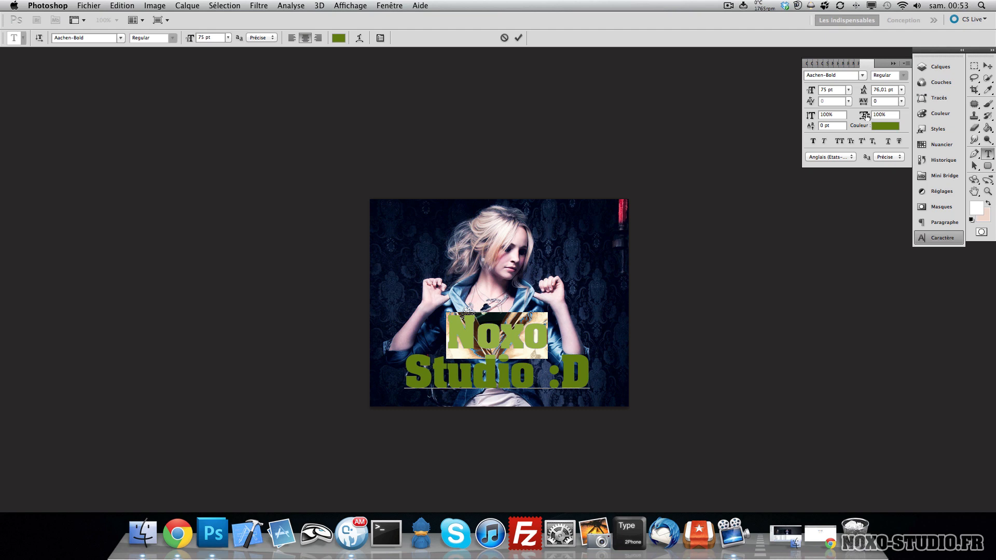
pyautogui.moveTo(863, 102); pyautogui.dragTo(880, 98)
pyautogui.press('super+z')
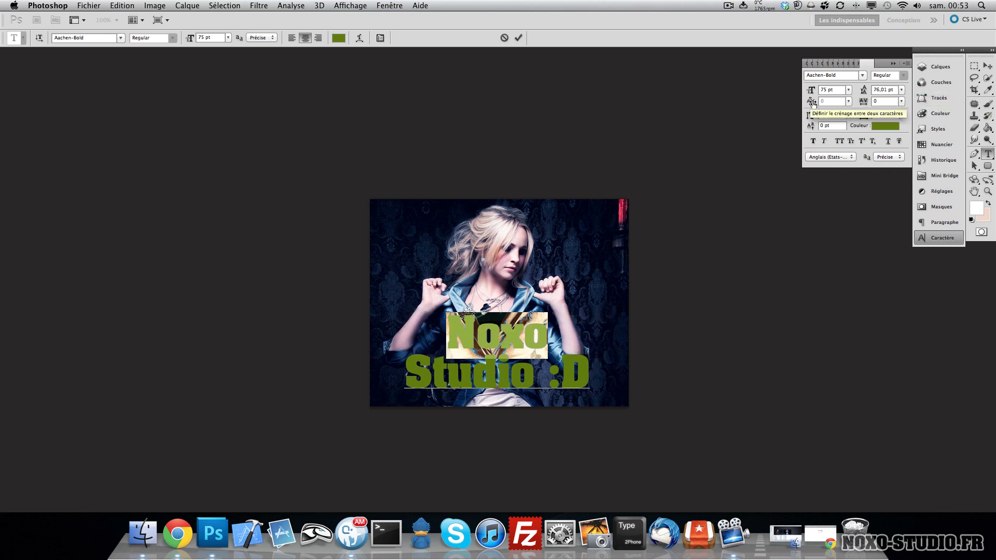
# - Set the kerning in the 'Studio :D' line to 0
pyautogui.click(497, 374)
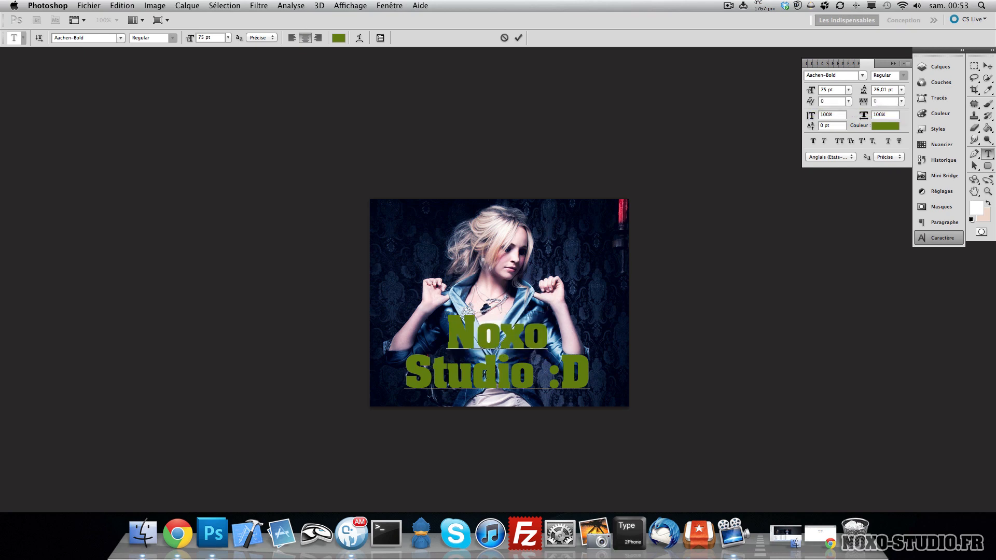
pyautogui.tripleClick(499, 373)
pyautogui.click(472, 372)
pyautogui.moveTo(812, 103)
pyautogui.mouseDown()
pyautogui.moveTo(782, 103)
pyautogui.moveTo(873, 106)
pyautogui.moveTo(830, 104)
pyautogui.mouseUp()
pyautogui.write('0')
pyautogui.press('Return')
# - Try vertical scaling and baseline shift on all the text, undoing both
pyautogui.press('super+a')
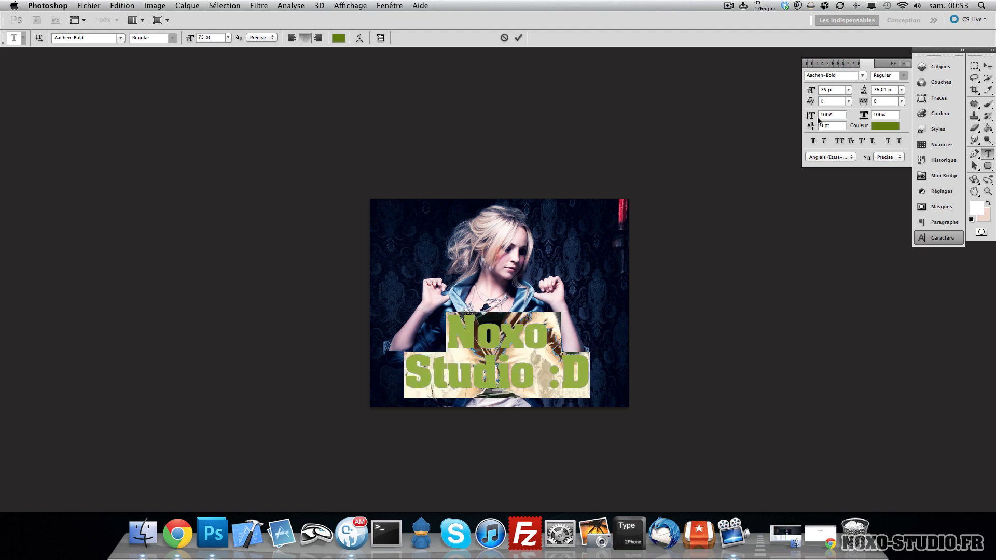
pyautogui.moveTo(803, 119); pyautogui.dragTo(911, 120)
pyautogui.press('super+z')
pyautogui.press('super+z')
pyautogui.moveTo(811, 131); pyautogui.dragTo(806, 139)
pyautogui.press('super+z')
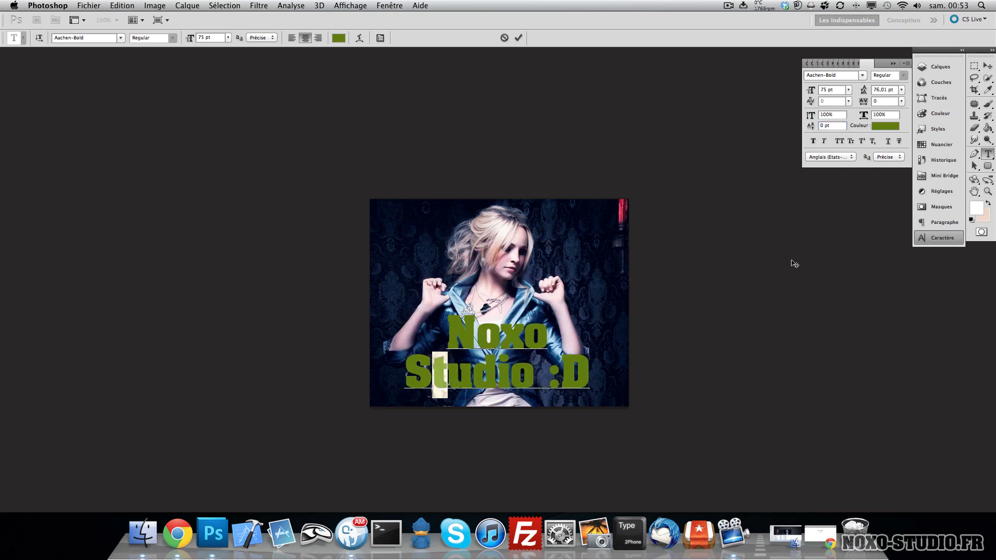
# - Raise the 't' of 'Studio' with a 28 pt baseline shift and commit the text
pyautogui.moveTo(821, 130); pyautogui.dragTo(826, 129)
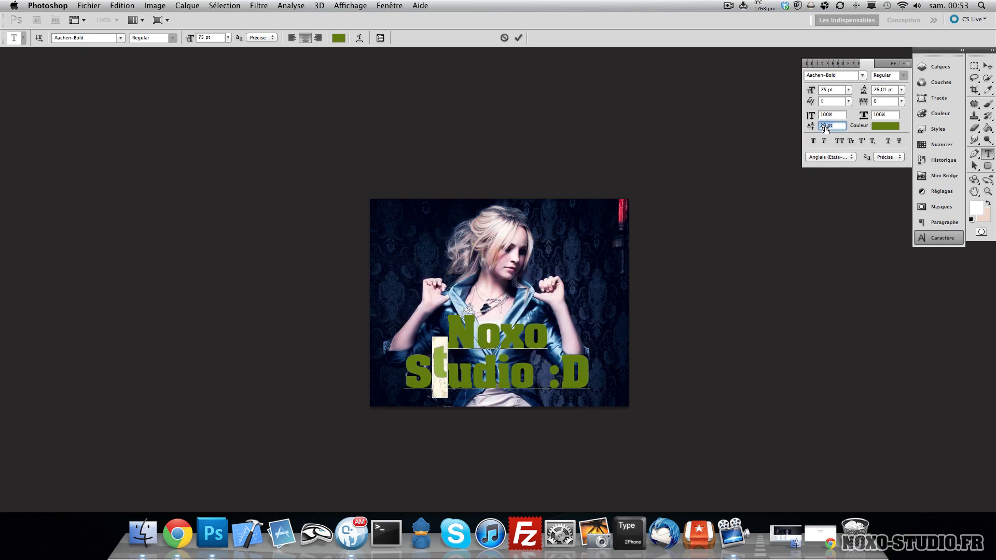
pyautogui.click(488, 373)
pyautogui.moveTo(453, 375); pyautogui.dragTo(470, 375)
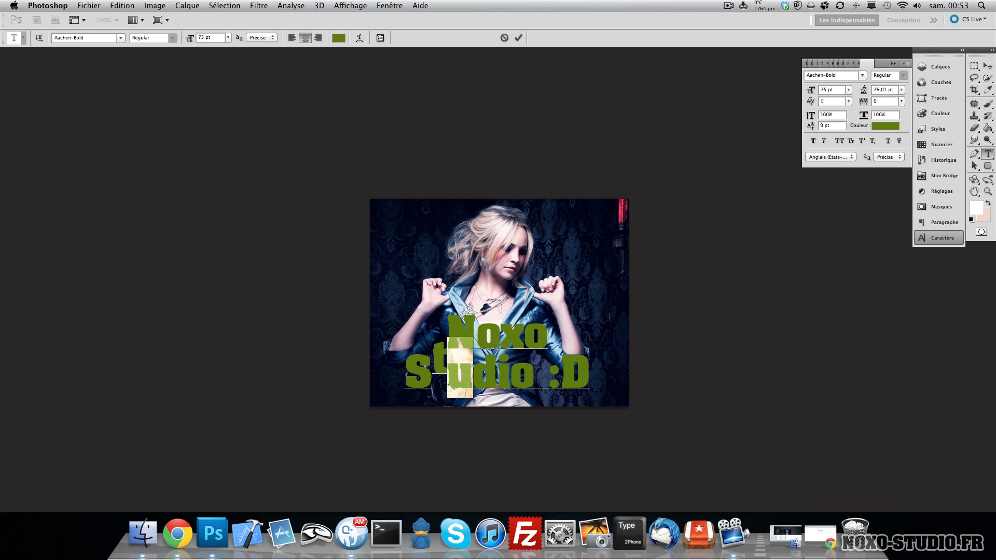
pyautogui.moveTo(812, 126); pyautogui.dragTo(796, 128)
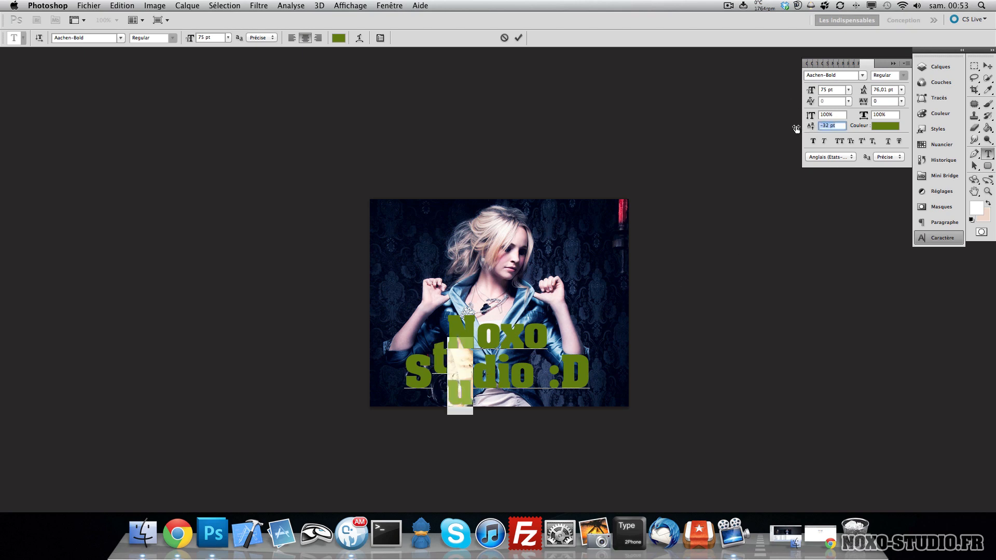
pyautogui.press('super+z')
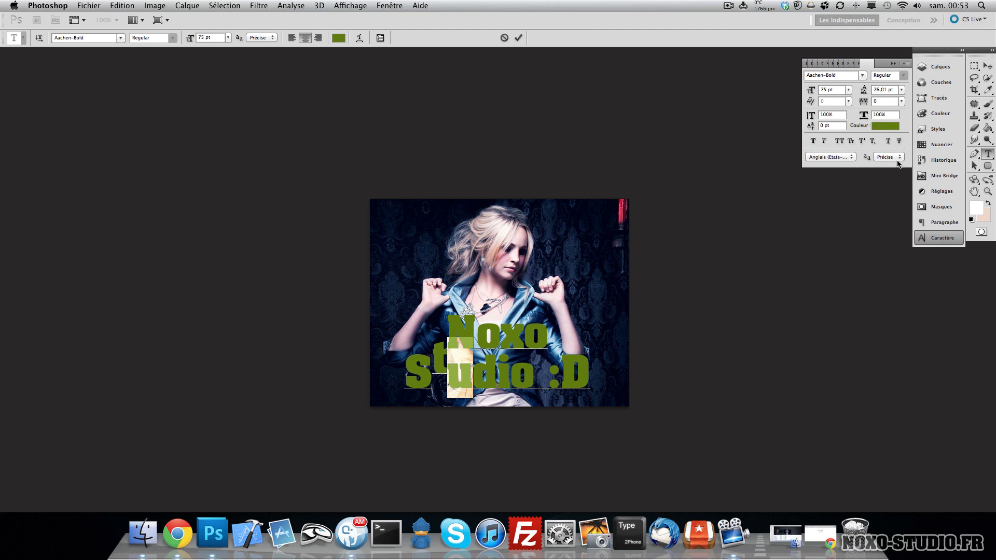
pyautogui.press('super+Return')
# - Delete the text layer
pyautogui.click(451, 368)
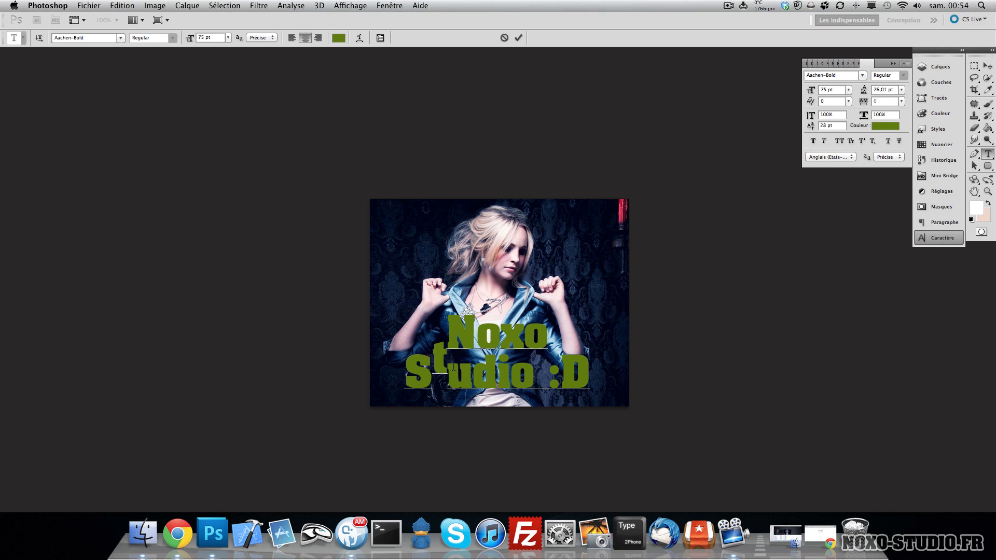
pyautogui.press('super+Return')
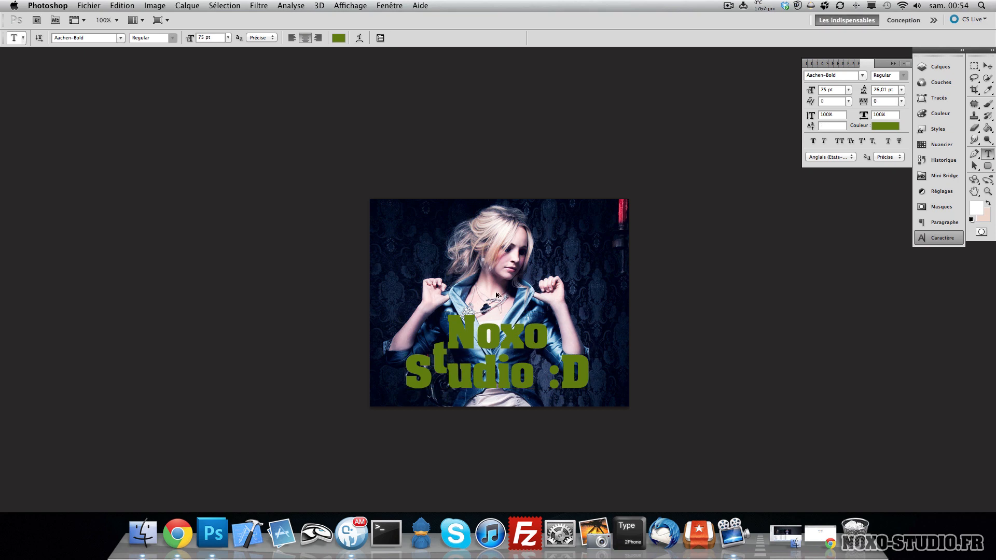
pyautogui.press('Delete')
# - Create a centred two-line text layer reading 'Noxo' and 'Studio', then open the Layers panel
pyautogui.click(422, 353)
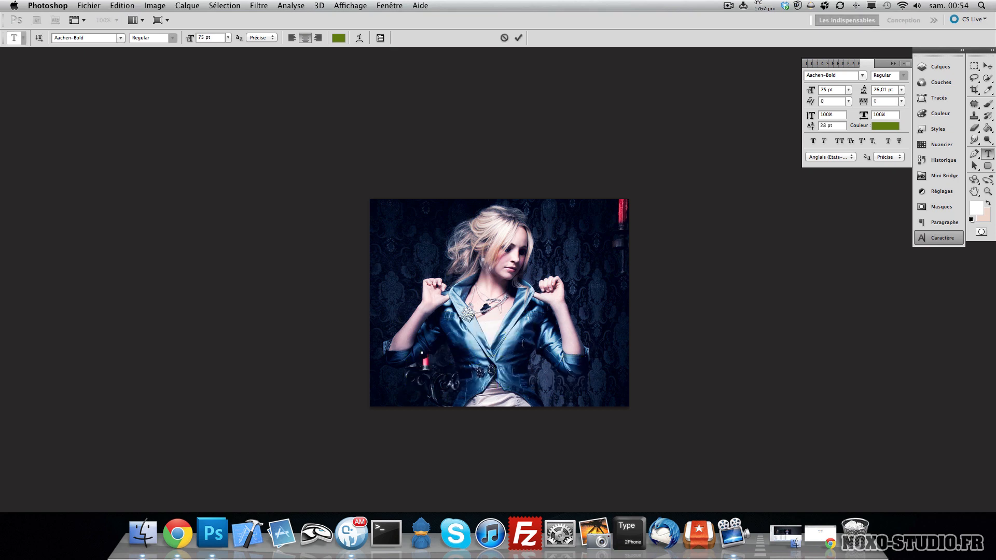
pyautogui.write('Noxo')
pyautogui.press('Return')
pyautogui.write('N')
pyautogui.press('BackSpace')
pyautogui.write('Studio')
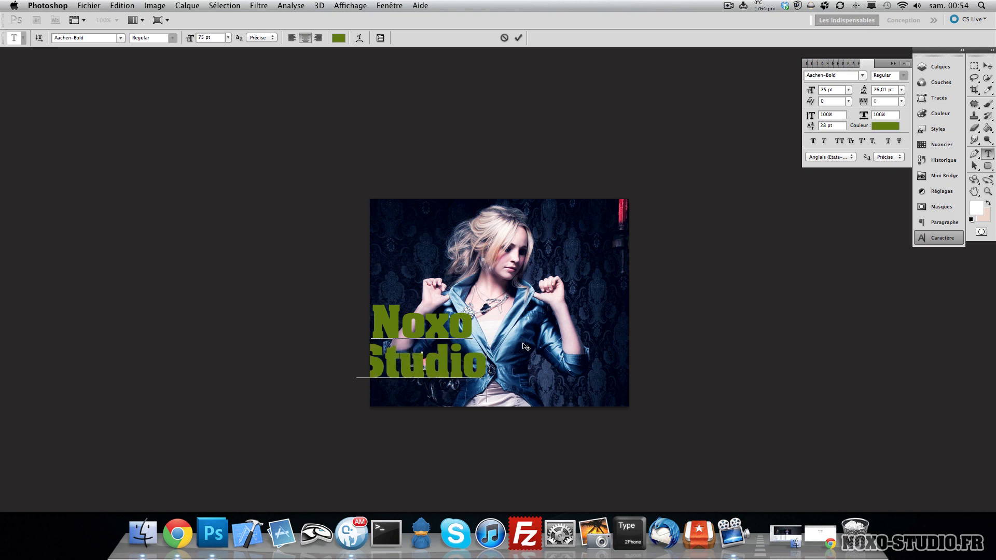
pyautogui.moveTo(508, 303); pyautogui.dragTo(582, 315)
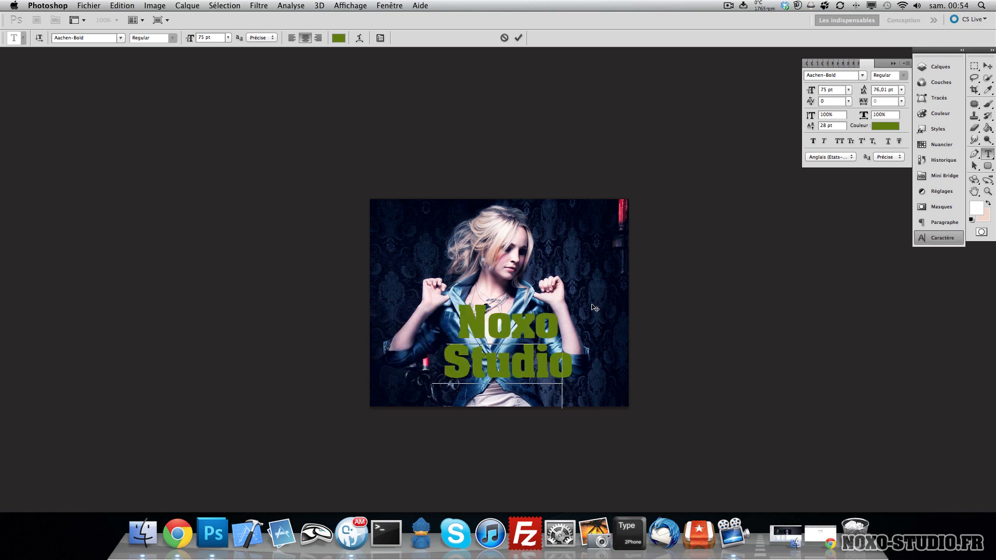
pyautogui.hotkey('ctrl', 'Return')
pyautogui.press('v')
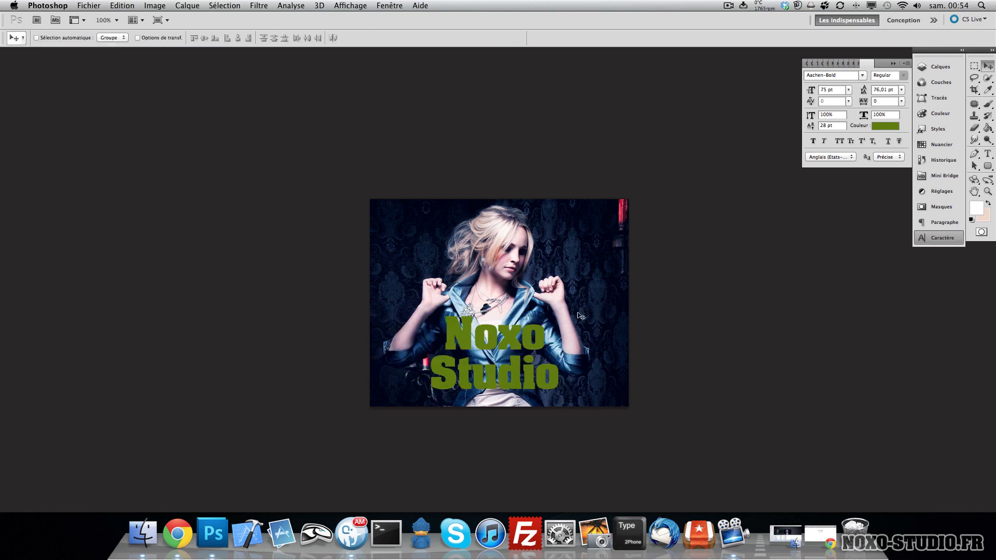
pyautogui.click(942, 69)
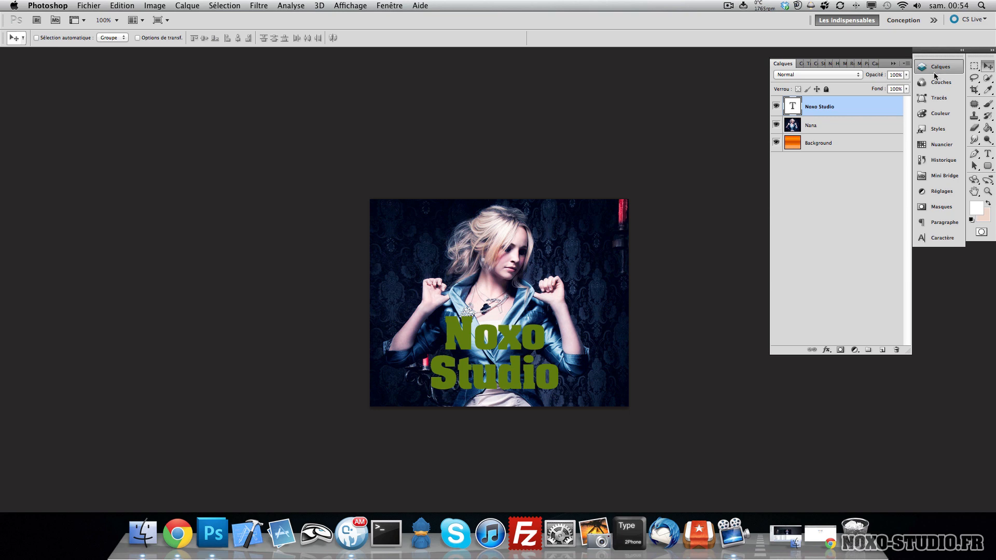
# - Try drawing a rounded rectangle shape across the upper part of the image, undoing it
pyautogui.click(974, 166)
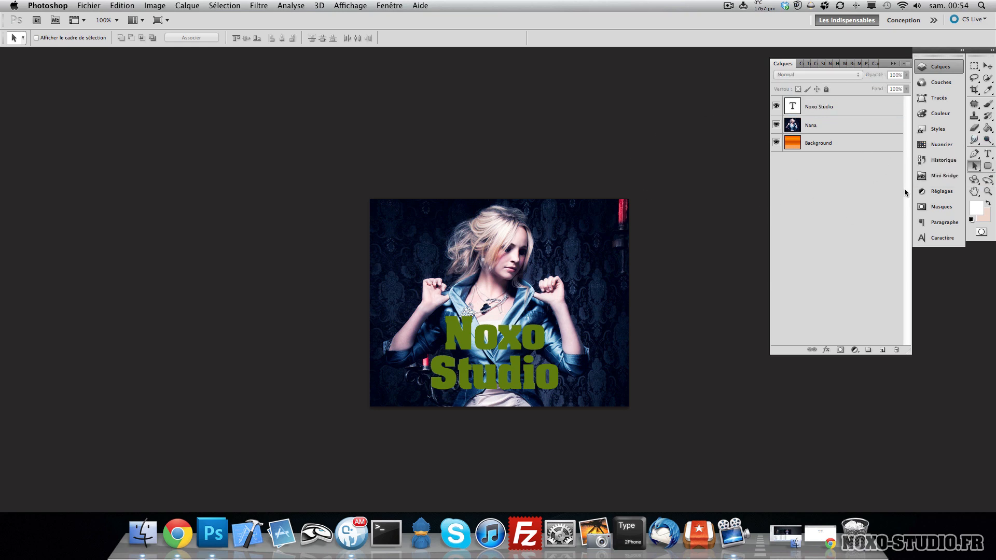
pyautogui.click(987, 166)
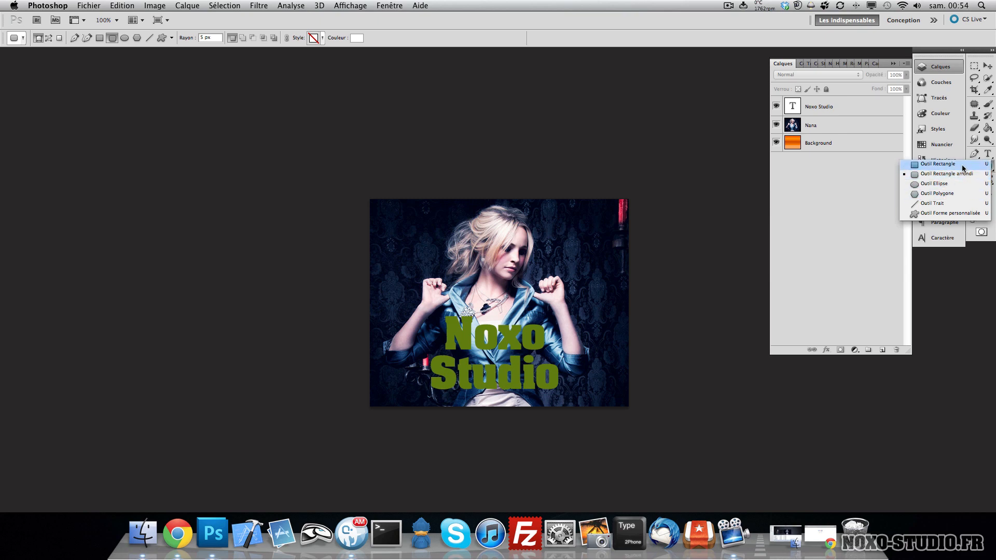
pyautogui.click(964, 174)
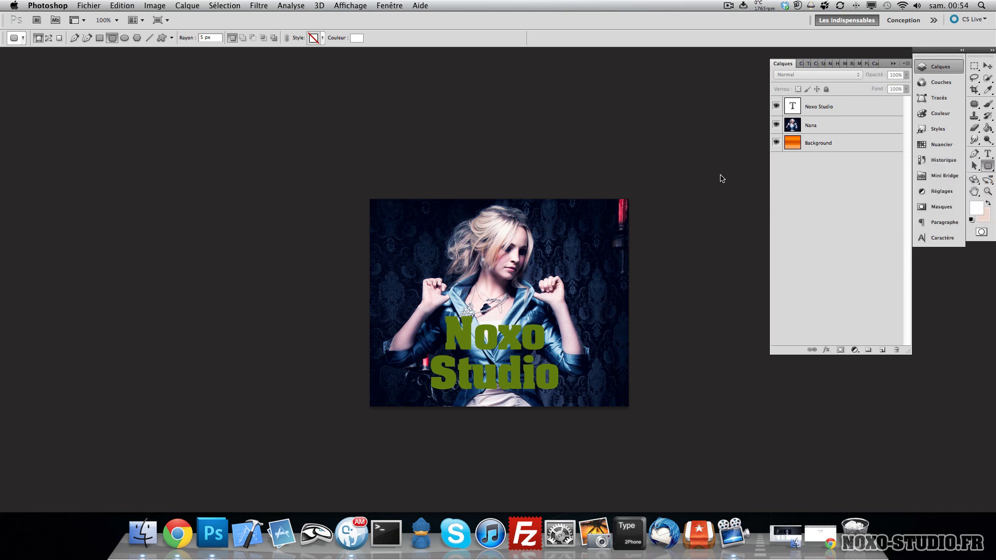
pyautogui.moveTo(338, 167); pyautogui.dragTo(596, 231)
pyautogui.press('super+z')
# - Try drawing an ellipse shape over the model's head area, undoing it
pyautogui.click(99, 37)
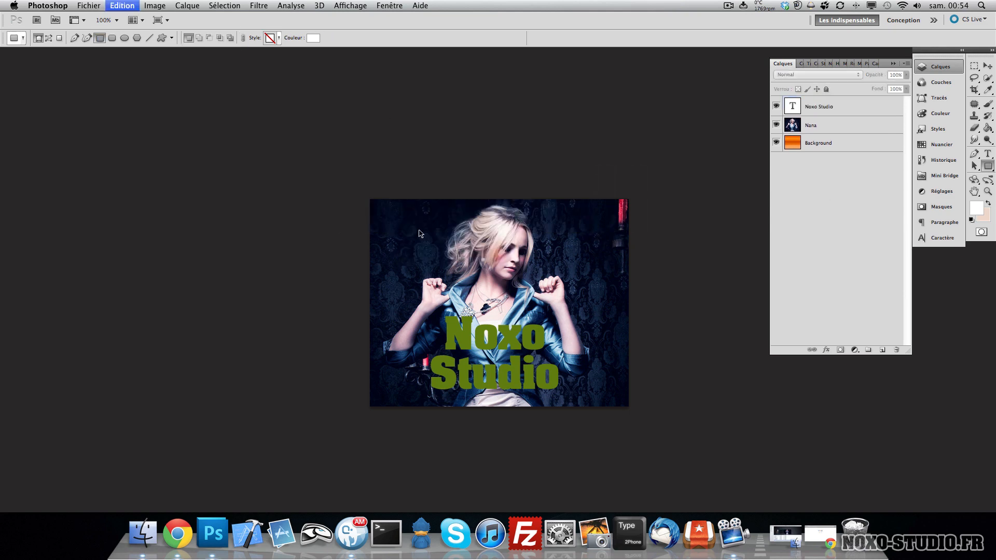
pyautogui.click(125, 38)
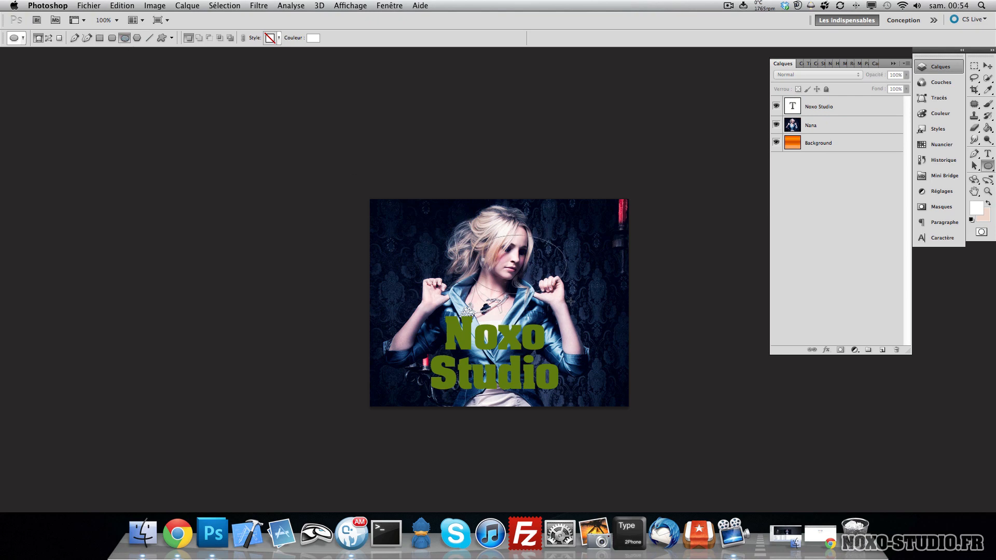
pyautogui.moveTo(465, 235); pyautogui.dragTo(743, 375)
pyautogui.hotkey('ctrl', 'z')
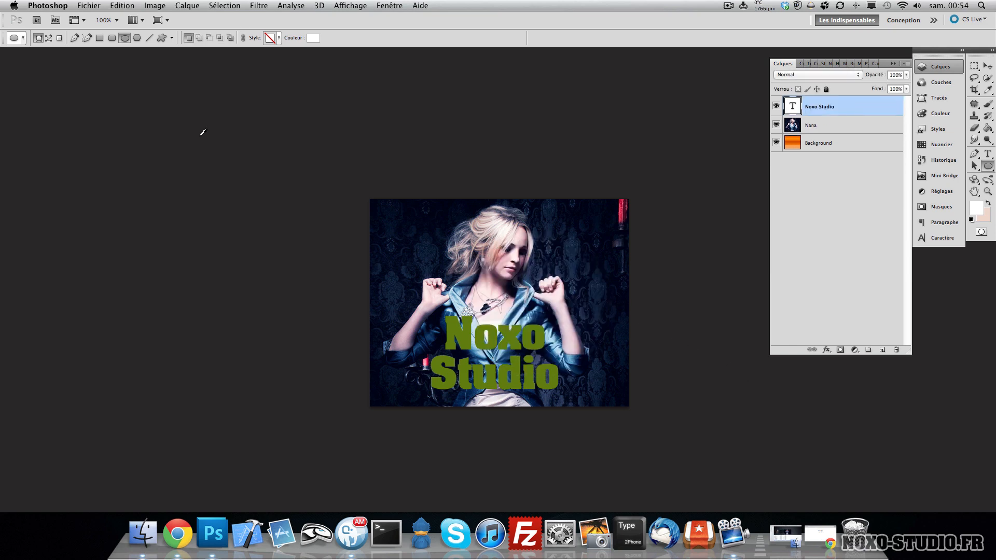
# - Try drawing polygon shapes, including one with 100 sides, undoing each of them
pyautogui.click(137, 37)
pyautogui.moveTo(450, 257); pyautogui.dragTo(526, 299)
pyautogui.hotkey('ctrl', 'z')
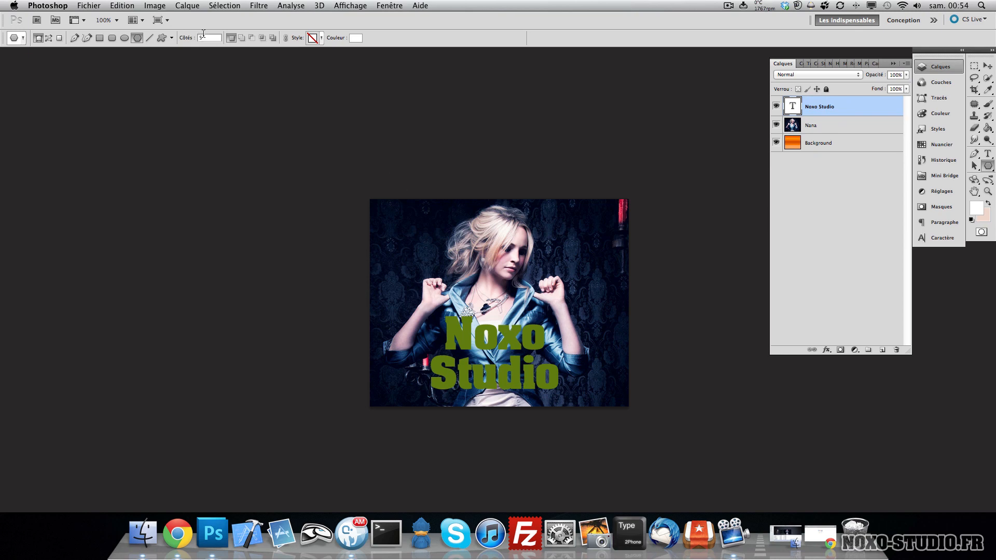
pyautogui.click(187, 38)
pyautogui.write('100')
pyautogui.press('Return')
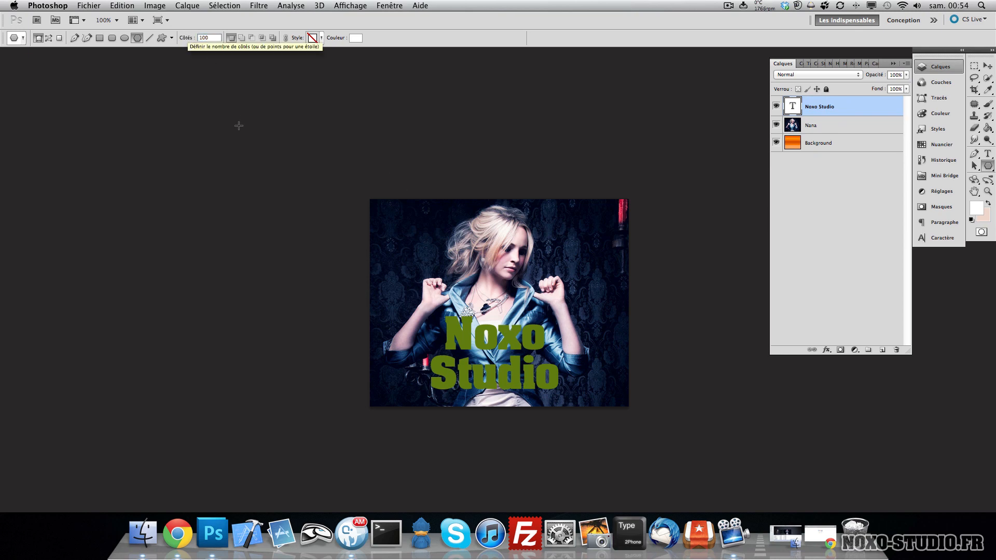
pyautogui.moveTo(429, 263); pyautogui.dragTo(444, 274)
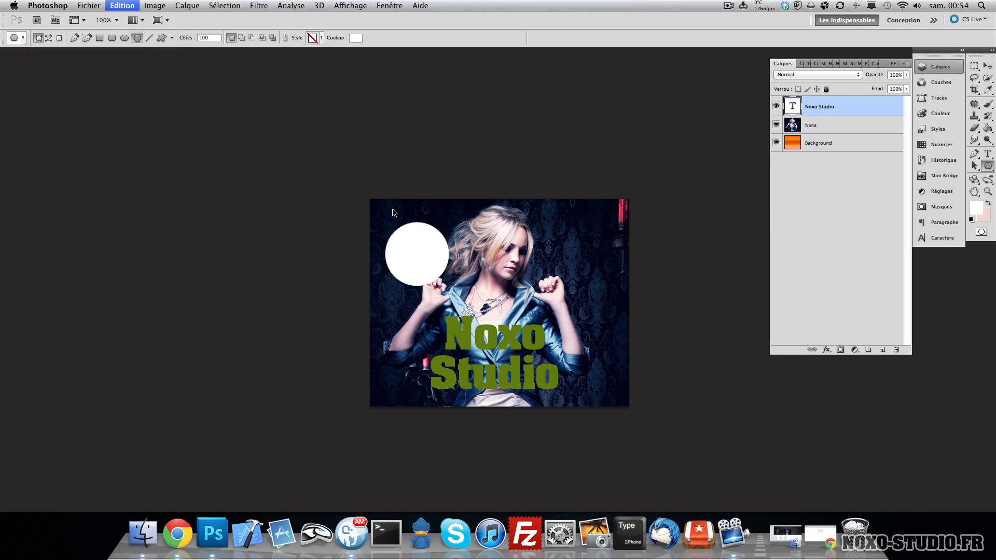
pyautogui.press('super+z')
# - Draw a 10-sided polygon shape at the image's upper left
pyautogui.write('10')
pyautogui.press('Return')
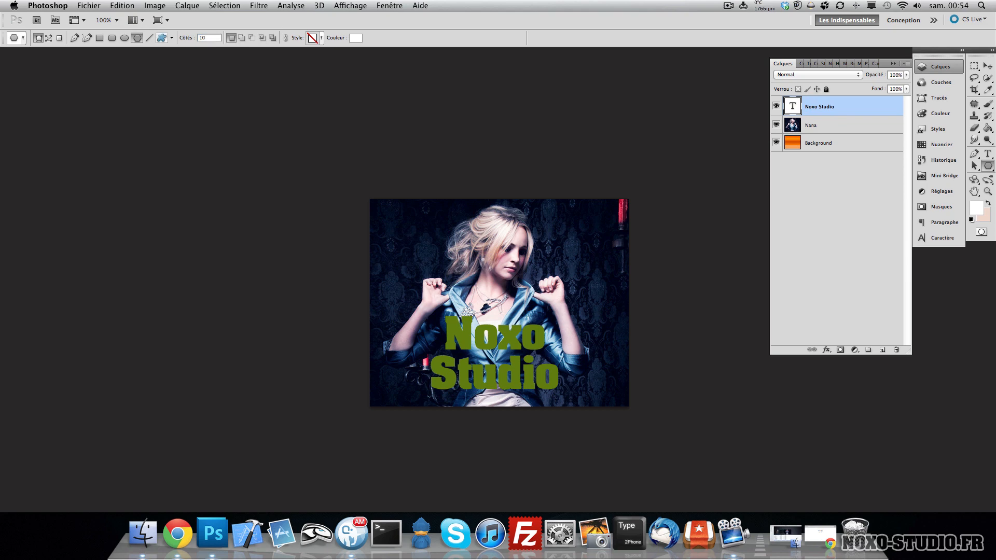
pyautogui.moveTo(437, 265); pyautogui.dragTo(410, 262)
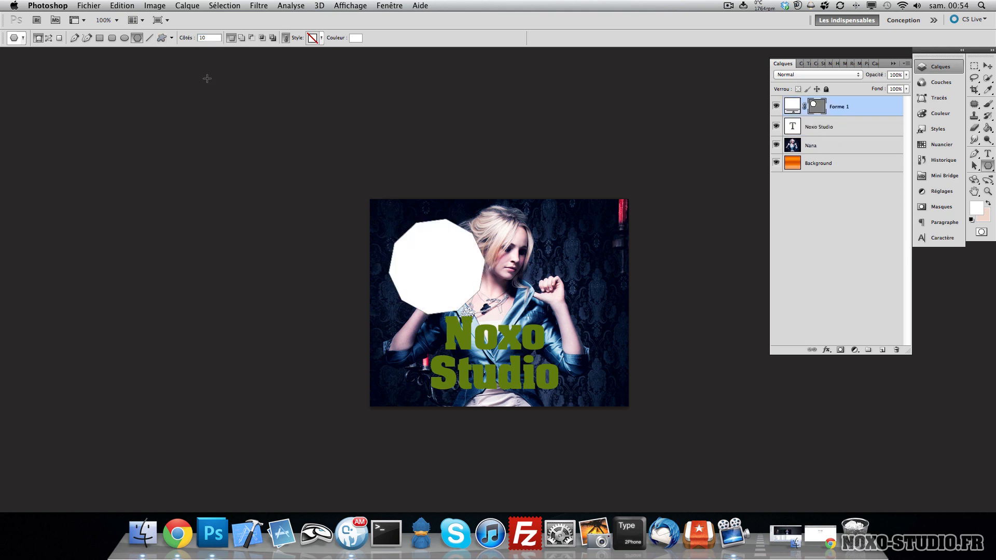
# - Place a music note custom shape beside the model's head, undoing an extra note drawn
pyautogui.click(212, 35)
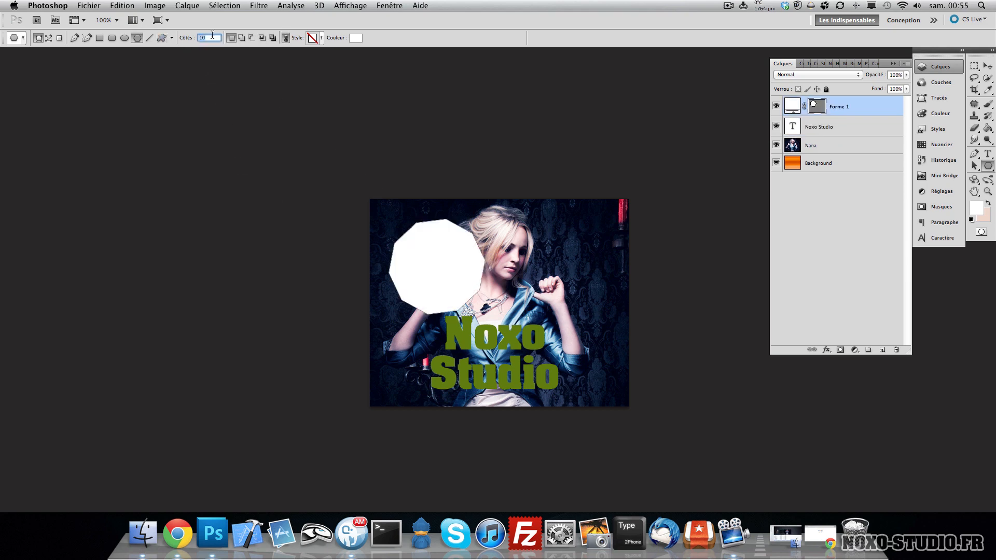
pyautogui.click(162, 37)
pyautogui.click(213, 38)
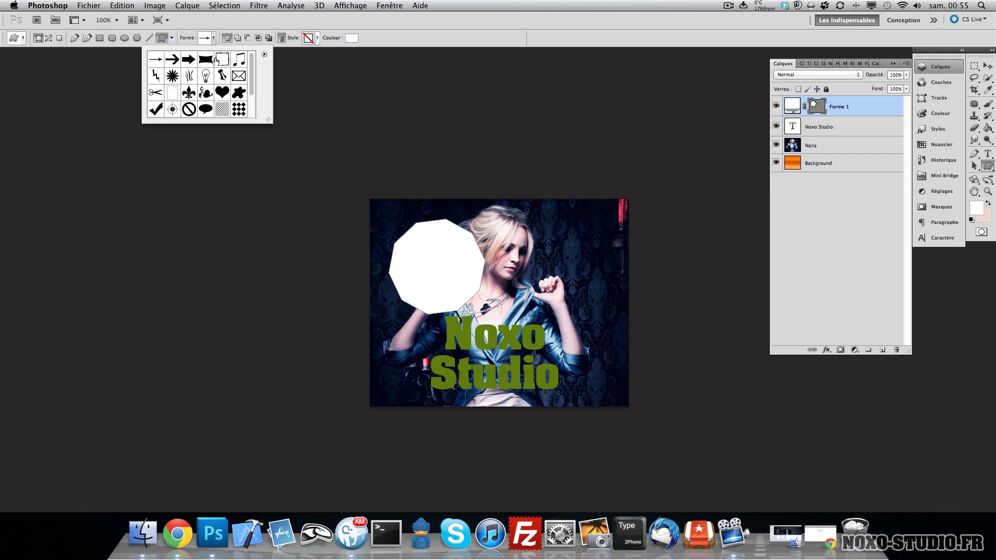
pyautogui.click(240, 60)
pyautogui.click(559, 256)
pyautogui.press('super+z')
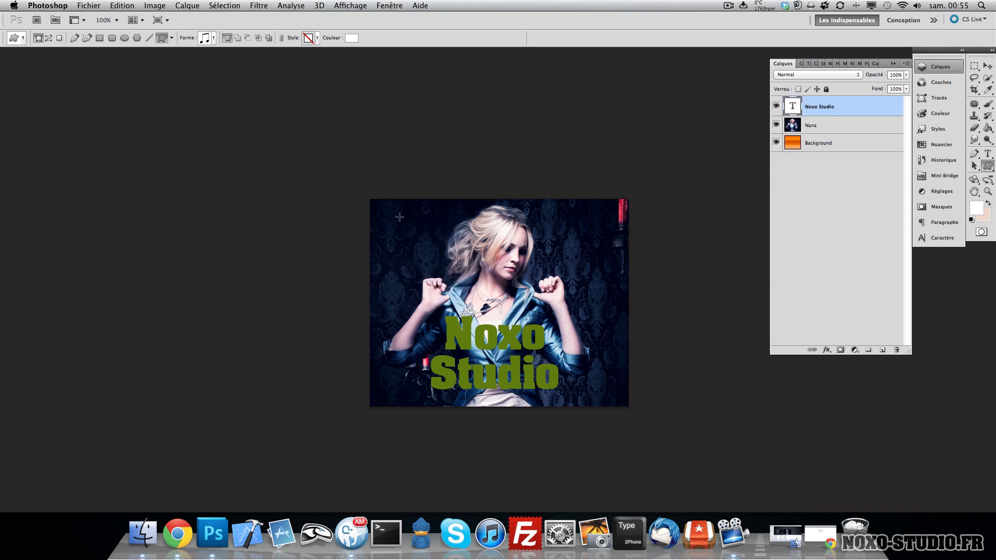
pyautogui.moveTo(564, 230)
pyautogui.mouseDown()
pyautogui.moveTo(604, 274)
pyautogui.moveTo(612, 311)
pyautogui.mouseUp()
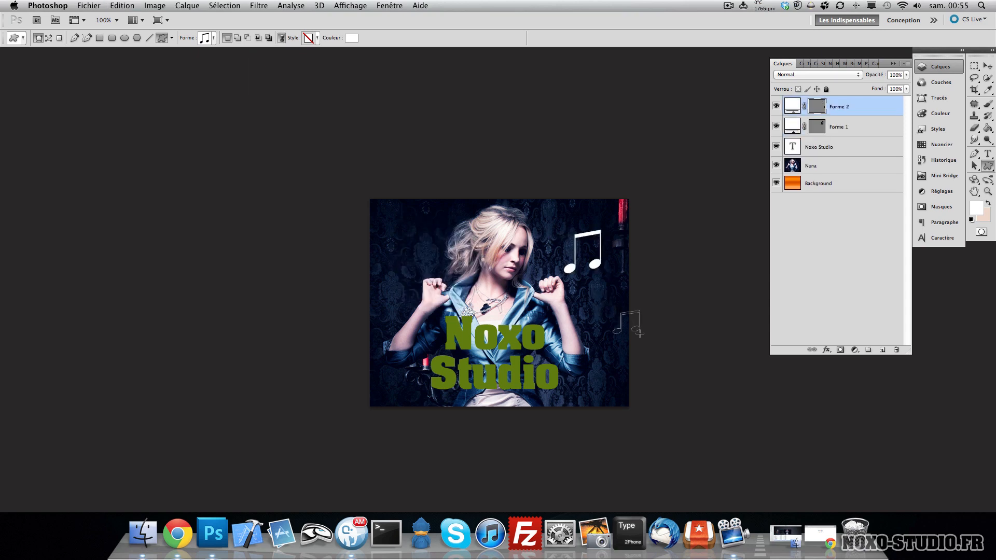
pyautogui.press('super+z')
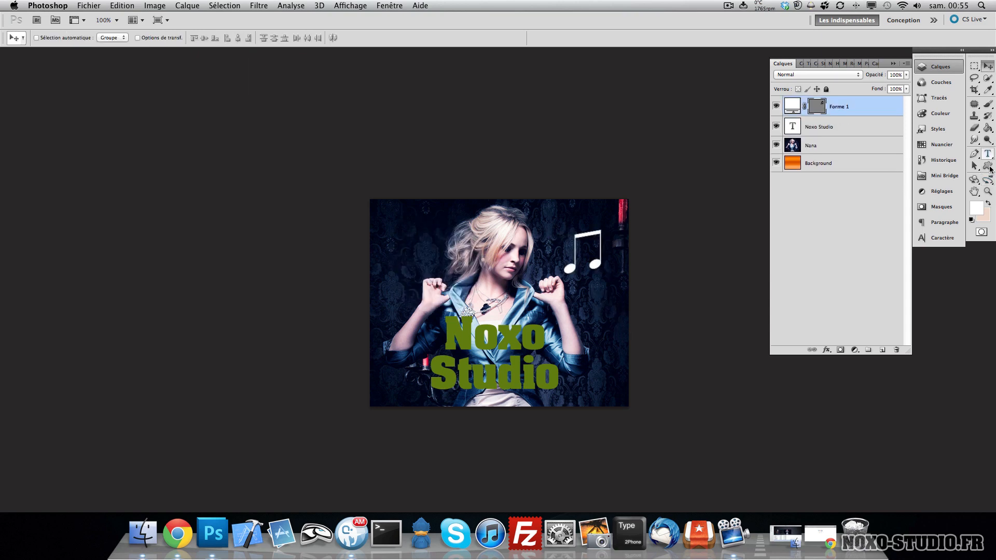
# - Try drawing lines with the Line tool, including one 30 px thick, undoing them
pyautogui.click(990, 167)
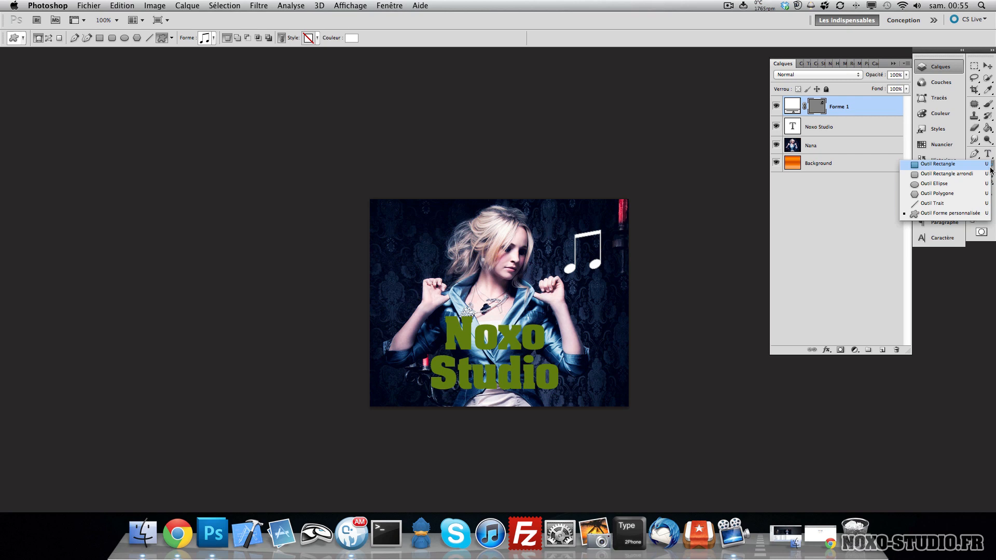
pyautogui.click(934, 210)
pyautogui.moveTo(546, 250); pyautogui.dragTo(590, 337)
pyautogui.press('super+z')
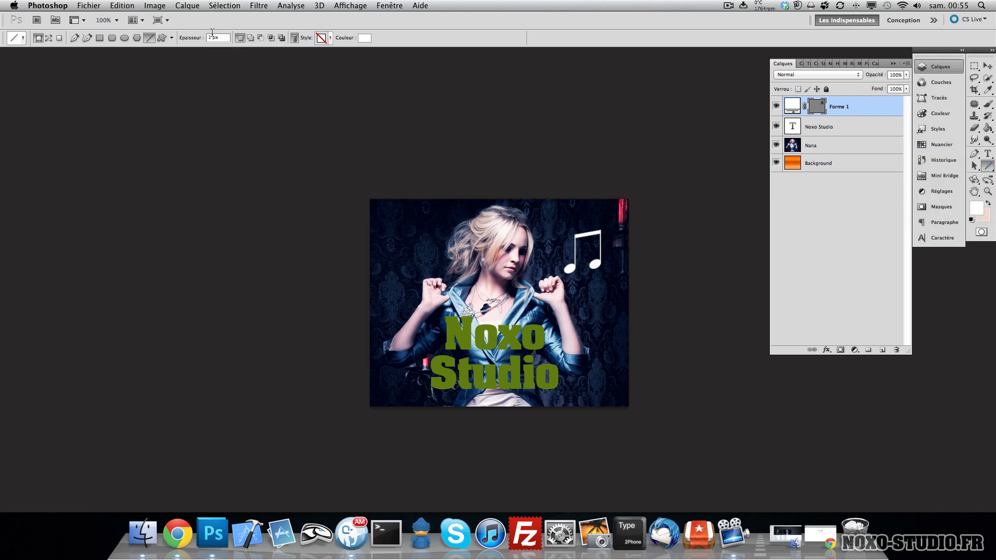
pyautogui.click(213, 36)
pyautogui.click(245, 40)
pyautogui.write('30')
pyautogui.press('Return')
pyautogui.moveTo(404, 247); pyautogui.dragTo(483, 287)
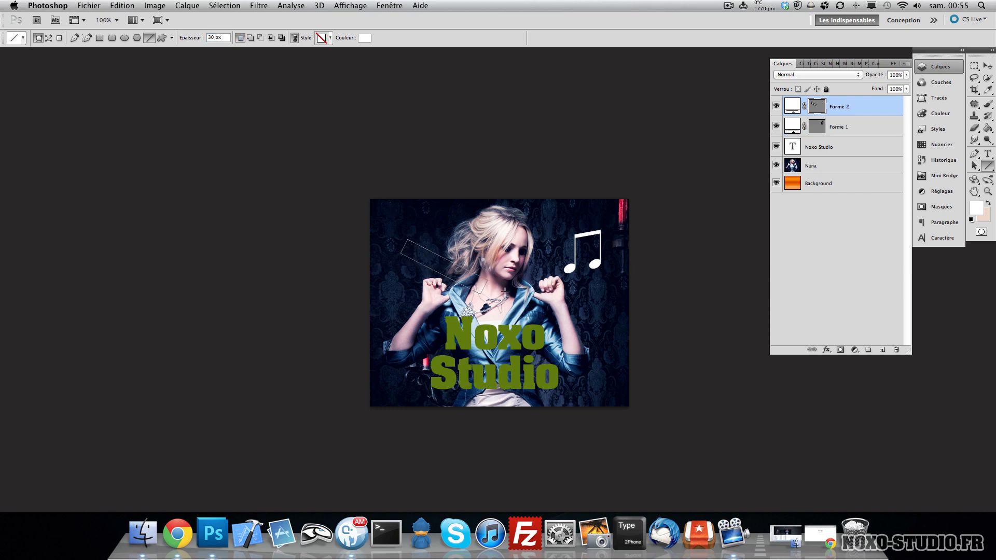
pyautogui.hotkey('ctrl', 'z')
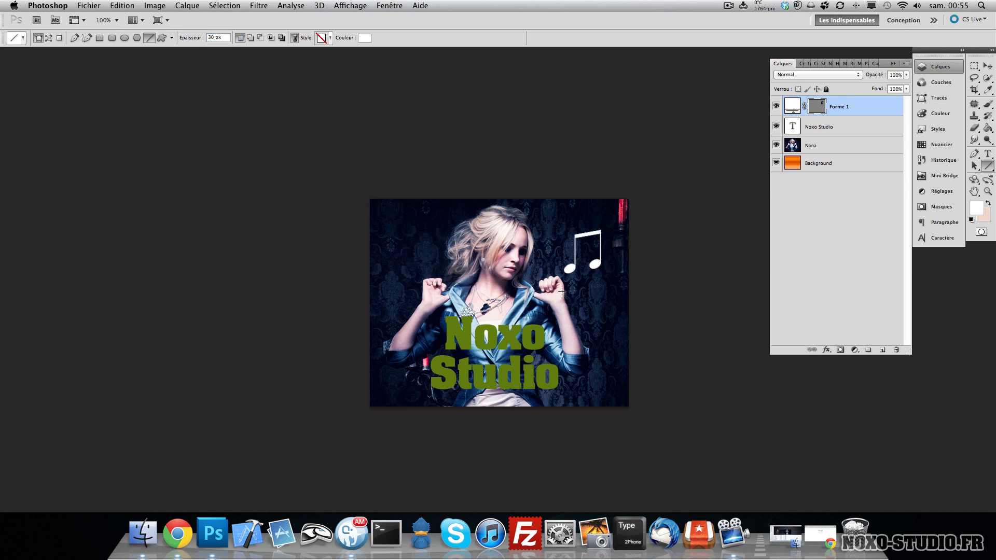
# - Switch to the Move tool and delete the music note shape layer
pyautogui.click(974, 180)
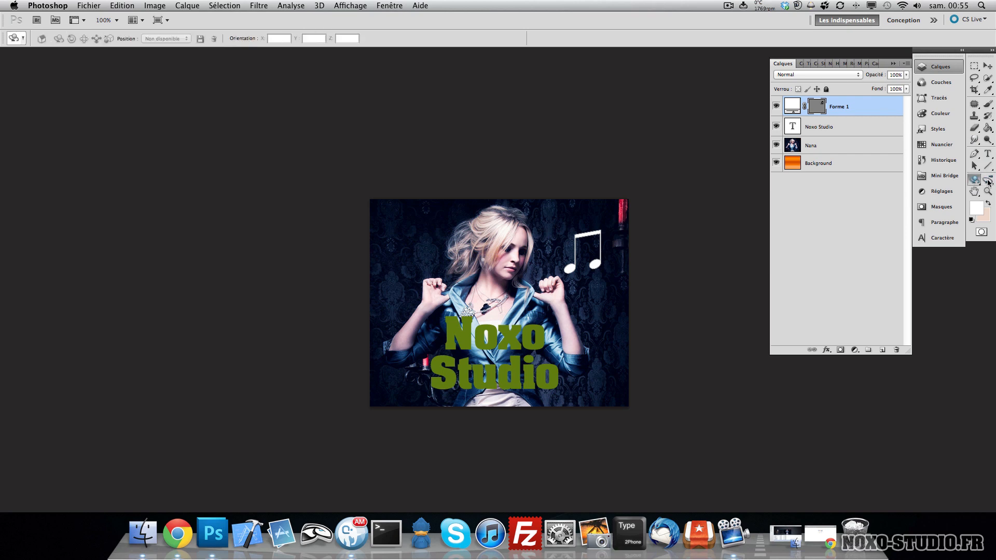
pyautogui.click(988, 66)
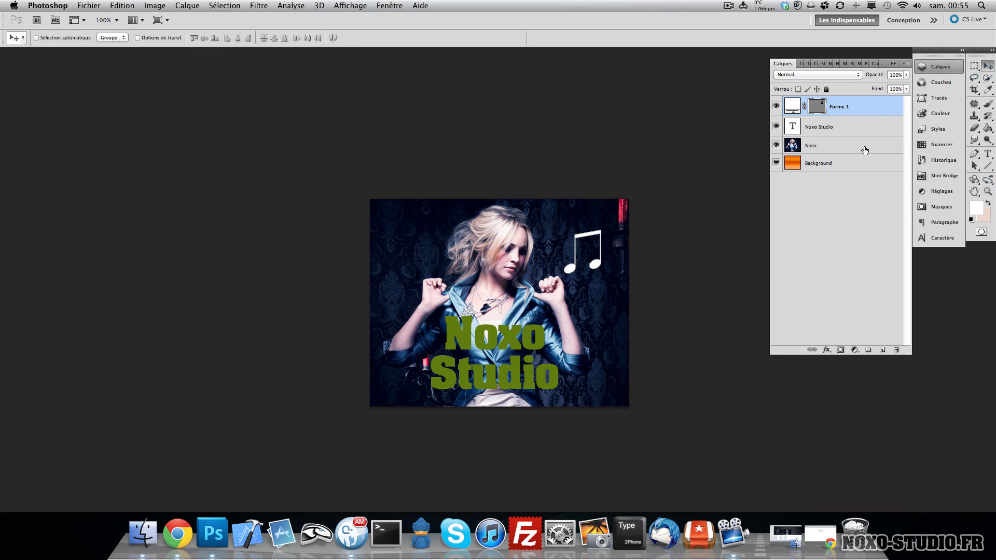
pyautogui.keyDown('shift'); pyautogui.click(846, 134); pyautogui.keyUp('shift')
pyautogui.click(879, 109)
pyautogui.press('Delete')
# - Scale down the Nana photo layer with Free Transform and move it toward the canvas centre
pyautogui.click(837, 122)
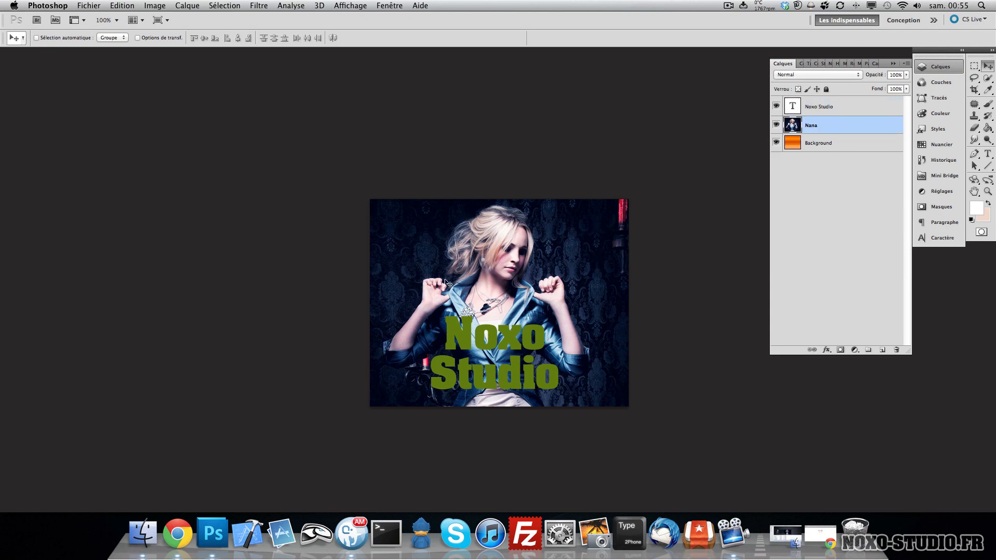
pyautogui.press('super+t')
pyautogui.moveTo(371, 199); pyautogui.dragTo(458, 270)
pyautogui.doubleClick(555, 303)
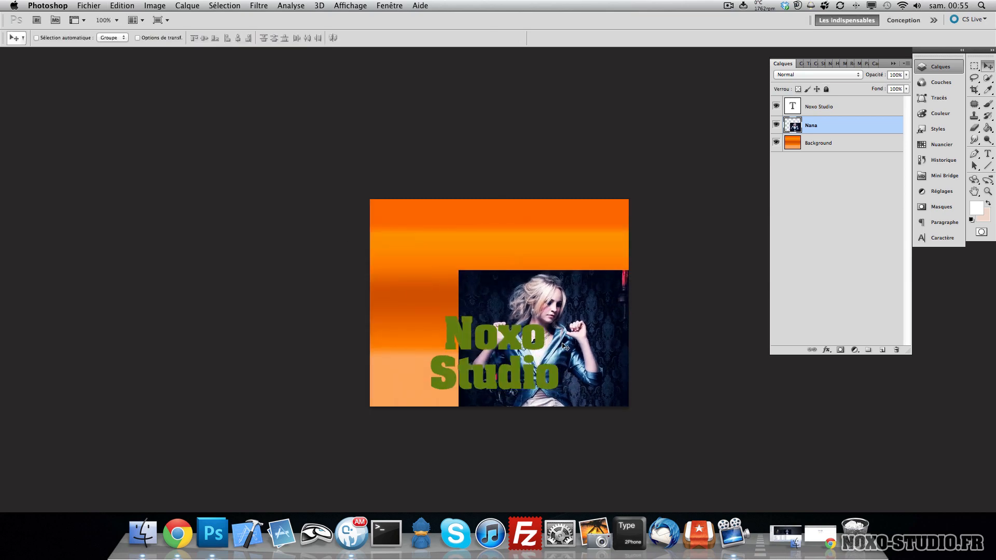
pyautogui.moveTo(496, 330); pyautogui.dragTo(546, 328)
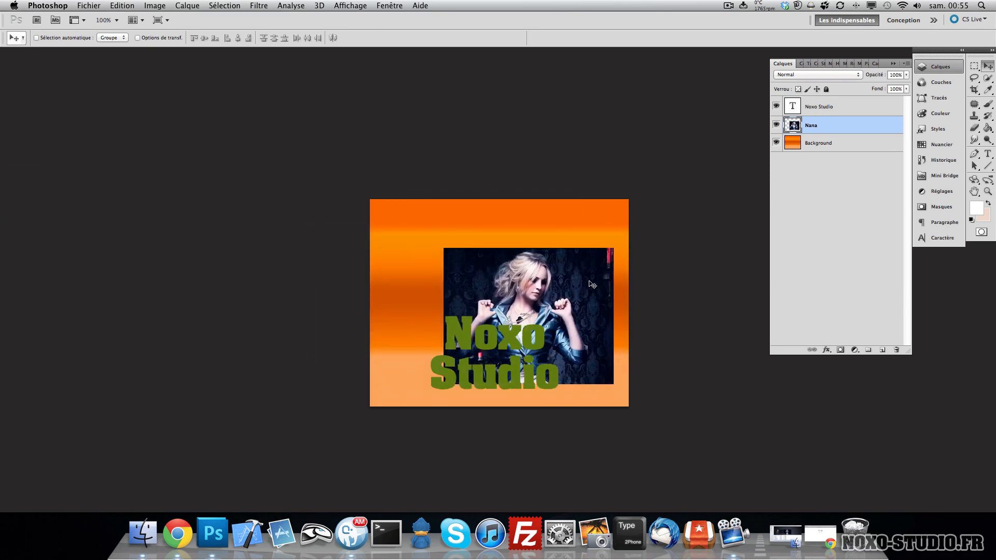
# - Select the whole canvas, centre the Nana layer horizontally and vertically on it, and deselect
pyautogui.press('super+a')
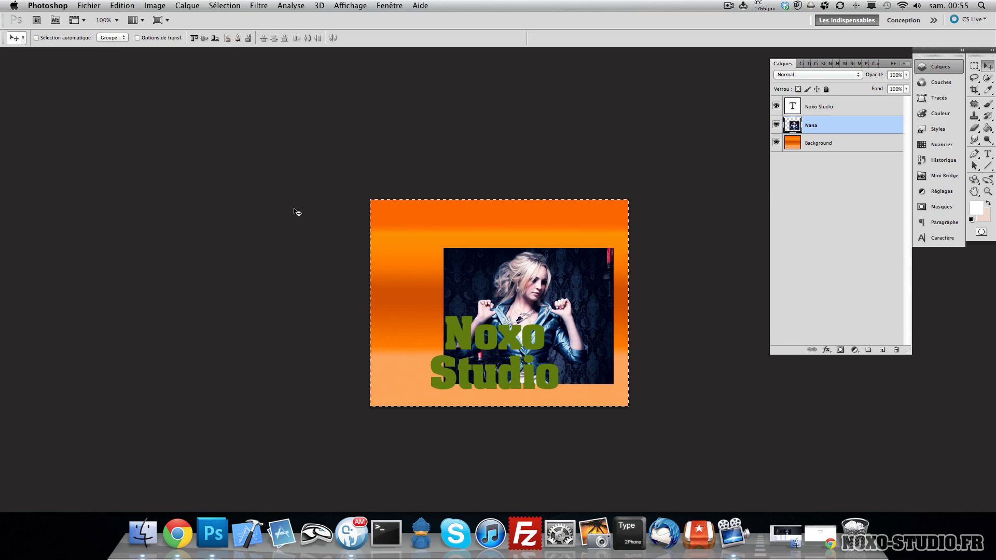
pyautogui.click(227, 38)
pyautogui.click(248, 37)
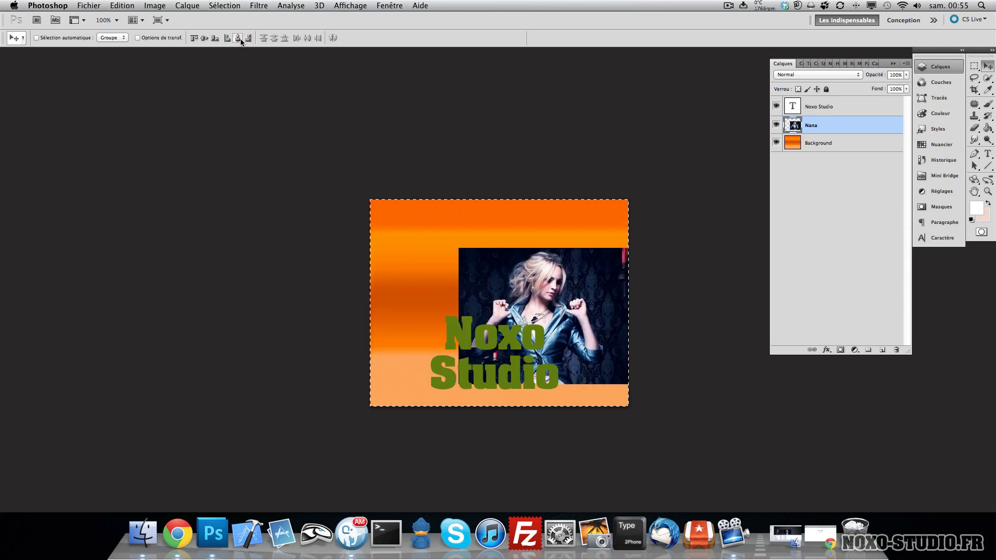
pyautogui.click(238, 38)
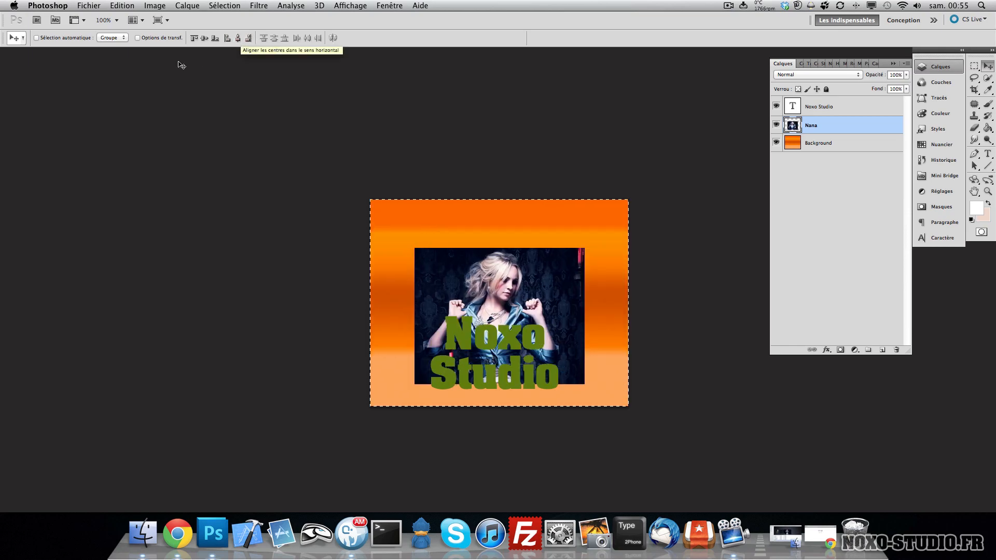
pyautogui.click(194, 38)
pyautogui.click(215, 38)
pyautogui.click(205, 38)
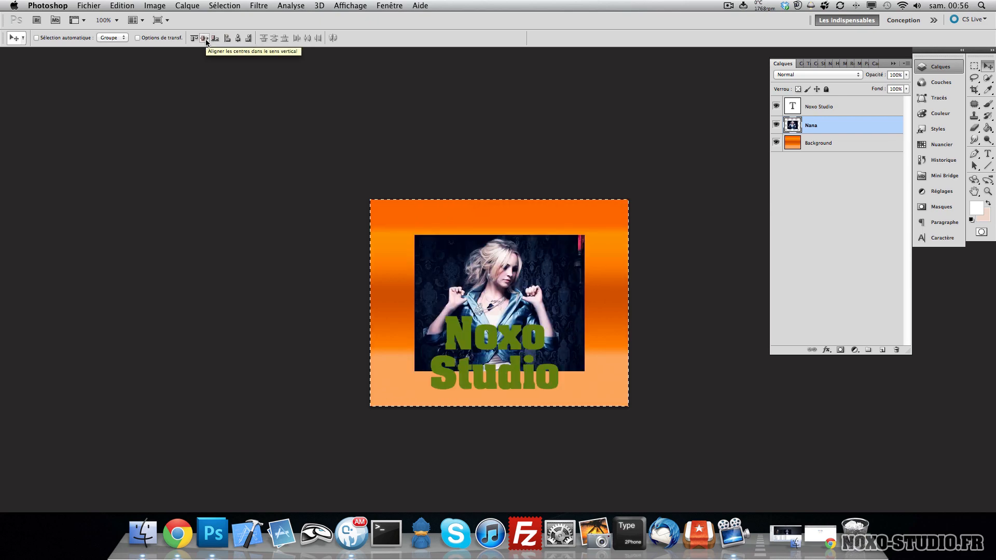
pyautogui.press('super+d')
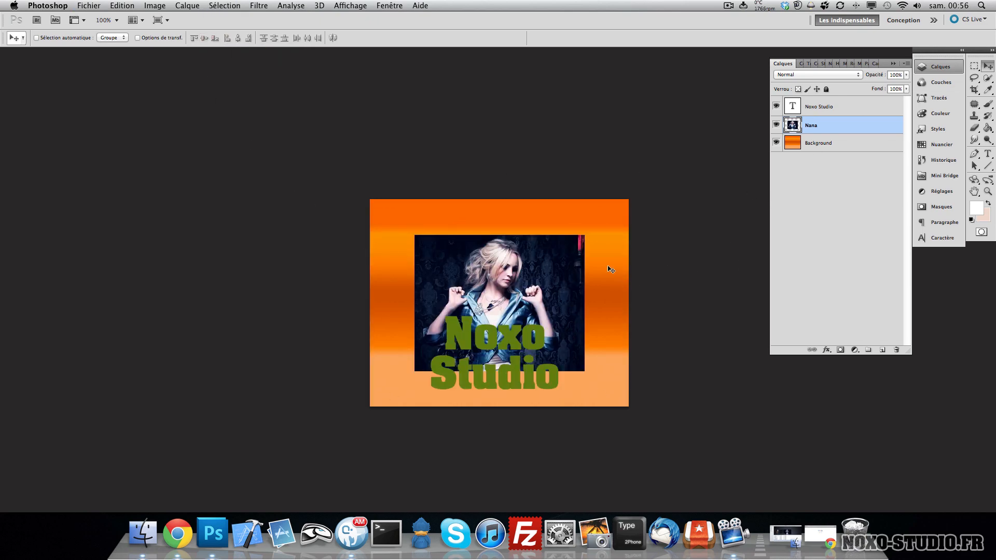
# - Retype the text layer as a single line reading 'Noxo Studio'
pyautogui.click(820, 102)
pyautogui.press('t')
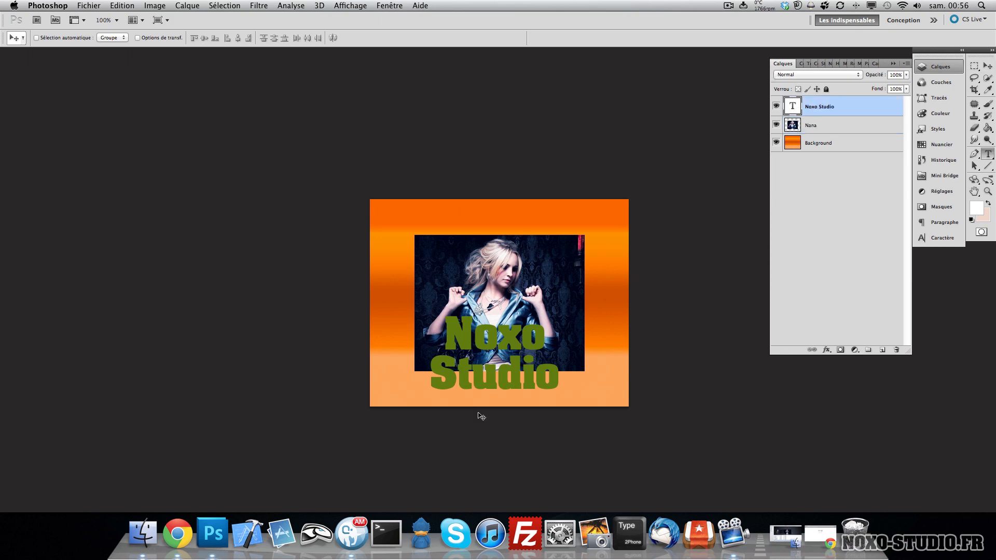
pyautogui.click(554, 342)
pyautogui.press('super+a')
pyautogui.write('Noxo Studio')
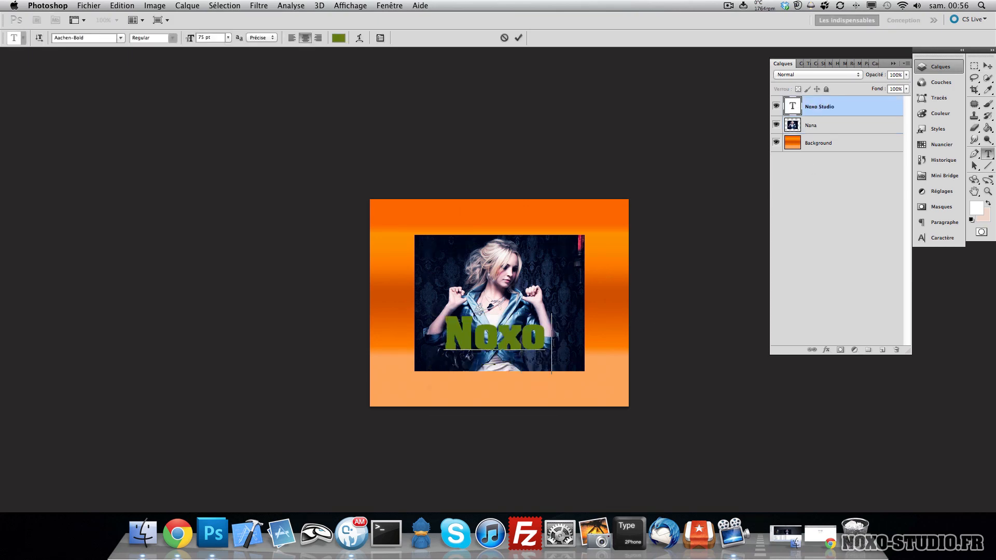
# - Reduce the text size to 39 pt and move it below the photo
pyautogui.press('super+a')
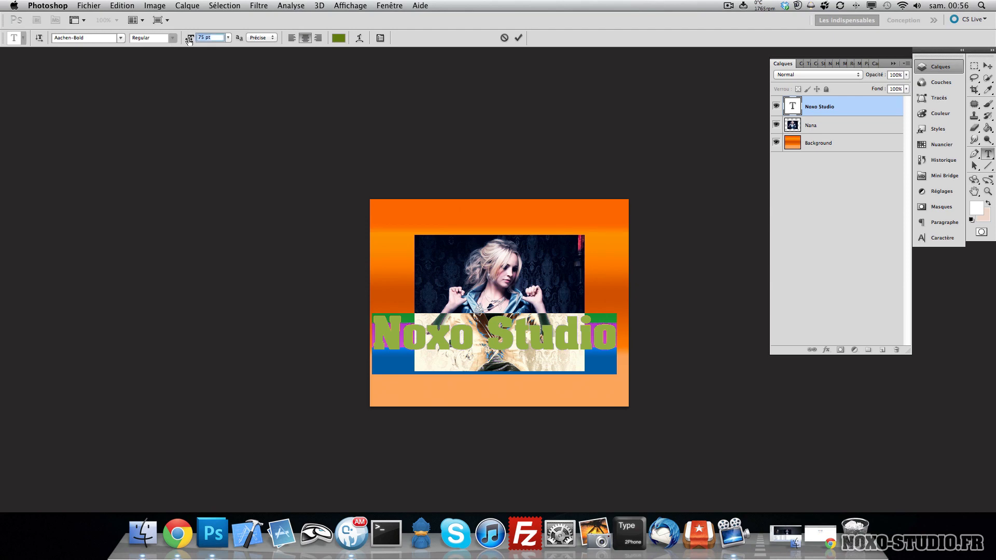
pyautogui.moveTo(190, 38); pyautogui.dragTo(171, 47)
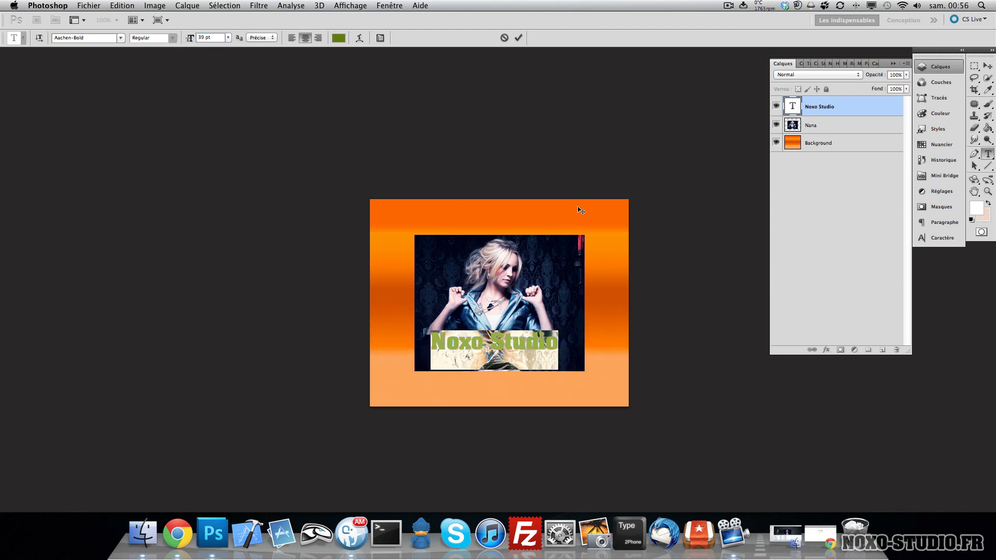
pyautogui.moveTo(580, 210); pyautogui.dragTo(581, 256)
# - Select the whole canvas, centre the 'Noxo Studio' text horizontally on it, and deselect
pyautogui.click(988, 66)
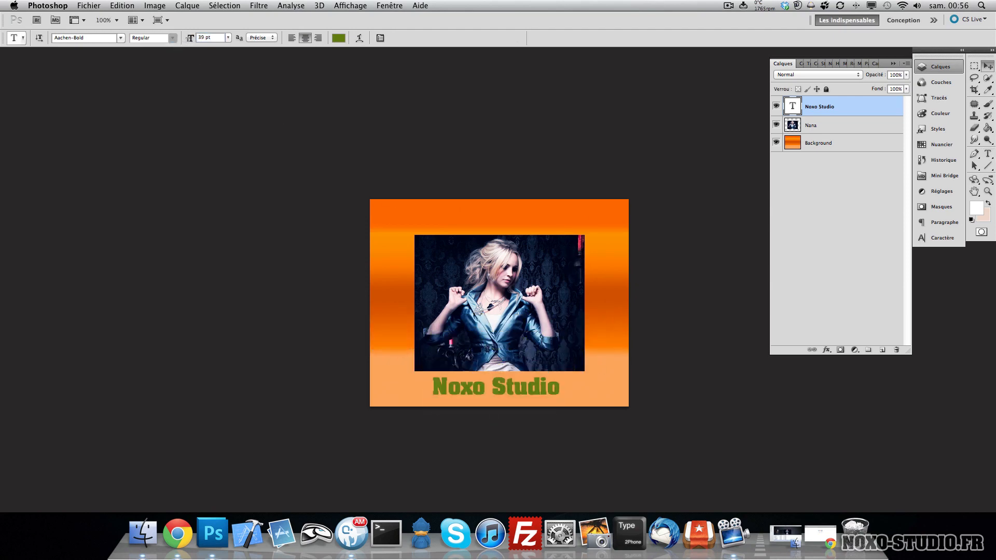
pyautogui.moveTo(544, 386); pyautogui.dragTo(539, 389)
pyautogui.press('super+a')
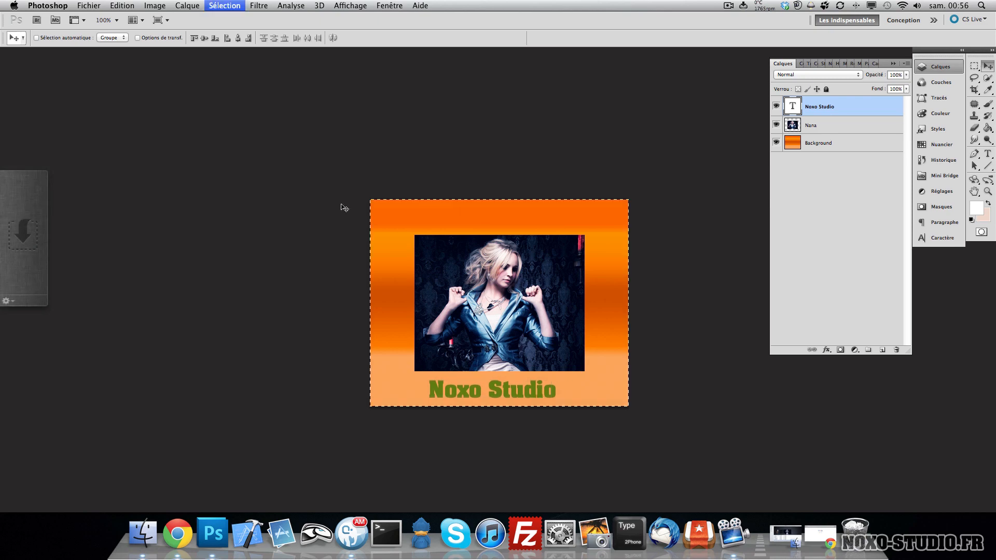
pyautogui.click(238, 38)
pyautogui.press('super+d')
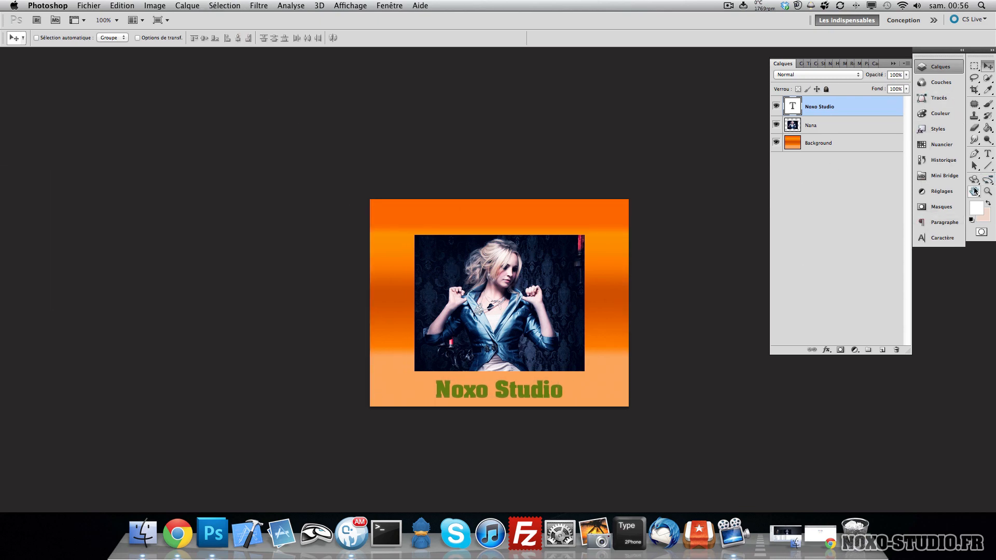
# - Convert the Nana layer into a 3D postcard and rotate it with the 3D rotate tool
pyautogui.click(877, 125)
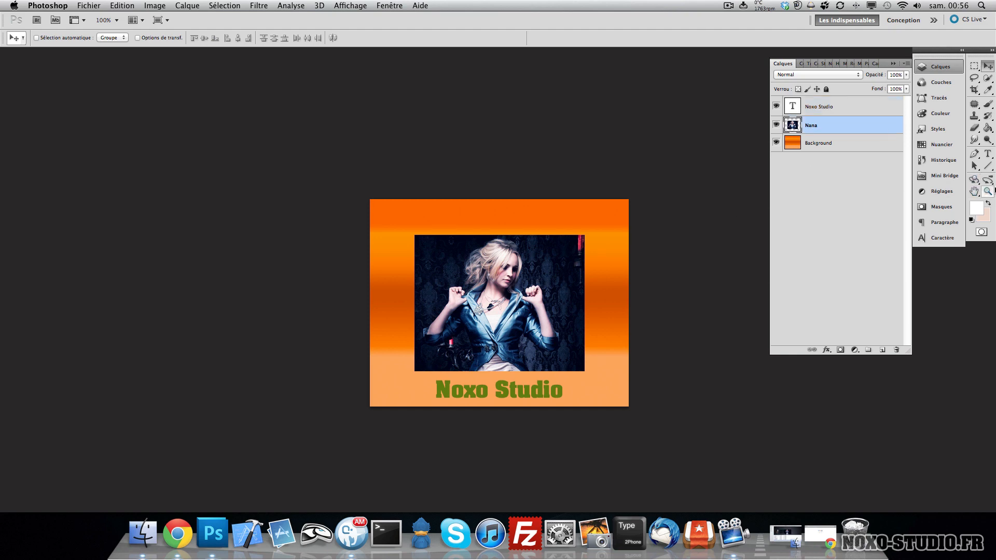
pyautogui.click(976, 182)
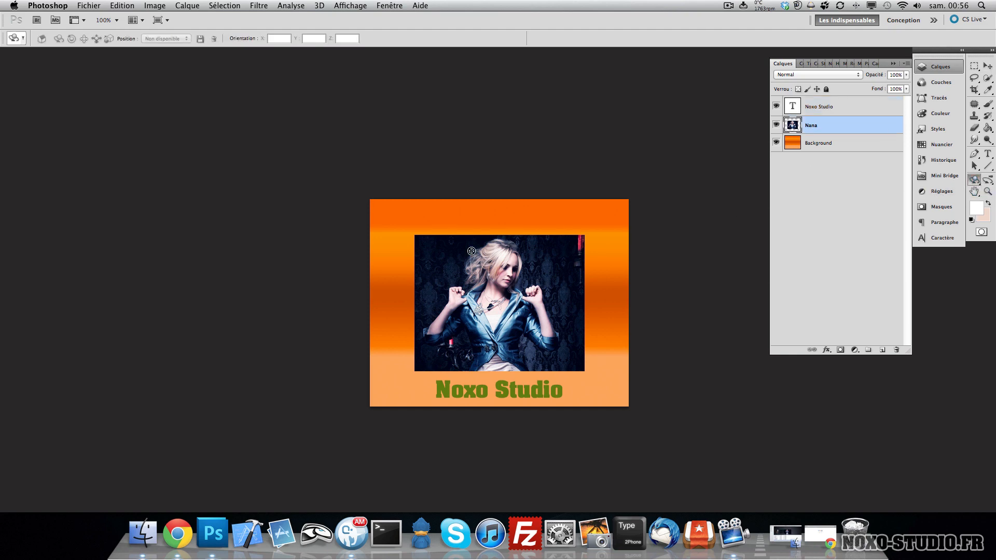
pyautogui.click(318, 5)
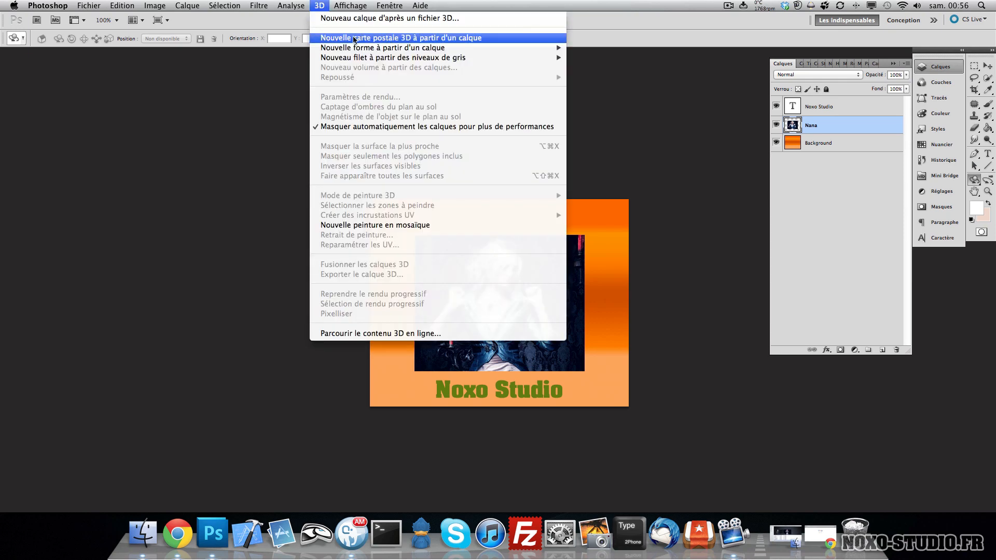
pyautogui.click(375, 38)
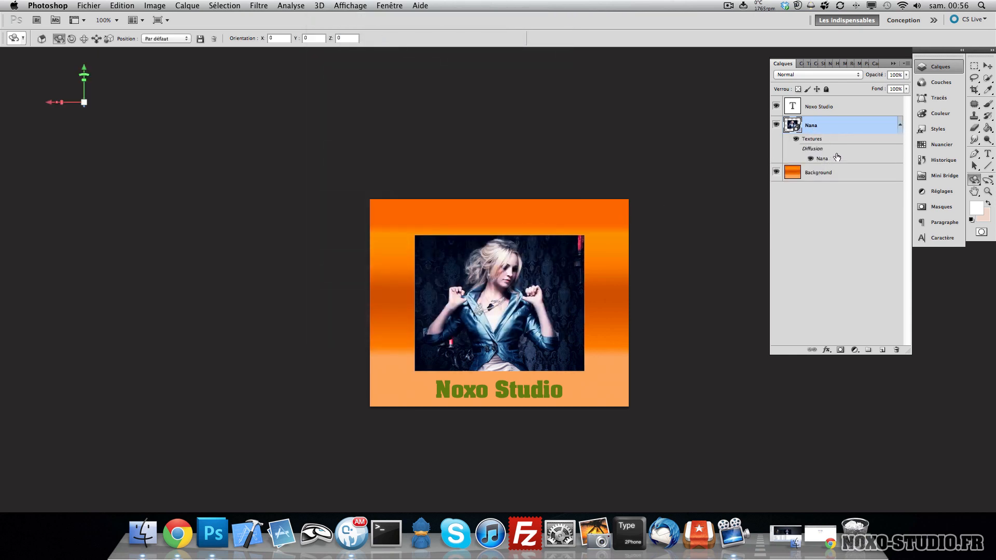
pyautogui.moveTo(483, 262); pyautogui.dragTo(545, 218)
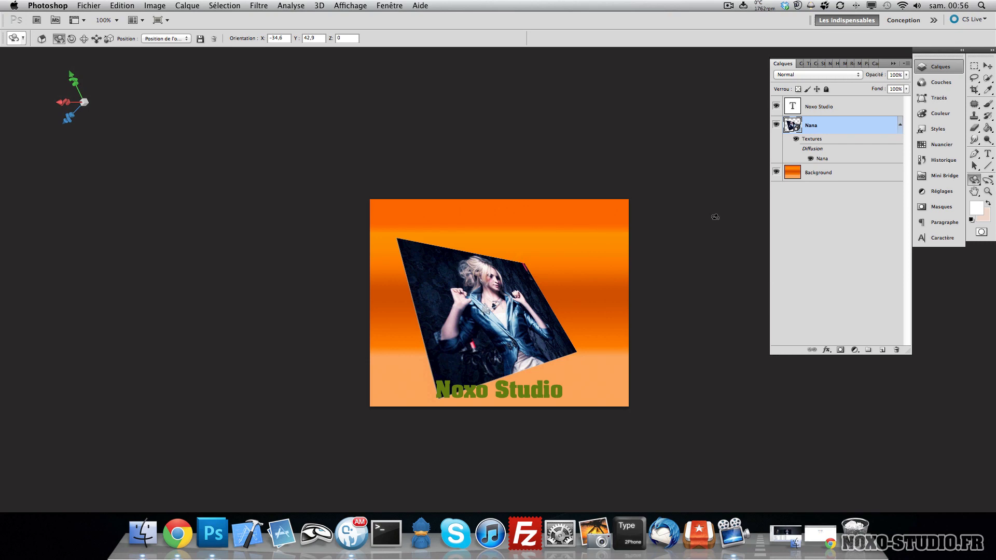
pyautogui.press('v')
pyautogui.doubleClick(860, 126)
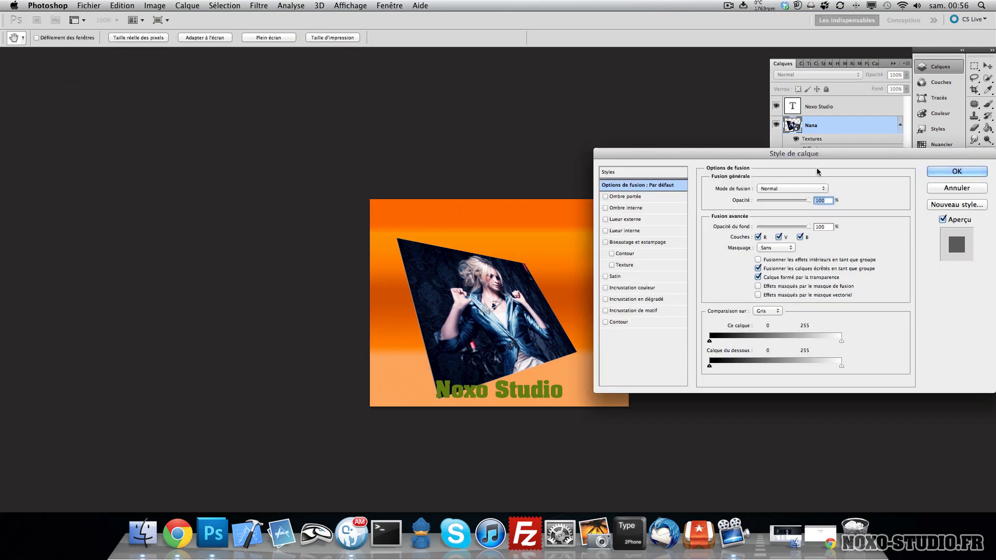
pyautogui.click(964, 192)
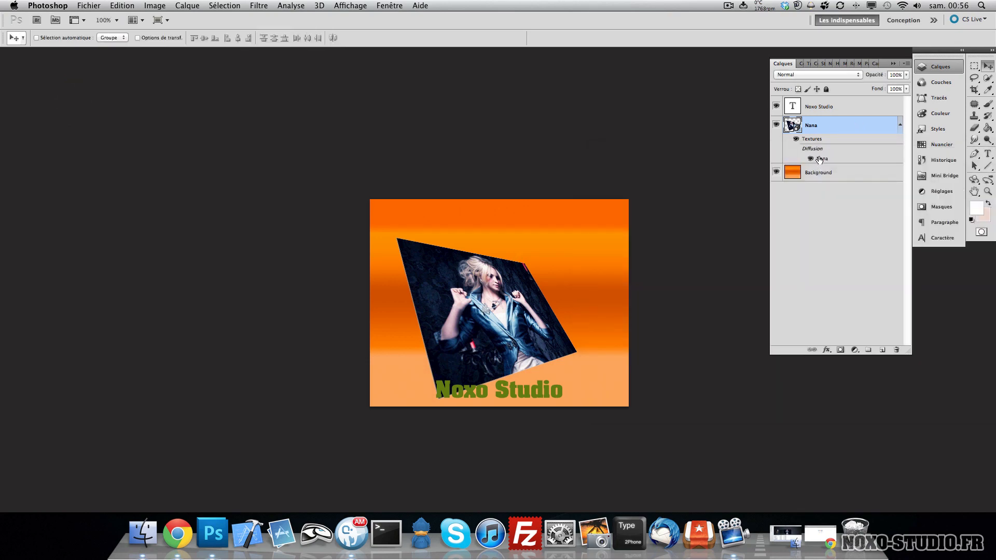
# - Toggle the postcard's texture visibility and open the 3D scene panel for the Nana layer, returning to Layers
pyautogui.click(797, 139)
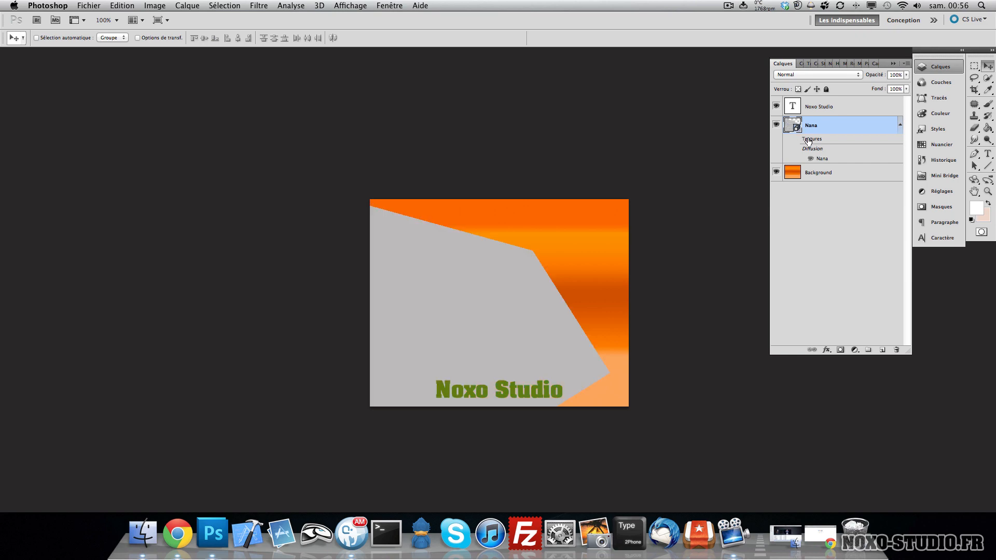
pyautogui.click(795, 139)
pyautogui.doubleClick(792, 125)
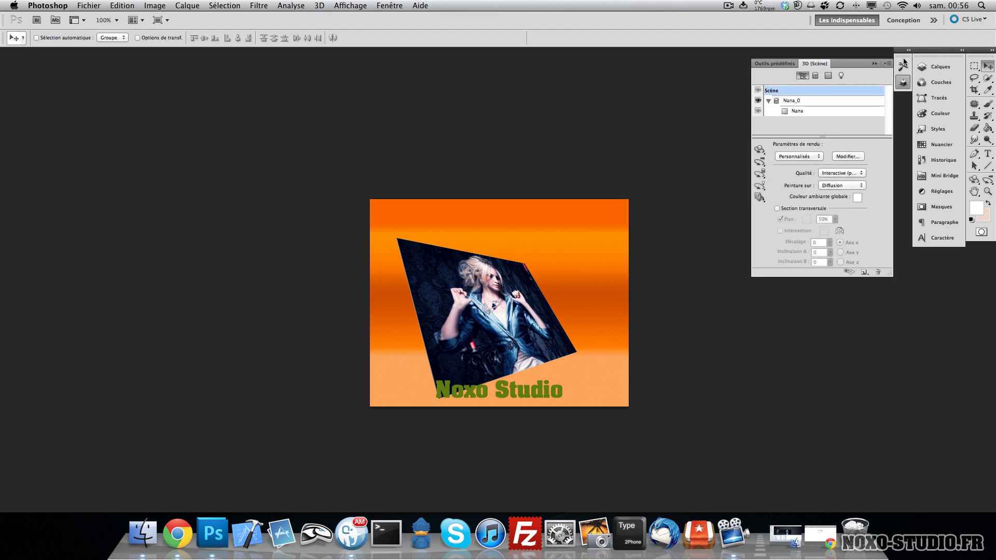
pyautogui.moveTo(896, 66); pyautogui.dragTo(938, 243)
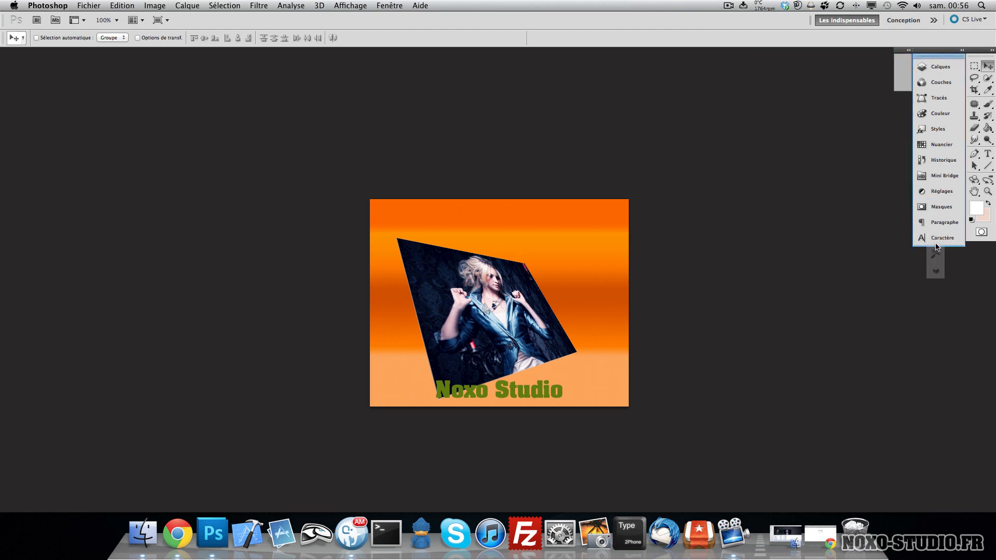
pyautogui.click(941, 67)
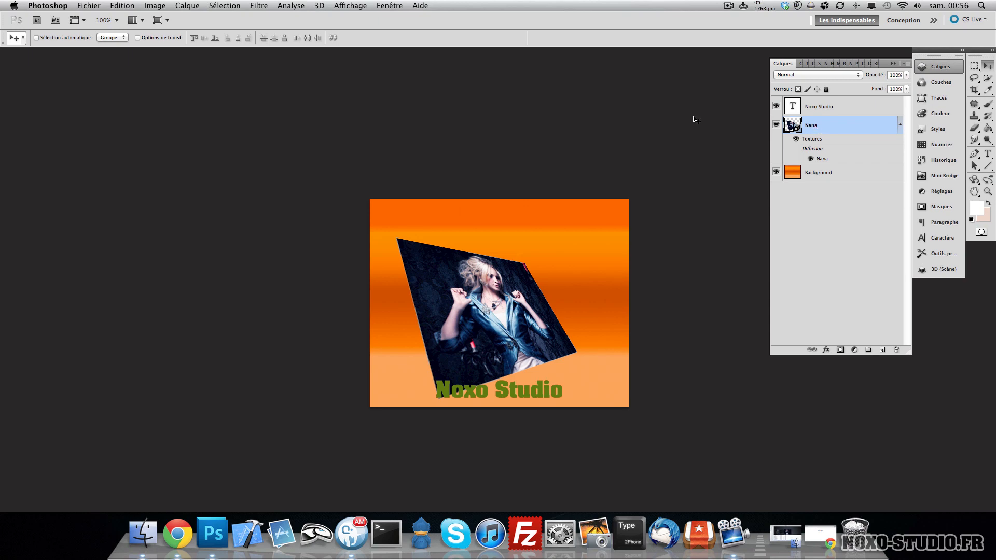
pyautogui.doubleClick(788, 125)
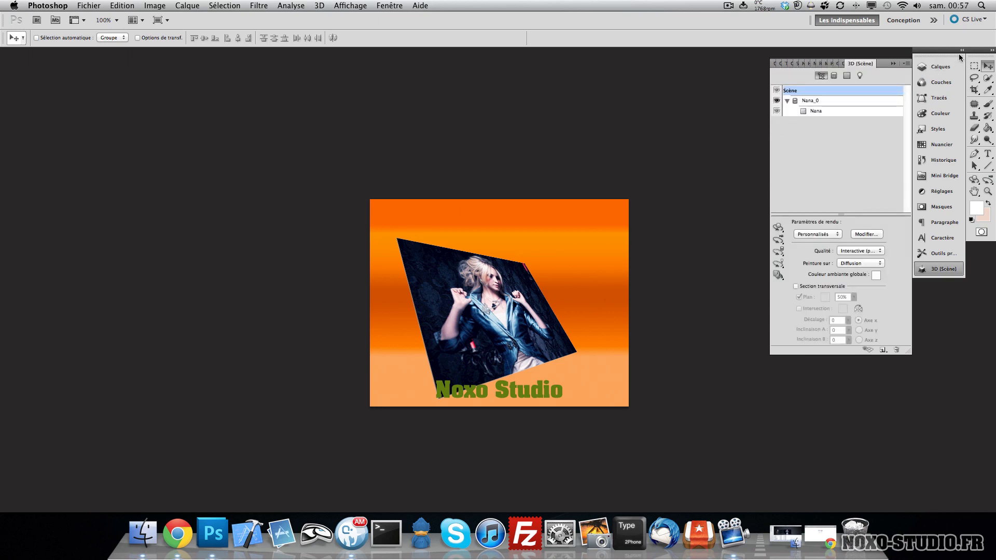
pyautogui.click(940, 66)
# - Orbit the postcard with the 3D camera and axis widget, and step back in history to undo the 3D conversion
pyautogui.click(988, 179)
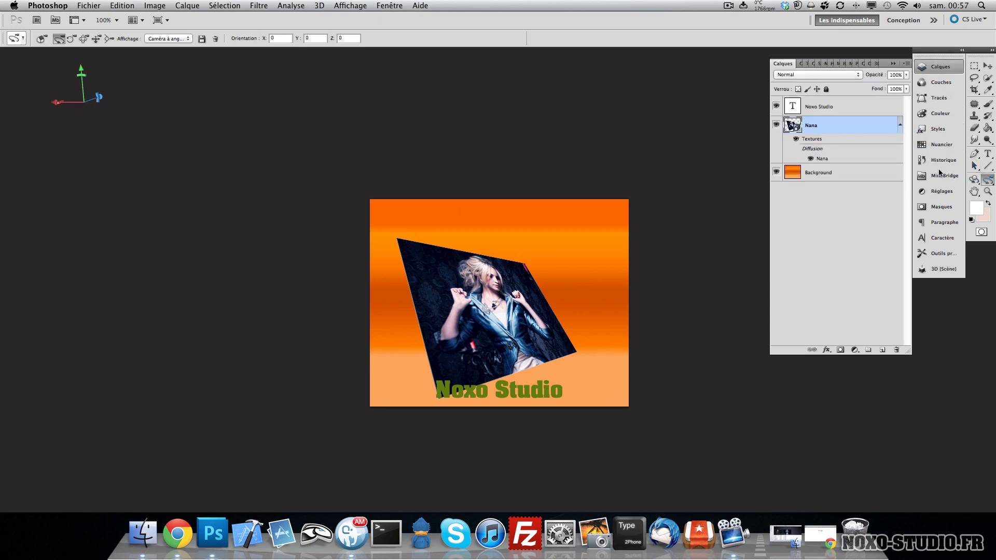
pyautogui.moveTo(463, 239); pyautogui.dragTo(450, 263)
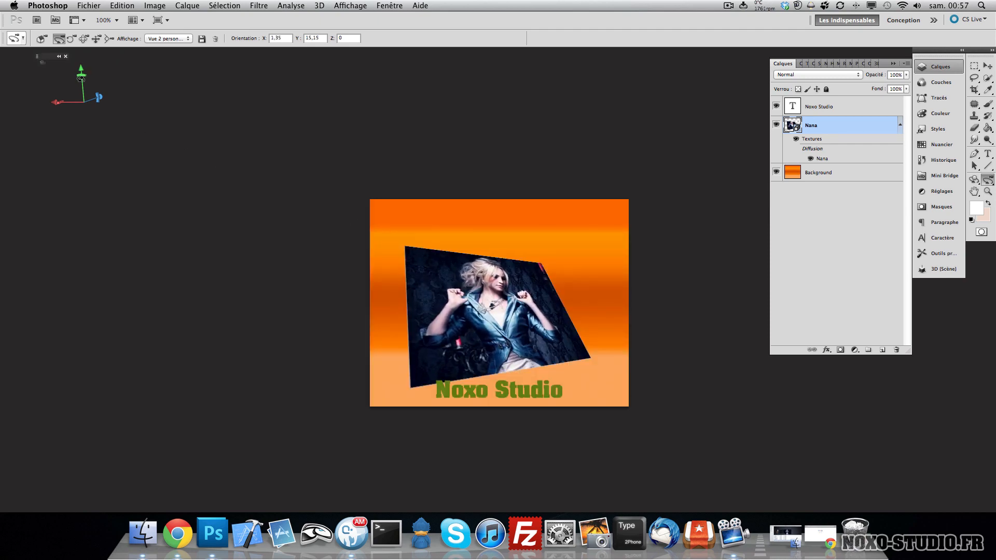
pyautogui.moveTo(81, 73)
pyautogui.mouseDown()
pyautogui.moveTo(123, 125)
pyautogui.moveTo(2, 137)
pyautogui.moveTo(11, 82)
pyautogui.moveTo(60, 73)
pyautogui.moveTo(78, 55)
pyautogui.mouseUp()
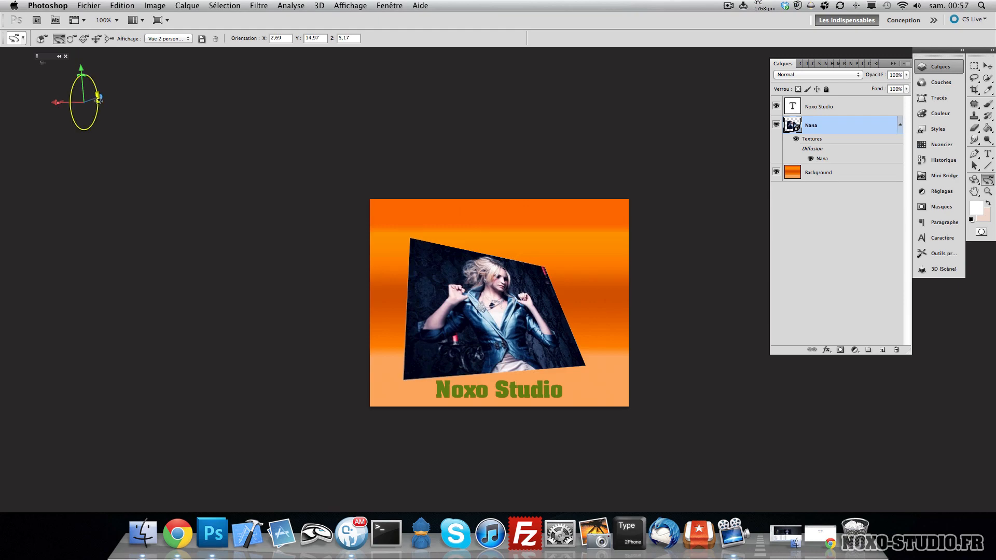
pyautogui.moveTo(98, 98)
pyautogui.mouseDown()
pyautogui.moveTo(94, 122)
pyautogui.moveTo(100, 91)
pyautogui.mouseUp()
pyautogui.press('v')
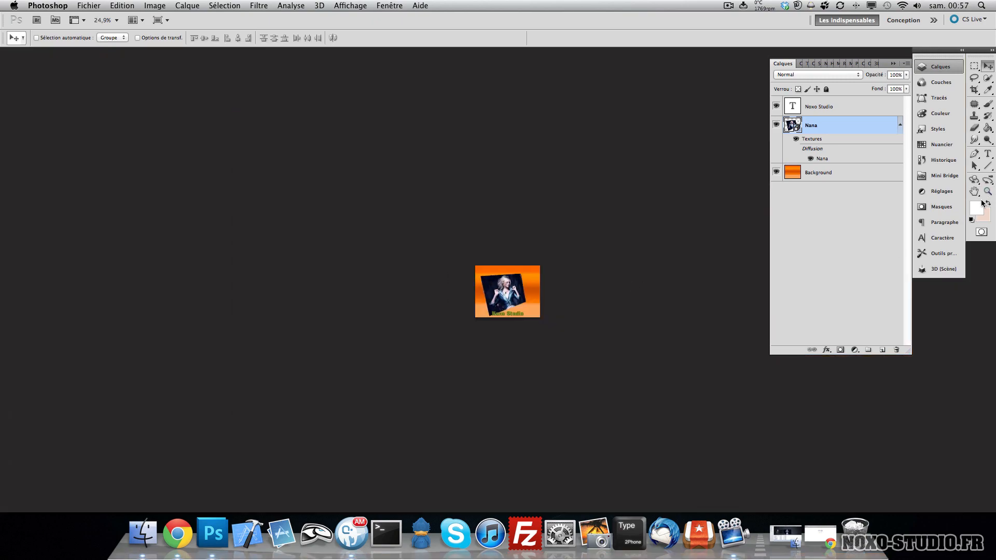
pyautogui.click(988, 191)
pyautogui.press('v')
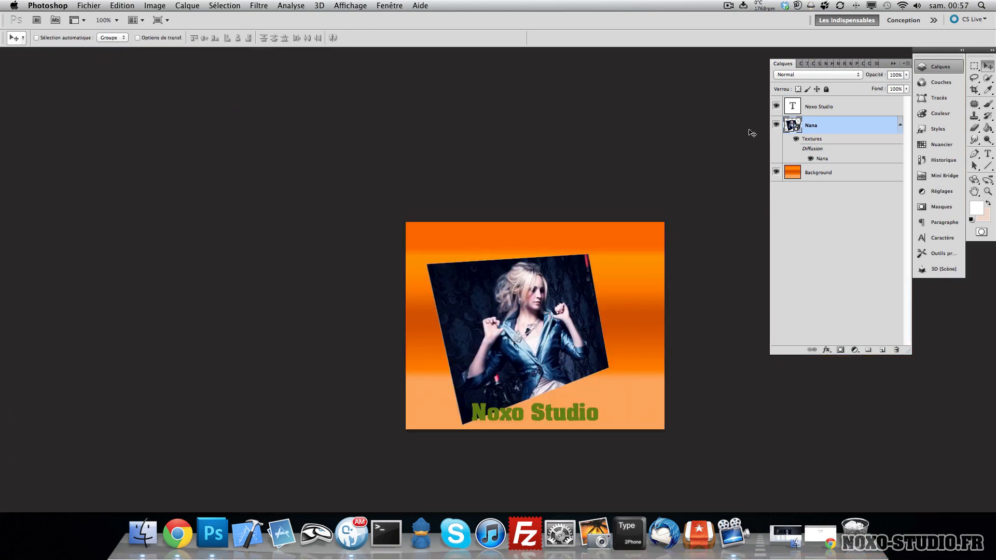
pyautogui.moveTo(750, 133); pyautogui.dragTo(622, 211)
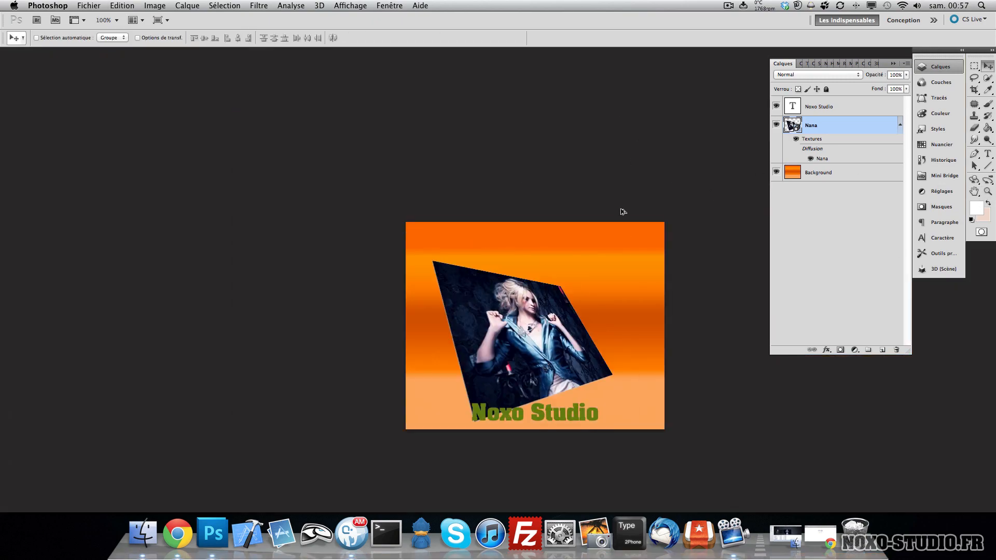
pyautogui.press('super+z')
pyautogui.press('alt+super+z')
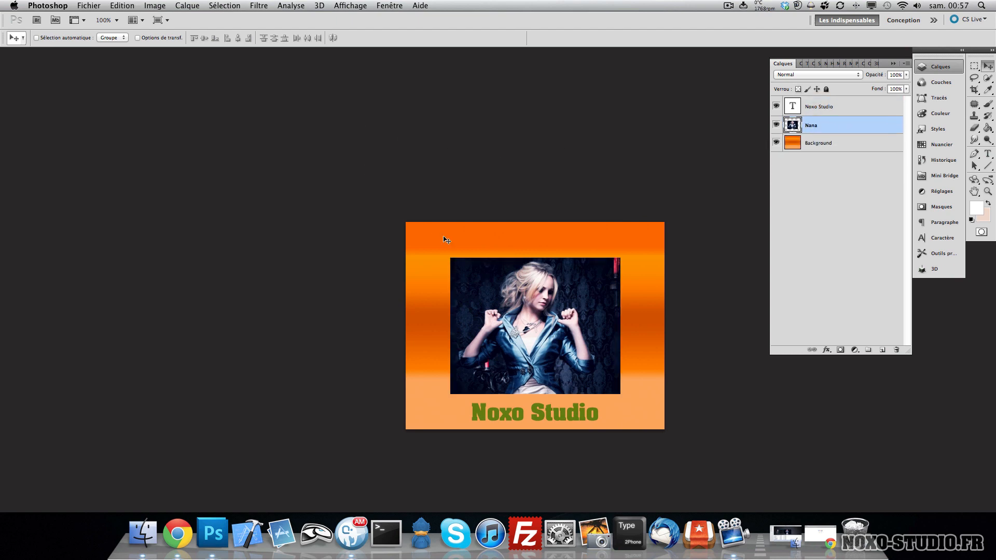
pyautogui.press('super+t')
pyautogui.click(122, 6)
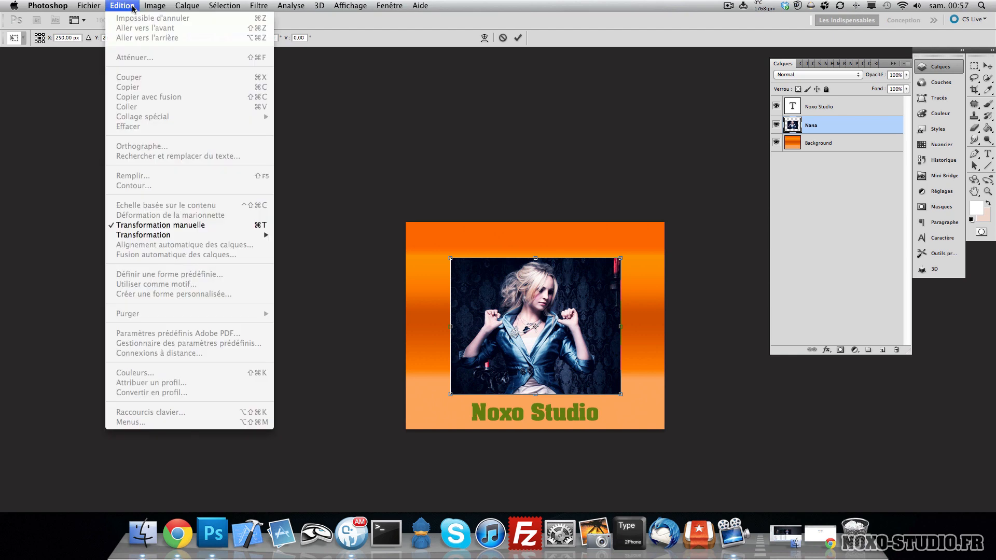
pyautogui.moveTo(198, 239)
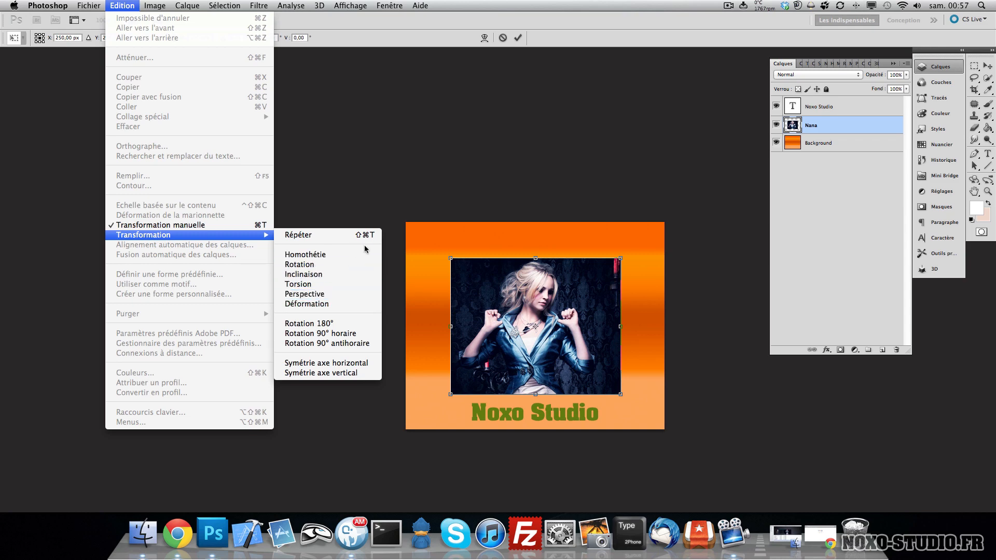
pyautogui.press('Escape')
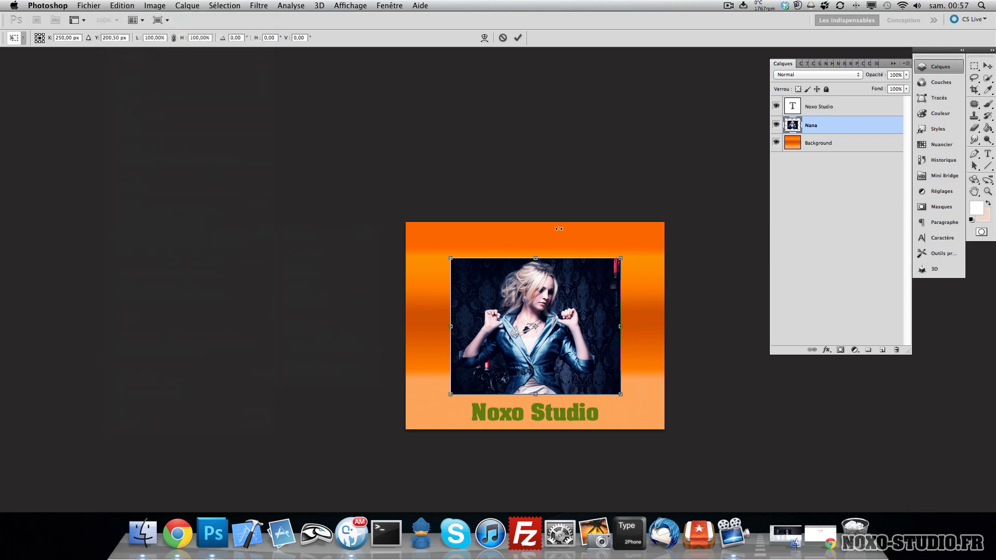
pyautogui.press('Escape')
# - Try skewing the Nana layer with Free Transform by dragging its corners, and undo the skew
pyautogui.press('super+t')
pyautogui.rightClick(499, 285)
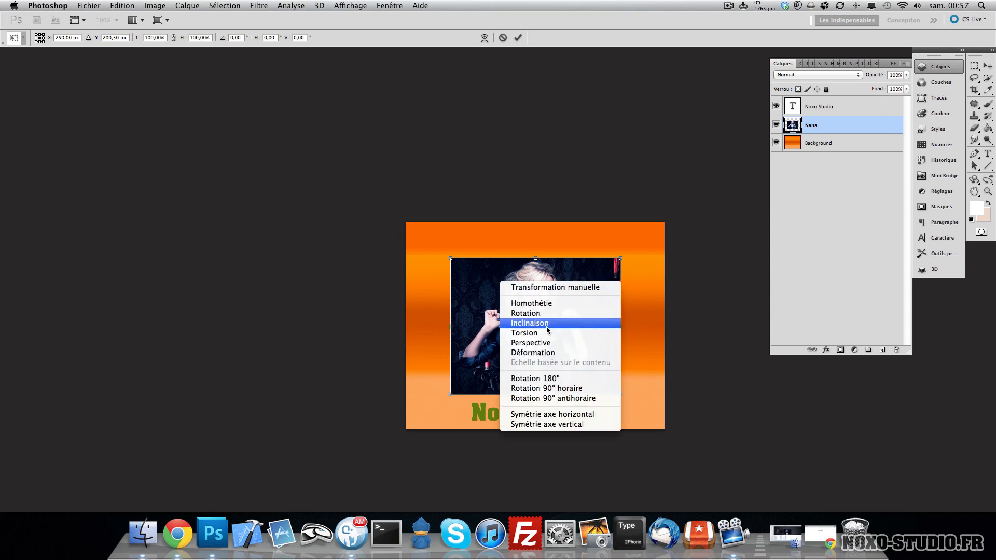
pyautogui.click(453, 272)
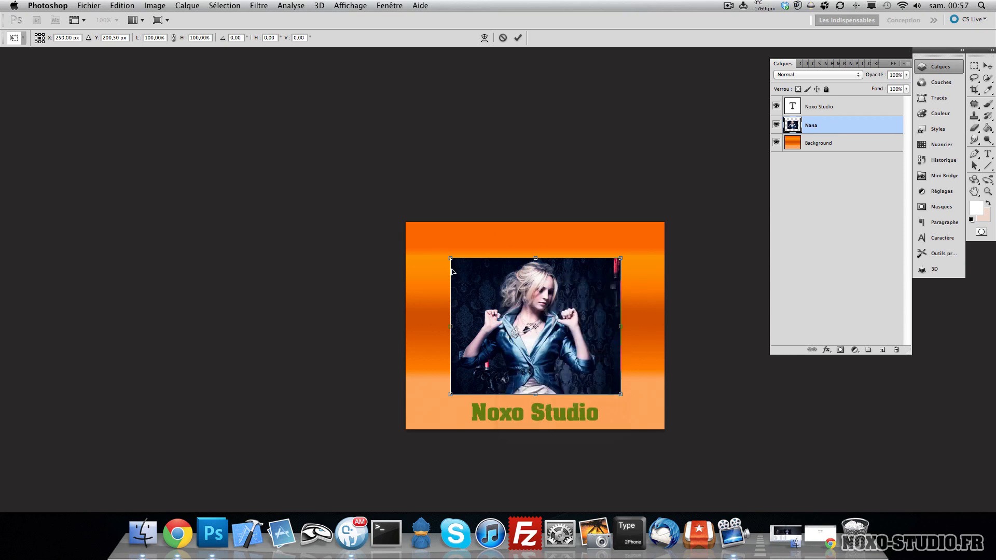
pyautogui.moveTo(450, 259); pyautogui.dragTo(471, 259)
pyautogui.moveTo(510, 299); pyautogui.dragTo(484, 283)
pyautogui.press('Return')
pyautogui.press('super+z')
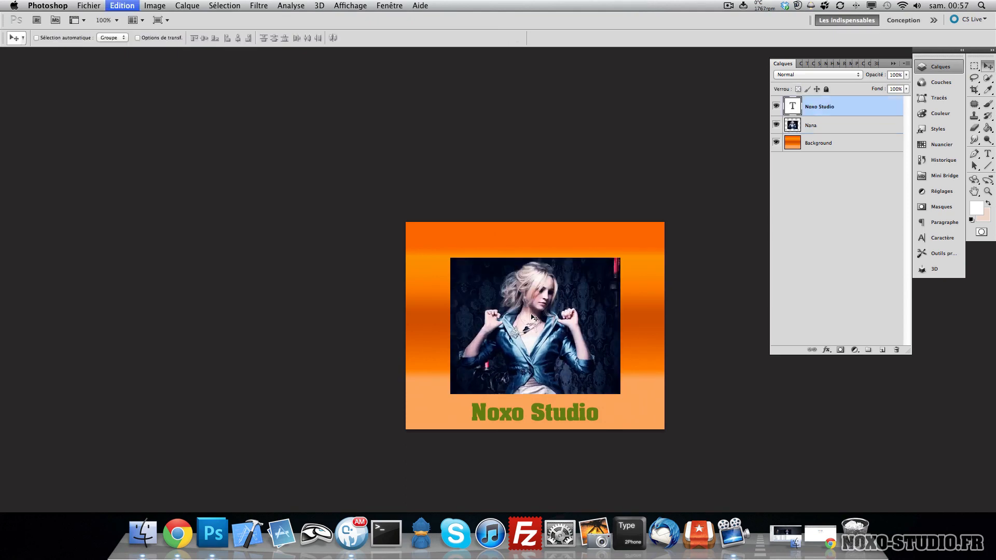
# - Convert the Nana layer into a 3D postcard and tilt it with the 3D rotate tool
pyautogui.click(836, 125)
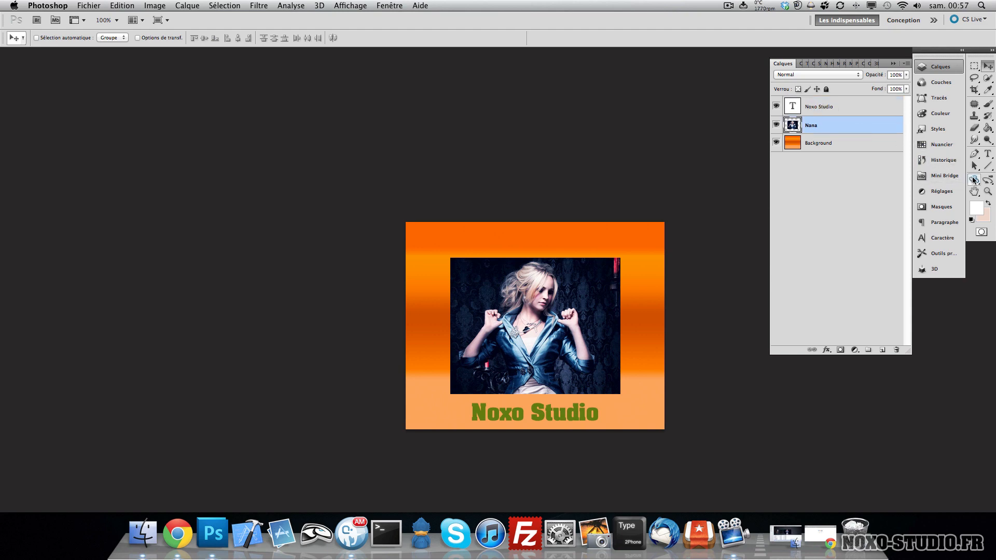
pyautogui.click(325, 6)
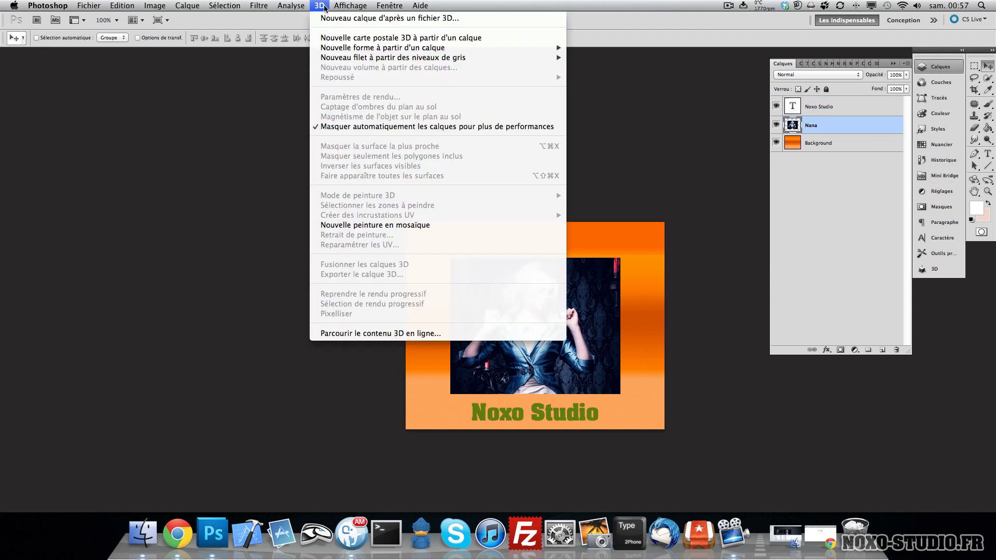
pyautogui.click(355, 36)
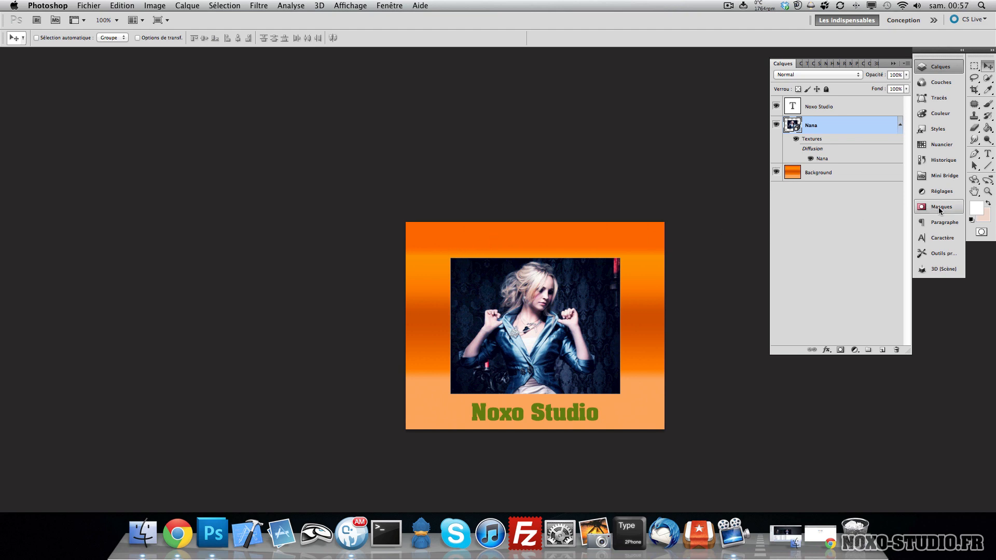
pyautogui.click(975, 180)
pyautogui.moveTo(564, 303)
pyautogui.mouseDown()
pyautogui.moveTo(587, 310)
pyautogui.moveTo(609, 276)
pyautogui.moveTo(571, 296)
pyautogui.mouseUp()
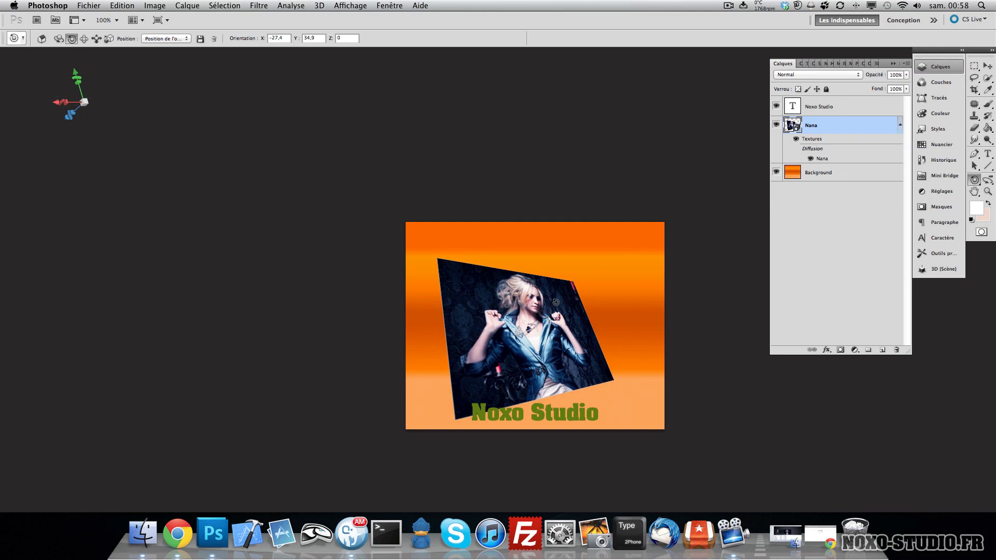
pyautogui.moveTo(606, 303); pyautogui.dragTo(578, 293)
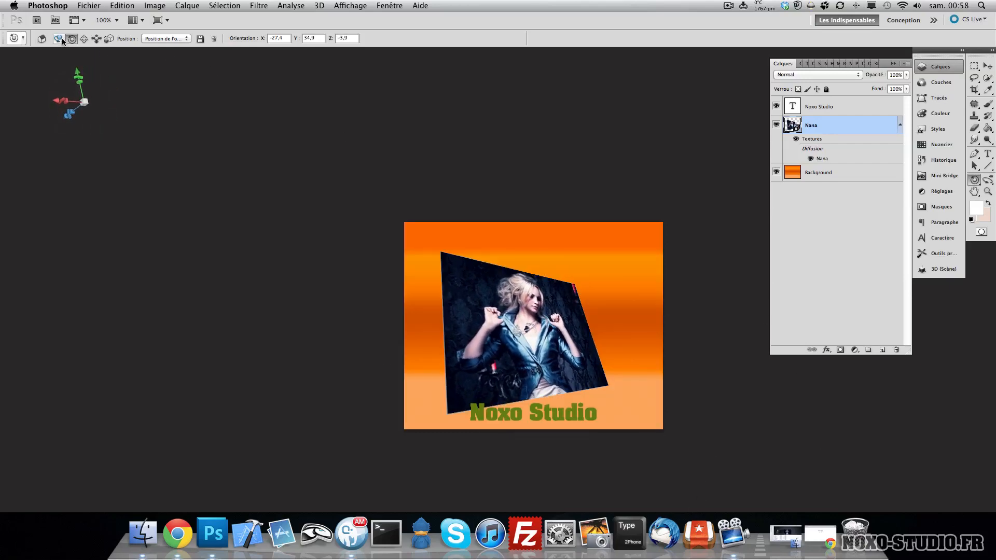
# - Reposition the 3D postcard on the canvas with the 3D slide tool, shifting it toward the right
pyautogui.click(83, 38)
pyautogui.moveTo(451, 317); pyautogui.dragTo(508, 283)
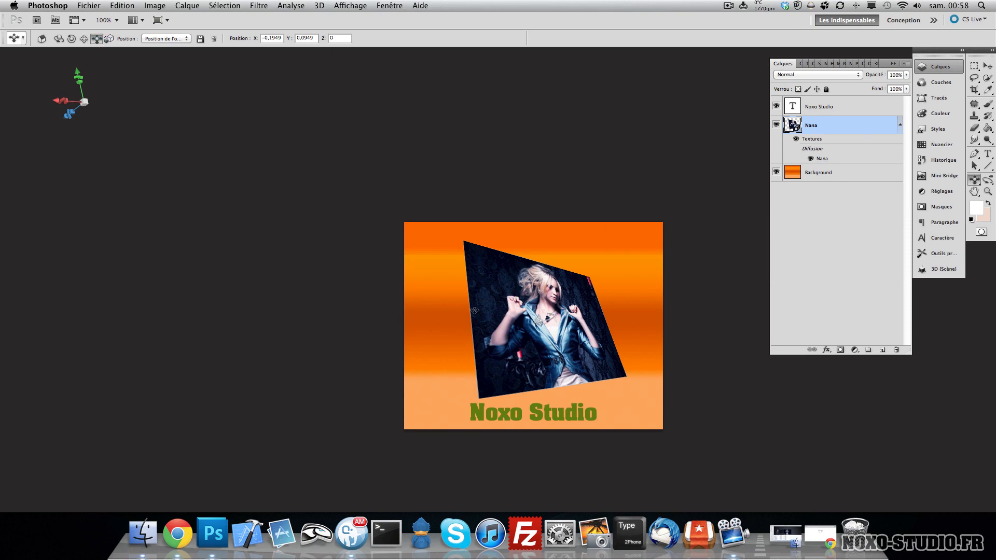
pyautogui.moveTo(475, 311); pyautogui.dragTo(506, 229)
pyautogui.moveTo(554, 268); pyautogui.dragTo(561, 347)
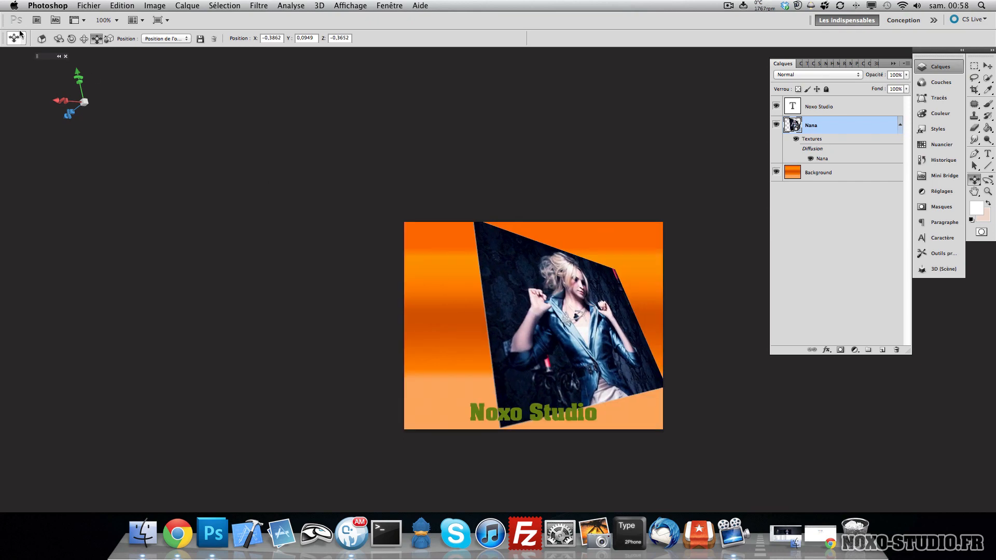
# - Slide the 3D postcard toward the left, then tilt it with the 3D rotate tool and the axis widget
pyautogui.click(84, 39)
pyautogui.moveTo(493, 252); pyautogui.dragTo(447, 257)
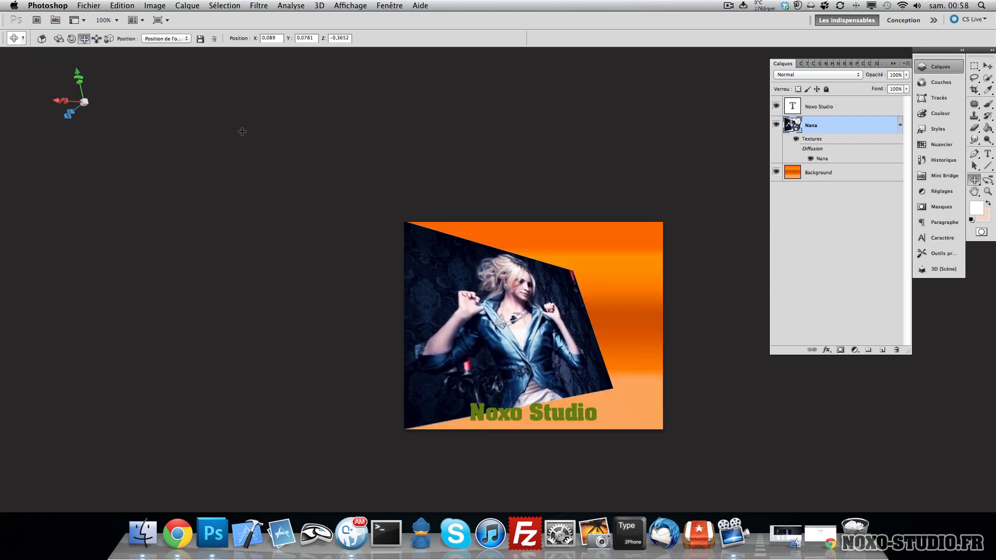
pyautogui.click(71, 41)
pyautogui.moveTo(462, 282); pyautogui.dragTo(458, 287)
pyautogui.moveTo(321, 164); pyautogui.dragTo(353, 170)
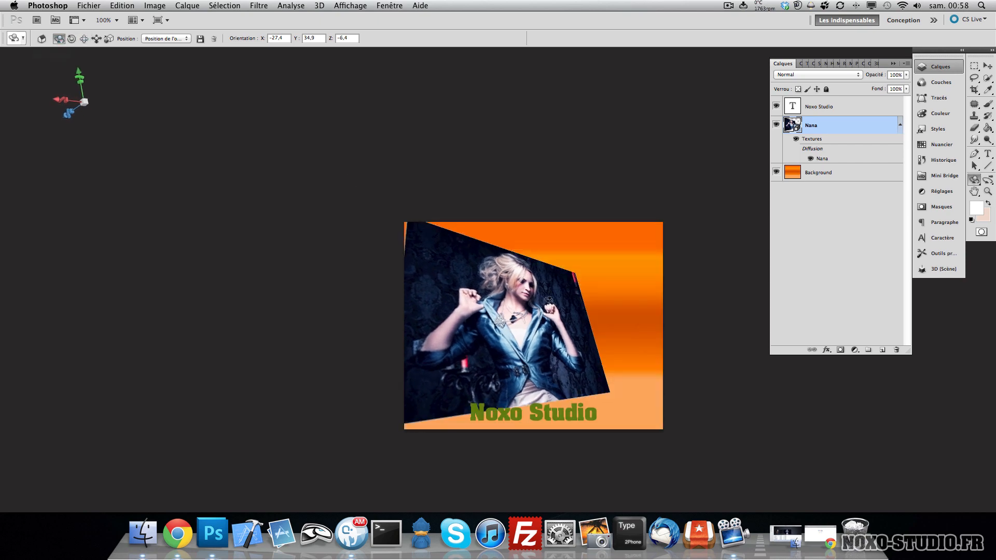
pyautogui.moveTo(548, 300); pyautogui.dragTo(650, 330)
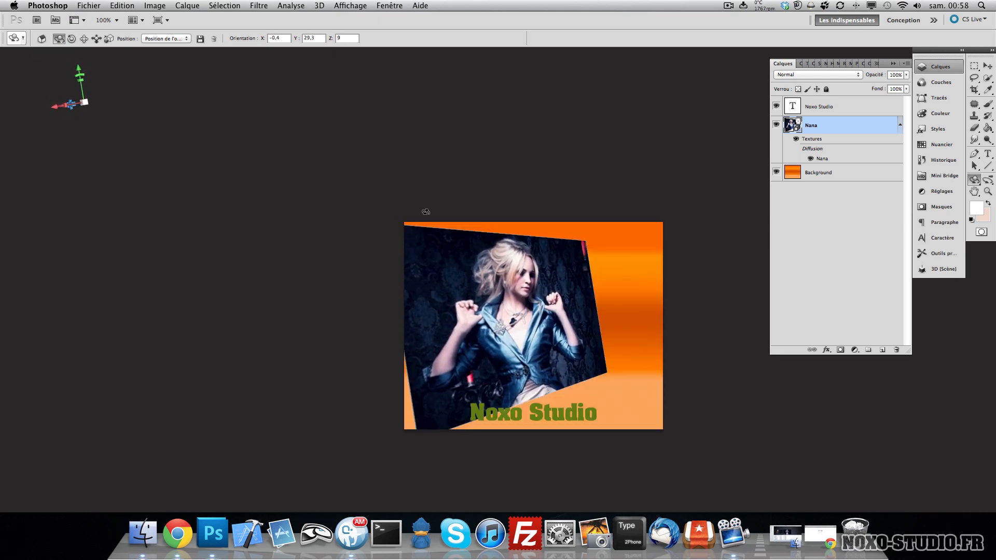
pyautogui.moveTo(425, 212)
pyautogui.mouseDown()
pyautogui.moveTo(471, 203)
pyautogui.moveTo(415, 233)
pyautogui.moveTo(417, 216)
pyautogui.mouseUp()
pyautogui.moveTo(634, 390); pyautogui.dragTo(618, 390)
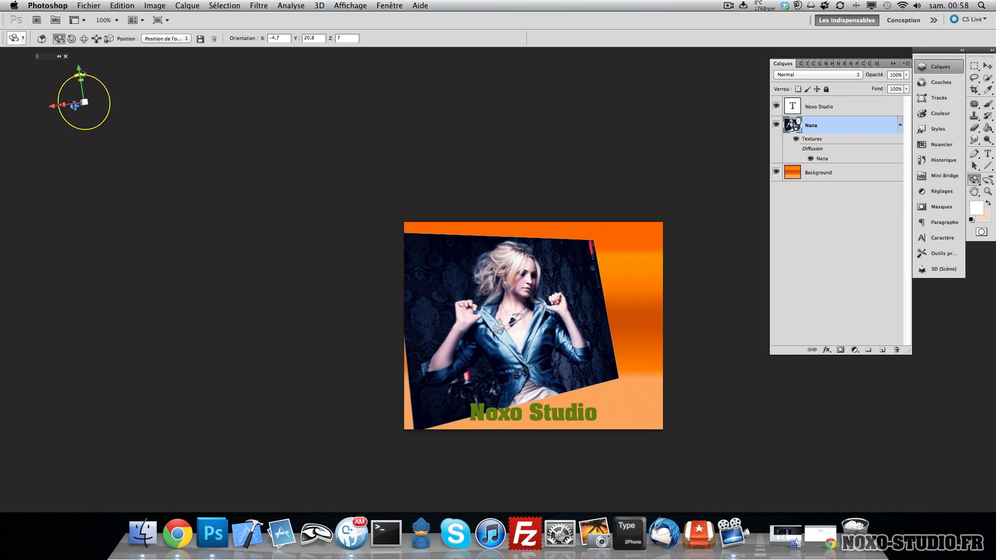
pyautogui.moveTo(82, 74); pyautogui.dragTo(76, 85)
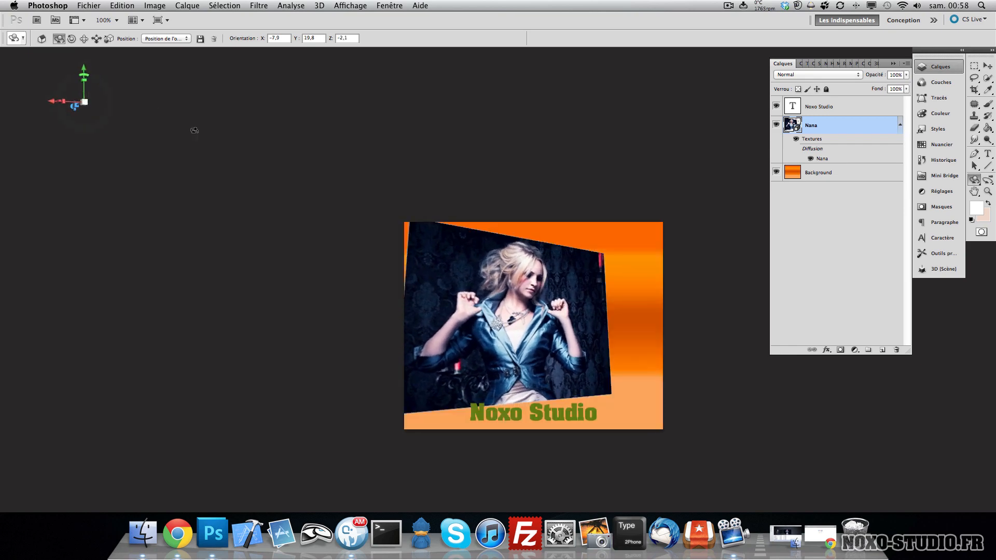
# - Shift the postcard with the Move tool, and try orbiting it with the 3D camera, undoing the orbit
pyautogui.press('v')
pyautogui.moveTo(536, 355)
pyautogui.mouseDown()
pyautogui.moveTo(506, 361)
pyautogui.moveTo(542, 298)
pyautogui.moveTo(528, 337)
pyautogui.mouseUp()
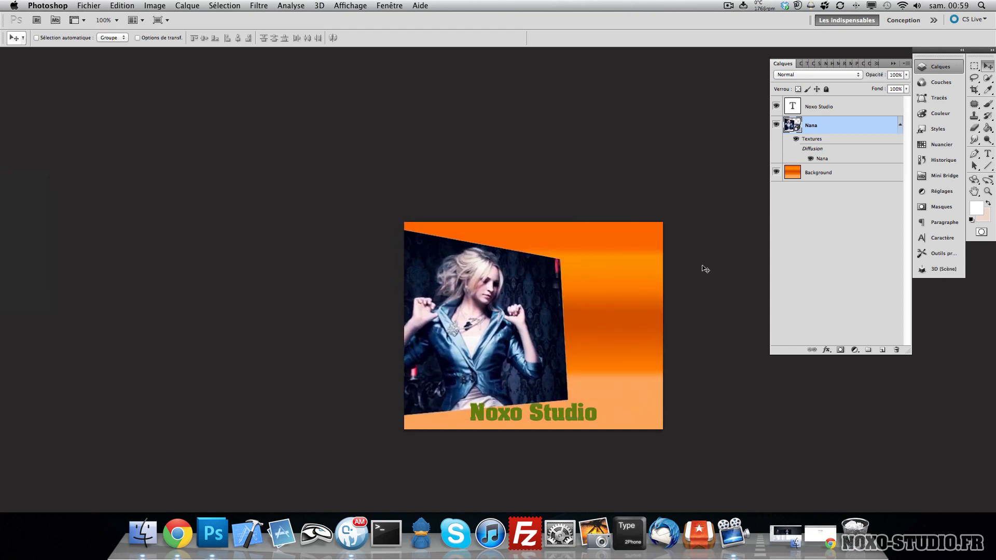
pyautogui.click(989, 182)
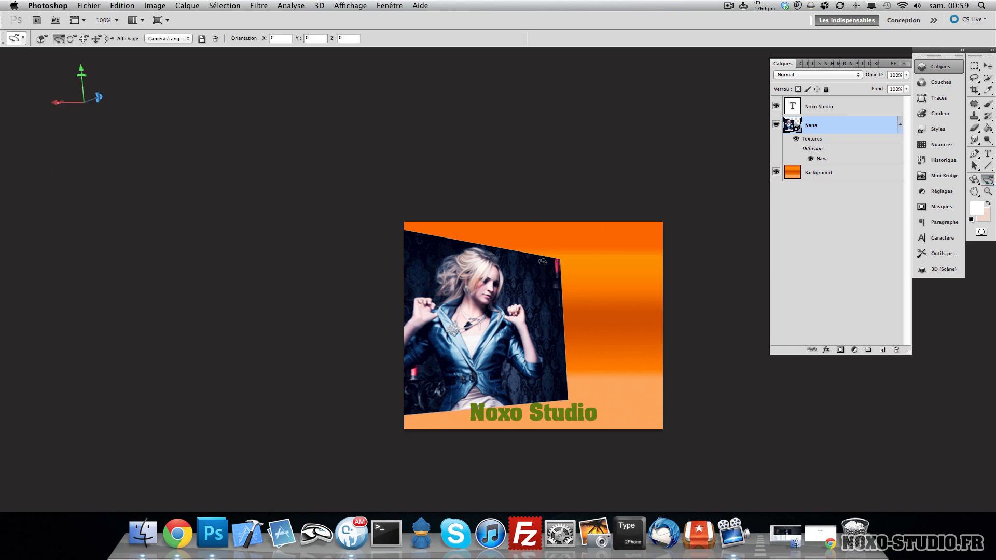
pyautogui.moveTo(542, 261); pyautogui.dragTo(681, 288)
pyautogui.press('super+z')
pyautogui.click(975, 193)
pyautogui.moveTo(600, 254); pyautogui.dragTo(605, 233)
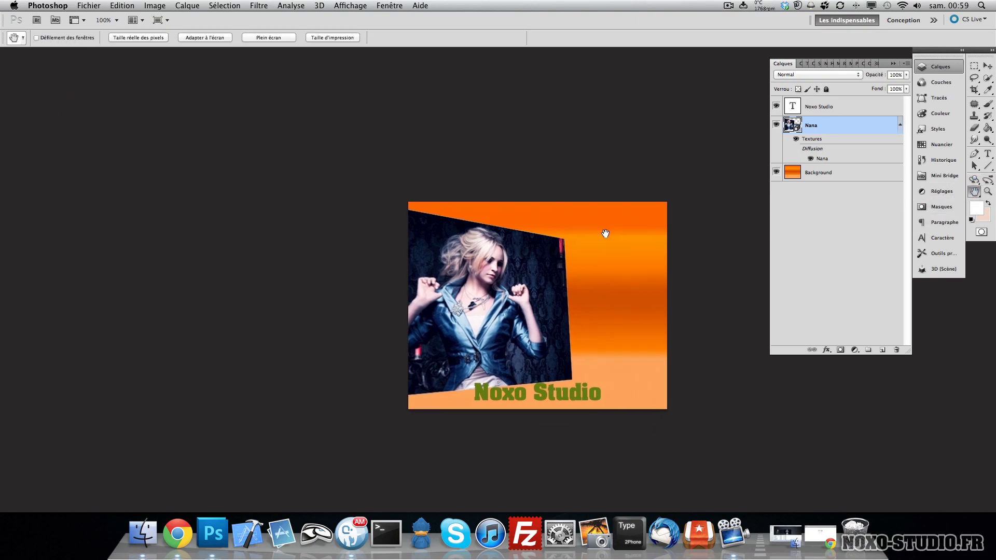
pyautogui.click(988, 192)
pyautogui.moveTo(485, 291); pyautogui.dragTo(478, 236)
pyautogui.doubleClick(986, 192)
pyautogui.press('h')
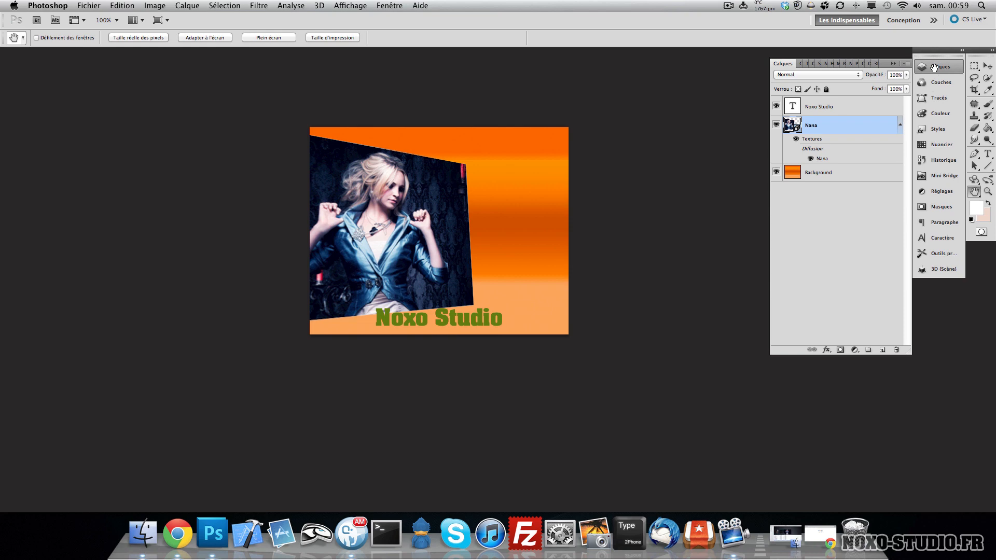
# - Select the Nana layer and step backward through history until the 3D postcard conversion is undone
pyautogui.press('v')
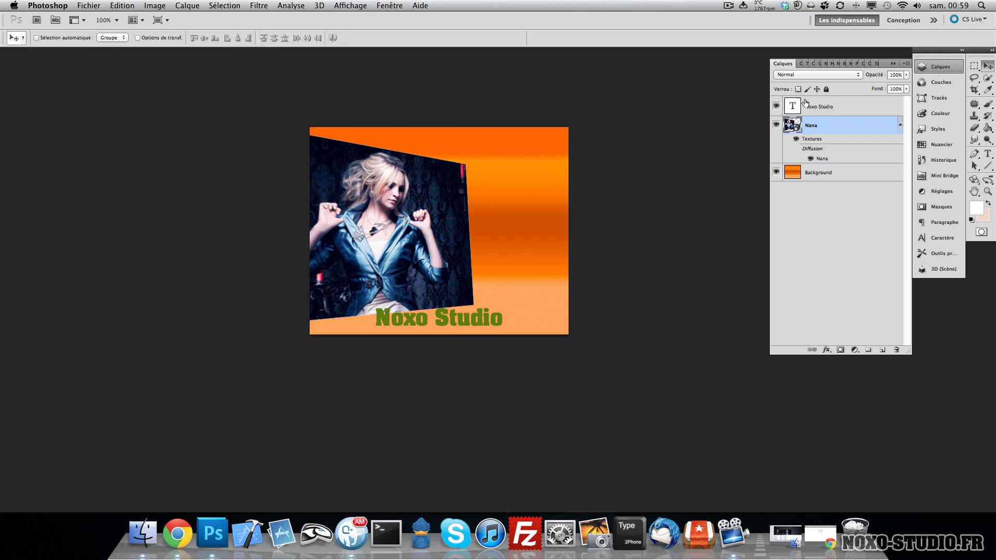
pyautogui.click(900, 125)
pyautogui.press('super+alt+z')
pyautogui.press('super+alt+z')
pyautogui.press('super+alt+z')
pyautogui.press('super+alt+z')
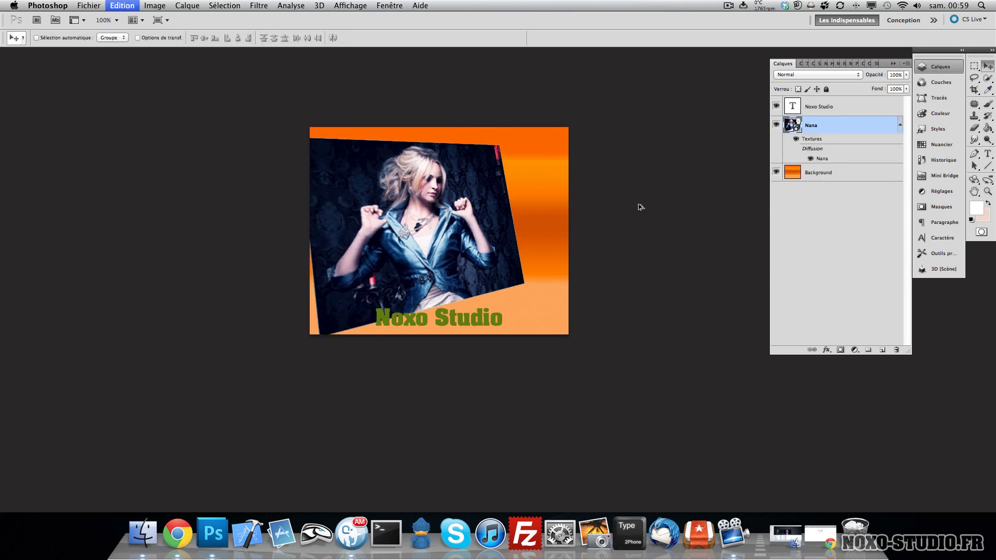
pyautogui.press('super+alt+z')
pyautogui.press('super+alt+z')
pyautogui.press('super+alt+z')
pyautogui.press('super+alt+z')
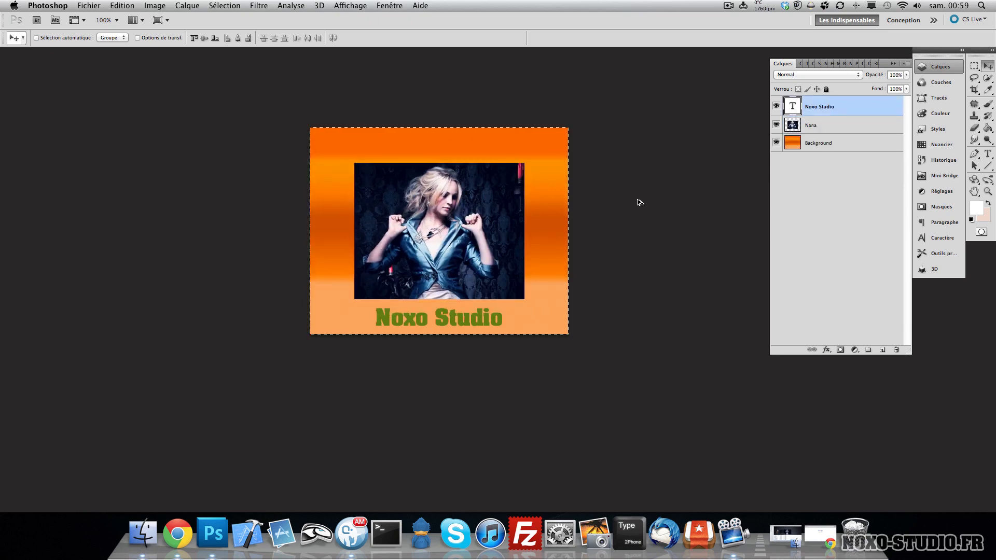
pyautogui.press('super+alt+z')
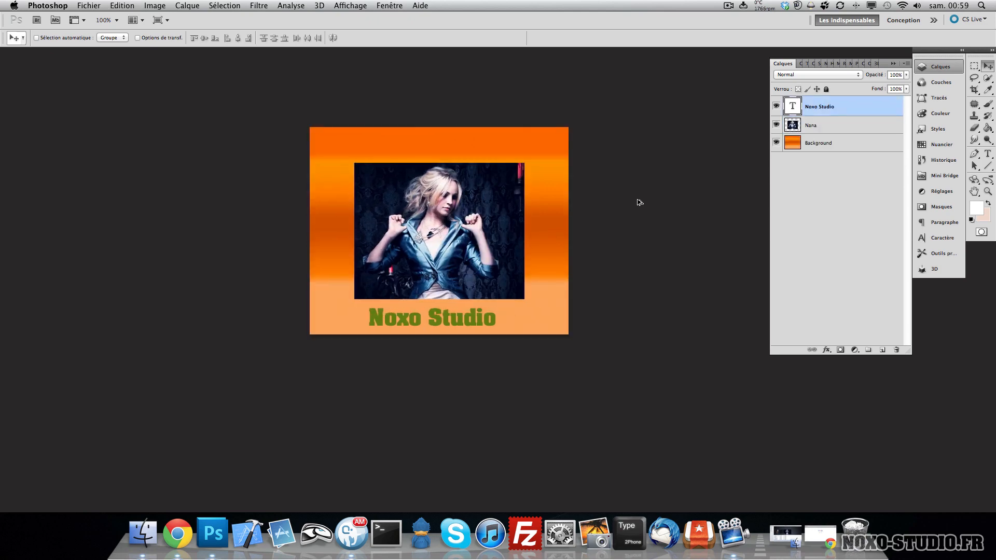
pyautogui.click(851, 124)
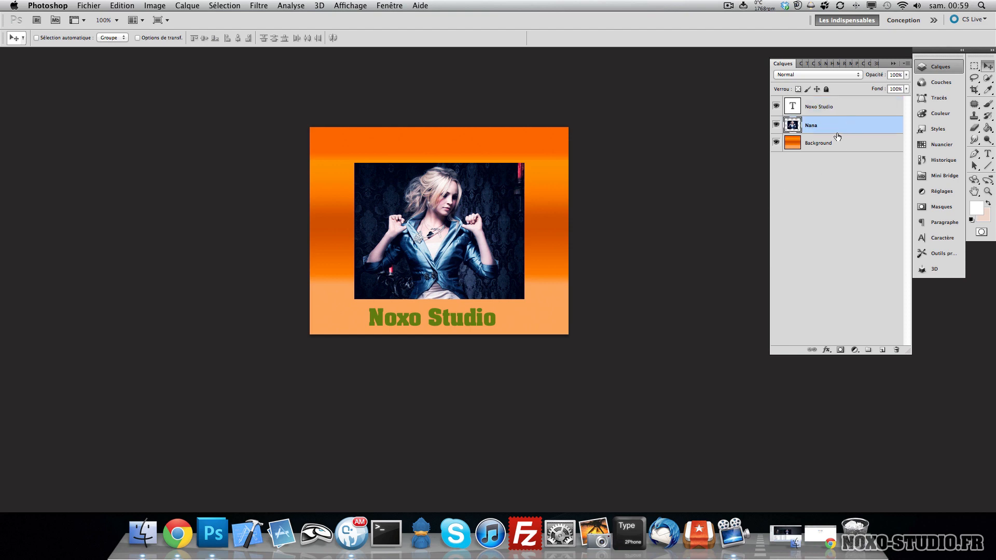
pyautogui.press('c')
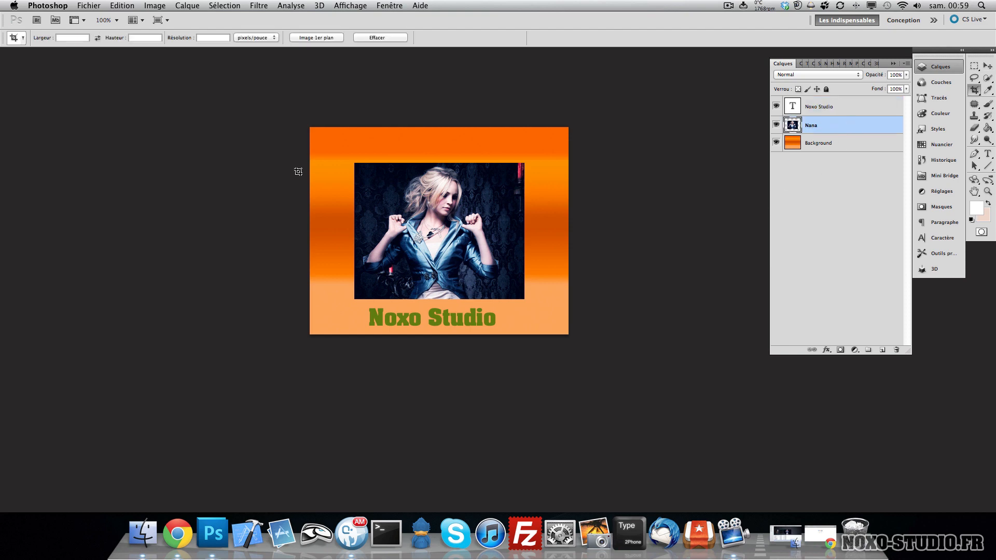
pyautogui.moveTo(545, 340); pyautogui.dragTo(546, 349)
pyautogui.press('Return')
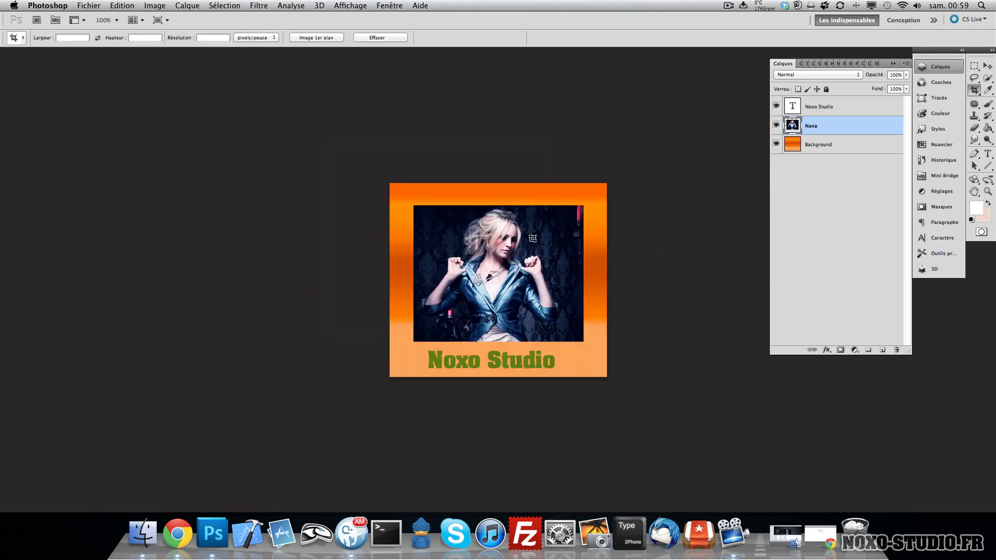
pyautogui.press('h')
pyautogui.moveTo(470, 289); pyautogui.dragTo(403, 259)
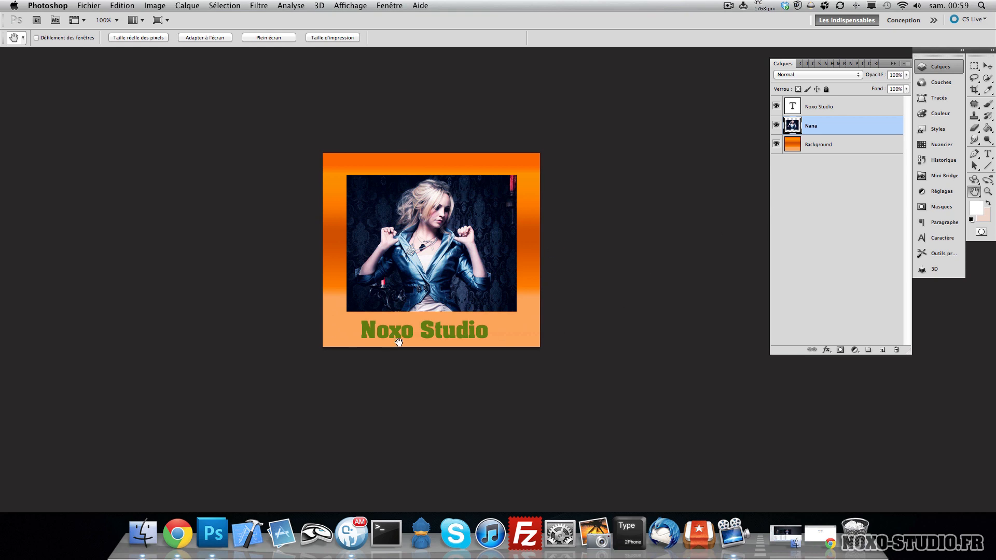
pyautogui.press('v')
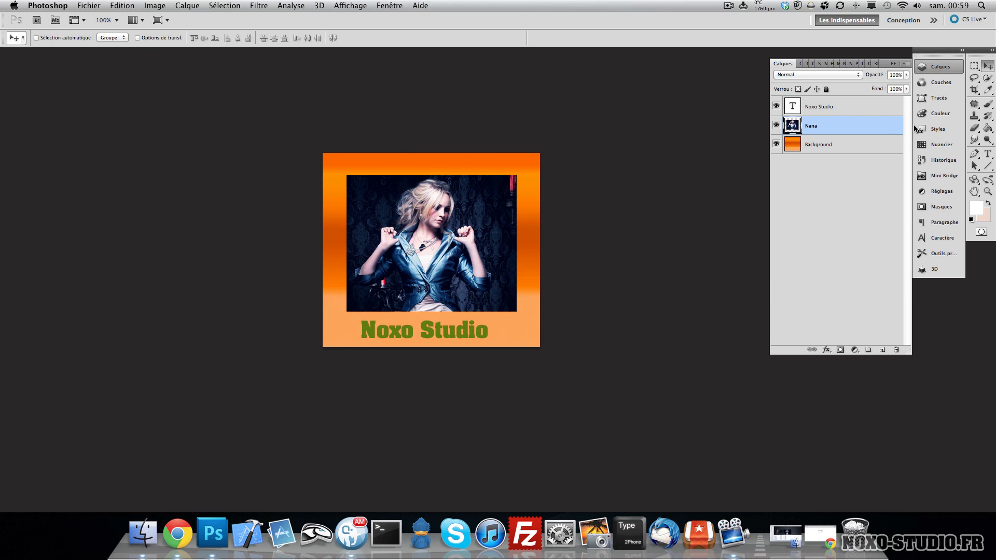
# - Open the Blending Options layer style dialog for the Noxo Studio text layer
pyautogui.click(861, 107)
pyautogui.rightClick(860, 109)
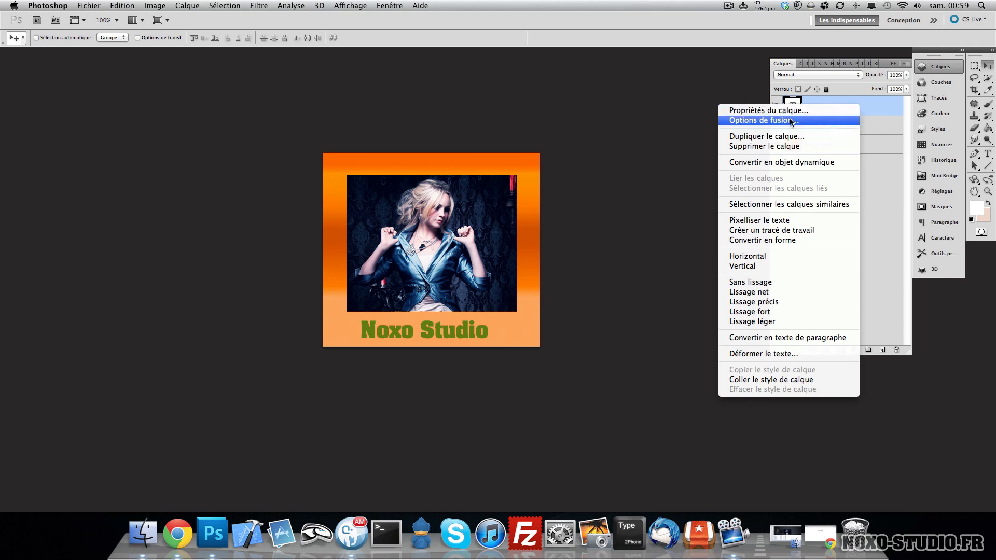
pyautogui.click(888, 109)
pyautogui.doubleClick(891, 113)
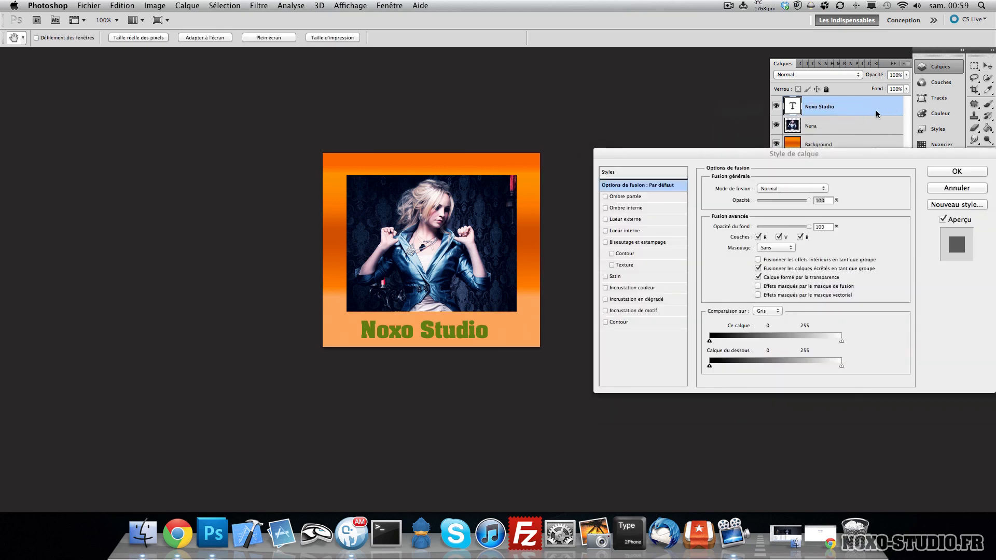
pyautogui.moveTo(693, 152); pyautogui.dragTo(644, 172)
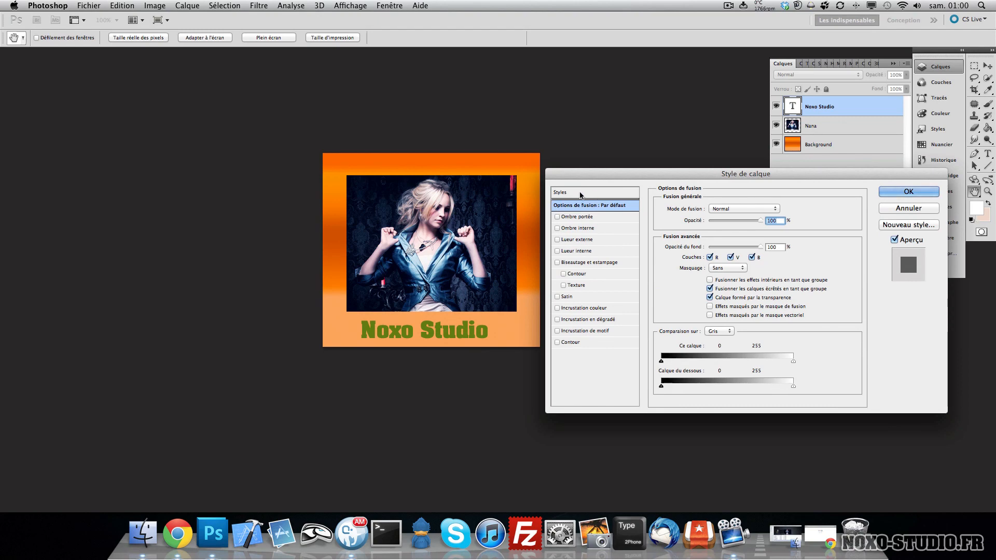
# - Try preset styles on the text, then clear them with the no-style preset and return to blending options
pyautogui.click(595, 194)
pyautogui.click(696, 219)
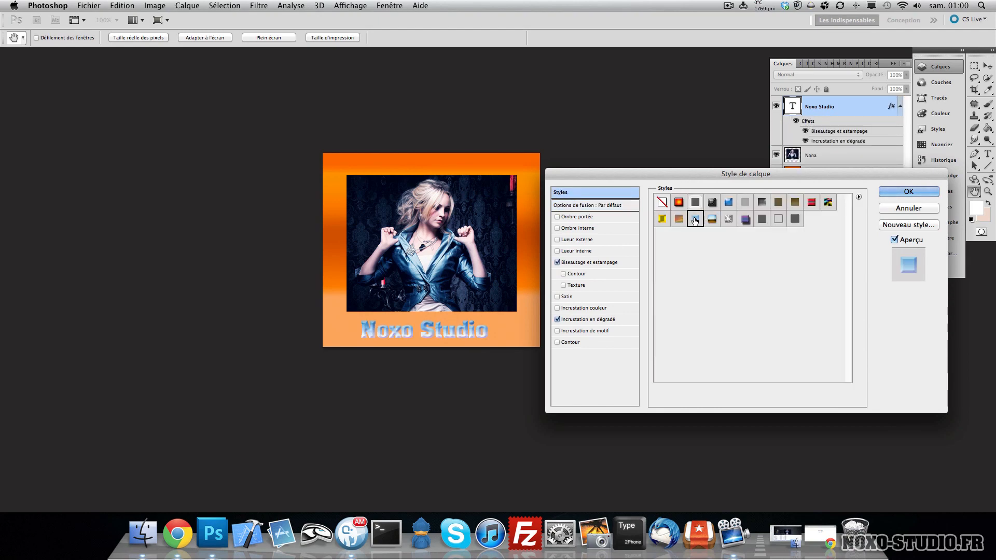
pyautogui.click(679, 219)
pyautogui.click(662, 202)
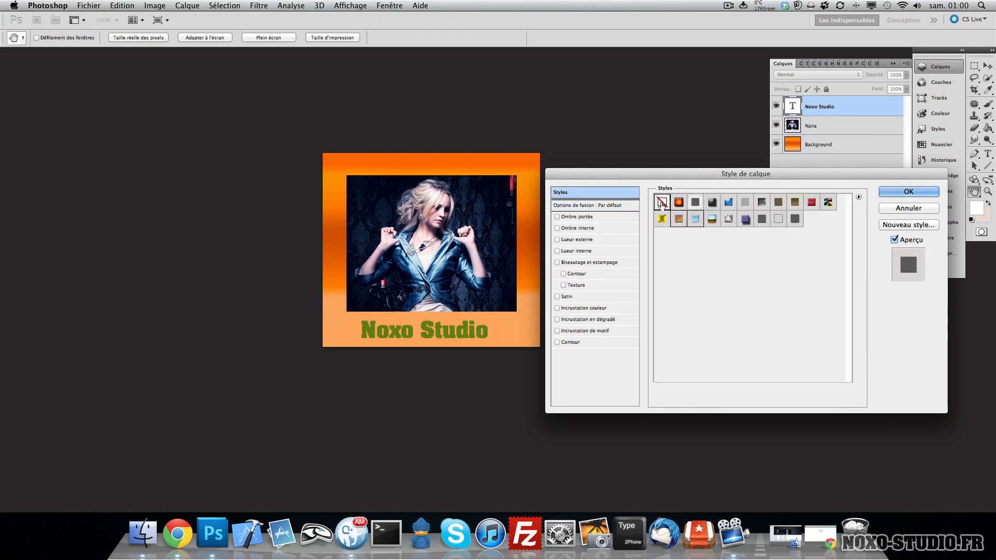
pyautogui.click(594, 207)
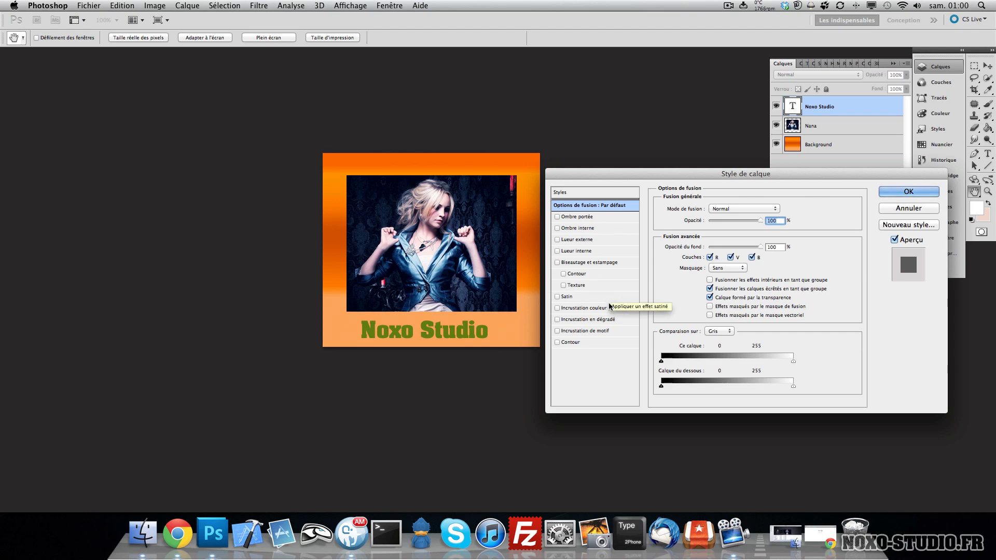
# - Enable Gradient Overlay, browse the gradient presets, and cancel the layer style dialog
pyautogui.click(582, 321)
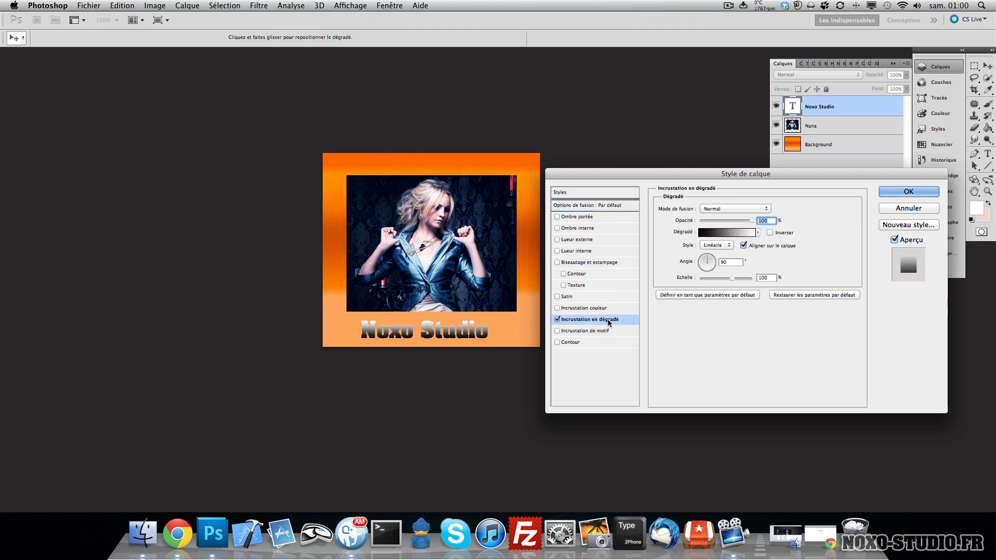
pyautogui.click(728, 233)
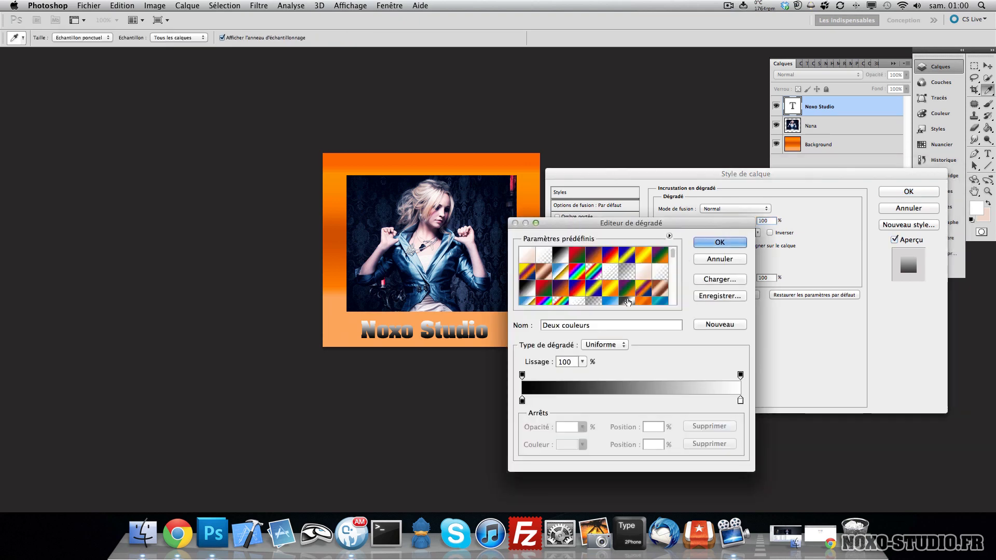
pyautogui.click(716, 242)
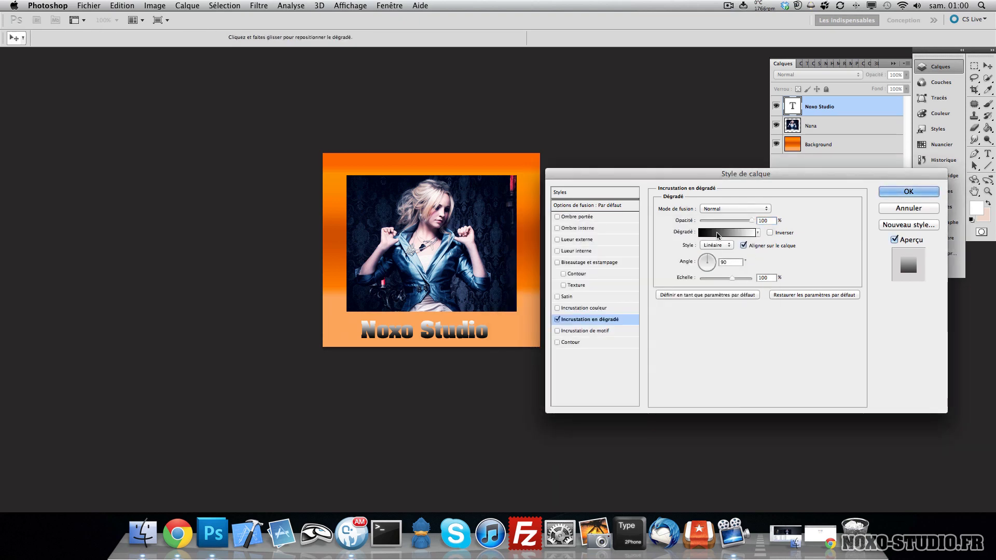
pyautogui.click(757, 233)
pyautogui.scroll(-10, 739, 339)
pyautogui.scroll(15, 739, 340)
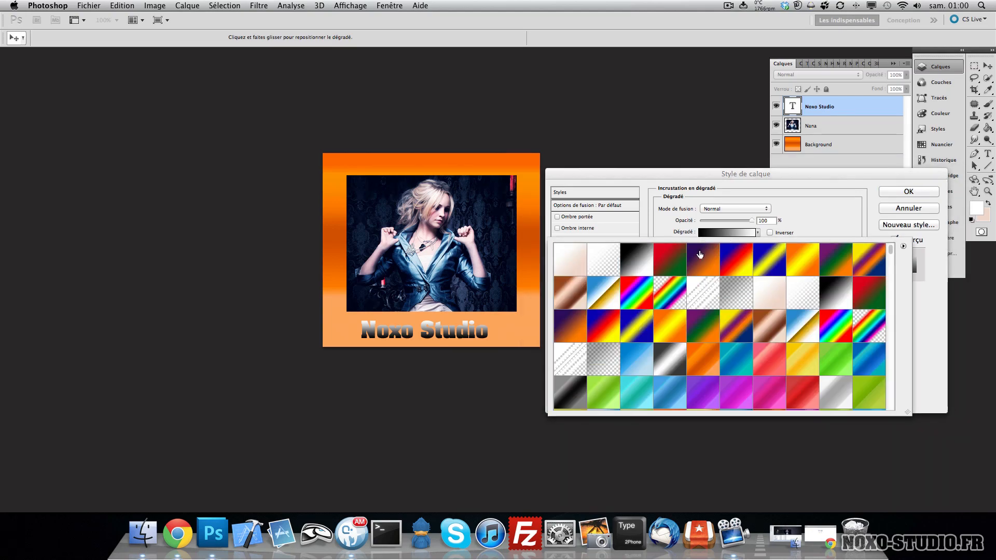
pyautogui.click(664, 221)
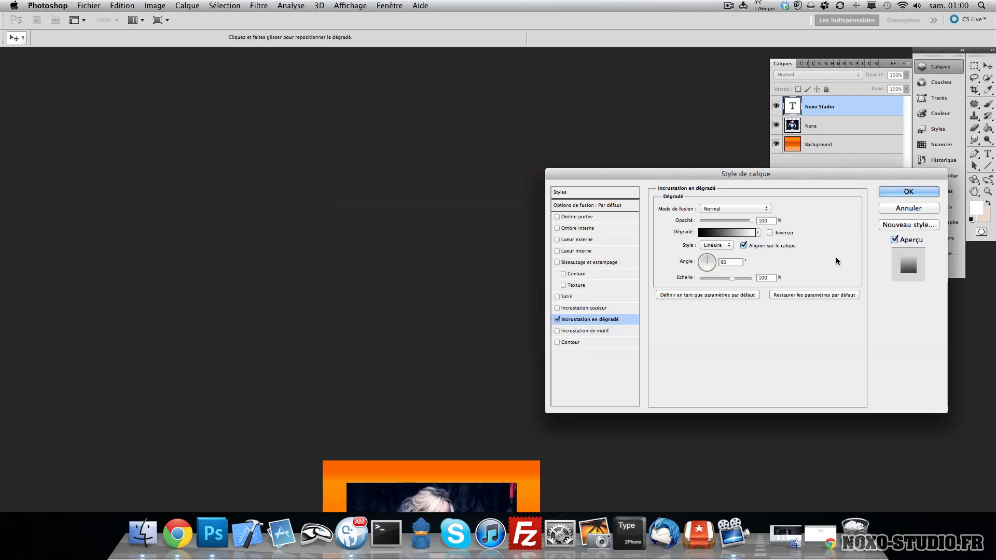
pyautogui.click(908, 208)
# - Reopen the layer style for the Noxo Studio text layer and enable Gradient Overlay
pyautogui.press('h')
pyautogui.moveTo(665, 372); pyautogui.dragTo(536, 100)
pyautogui.doubleClick(869, 106)
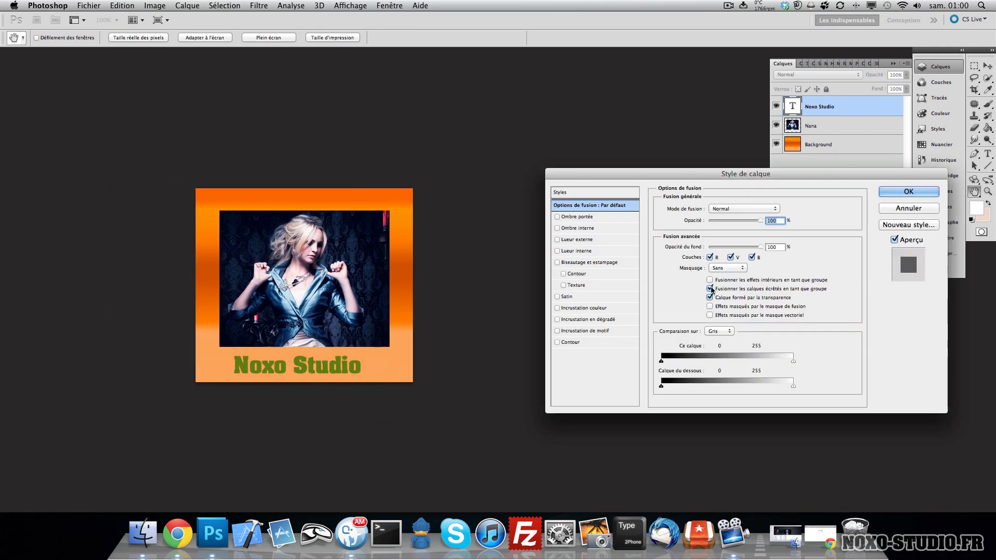
pyautogui.click(615, 319)
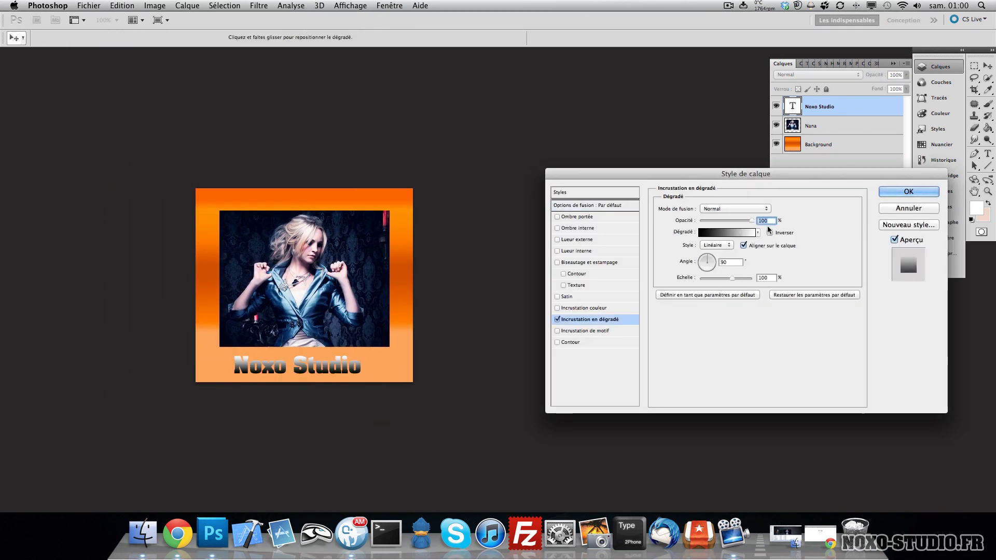
# - Edit the overlay gradient and set its left color stop to pink ff2cdf
pyautogui.click(724, 233)
pyautogui.click(523, 401)
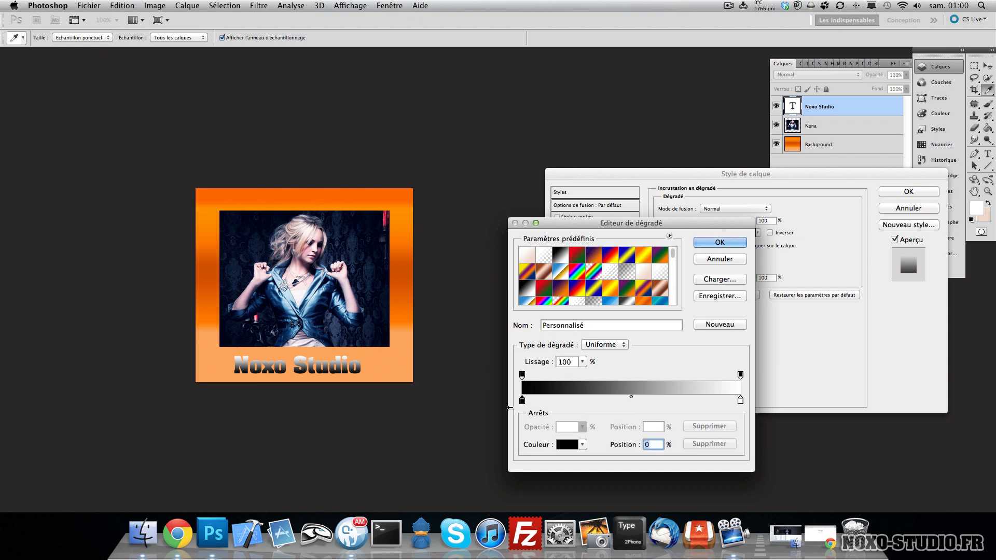
pyautogui.click(567, 445)
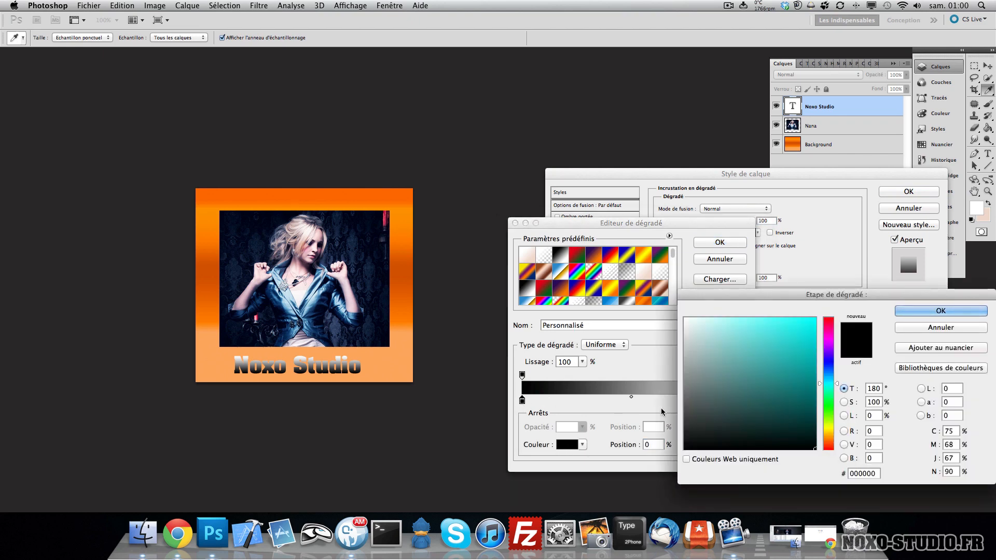
pyautogui.click(829, 336)
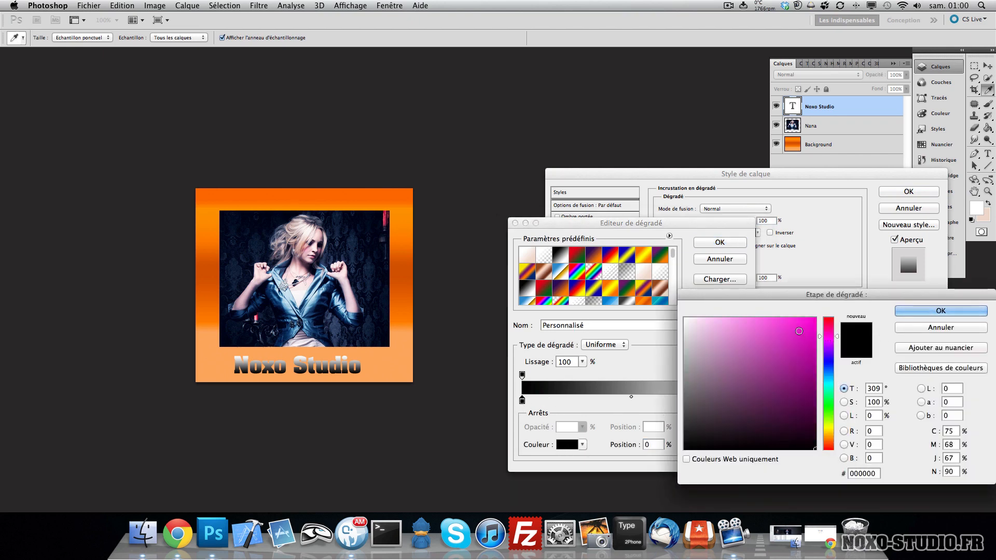
pyautogui.click(790, 321)
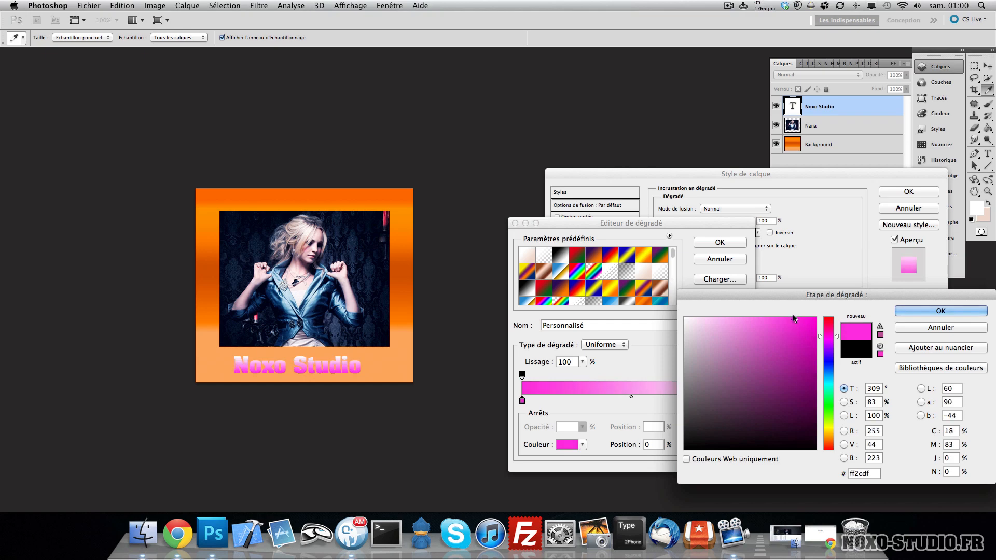
pyautogui.doubleClick(861, 474)
pyautogui.click(917, 313)
# - Set the gradient's right color stop to light pink ff9af0 and confirm the gradient and layer style
pyautogui.click(740, 401)
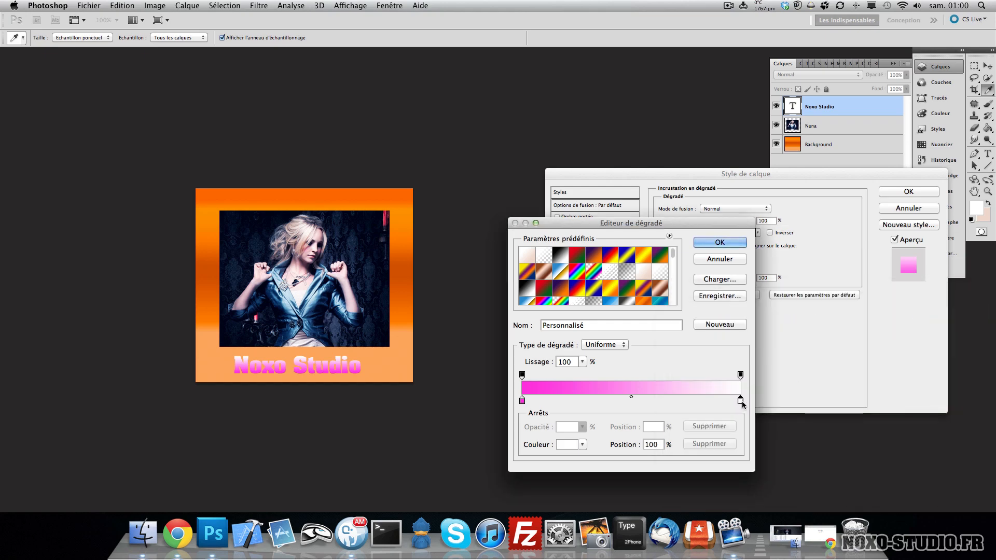
pyautogui.click(568, 445)
pyautogui.doubleClick(858, 472)
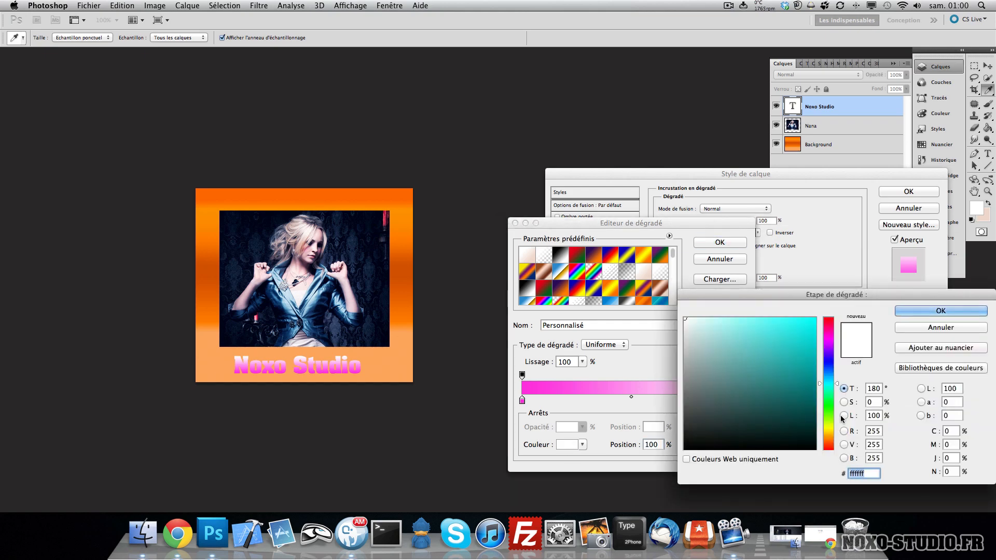
pyautogui.press('super+v')
pyautogui.click(743, 321)
pyautogui.click(737, 313)
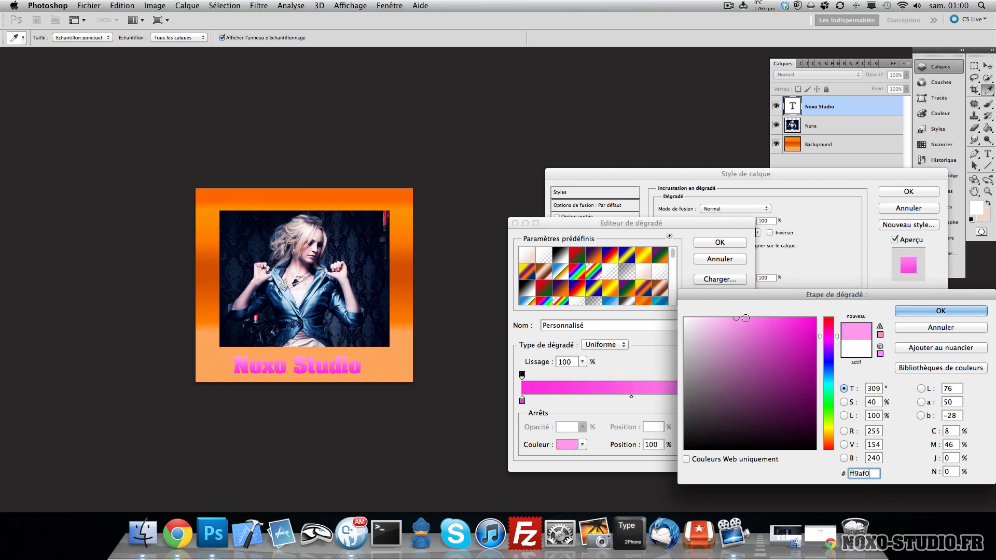
pyautogui.click(917, 313)
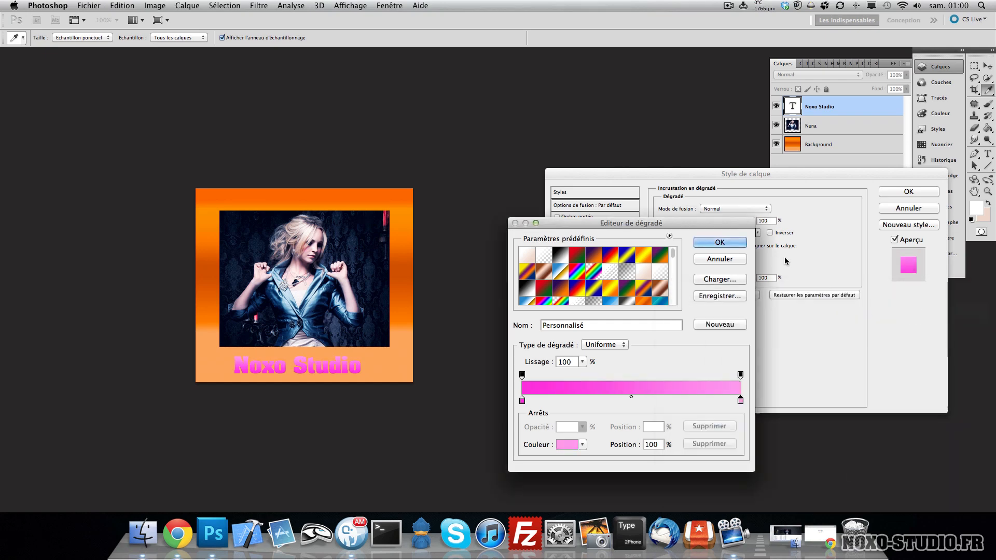
pyautogui.click(733, 244)
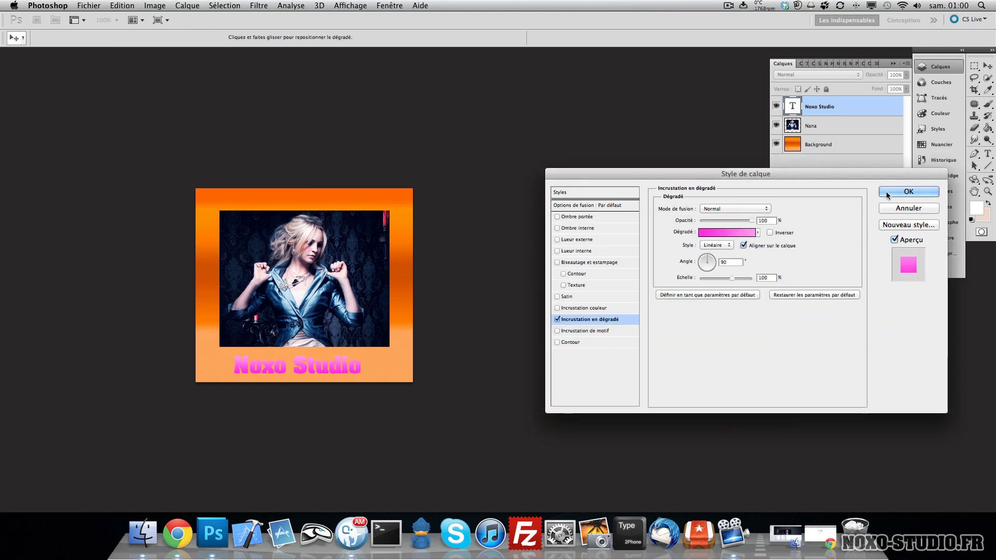
pyautogui.click(908, 192)
# - Select the Noxo Studio text and switch it to all capitals in the character settings
pyautogui.press('t')
pyautogui.tripleClick(295, 388)
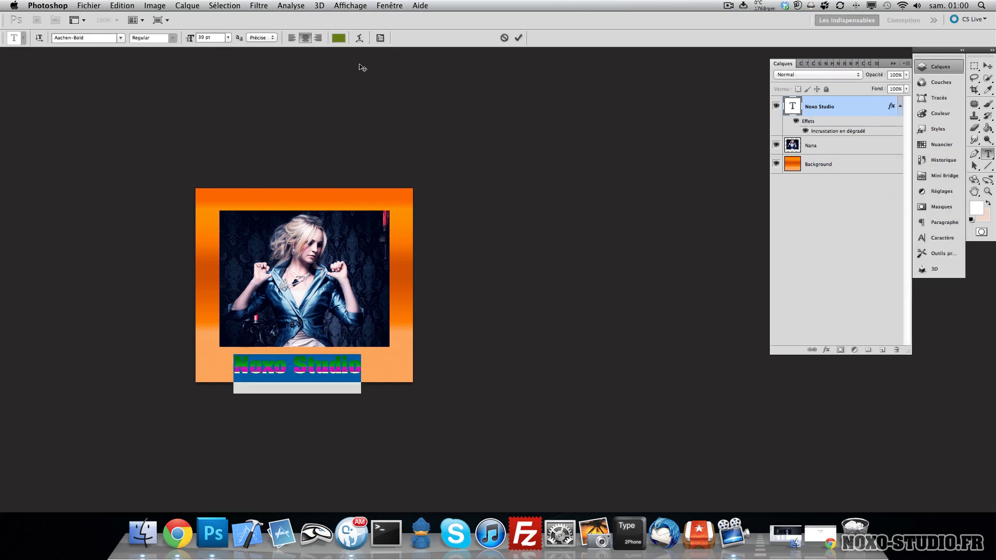
pyautogui.click(381, 38)
pyautogui.click(840, 141)
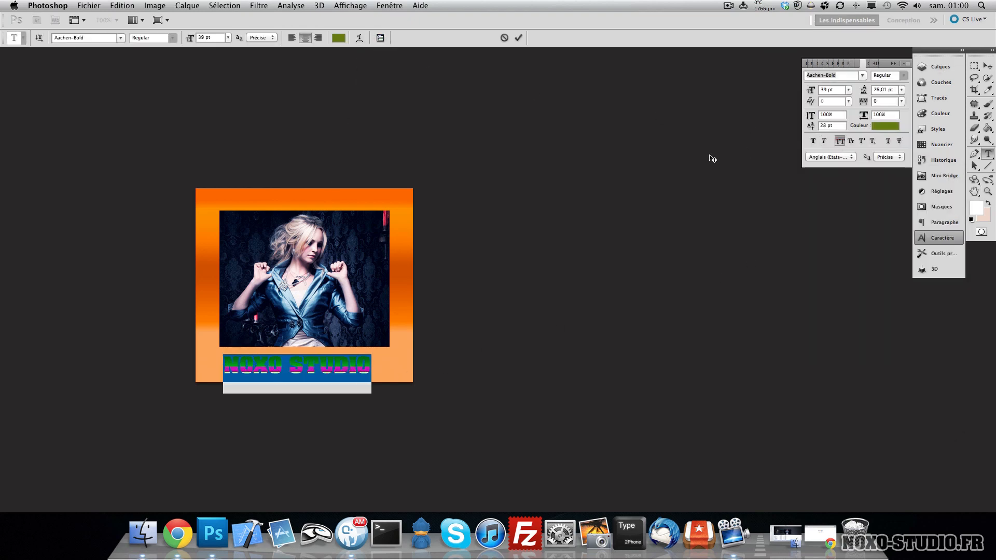
# - Set the text's baseline shift to 0 pt
pyautogui.moveTo(863, 89); pyautogui.dragTo(865, 94)
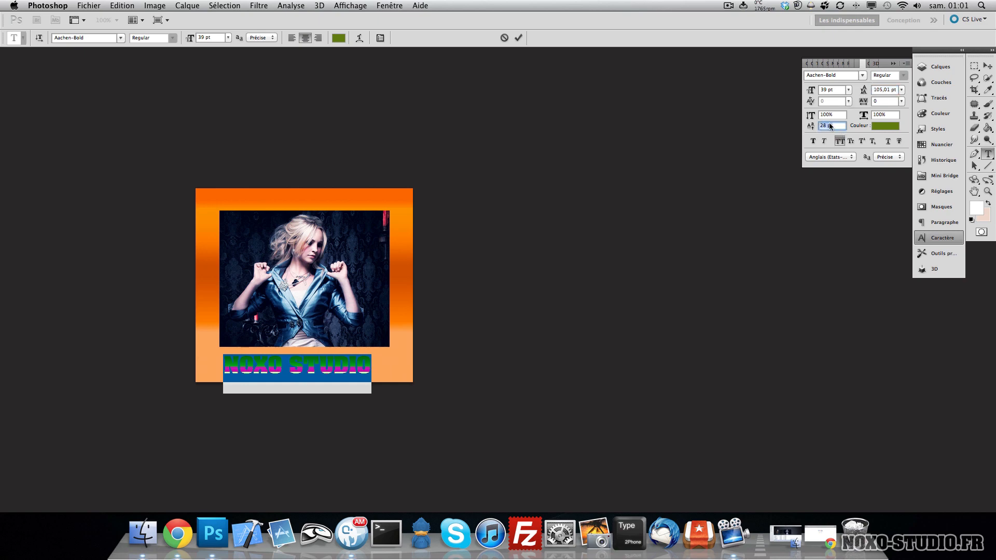
pyautogui.write('0')
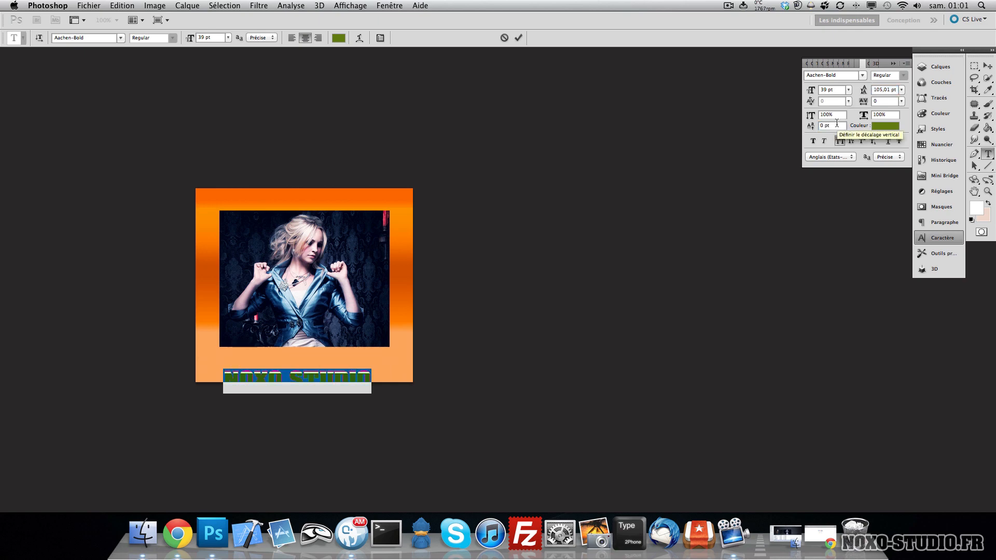
pyautogui.press('Return')
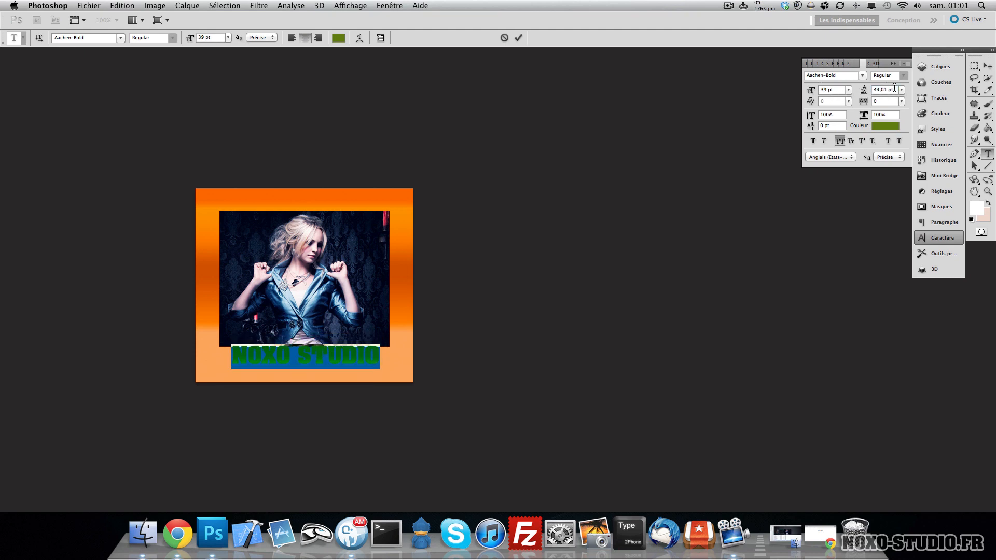
# - Set the text leading to Auto and enlarge the font size to 50 pt
pyautogui.click(894, 89)
pyautogui.click(902, 90)
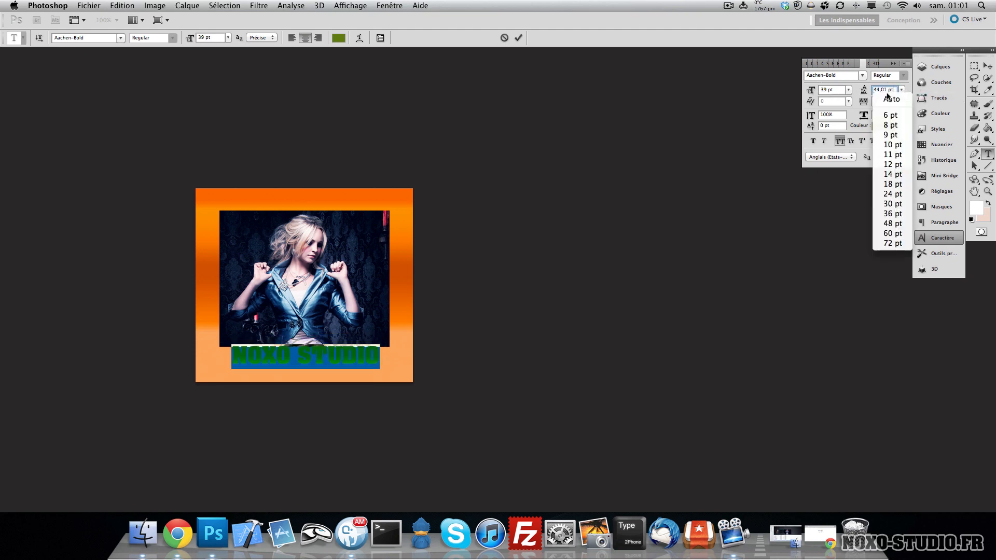
pyautogui.click(886, 99)
pyautogui.moveTo(813, 95); pyautogui.dragTo(820, 94)
# - Save the file and center the text horizontally on the canvas, moving it slightly lower
pyautogui.press('super+s')
pyautogui.press('super+a')
pyautogui.scroll(-2, 256, 132)
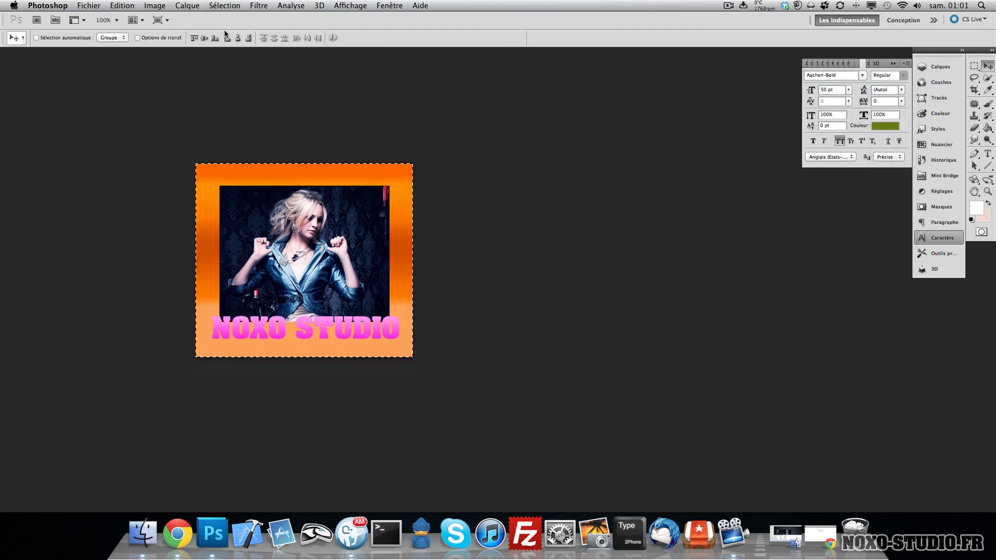
pyautogui.click(237, 38)
pyautogui.press('super+d')
pyautogui.moveTo(346, 308); pyautogui.dragTo(346, 319)
# - Reopen the text layer's style and add a white Stroke of 5 px
pyautogui.click(939, 66)
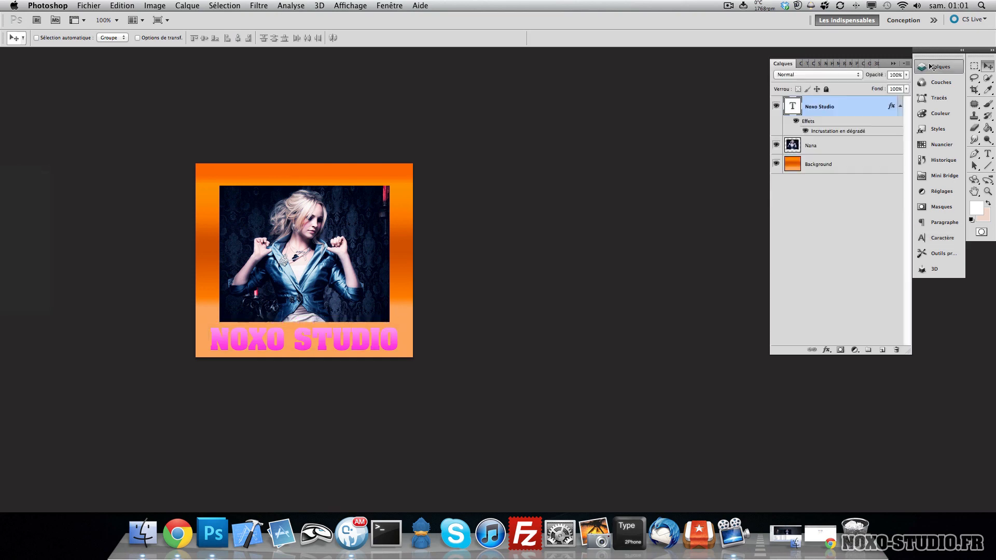
pyautogui.click(901, 106)
pyautogui.doubleClick(867, 106)
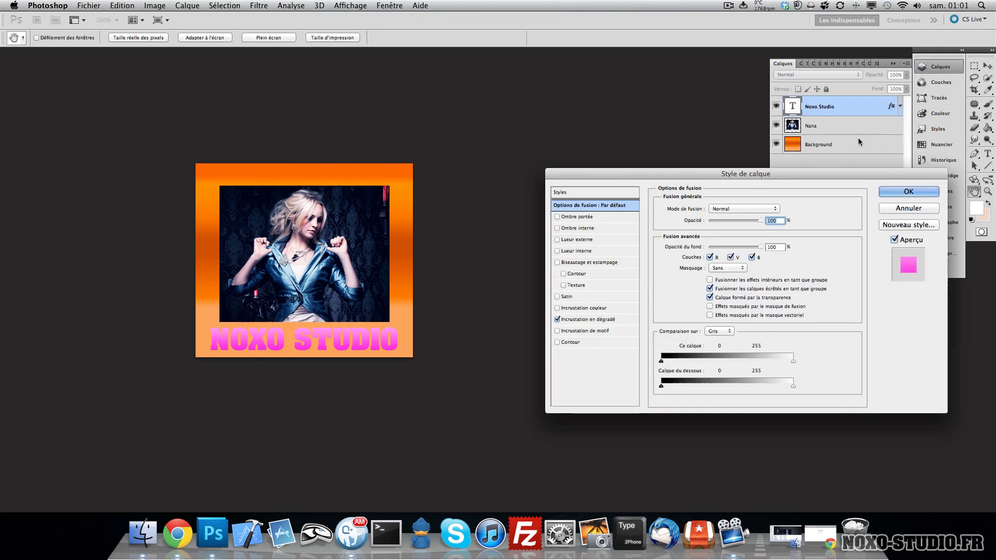
pyautogui.click(604, 319)
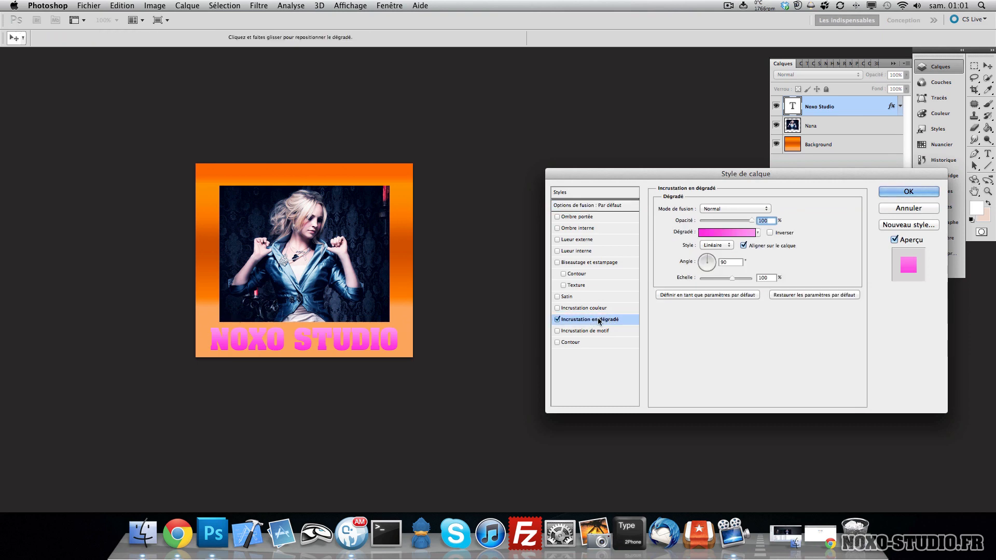
pyautogui.click(594, 342)
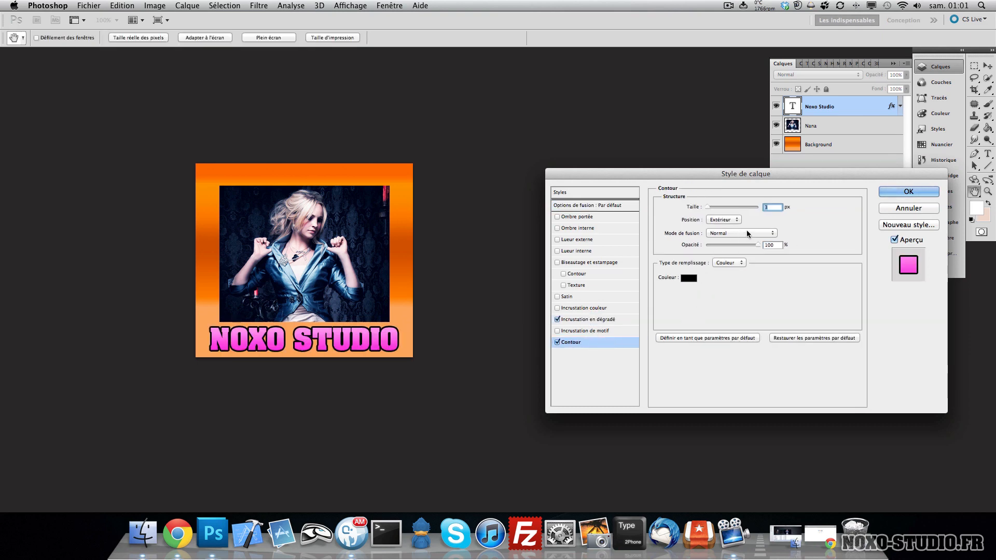
pyautogui.press('Up')
pyautogui.press('Up')
pyautogui.click(689, 279)
pyautogui.moveTo(734, 367); pyautogui.dragTo(683, 316)
pyautogui.click(940, 311)
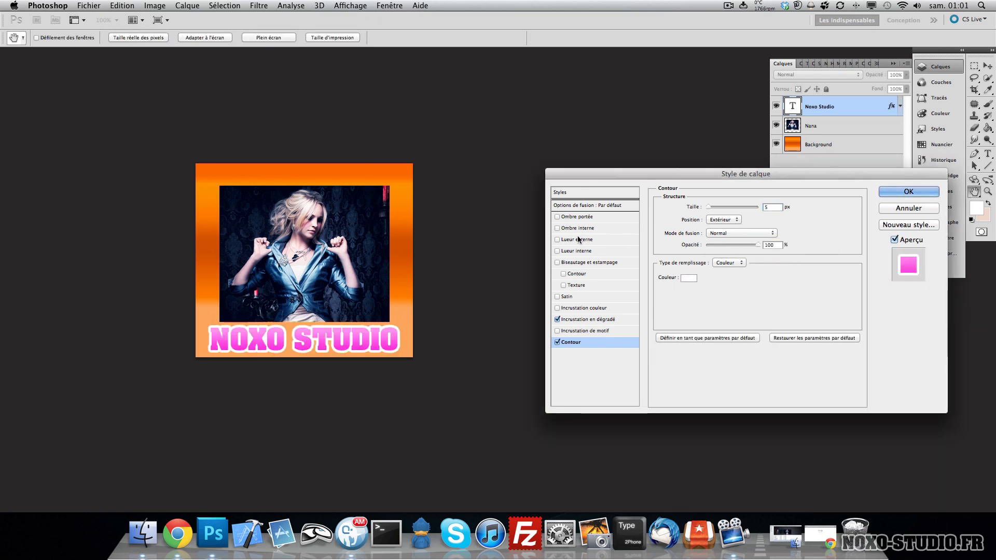
# - Enable Inner Shadow with Normal blend mode, 100% opacity and a 90° angle
pyautogui.click(574, 217)
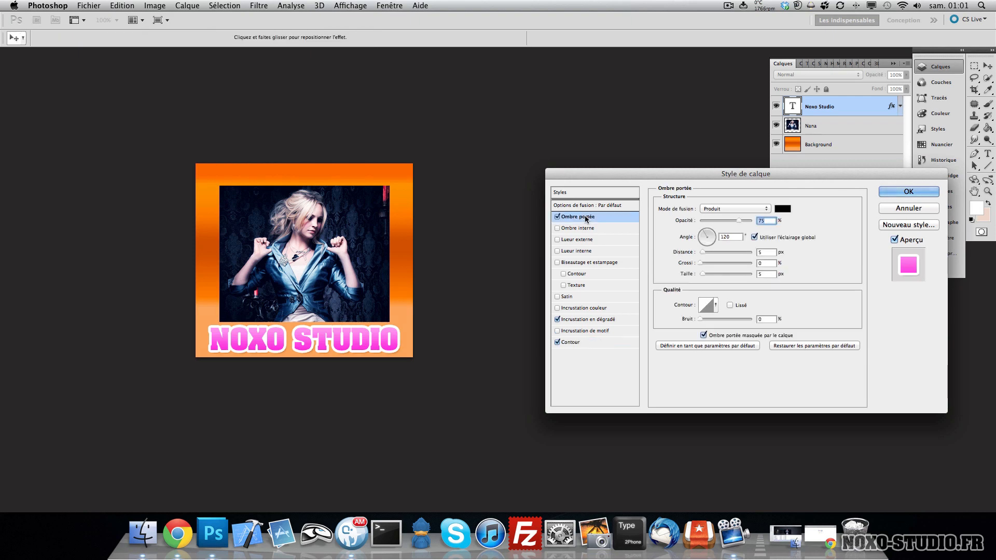
pyautogui.click(558, 217)
pyautogui.click(578, 229)
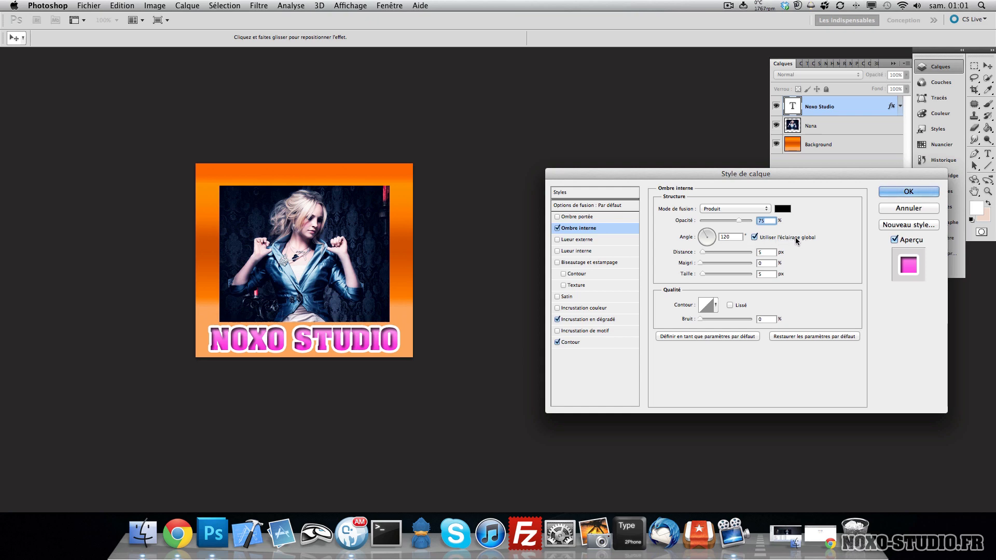
pyautogui.click(739, 210)
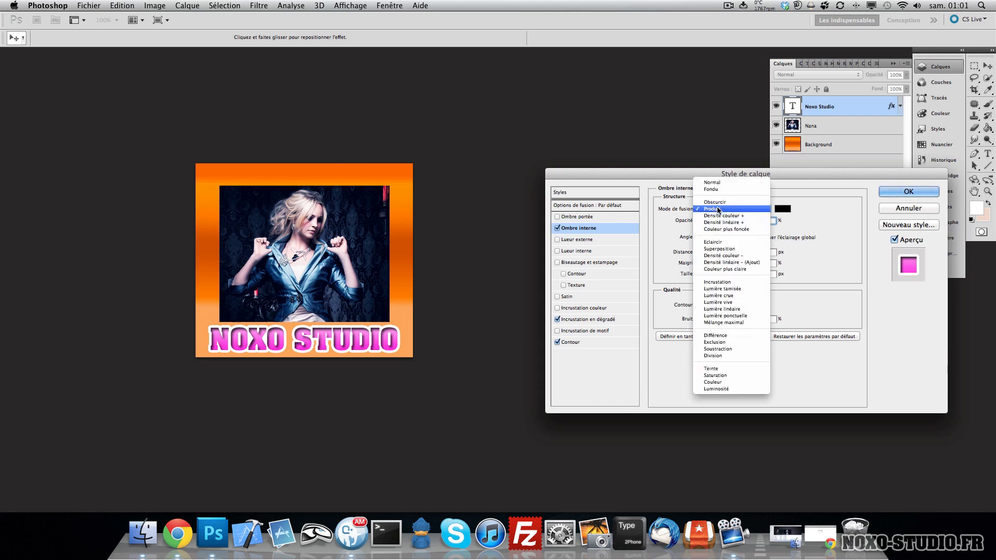
pyautogui.click(712, 183)
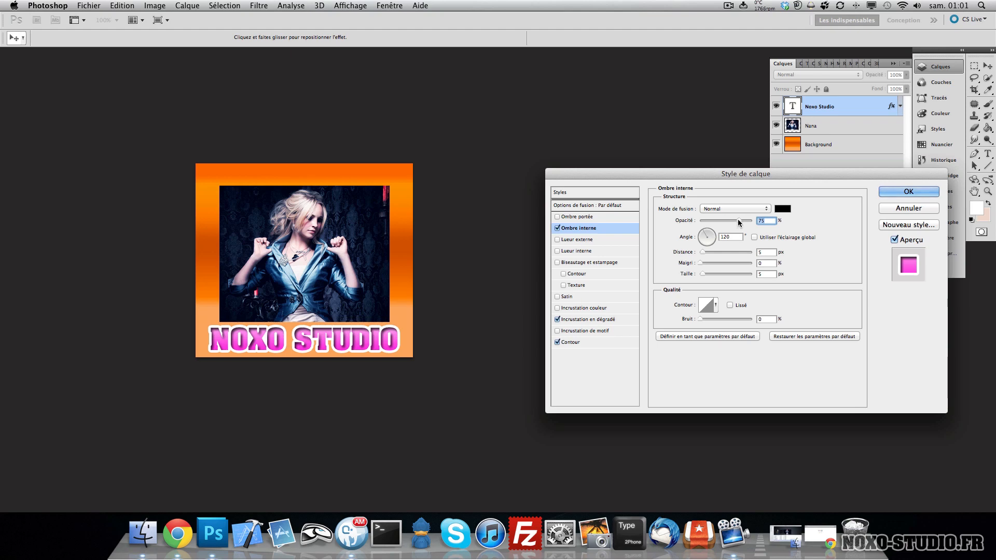
pyautogui.moveTo(737, 219); pyautogui.dragTo(754, 221)
pyautogui.press('Tab')
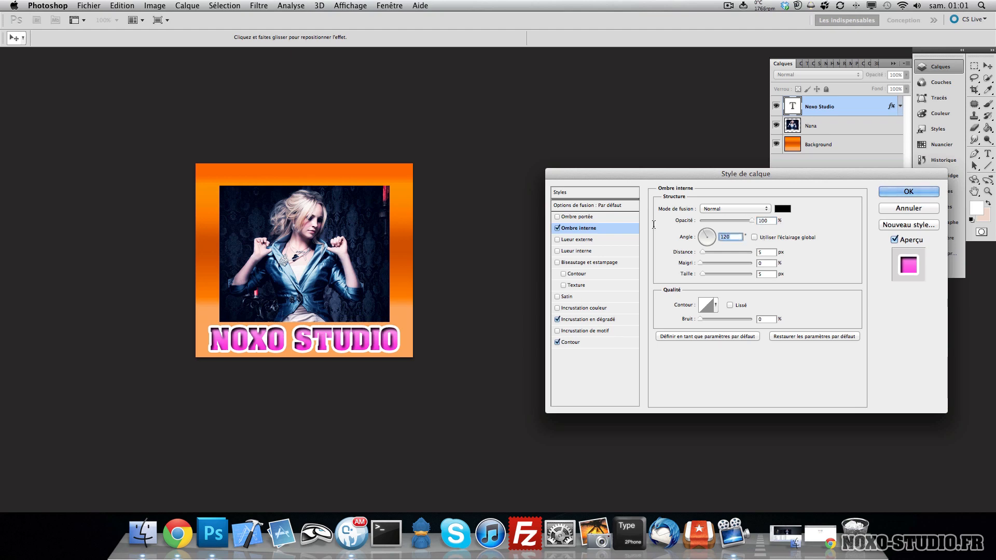
pyautogui.write('90')
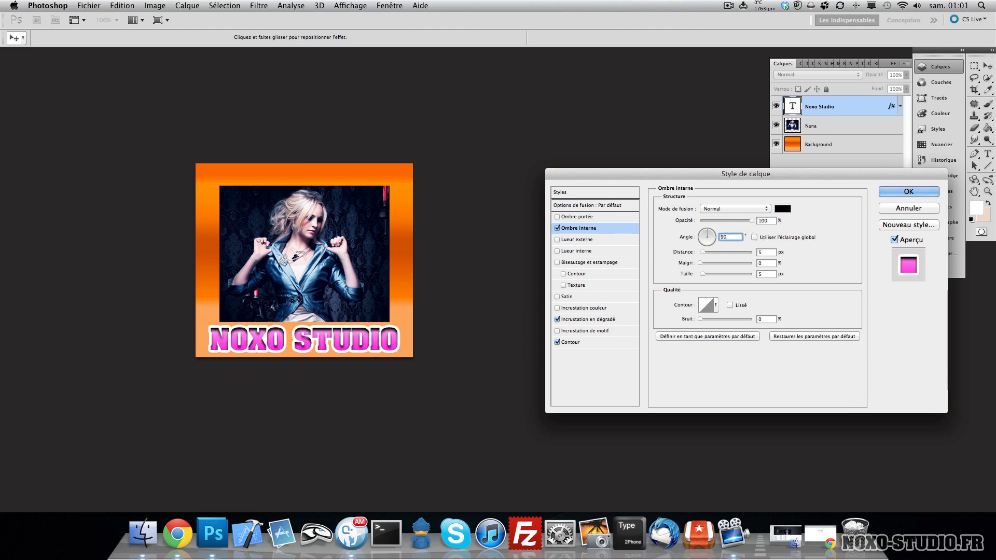
# - Set the inner shadow's distance to 1 px and size to 0 px
pyautogui.press('Tab')
pyautogui.press('Tab')
pyautogui.hotkey('shift', 'Tab')
pyautogui.write('1')
pyautogui.press('Tab')
pyautogui.press('Tab')
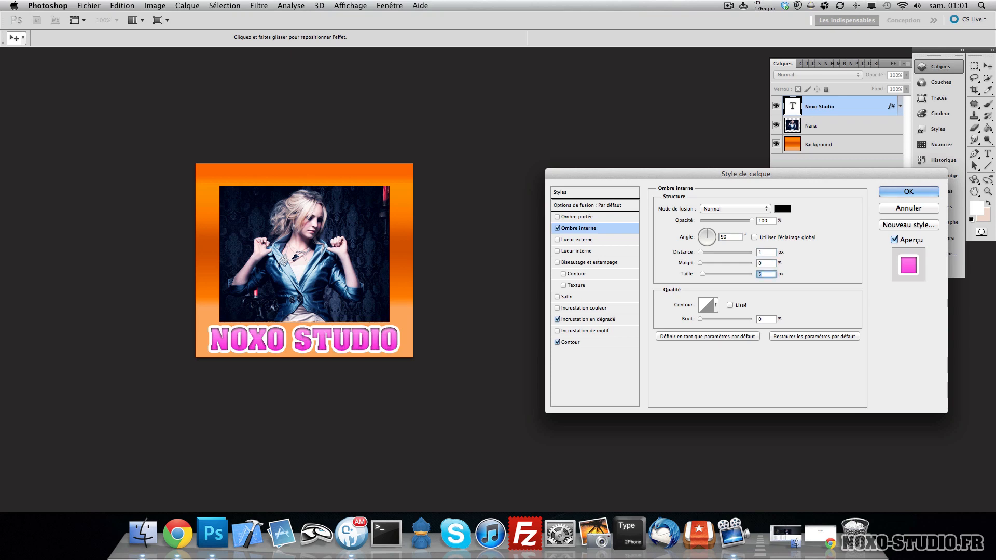
pyautogui.write('0')
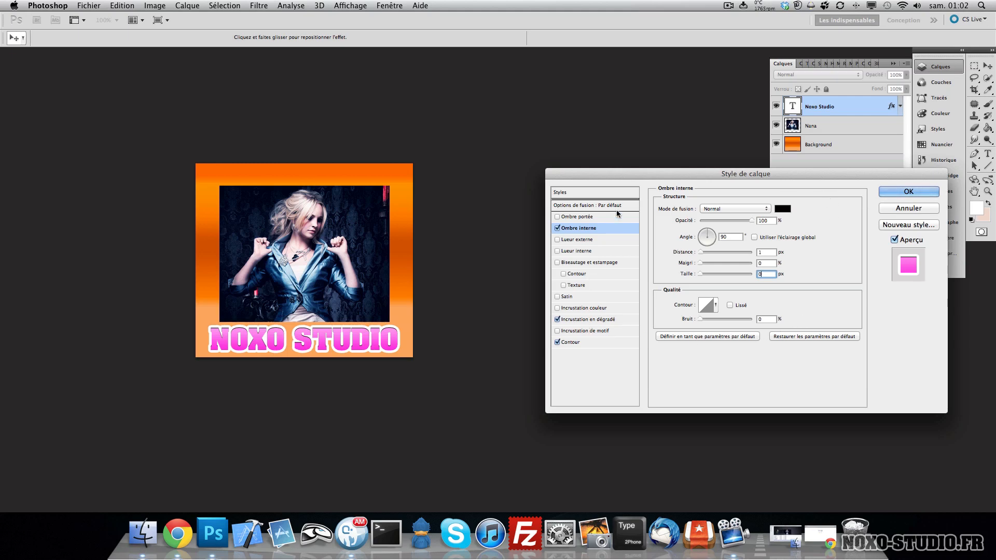
# - Try an Outer Glow with Normal blend mode and a smaller size, and an Inner Glow, then turn both off
pyautogui.click(579, 240)
pyautogui.click(735, 208)
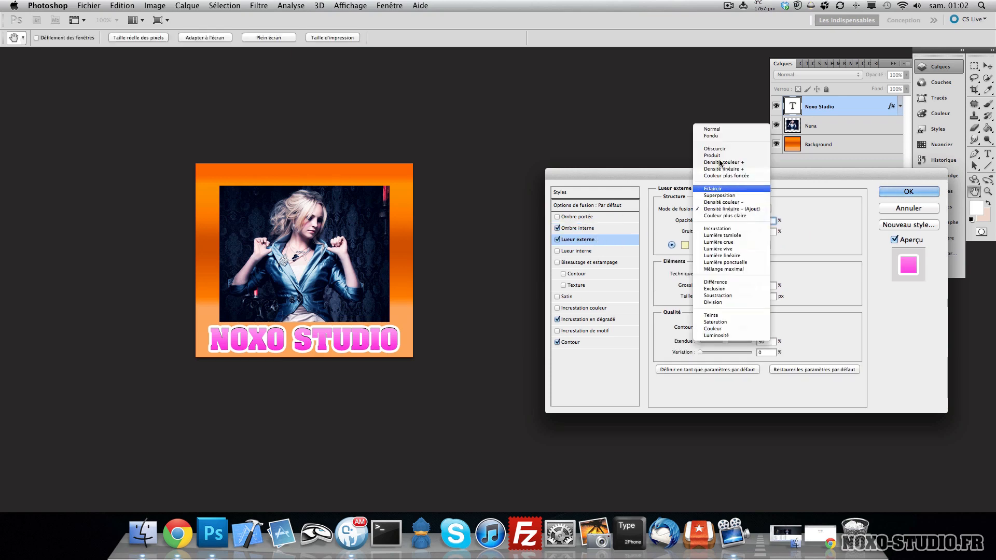
pyautogui.click(723, 130)
pyautogui.click(685, 245)
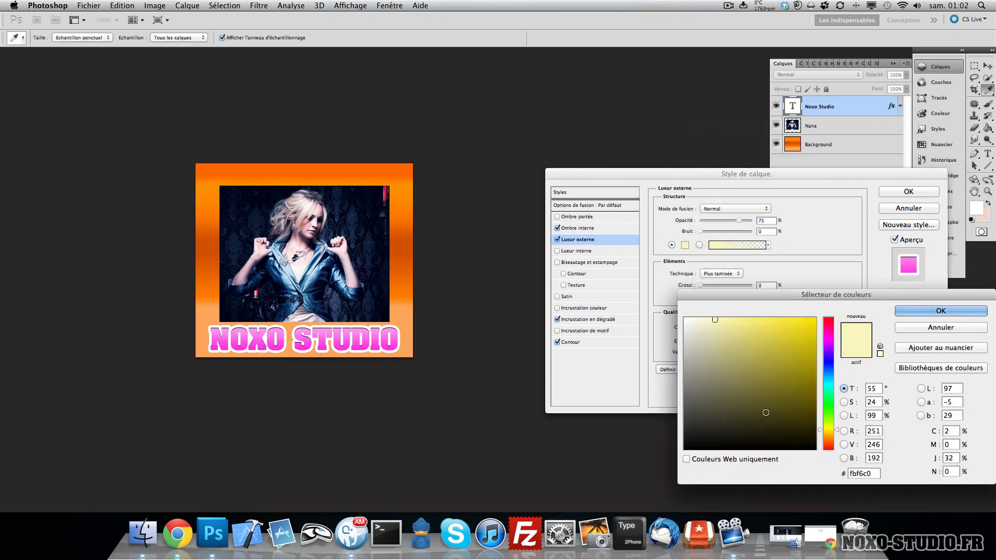
pyautogui.press('Return')
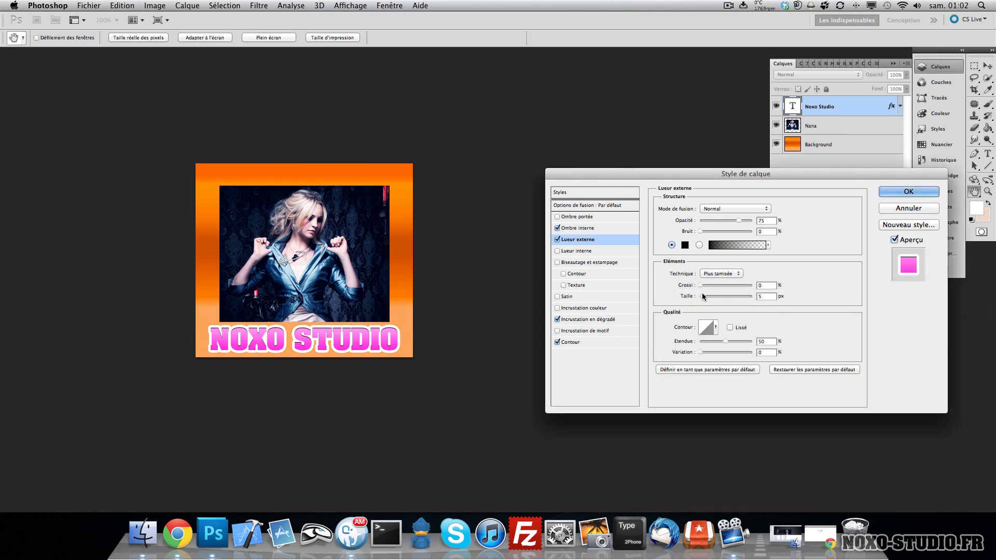
pyautogui.moveTo(702, 294)
pyautogui.mouseDown()
pyautogui.moveTo(727, 284)
pyautogui.moveTo(730, 295)
pyautogui.moveTo(749, 296)
pyautogui.moveTo(693, 284)
pyautogui.mouseUp()
pyautogui.moveTo(749, 296); pyautogui.dragTo(706, 296)
pyautogui.click(557, 240)
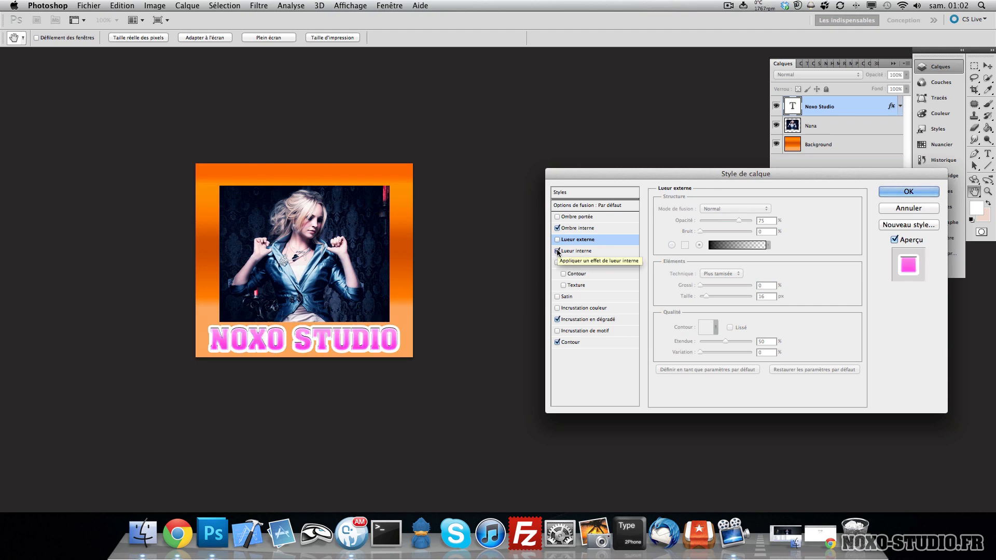
pyautogui.click(584, 251)
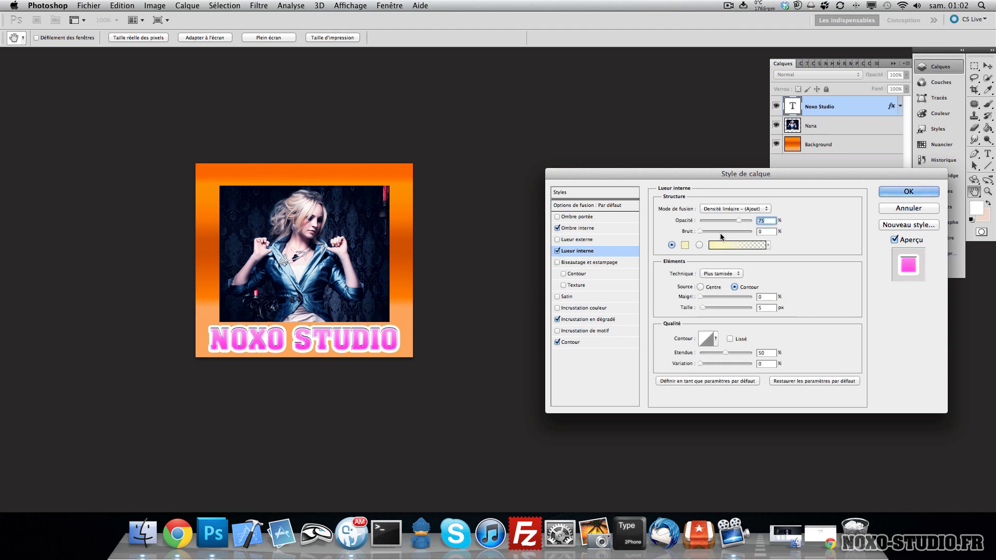
pyautogui.click(557, 252)
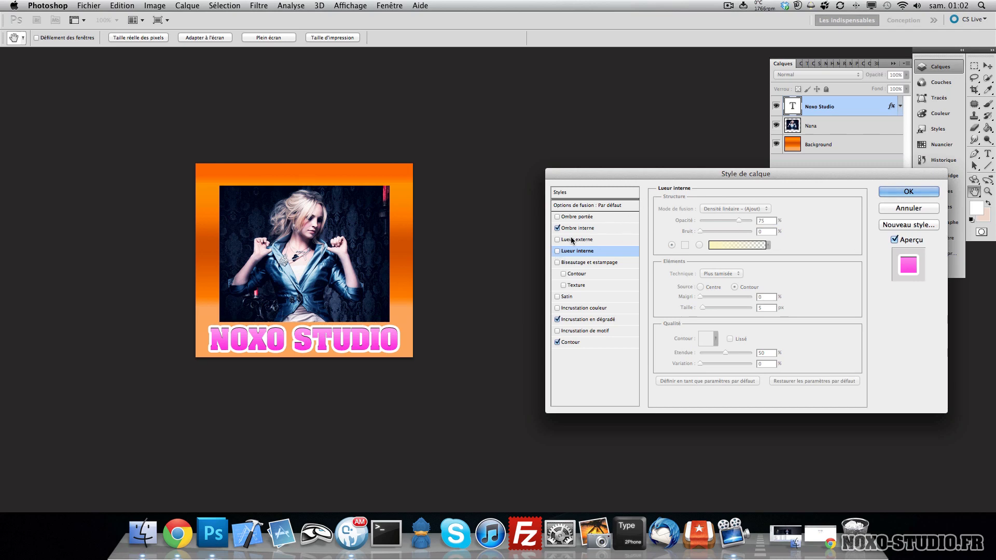
# - Try a Bevel and Emboss of 35 px with reduced highlight and shadow opacities, then turn it off
pyautogui.click(591, 262)
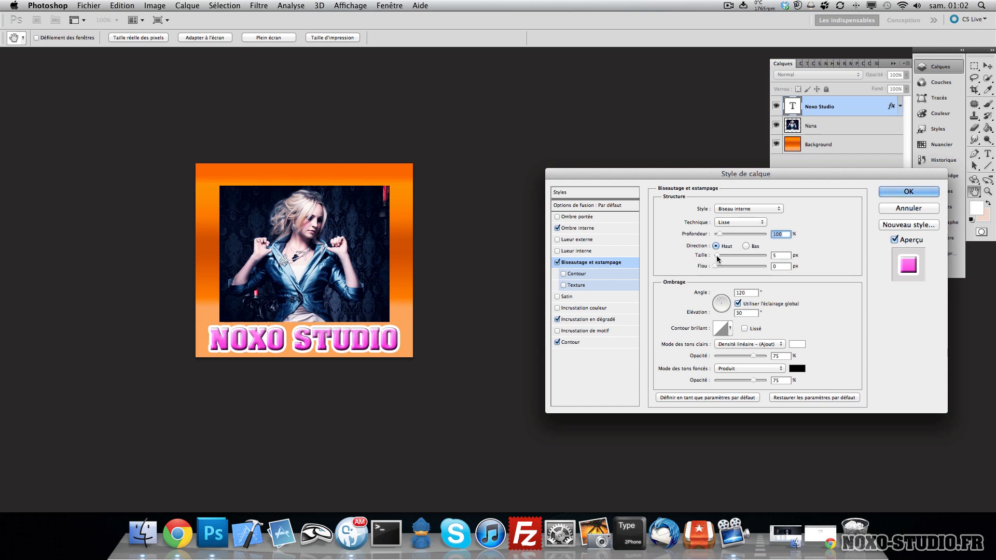
pyautogui.moveTo(717, 254)
pyautogui.mouseDown()
pyautogui.moveTo(737, 257)
pyautogui.moveTo(723, 257)
pyautogui.mouseUp()
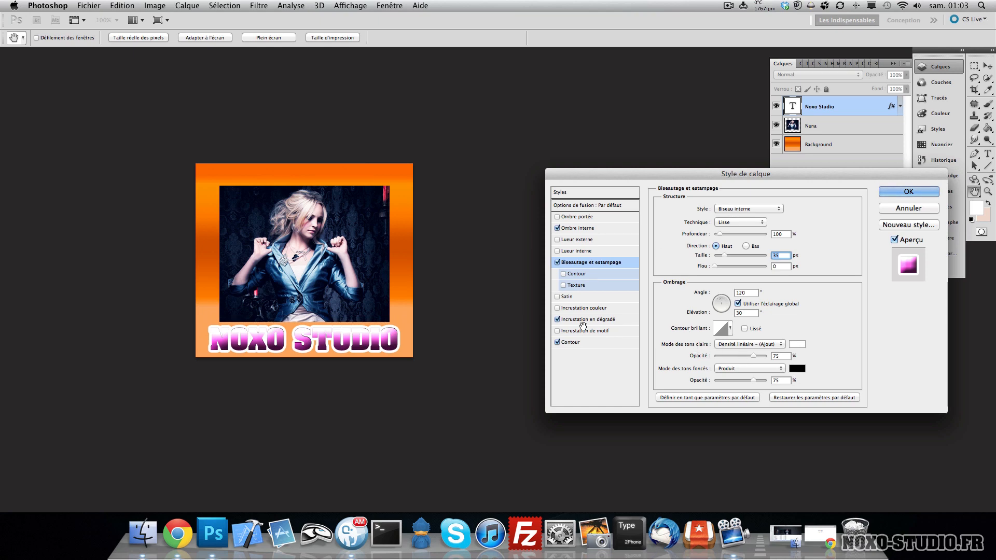
pyautogui.moveTo(728, 356)
pyautogui.mouseDown()
pyautogui.moveTo(739, 357)
pyautogui.moveTo(726, 383)
pyautogui.moveTo(707, 383)
pyautogui.mouseUp()
pyautogui.click(733, 382)
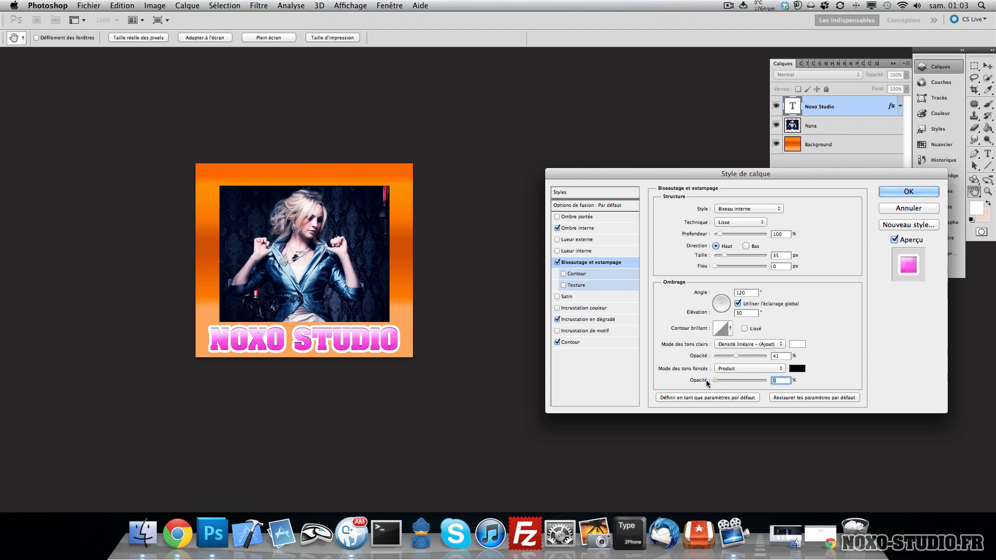
pyautogui.click(557, 263)
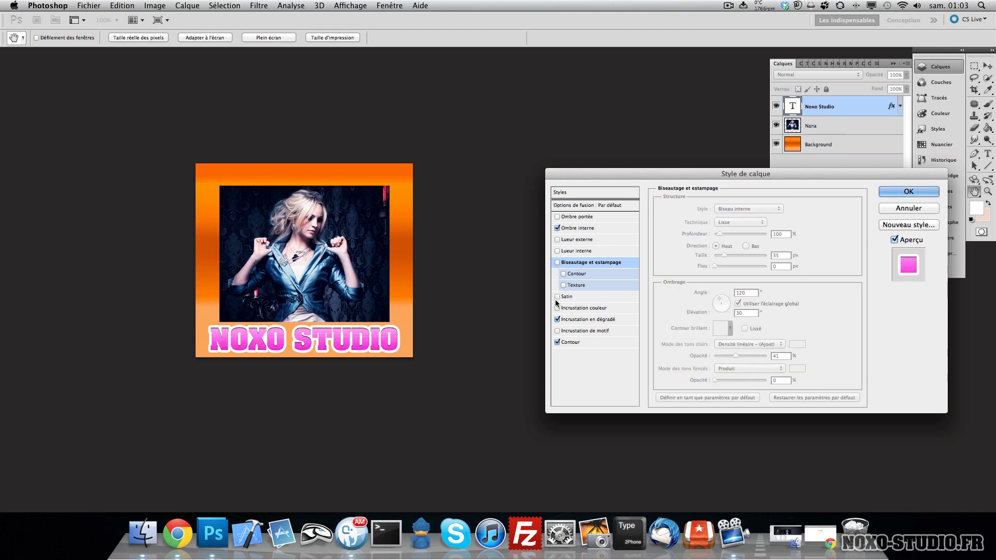
# - Try a white Satin effect in Incrustation mode with a larger distance, then turn it off
pyautogui.click(557, 297)
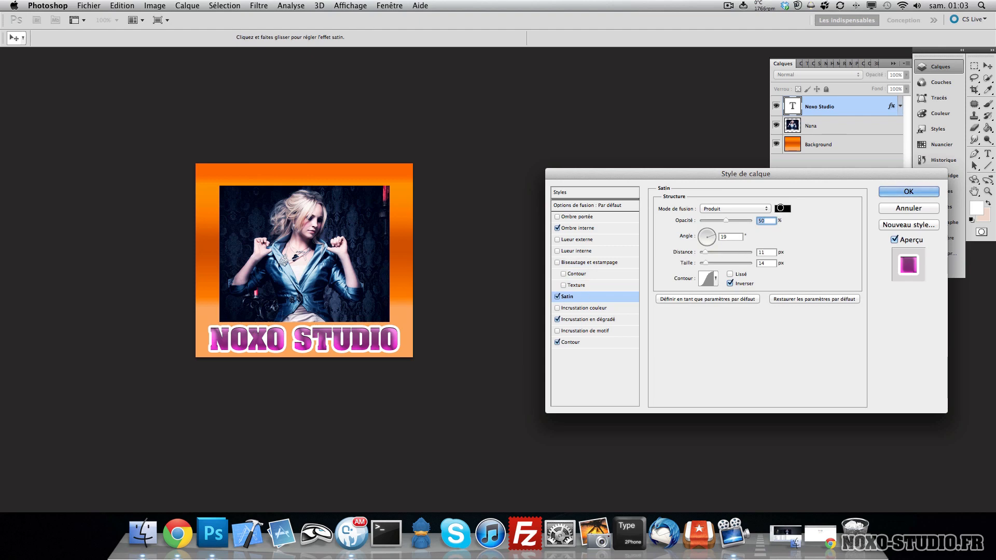
pyautogui.click(783, 209)
pyautogui.click(687, 317)
pyautogui.click(934, 311)
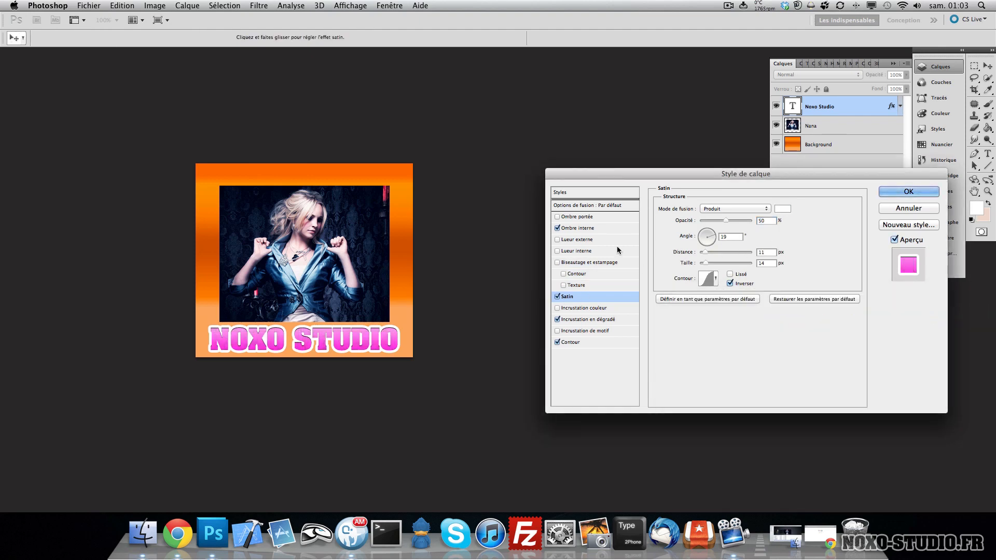
pyautogui.click(749, 212)
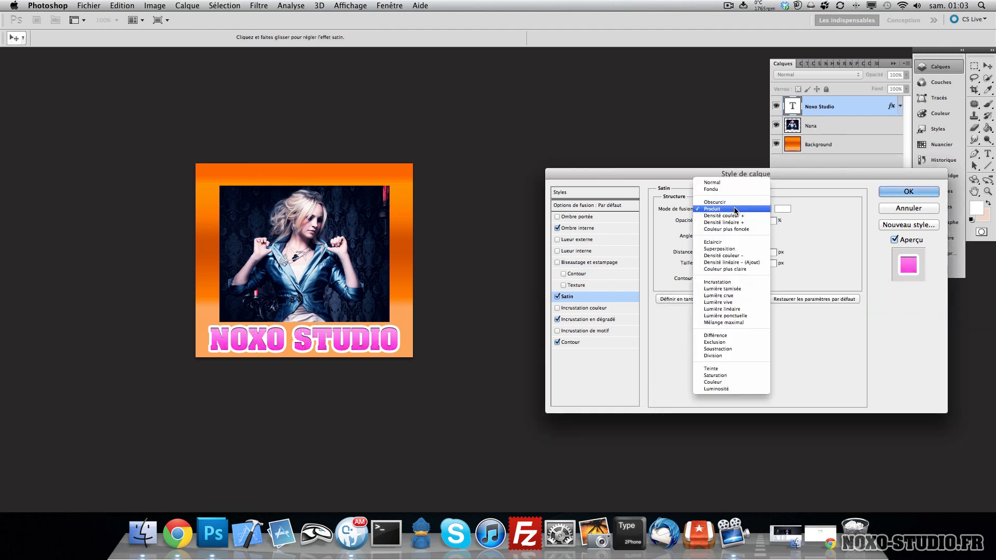
pyautogui.click(724, 280)
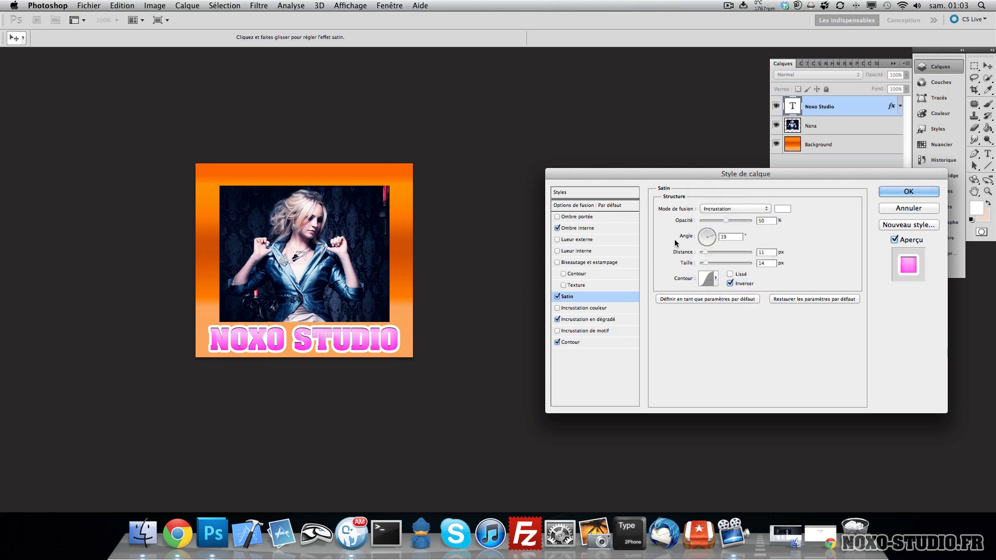
pyautogui.moveTo(705, 253)
pyautogui.mouseDown()
pyautogui.moveTo(739, 253)
pyautogui.moveTo(711, 252)
pyautogui.moveTo(719, 252)
pyautogui.mouseUp()
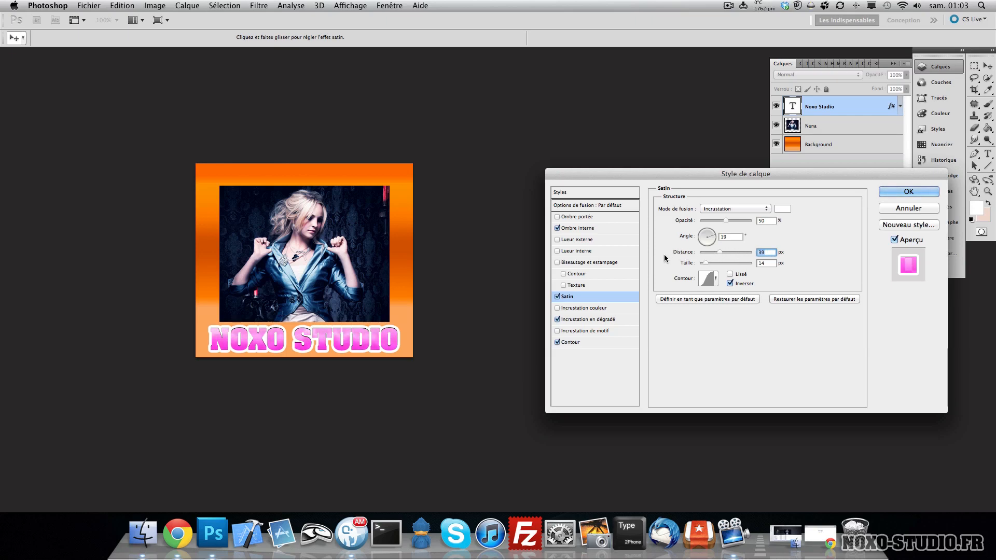
pyautogui.click(557, 296)
# - Preview Color Overlay and Pattern Overlay, turn both off, and apply the text's layer style
pyautogui.click(571, 308)
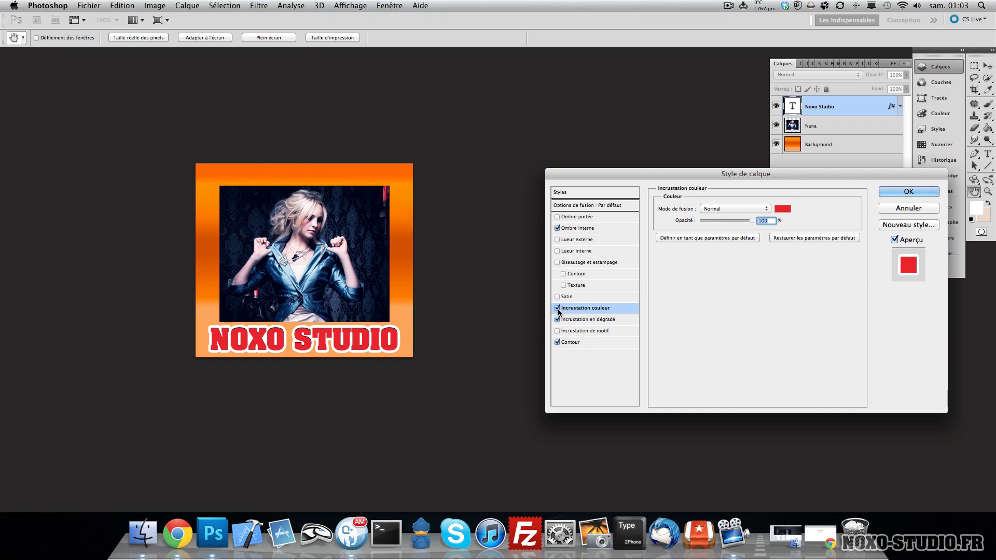
pyautogui.click(558, 308)
pyautogui.click(557, 331)
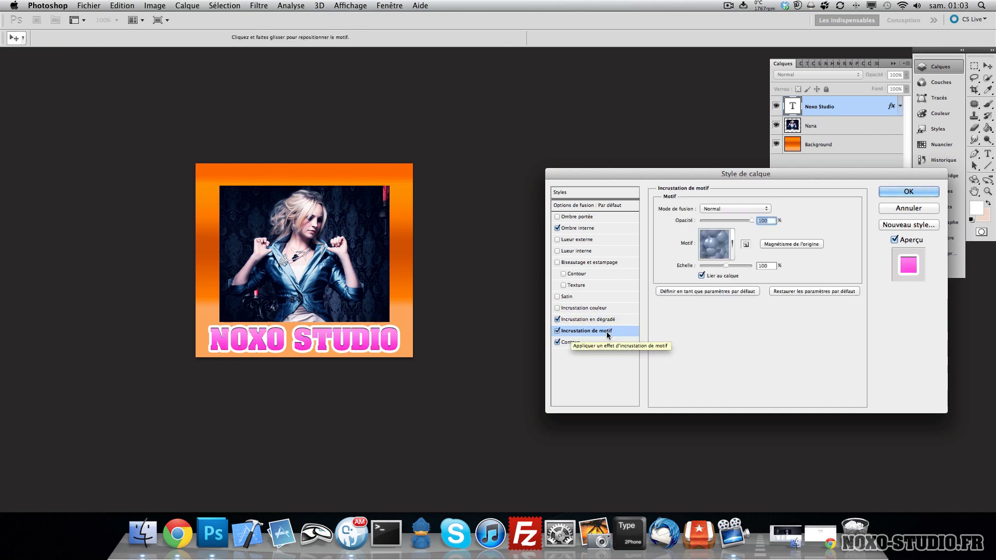
pyautogui.click(558, 331)
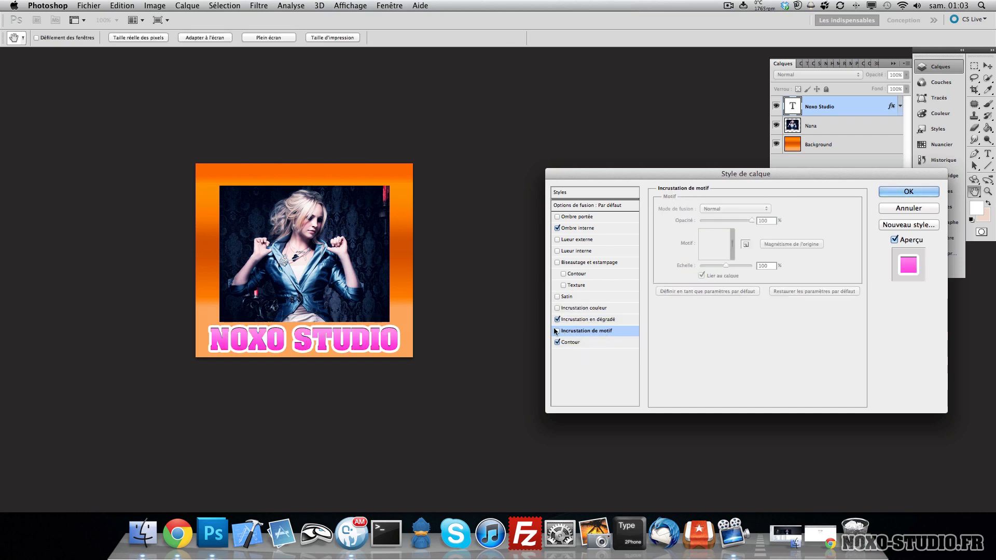
pyautogui.click(898, 191)
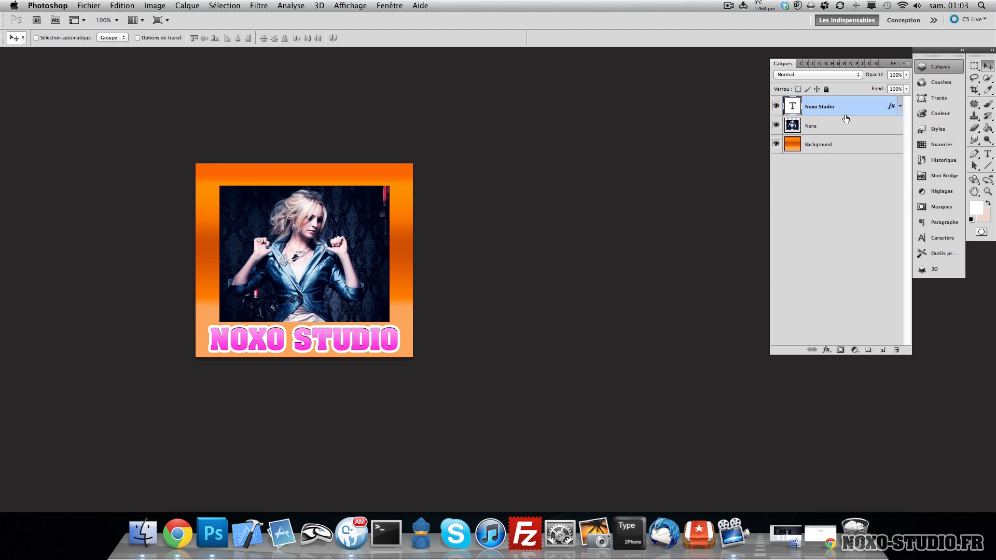
# - Add a white 3 px Stroke to the Nana photo layer
pyautogui.doubleClick(857, 126)
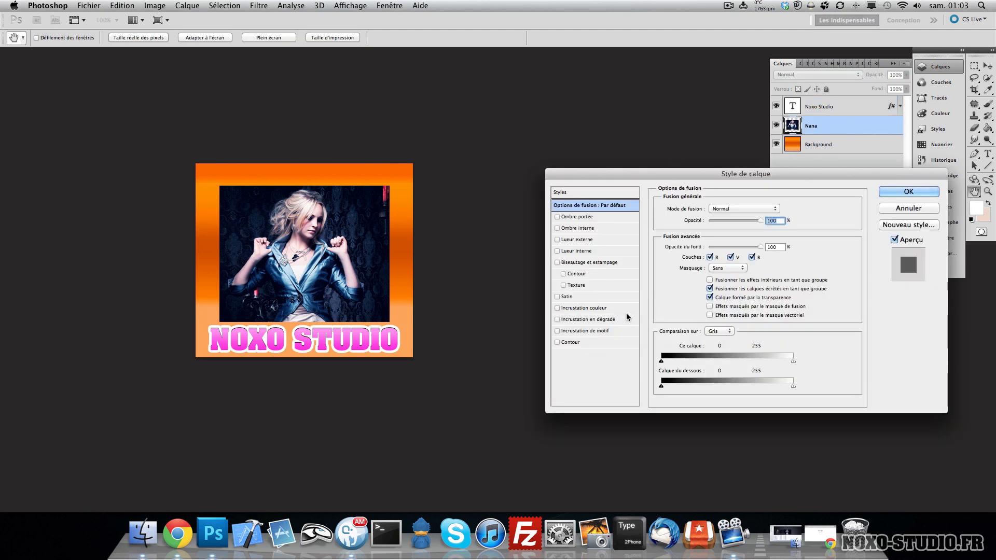
pyautogui.click(587, 342)
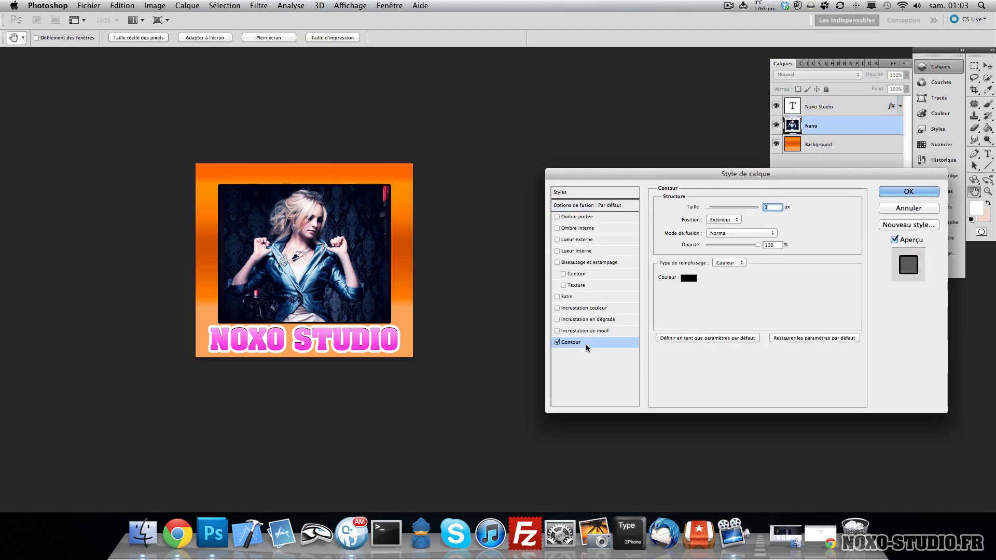
pyautogui.click(689, 278)
pyautogui.moveTo(698, 321); pyautogui.dragTo(684, 289)
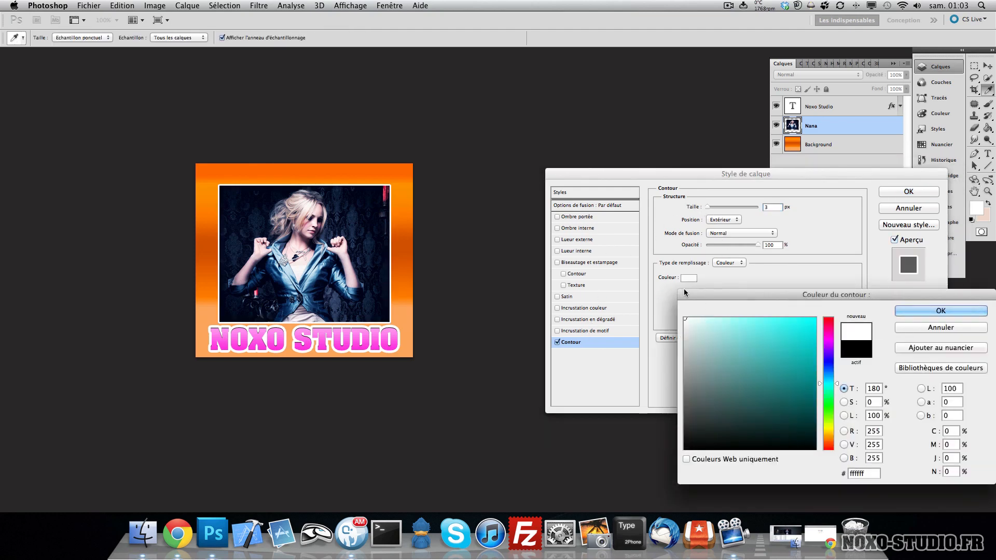
pyautogui.click(941, 311)
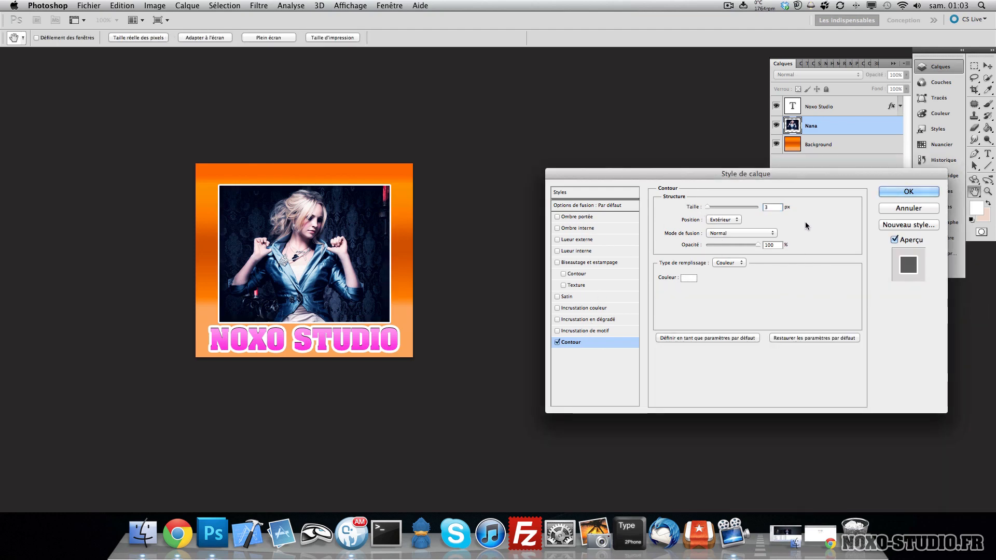
pyautogui.click(893, 190)
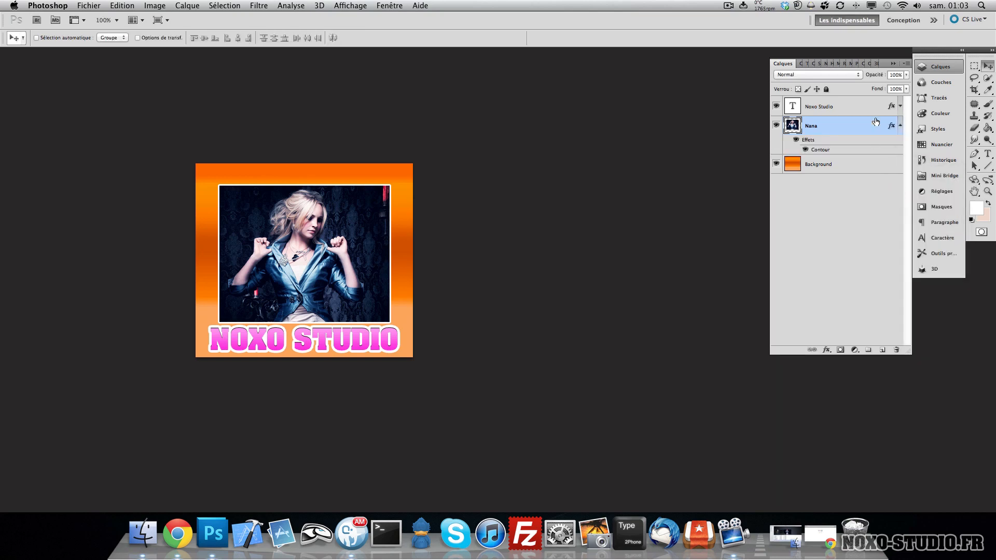
pyautogui.click(899, 125)
pyautogui.click(856, 107)
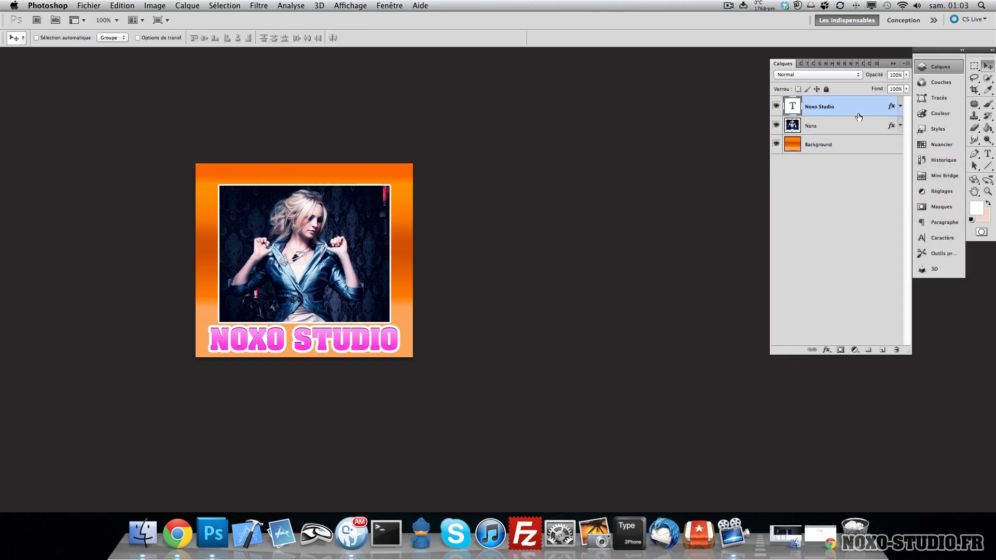
pyautogui.click(855, 131)
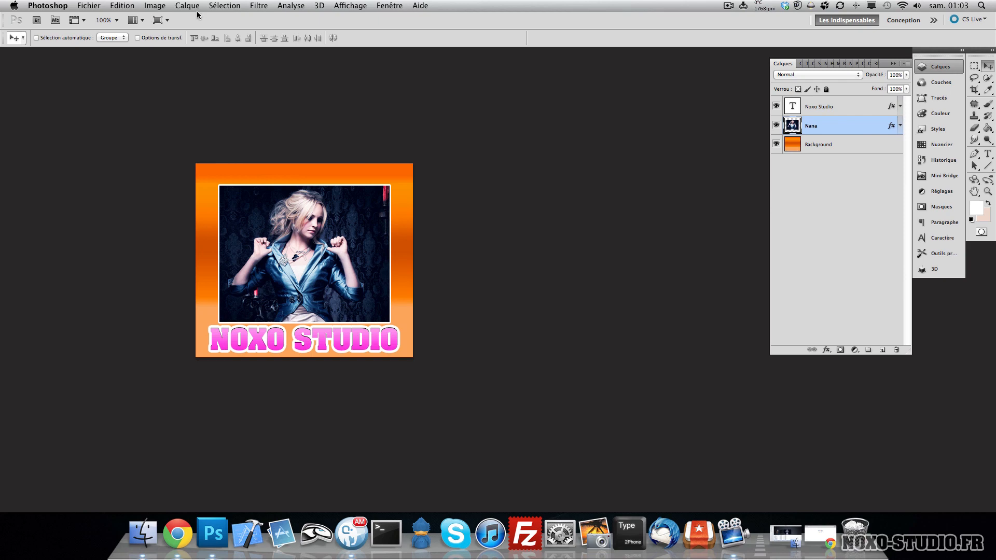
pyautogui.click(91, 6)
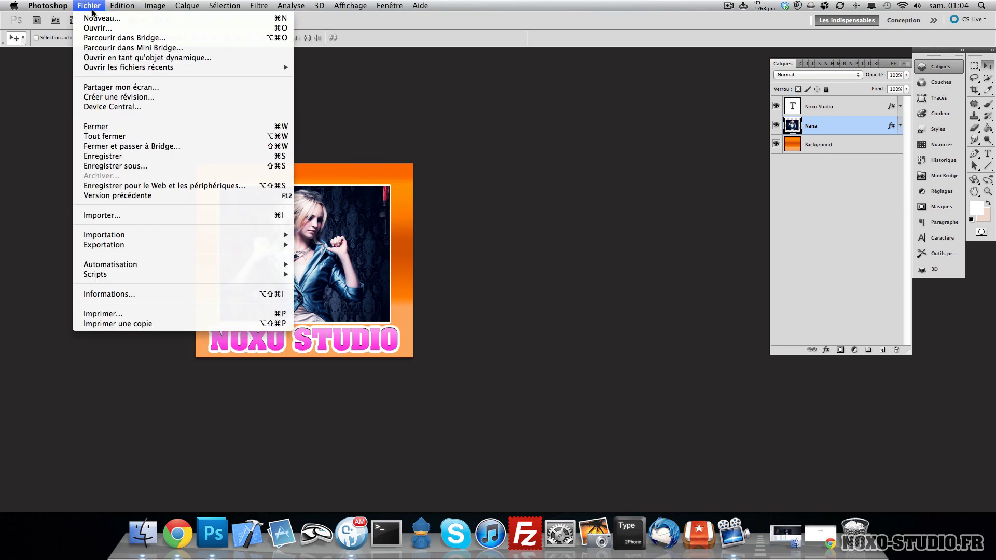
# - Assign the shortcut P to the Outil Conversion de point tool in the keyboard shortcuts for tools
pyautogui.moveTo(117, 6)
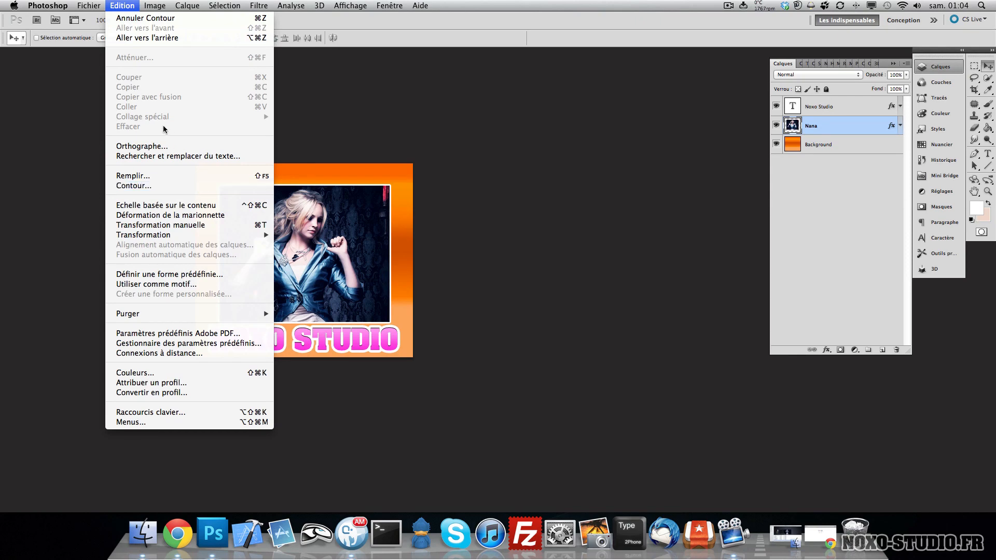
pyautogui.click(161, 413)
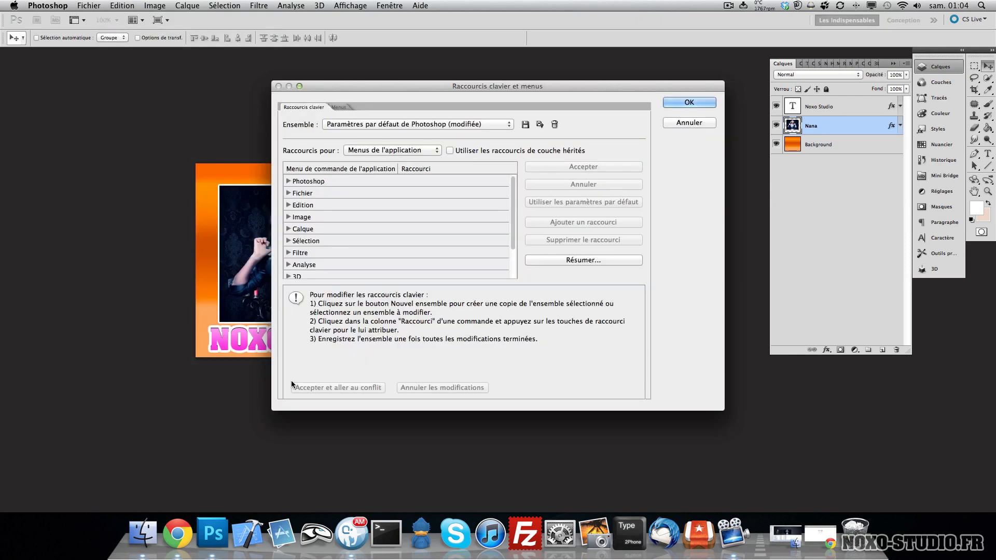
pyautogui.click(399, 151)
pyautogui.click(370, 169)
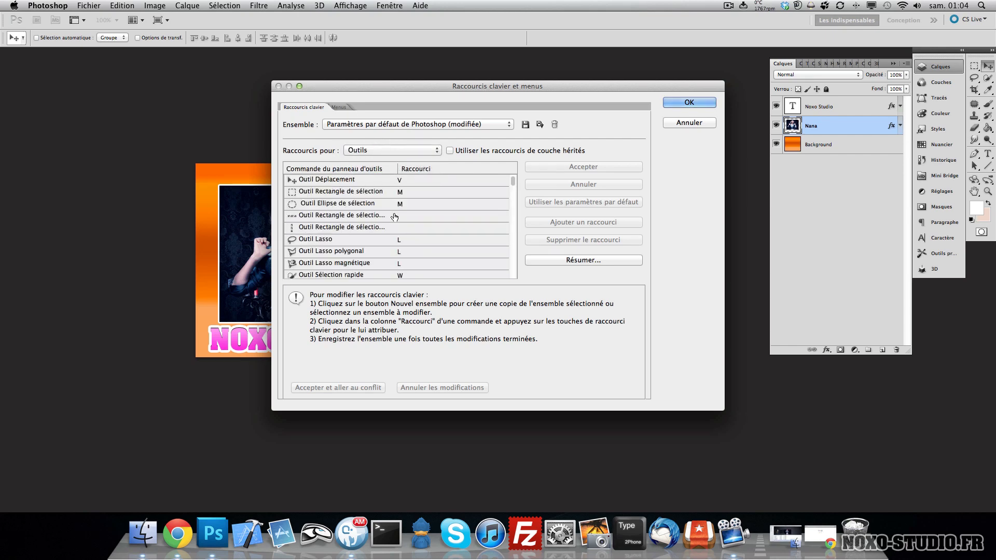
pyautogui.scroll(-7, 408, 229)
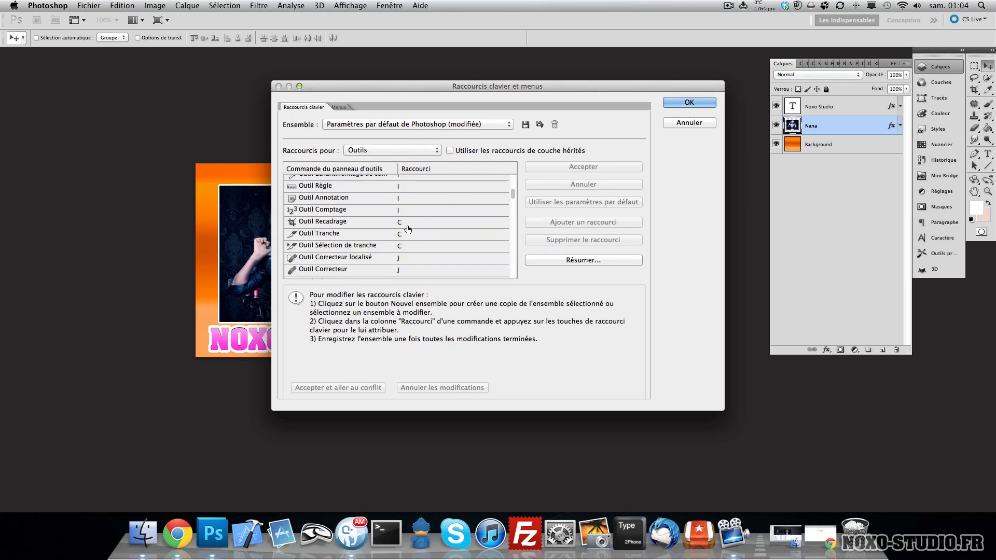
pyautogui.scroll(-5, 408, 229)
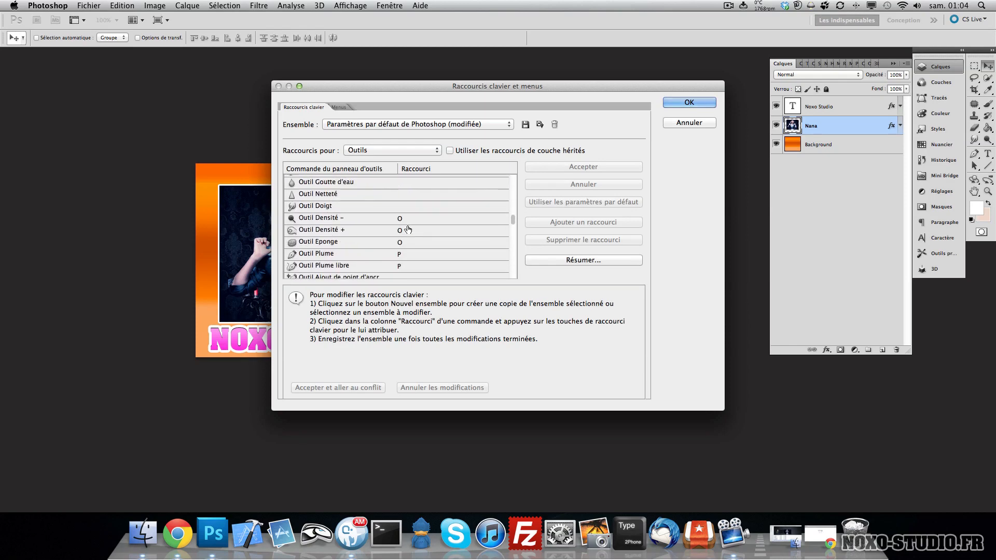
pyautogui.scroll(-3, 408, 229)
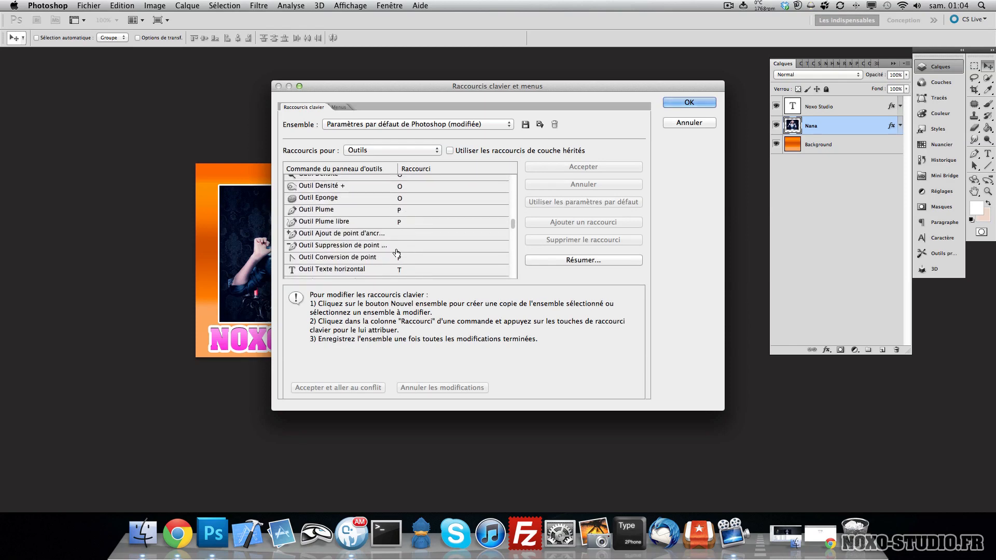
pyautogui.click(400, 257)
pyautogui.press('p')
pyautogui.click(625, 139)
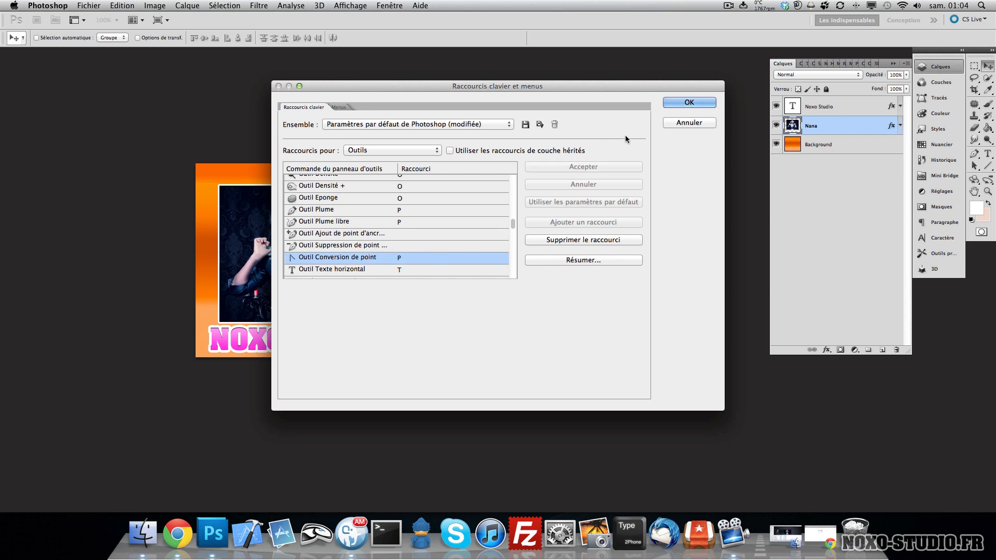
pyautogui.click(689, 102)
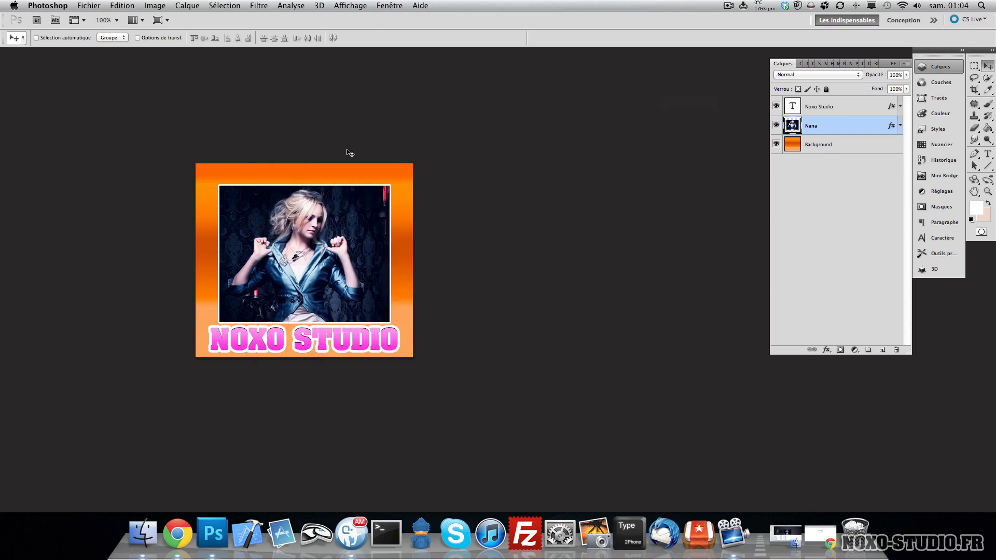
# - Apply a Negative adjustment to the Nana photo layer, then undo it
pyautogui.click(154, 6)
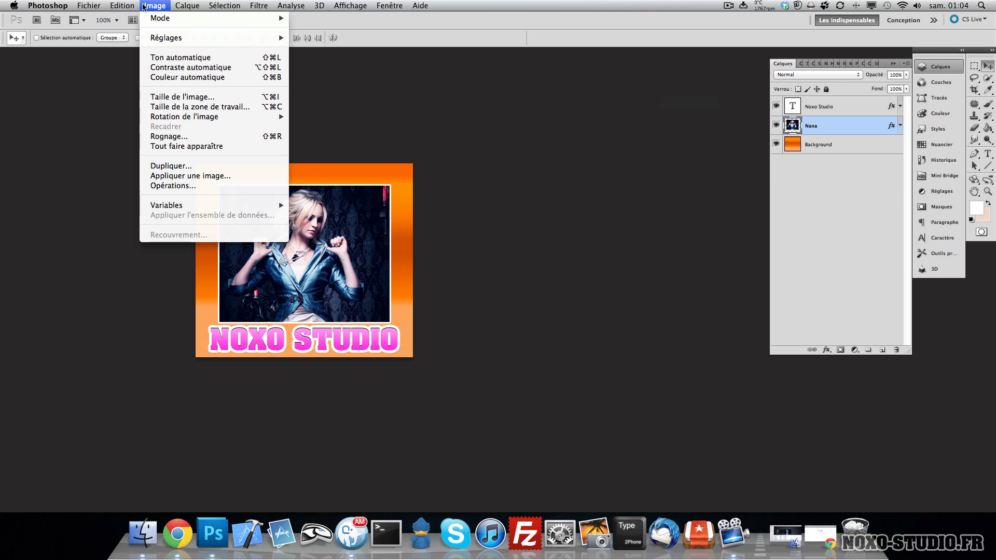
pyautogui.moveTo(172, 19)
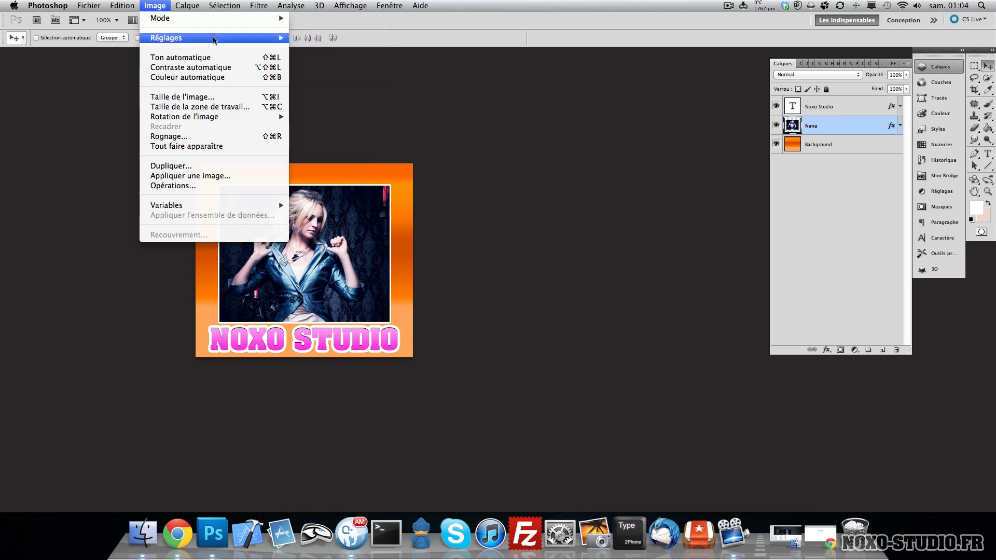
pyautogui.moveTo(225, 39)
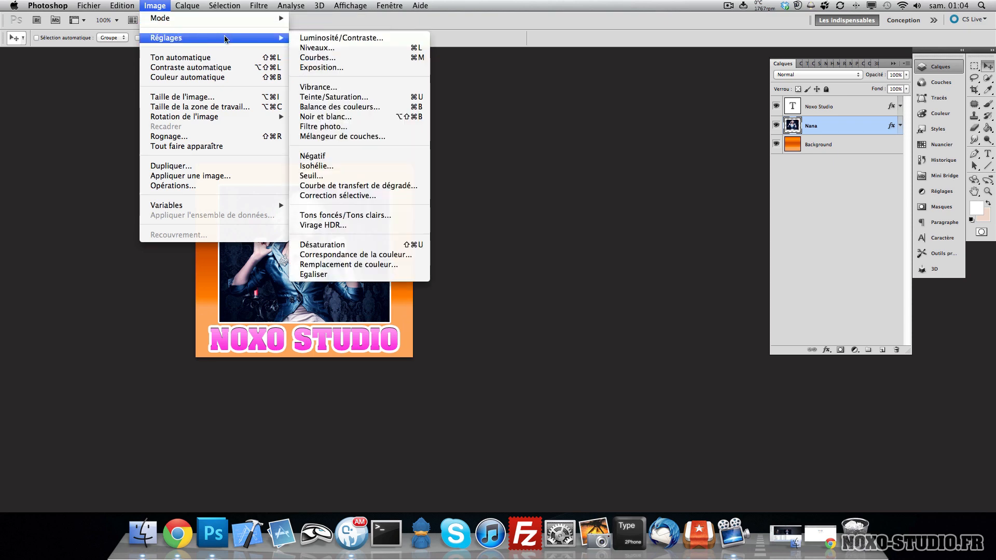
pyautogui.click(333, 155)
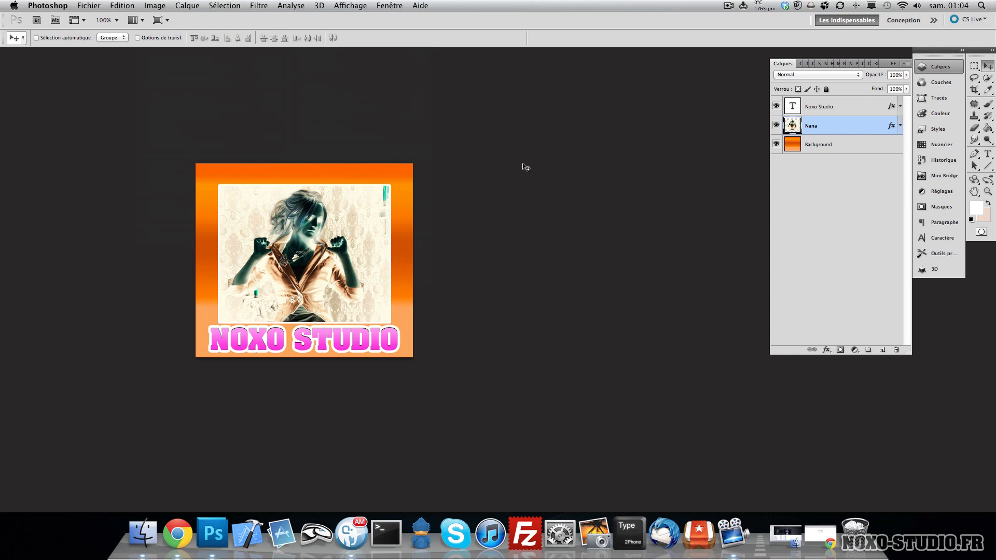
pyautogui.press('super+z')
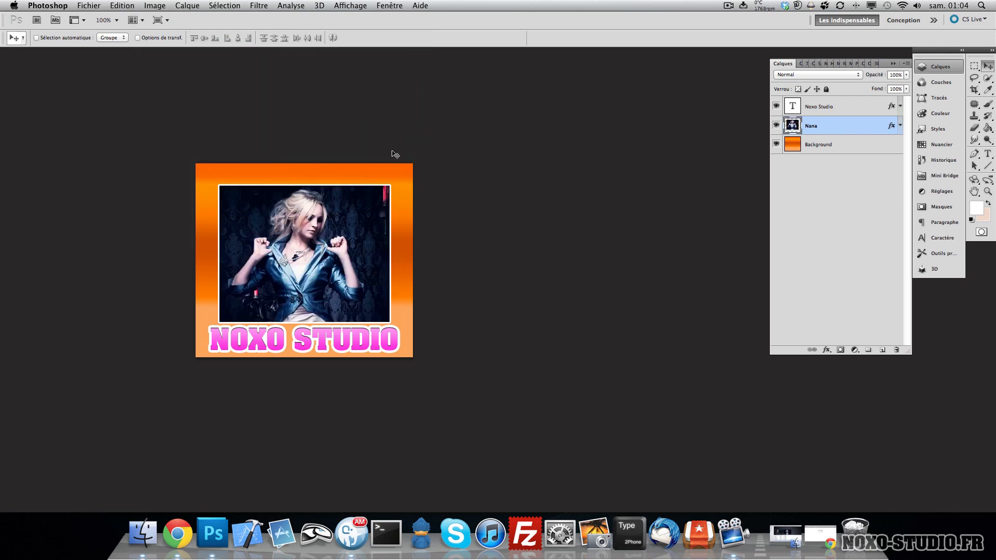
# - Open a Photo Filter adjustment on the Nana layer, set density to 100% and switch to a custom colour
pyautogui.click(154, 5)
pyautogui.moveTo(194, 39)
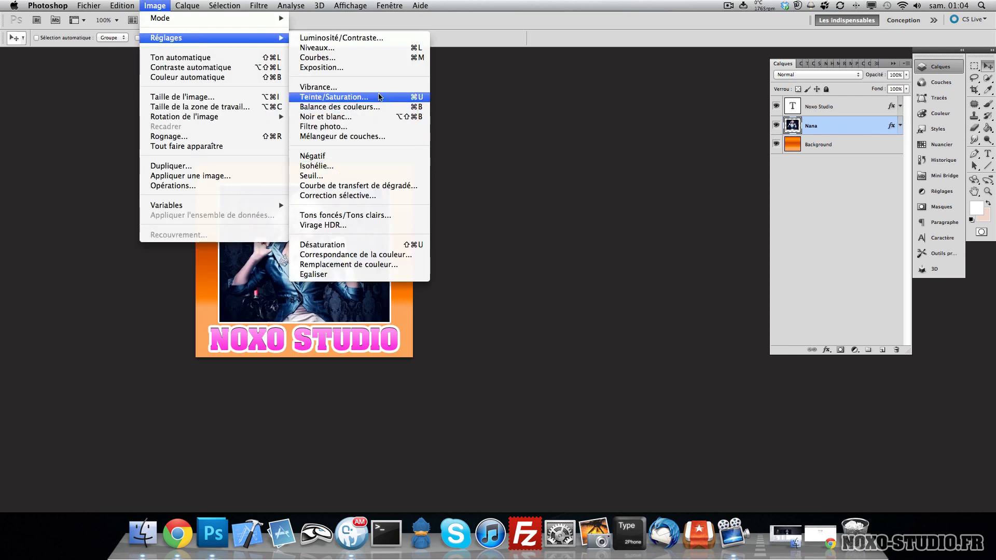
pyautogui.click(393, 126)
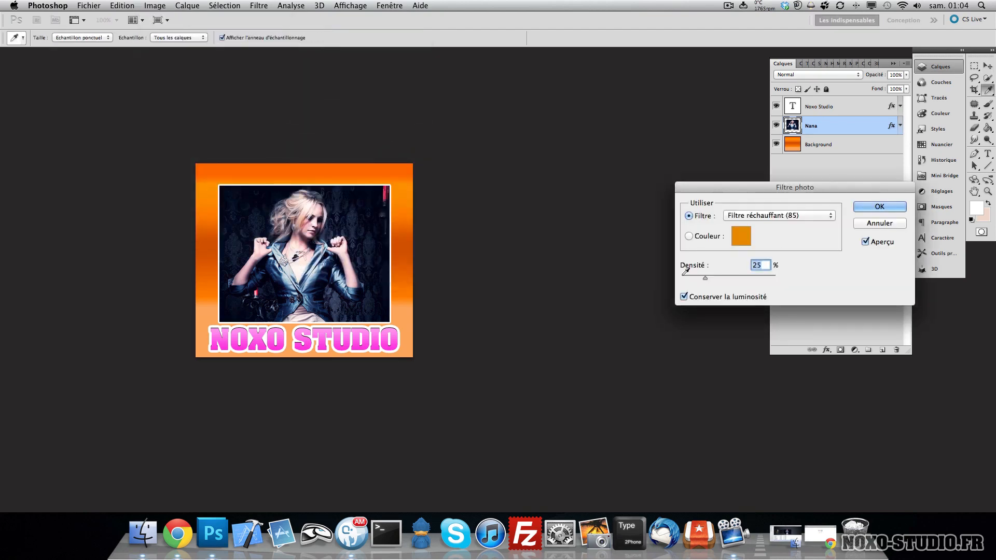
pyautogui.moveTo(705, 278); pyautogui.dragTo(777, 278)
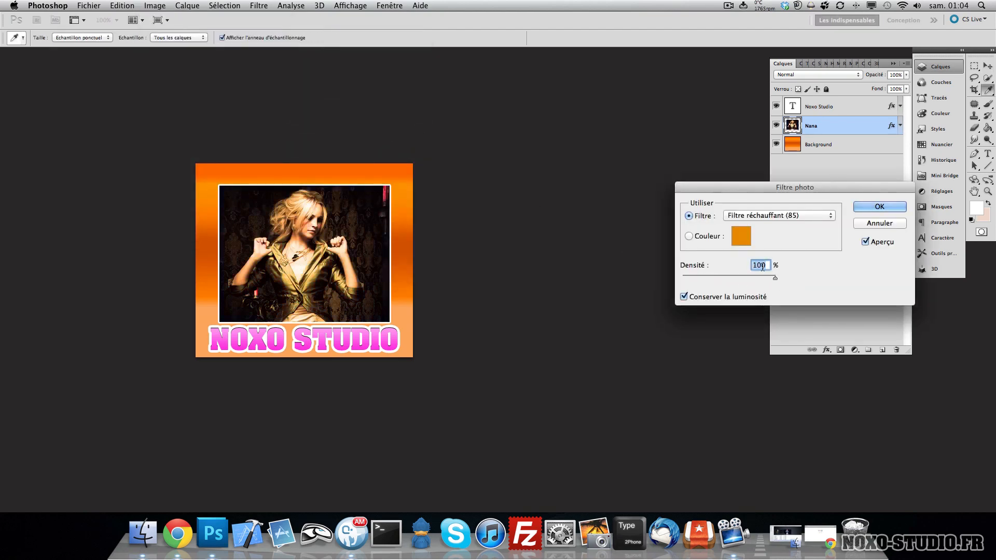
pyautogui.click(726, 236)
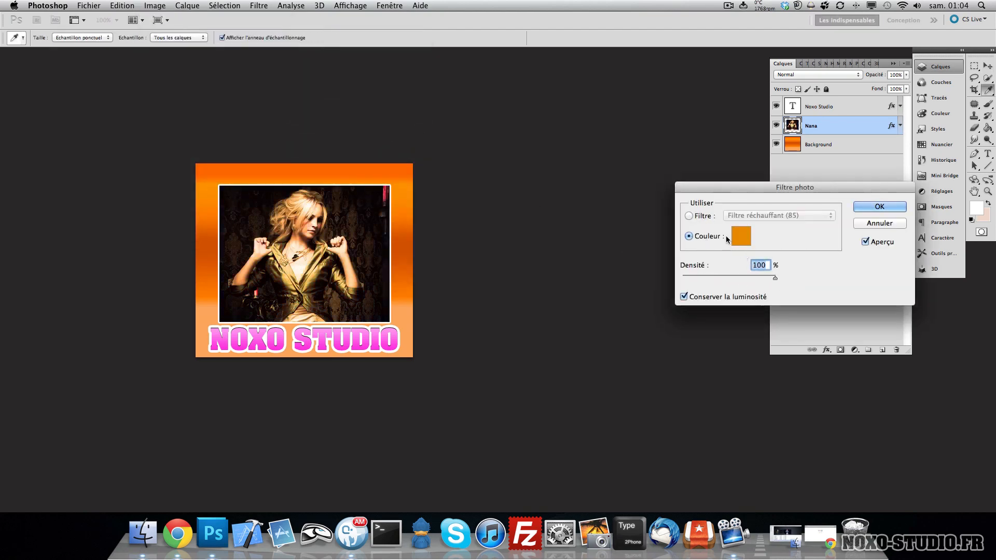
# - Pick the filter colour 0c6575 and apply the Photo Filter
pyautogui.click(735, 237)
pyautogui.click(720, 329)
pyautogui.click(769, 403)
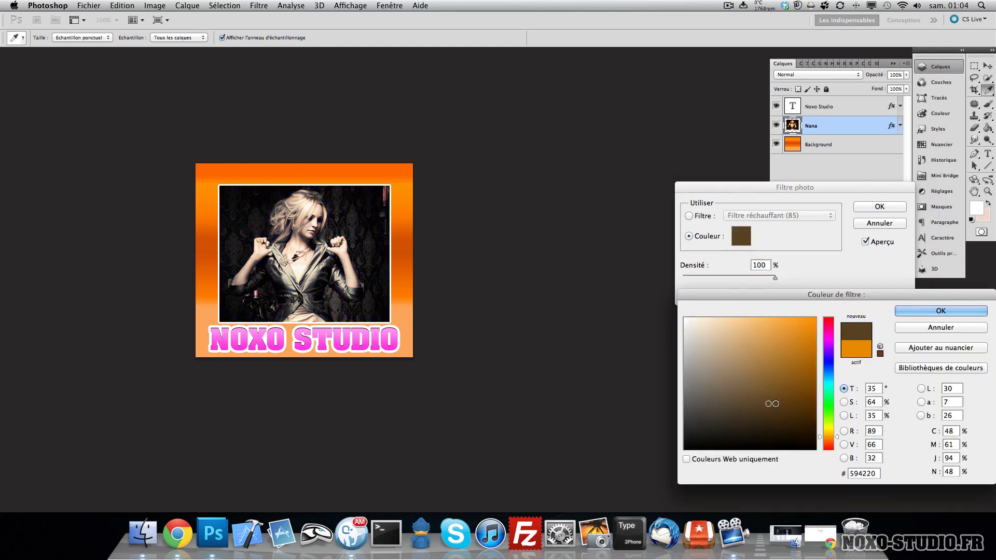
pyautogui.click(779, 391)
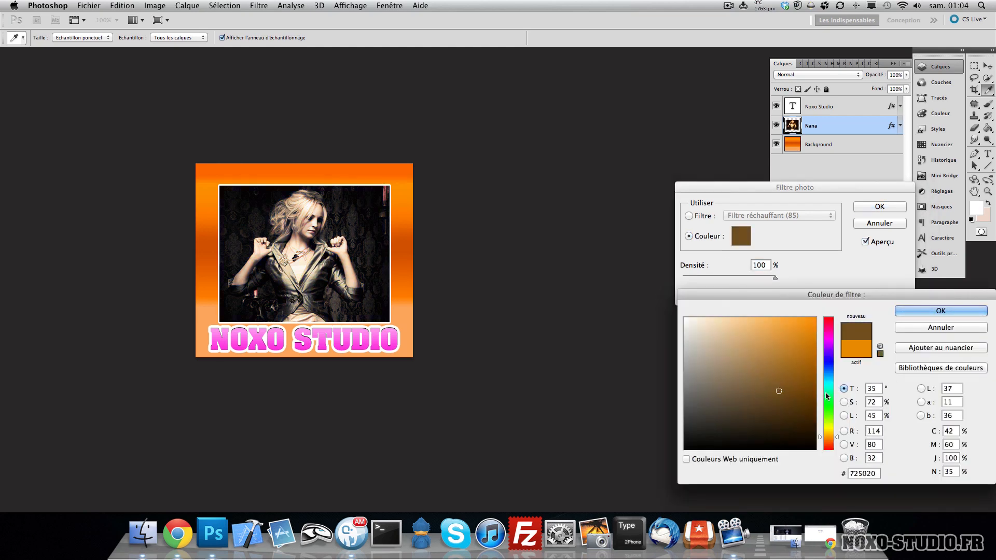
pyautogui.click(803, 389)
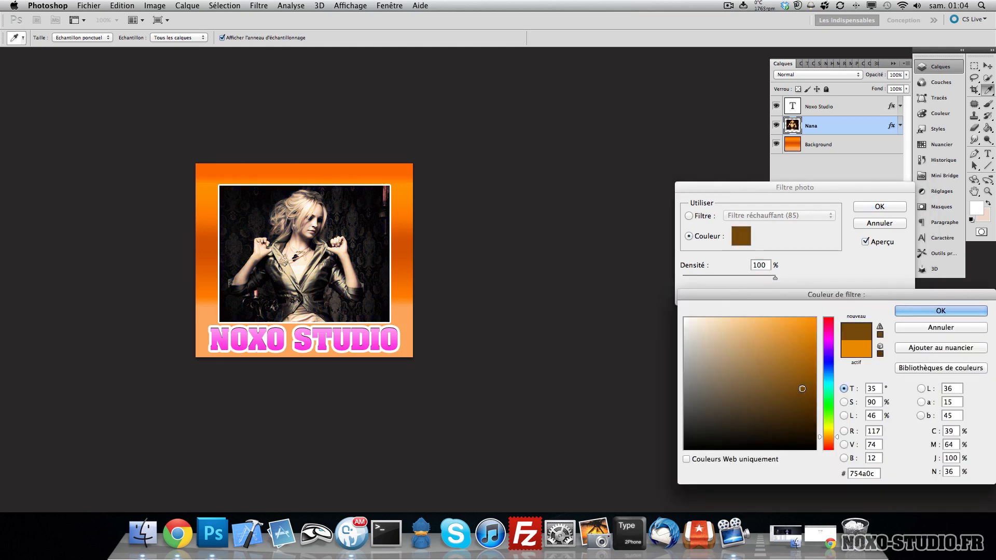
pyautogui.click(831, 380)
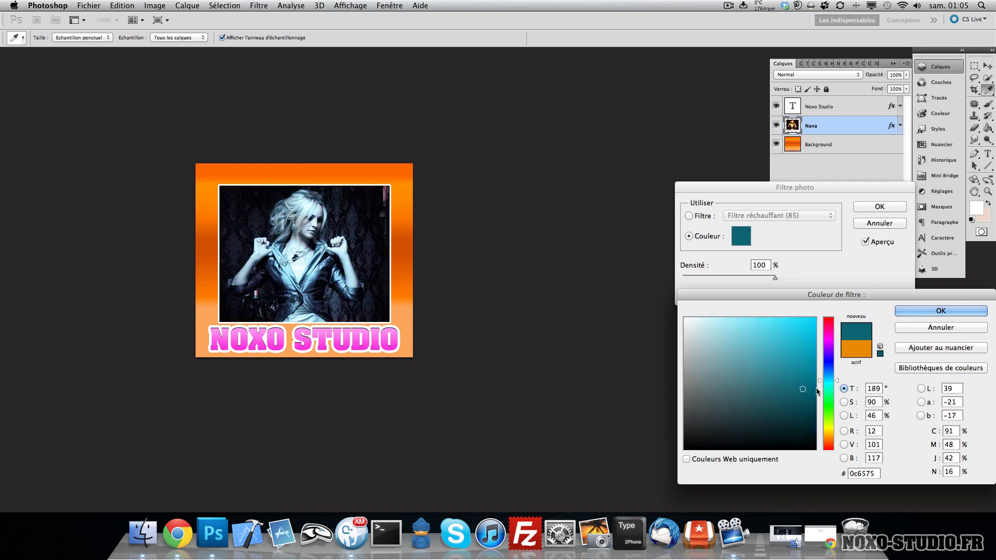
pyautogui.click(941, 310)
pyautogui.click(880, 206)
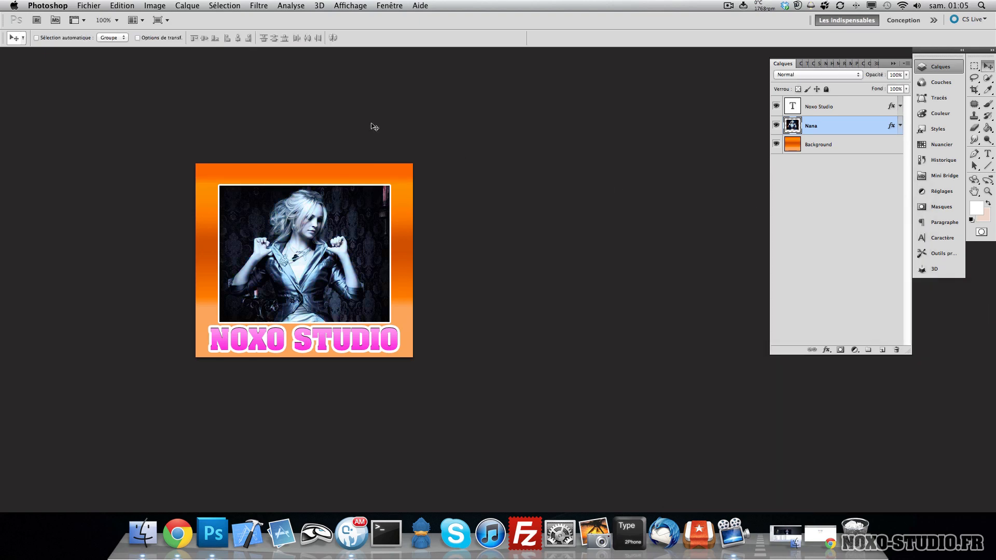
# - Resize the image to 600 pixels wide, then undo the resize
pyautogui.click(159, 5)
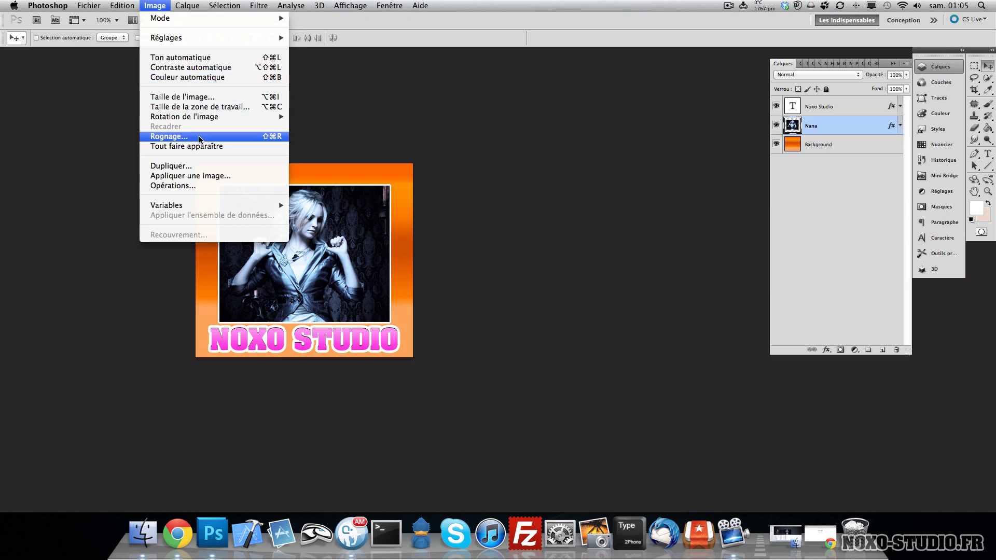
pyautogui.click(182, 97)
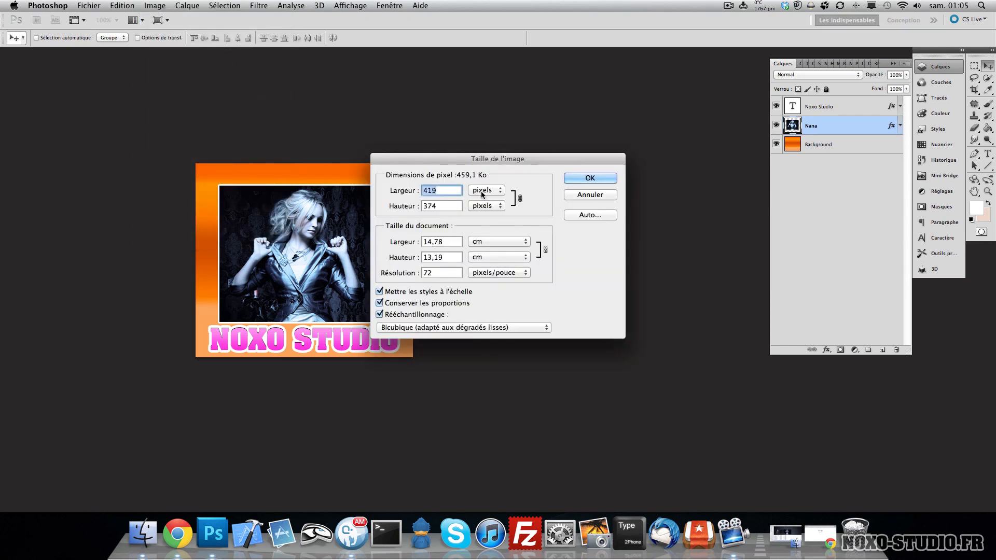
pyautogui.write('600')
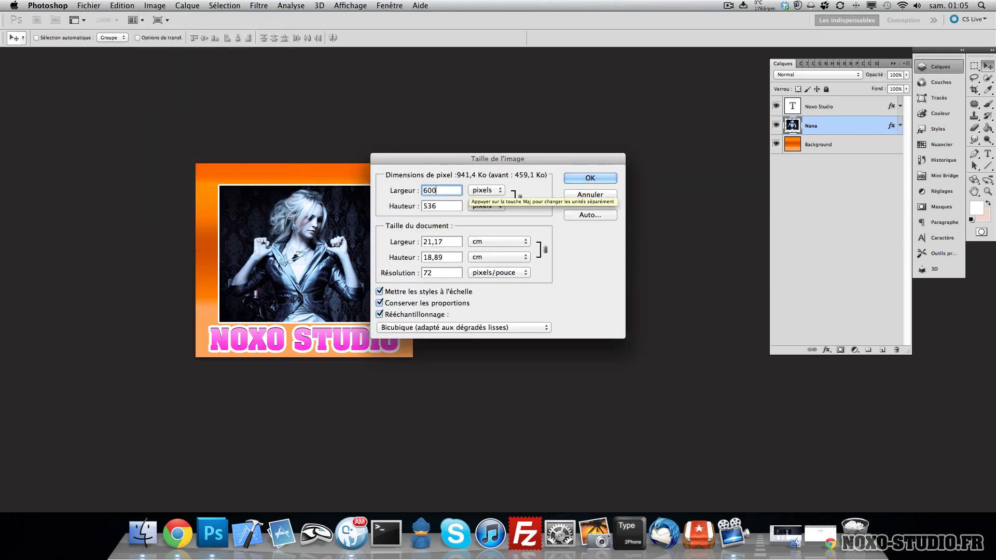
pyautogui.press('Return')
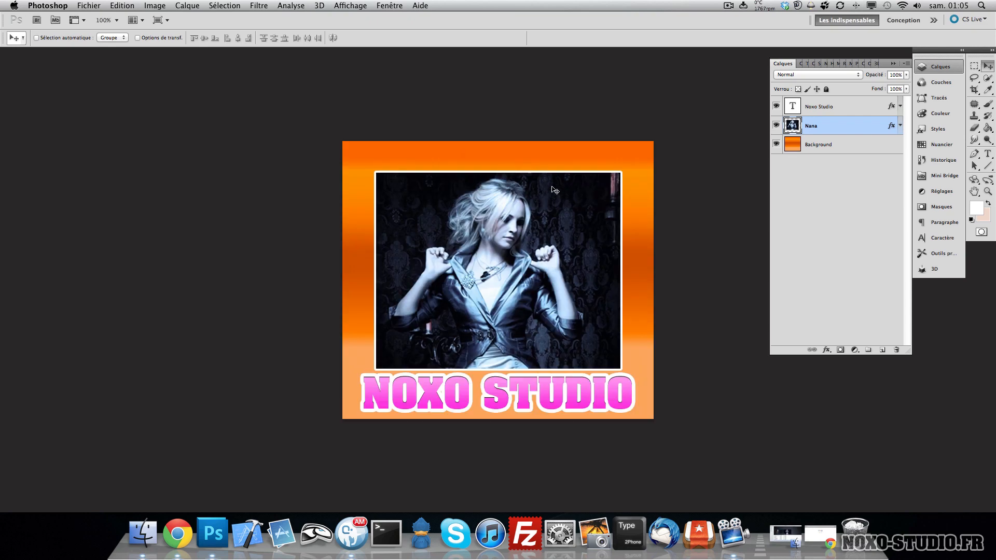
pyautogui.press('super+z')
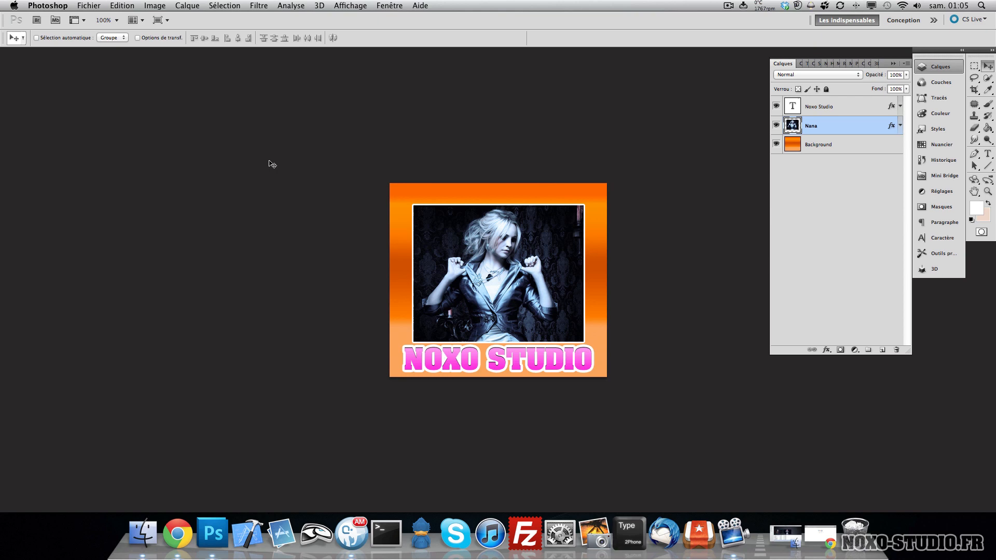
# - Apply a Black & White adjustment to the Nana photo
pyautogui.click(156, 6)
pyautogui.moveTo(207, 37)
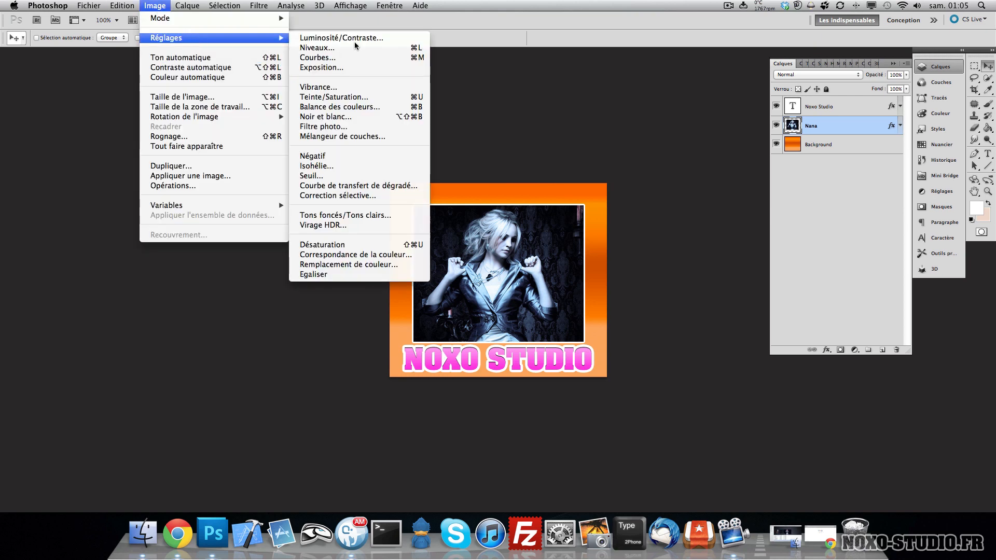
pyautogui.click(345, 117)
pyautogui.click(585, 141)
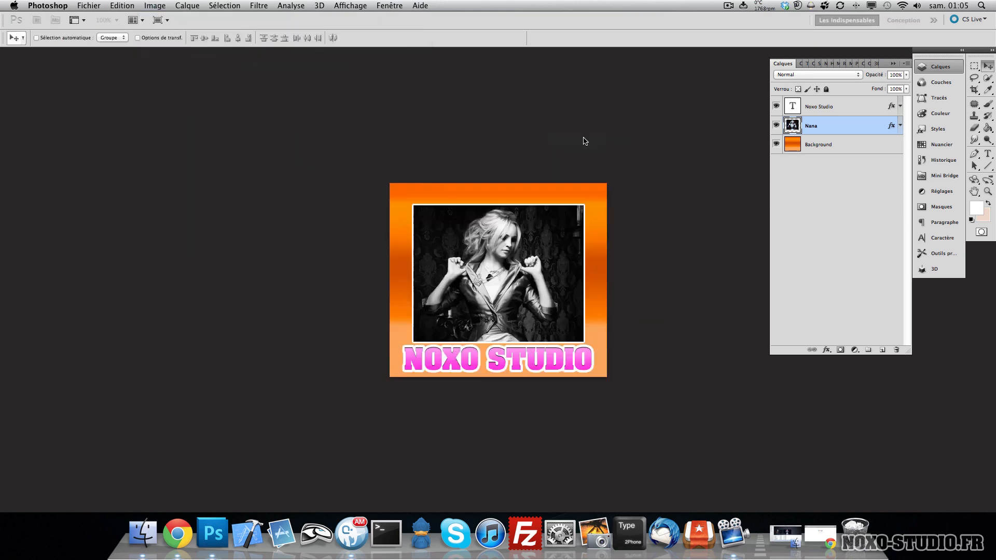
pyautogui.press('h')
pyautogui.moveTo(470, 210); pyautogui.dragTo(343, 223)
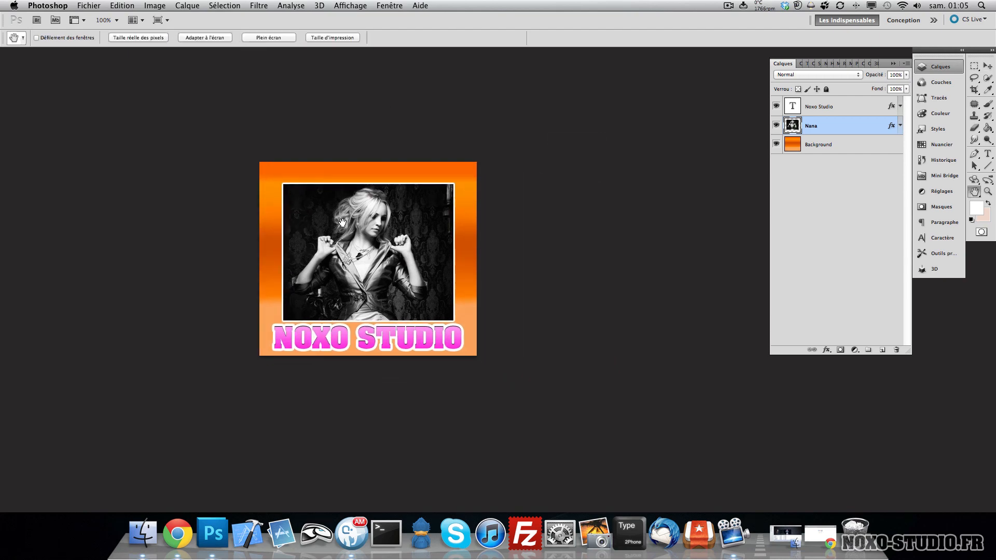
pyautogui.press('v')
pyautogui.click(155, 5)
pyautogui.moveTo(208, 39)
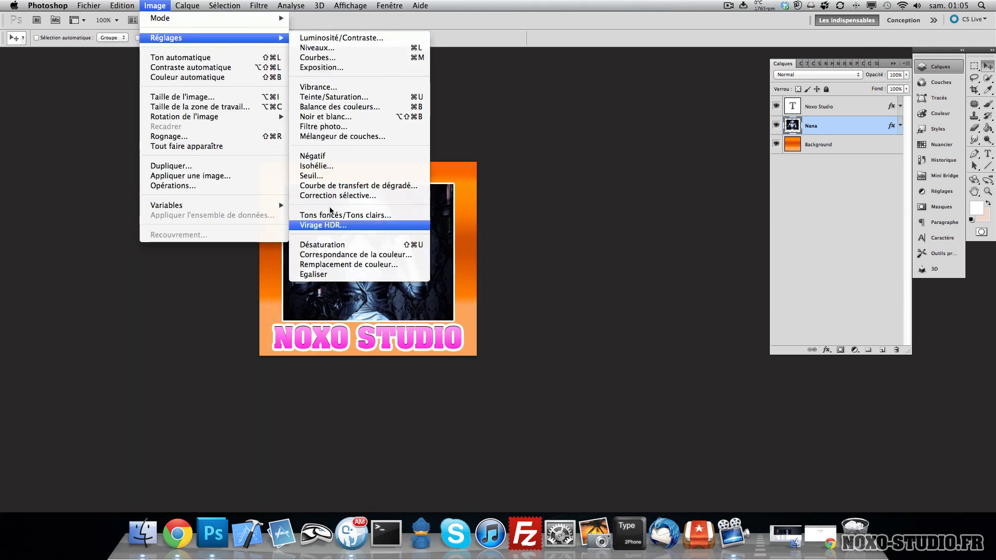
pyautogui.moveTo(189, 4)
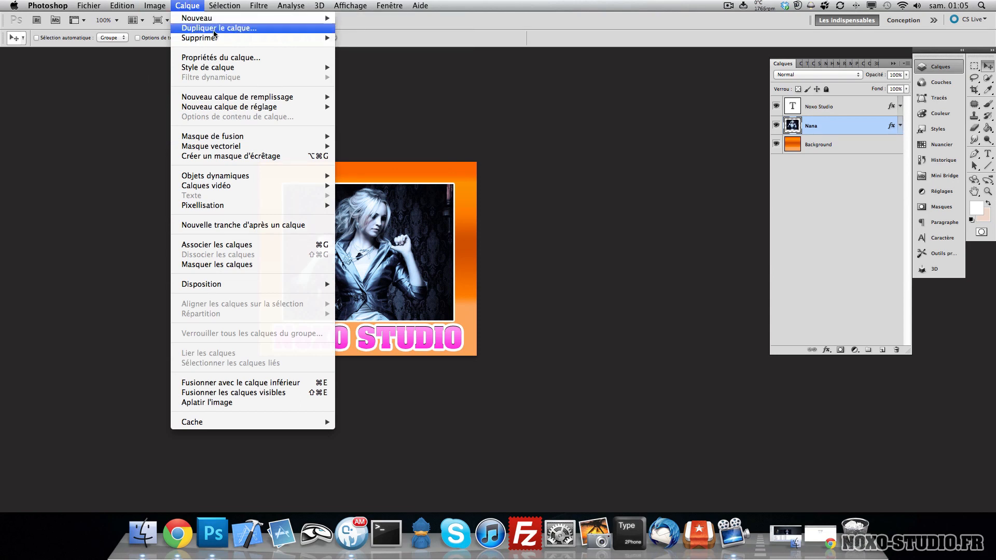
pyautogui.moveTo(288, 67)
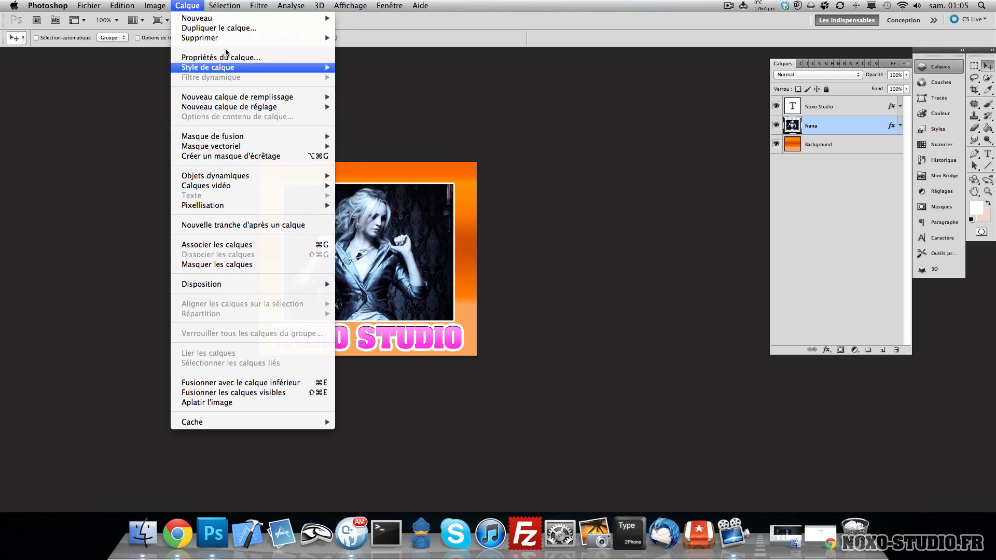
pyautogui.moveTo(226, 8)
pyautogui.click(360, 128)
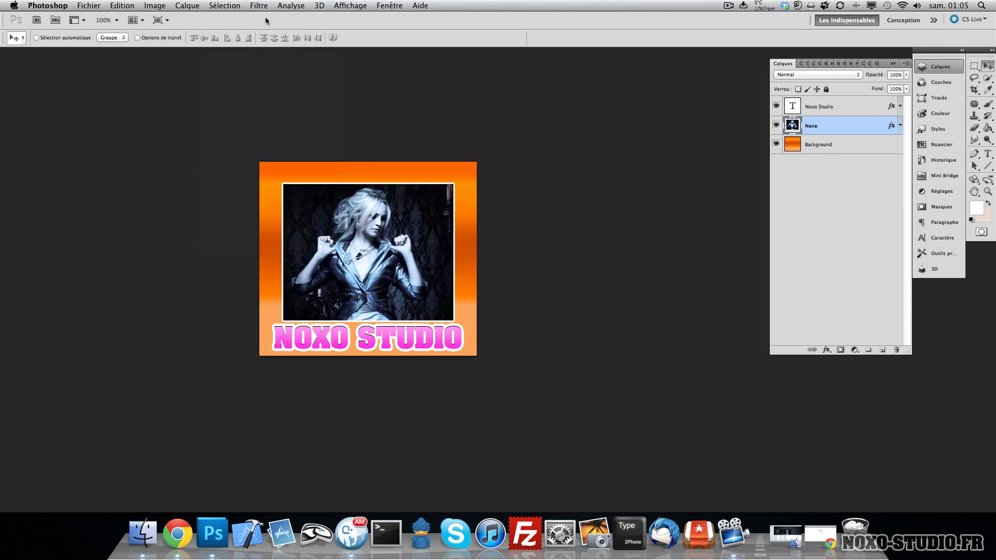
# - Load the NOXO STUDIO text layer's outline as a selection
pyautogui.click(233, 8)
pyautogui.click(724, 191)
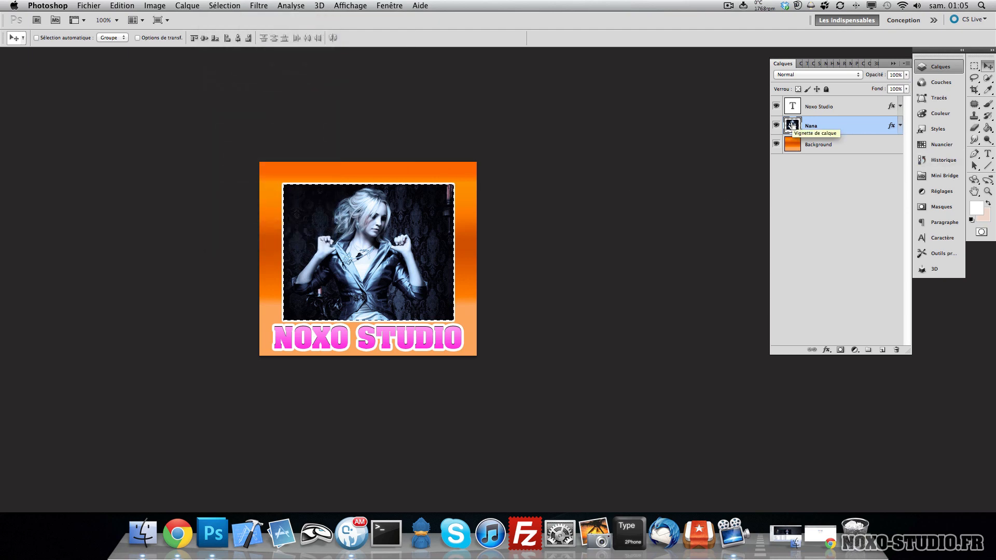
pyautogui.keyDown('super'); pyautogui.click(792, 126); pyautogui.keyUp('super')
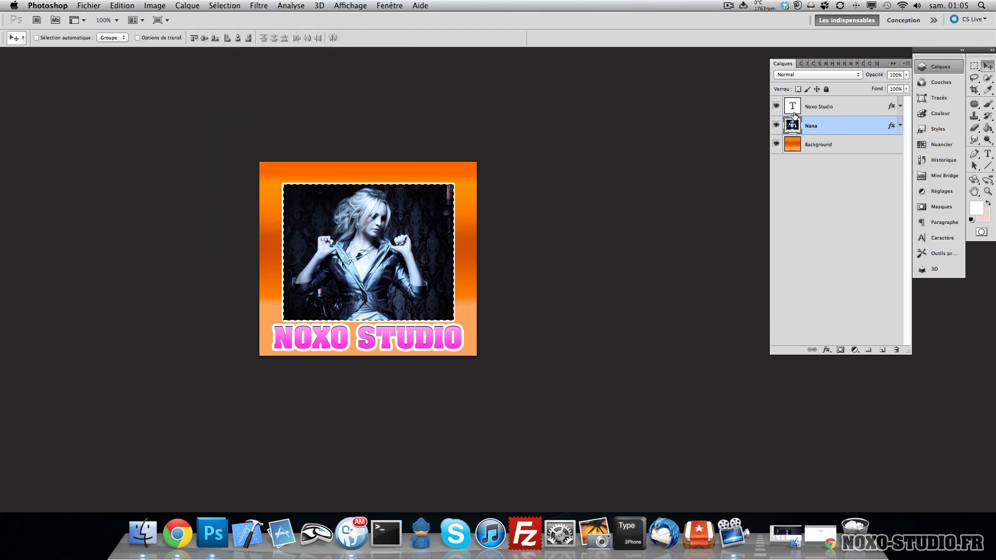
pyautogui.keyDown('super'); pyautogui.click(790, 107); pyautogui.keyUp('super')
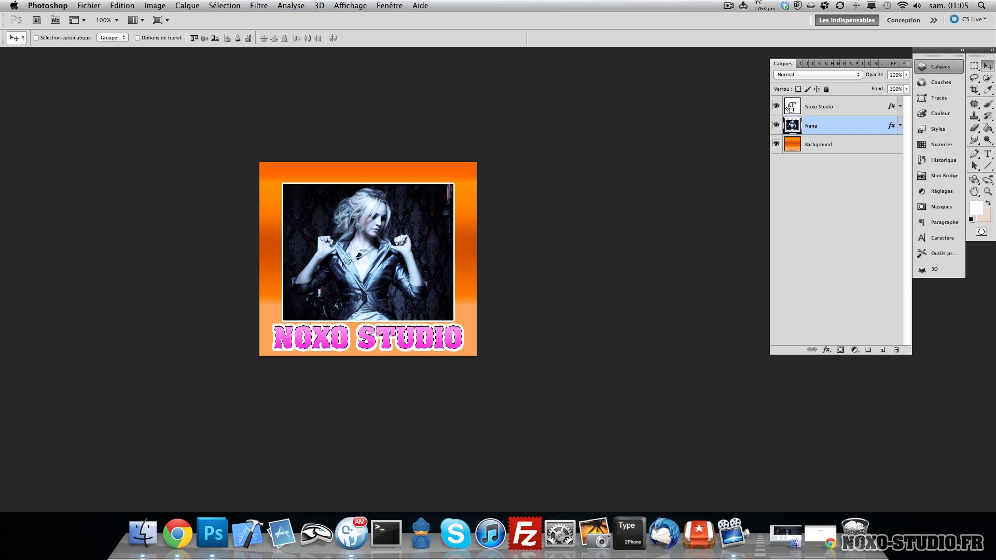
# - Expand the selection by 30 pixels
pyautogui.click(155, 6)
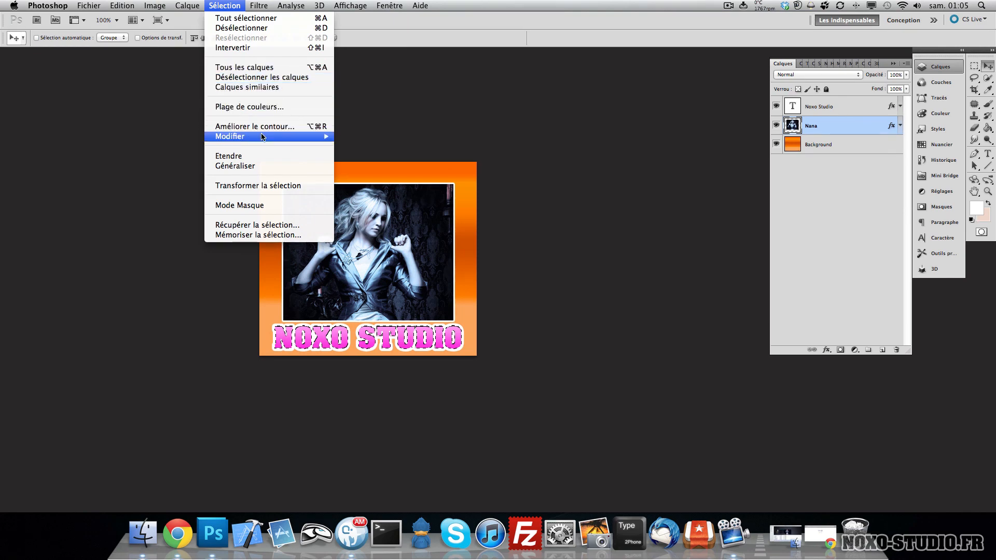
pyautogui.moveTo(283, 136)
pyautogui.click(404, 156)
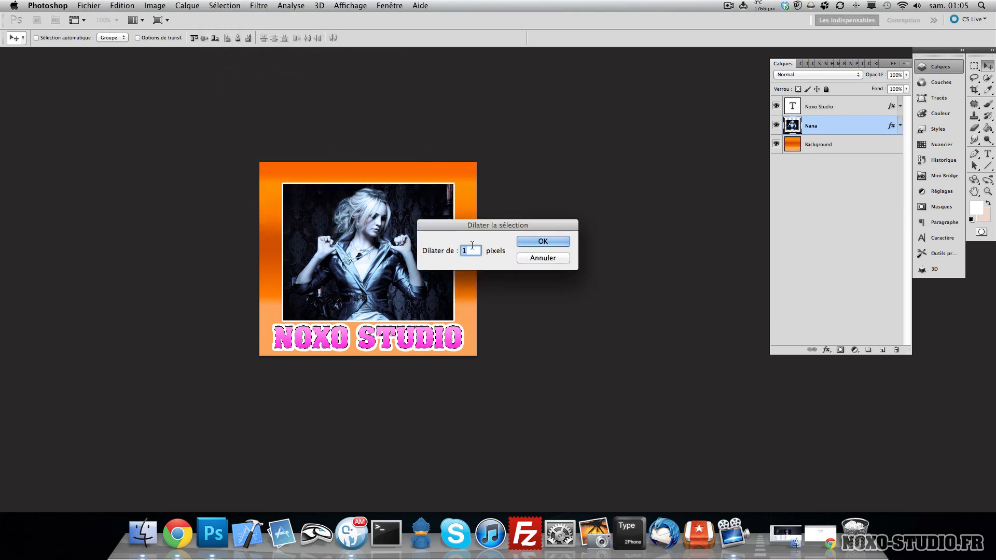
pyautogui.write('30')
pyautogui.press('Return')
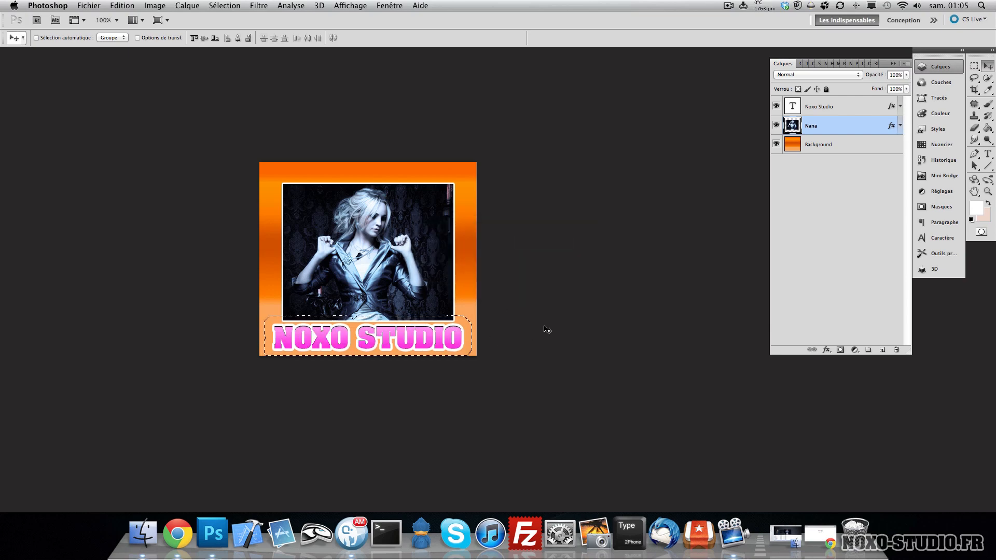
# - Create a new layer and fill the expanded selection with white
pyautogui.press('super+shift+n')
pyautogui.press('Return')
pyautogui.press('d')
pyautogui.press('x')
pyautogui.press('i')
pyautogui.hotkey('shift', 'BackSpace')
pyautogui.press('Return')
pyautogui.press('v')
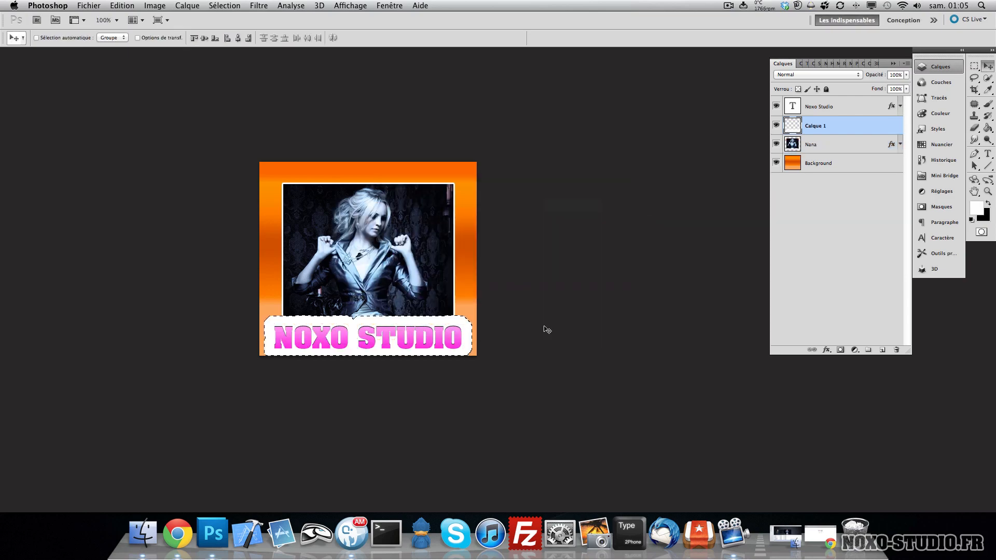
# - Deselect and merge the white shape layer down into the Nana layer
pyautogui.press('super+d')
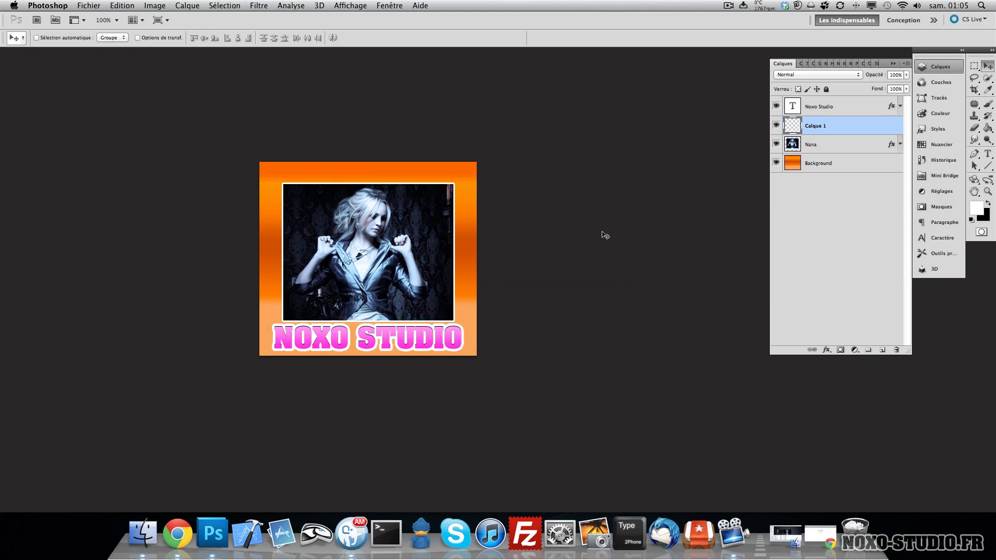
pyautogui.press('super+e')
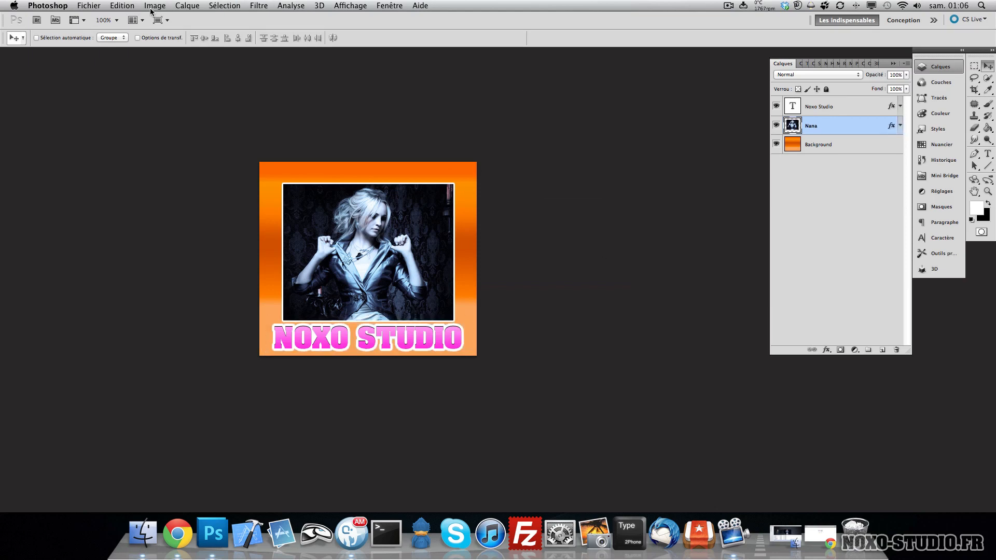
# - Open the Filter Gallery and try the Éponge filter with Définition 0 and Lissage 1
pyautogui.click(259, 7)
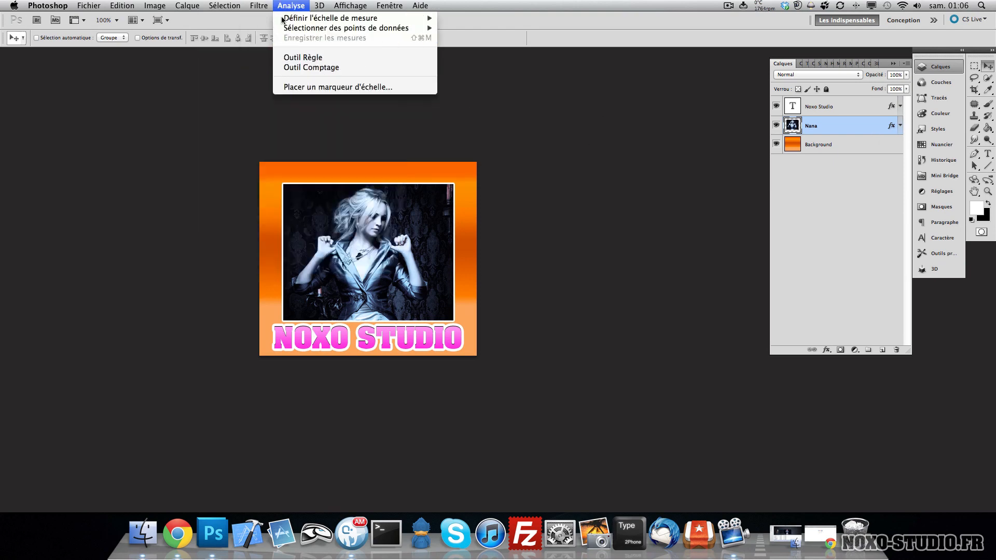
pyautogui.click(271, 56)
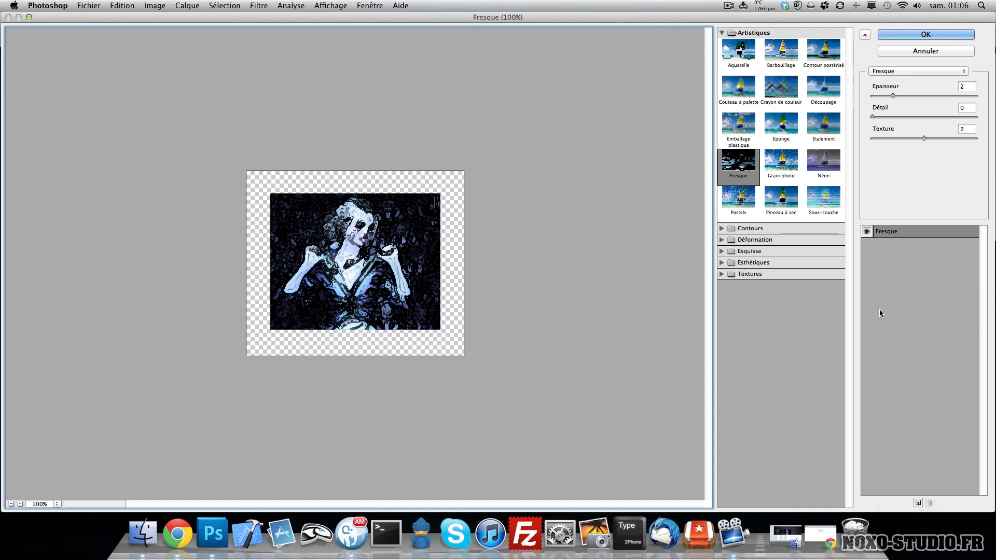
pyautogui.click(773, 136)
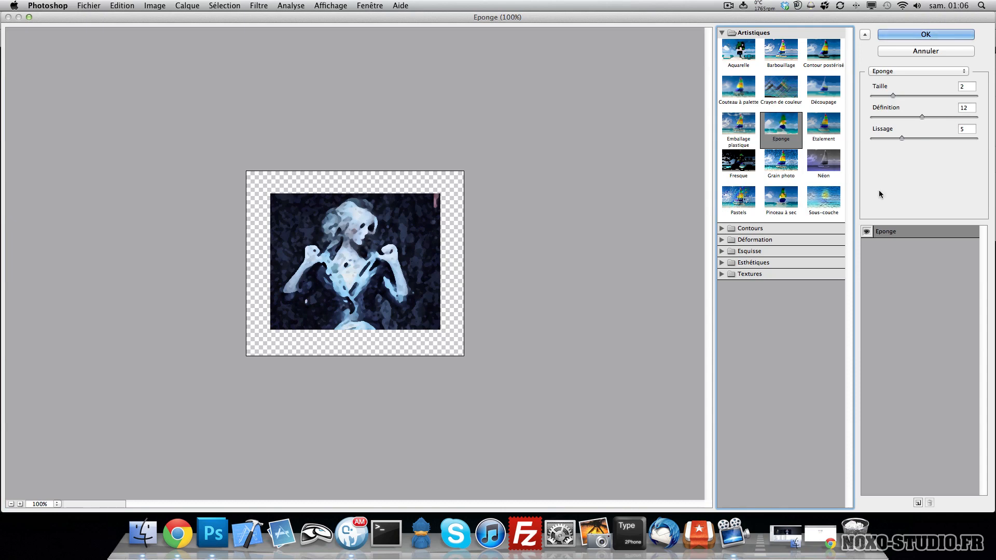
pyautogui.moveTo(892, 97); pyautogui.dragTo(864, 136)
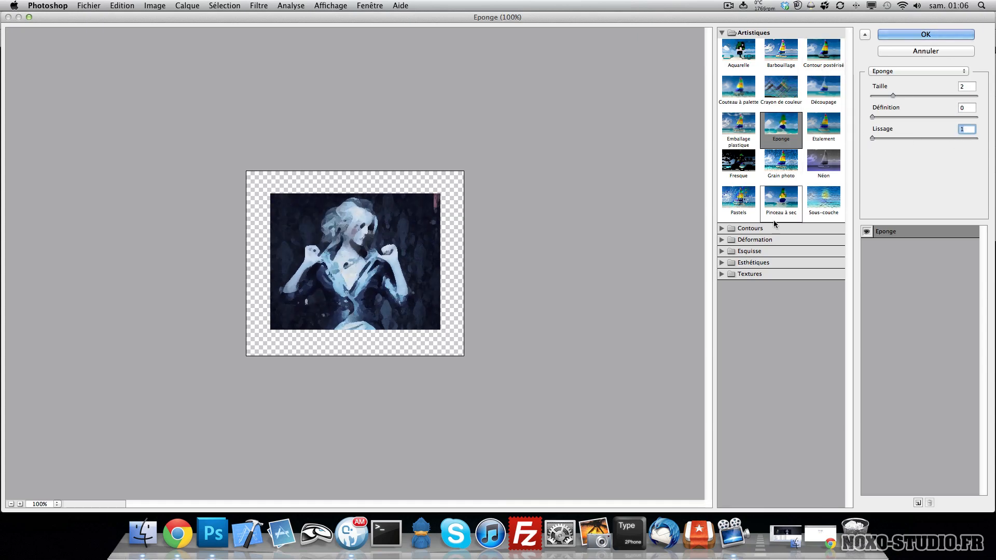
# - Expand the filter gallery categories and select the Vitrail texture filter
pyautogui.click(722, 229)
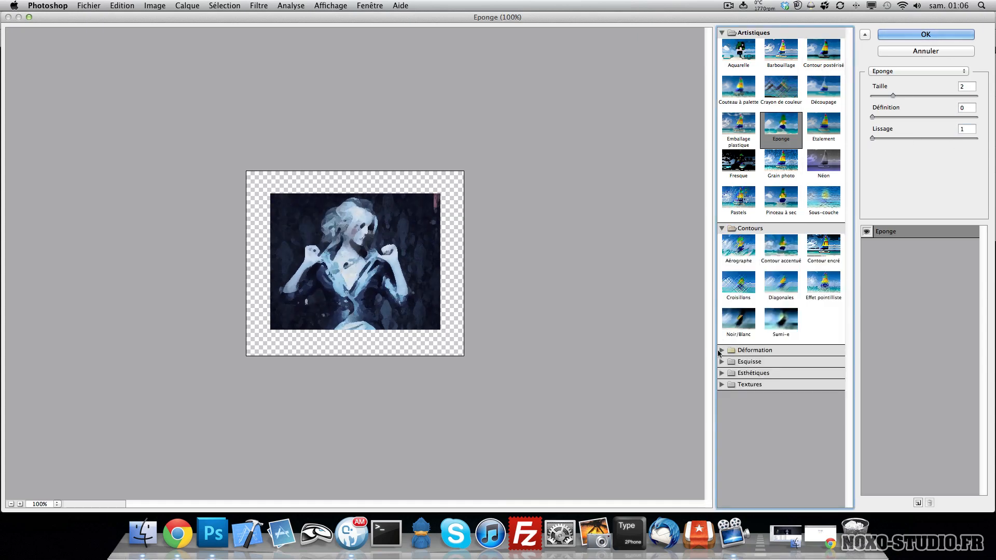
pyautogui.click(721, 384)
pyautogui.click(722, 373)
pyautogui.click(721, 362)
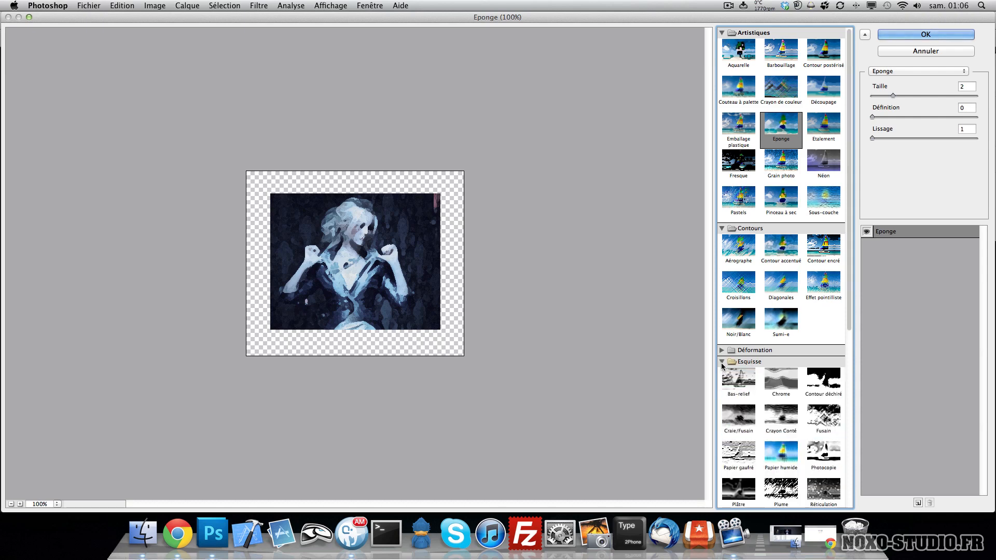
pyautogui.click(722, 351)
pyautogui.scroll(-6, 778, 363)
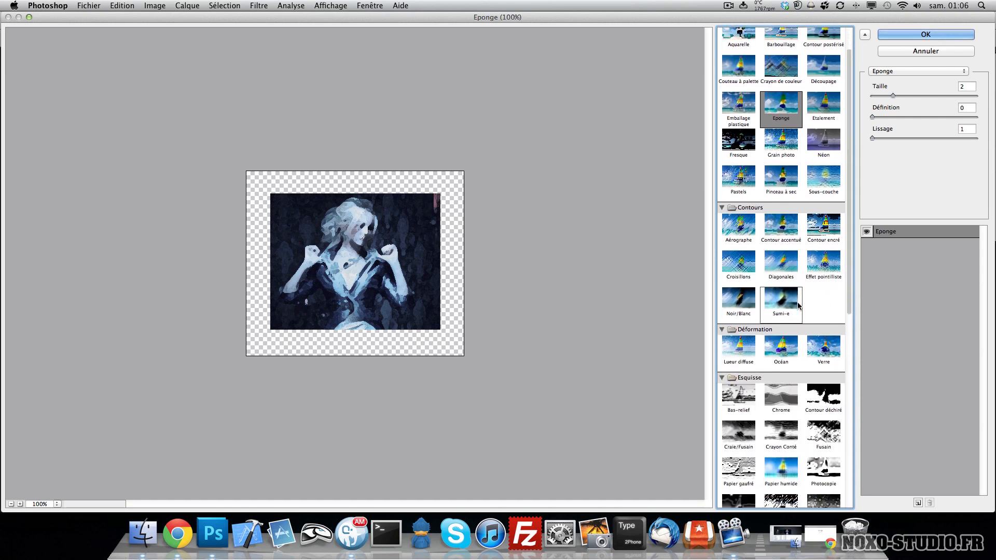
pyautogui.scroll(-2, 798, 306)
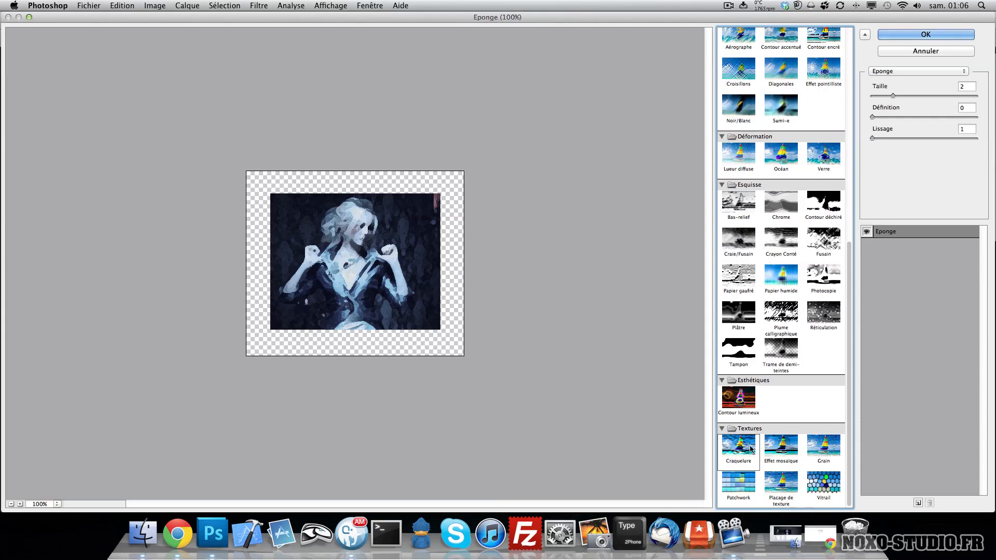
pyautogui.click(825, 487)
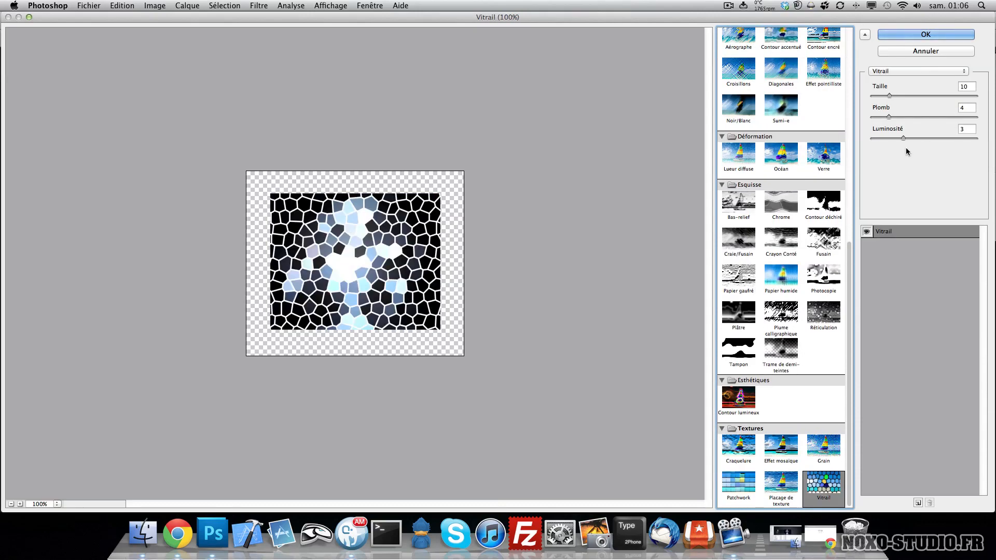
# - Reduce the Vitrail cell size, set Plomb to 1 and Luminosité to 2, and apply the filter
pyautogui.click(890, 96)
pyautogui.moveTo(890, 96); pyautogui.dragTo(888, 138)
pyautogui.moveTo(872, 96); pyautogui.dragTo(877, 97)
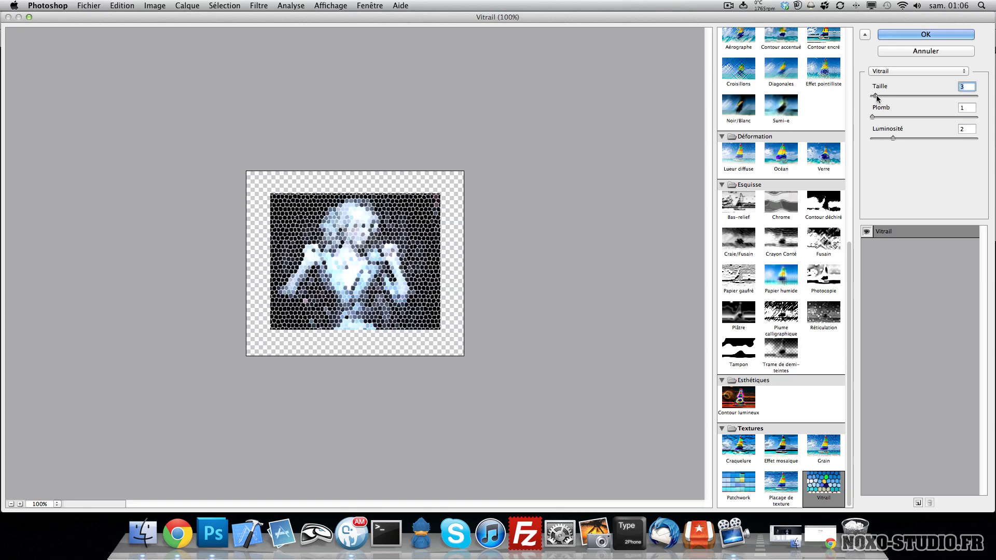
pyautogui.click(895, 35)
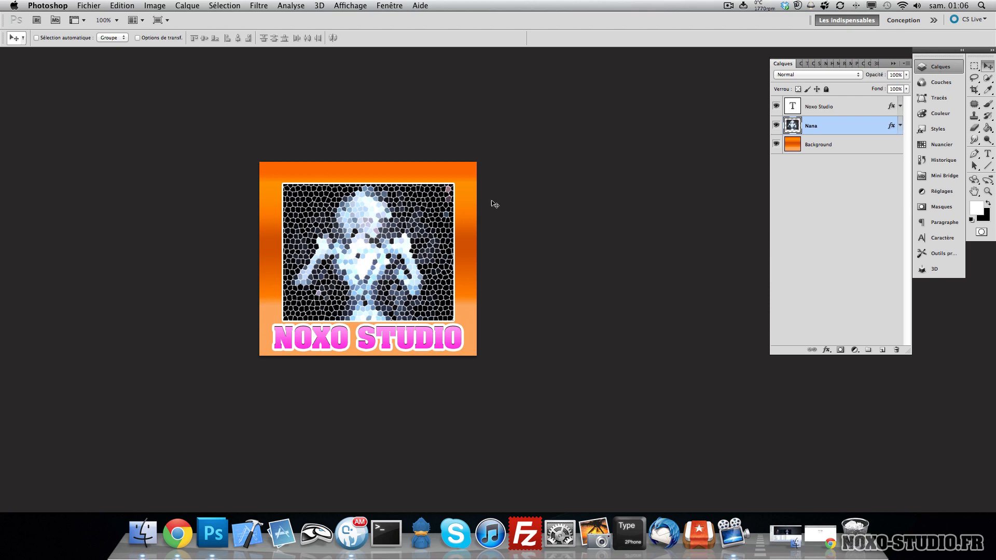
# - Show the rulers around the document
pyautogui.click(266, 7)
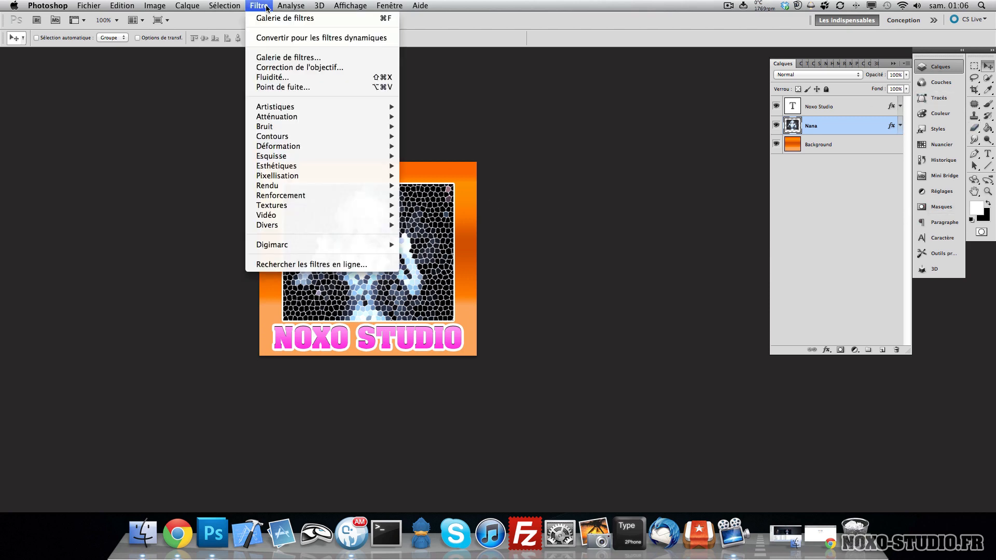
pyautogui.moveTo(291, 8)
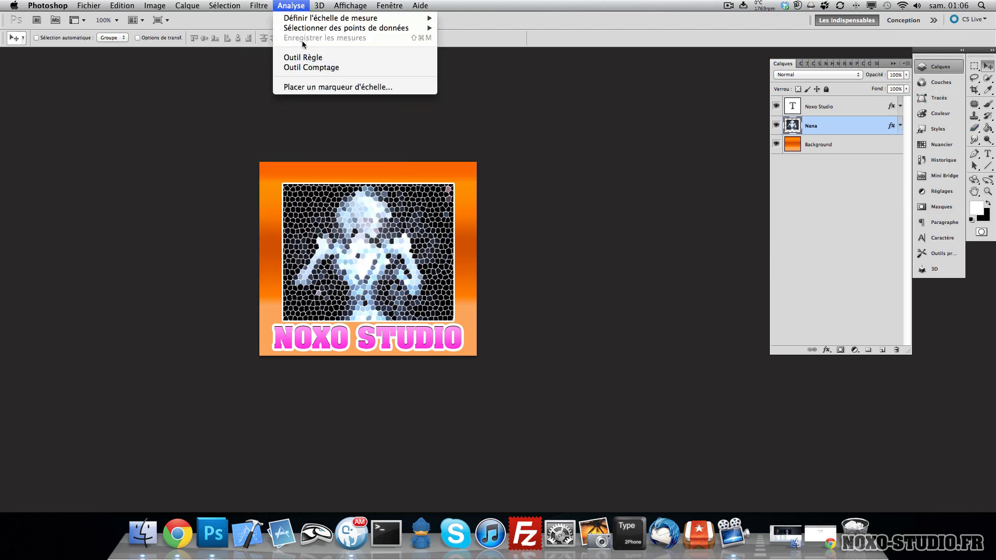
pyautogui.moveTo(324, 7)
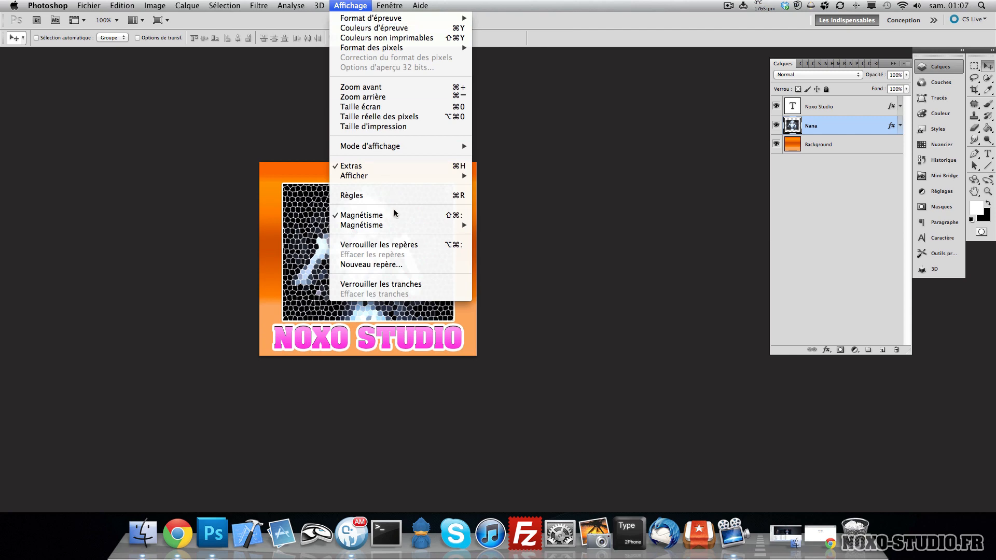
pyautogui.click(397, 199)
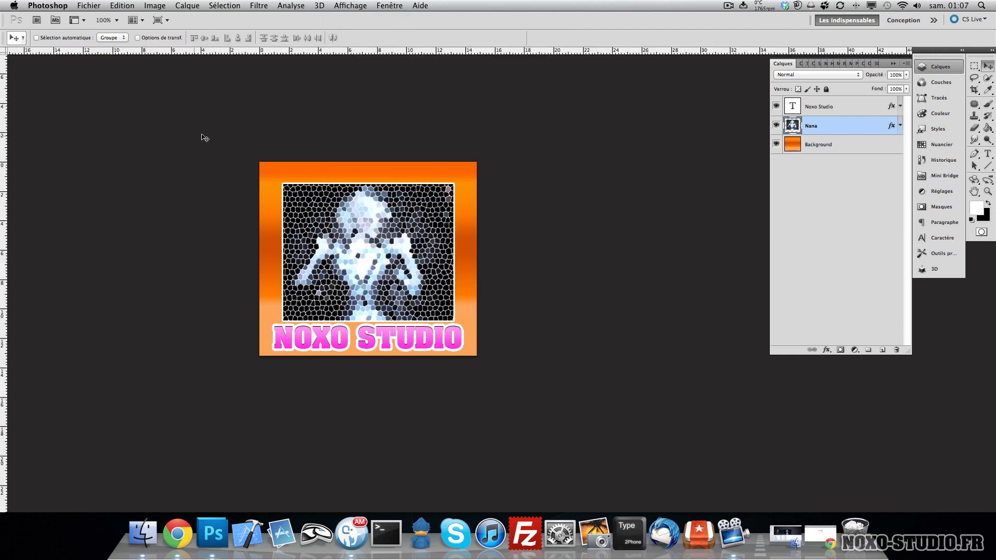
# - Undo the Vitrail filter and hide the rulers again
pyautogui.press('super+z')
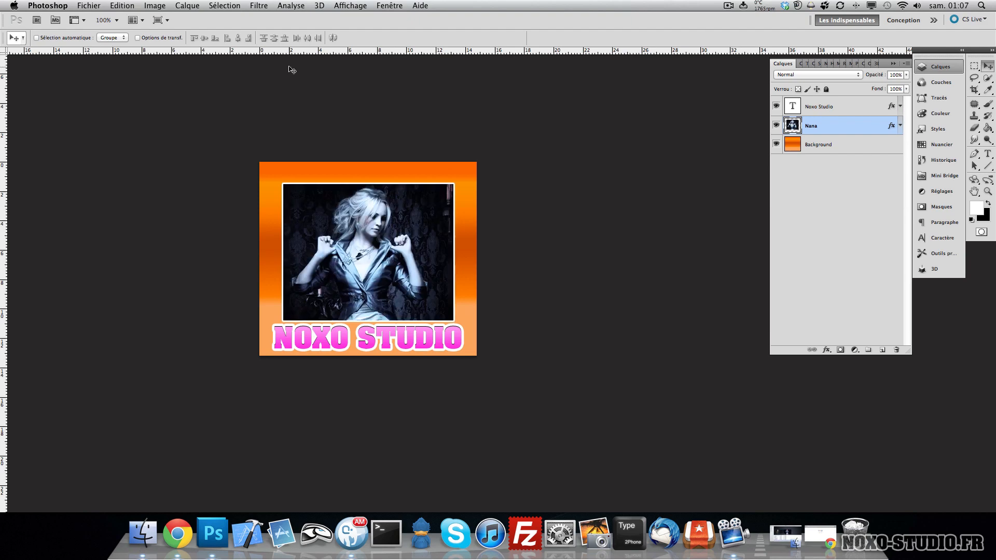
pyautogui.press('super+r')
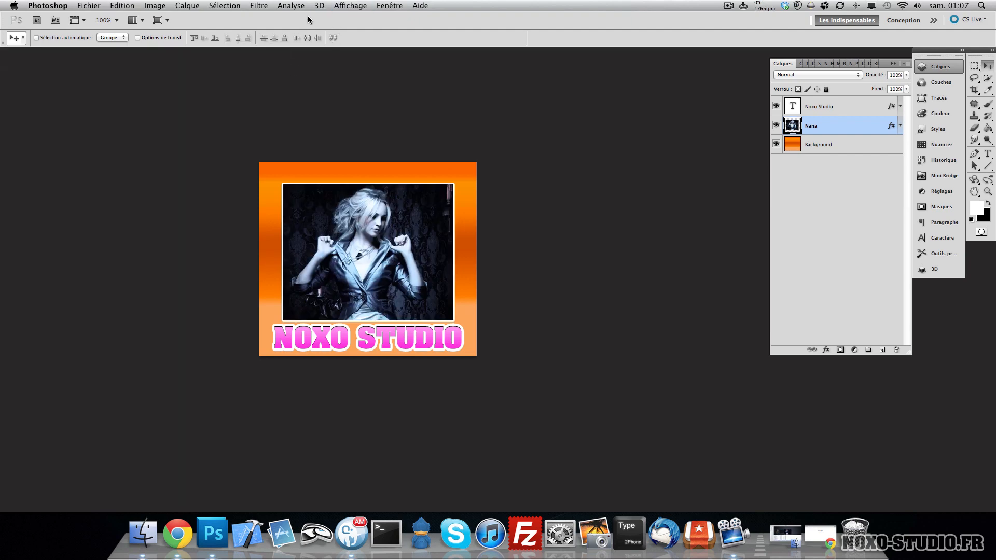
# - Turn off the display of Extras
pyautogui.click(333, 8)
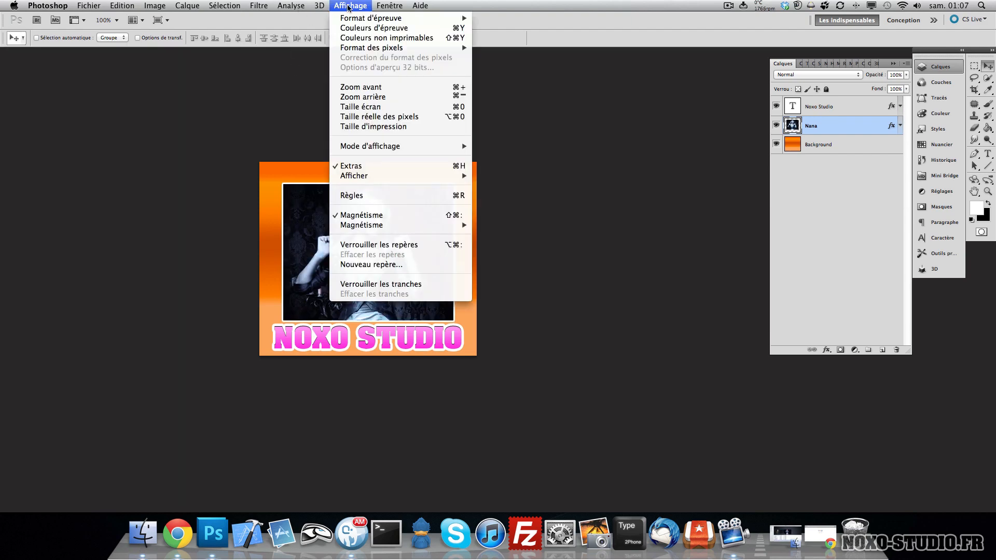
pyautogui.click(403, 169)
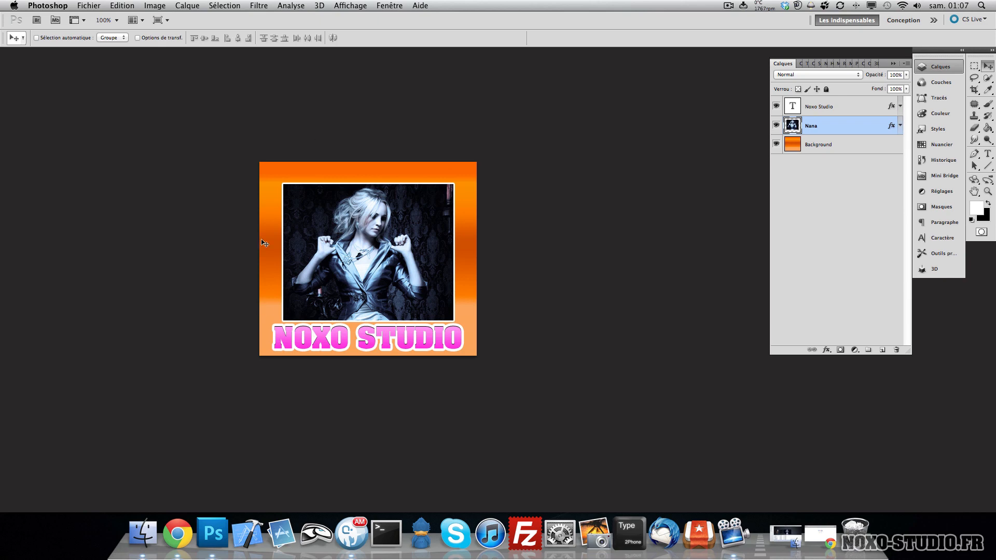
# - Open the Forme brush panel from the window list
pyautogui.click(342, 5)
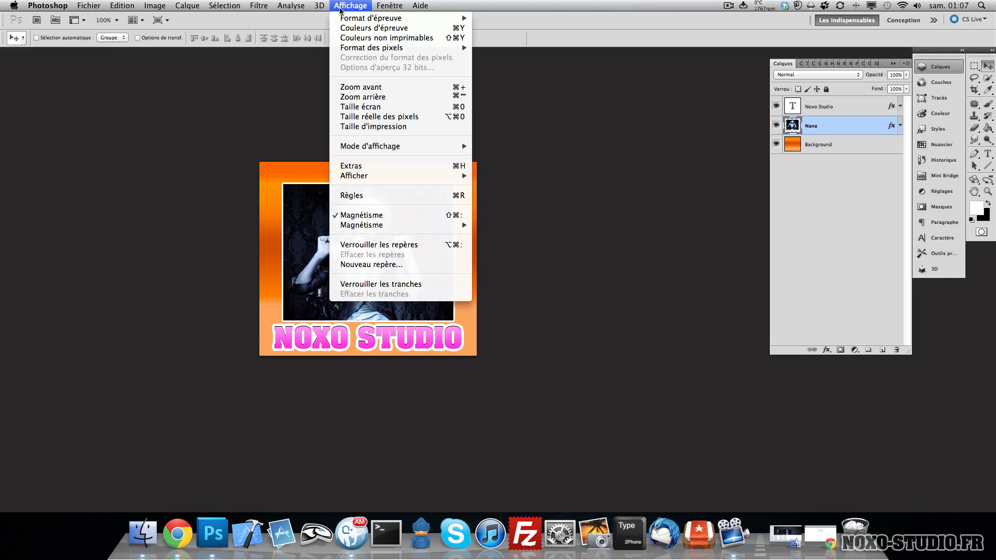
pyautogui.moveTo(322, 9)
pyautogui.moveTo(403, 8)
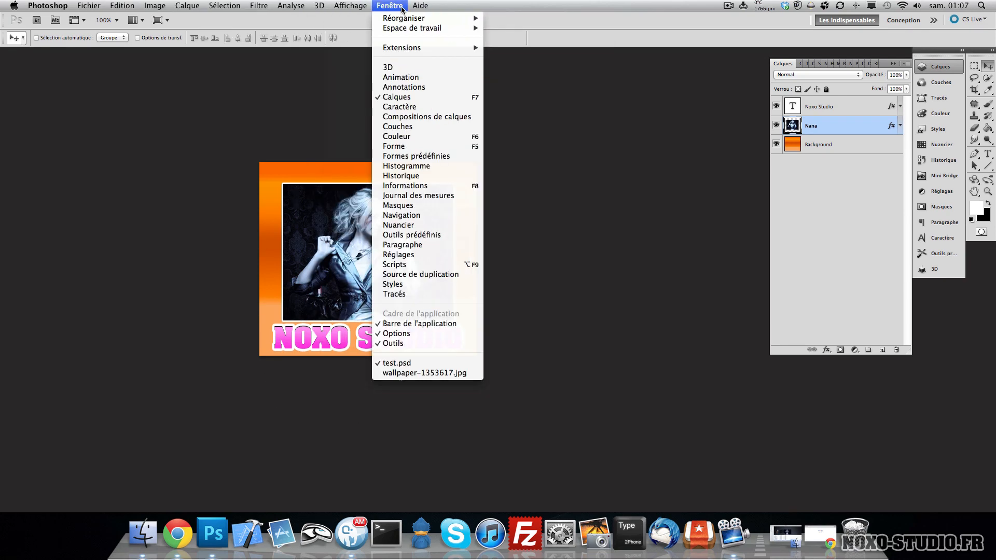
pyautogui.click(415, 147)
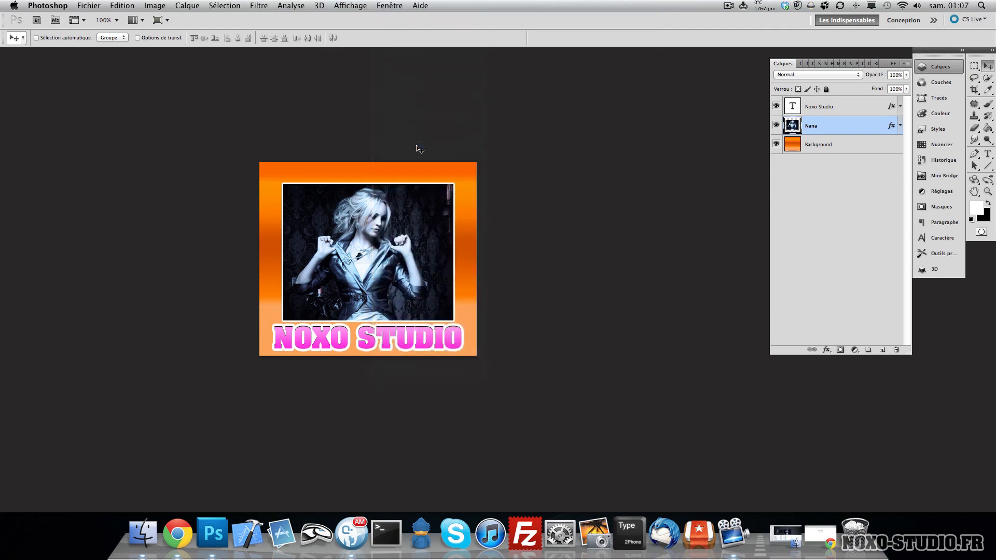
# - Dock the Forme panel into the collapsed panel column and return to the Calques panel
pyautogui.moveTo(859, 66); pyautogui.dragTo(858, 69)
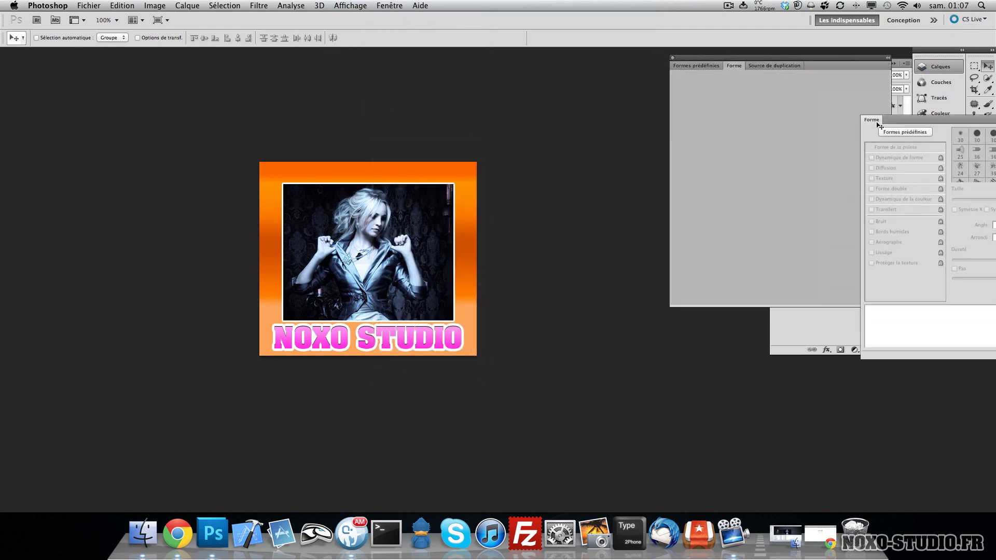
pyautogui.moveTo(734, 66); pyautogui.dragTo(920, 207)
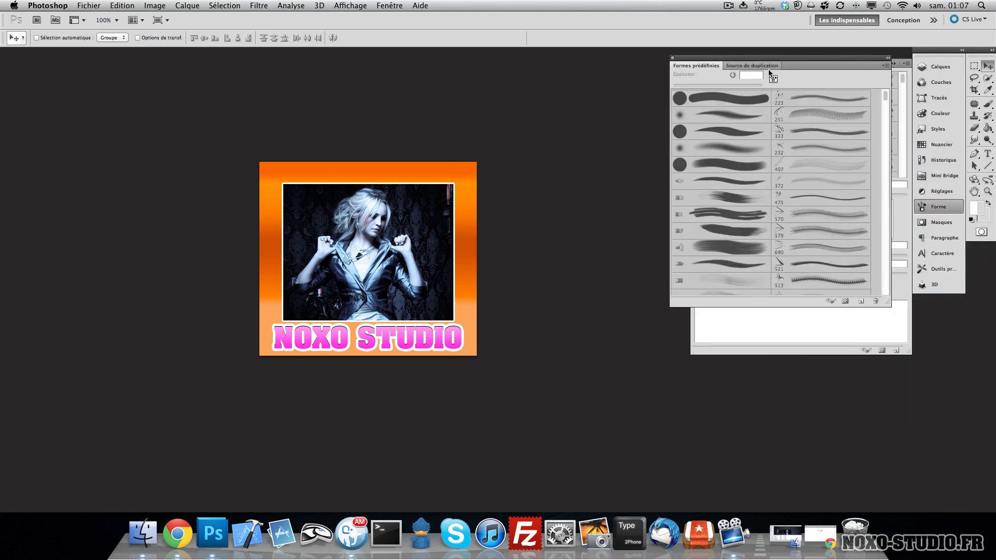
pyautogui.click(672, 58)
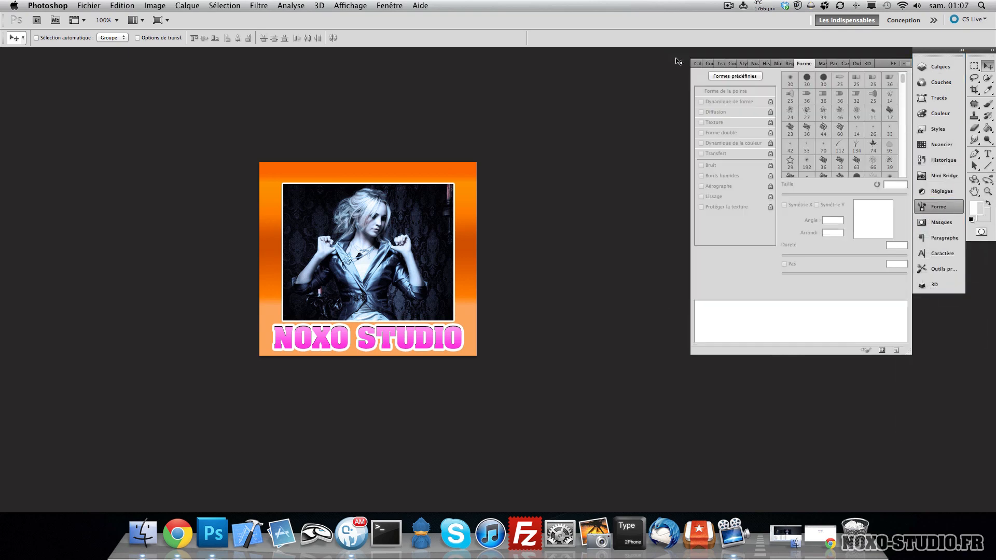
pyautogui.click(929, 68)
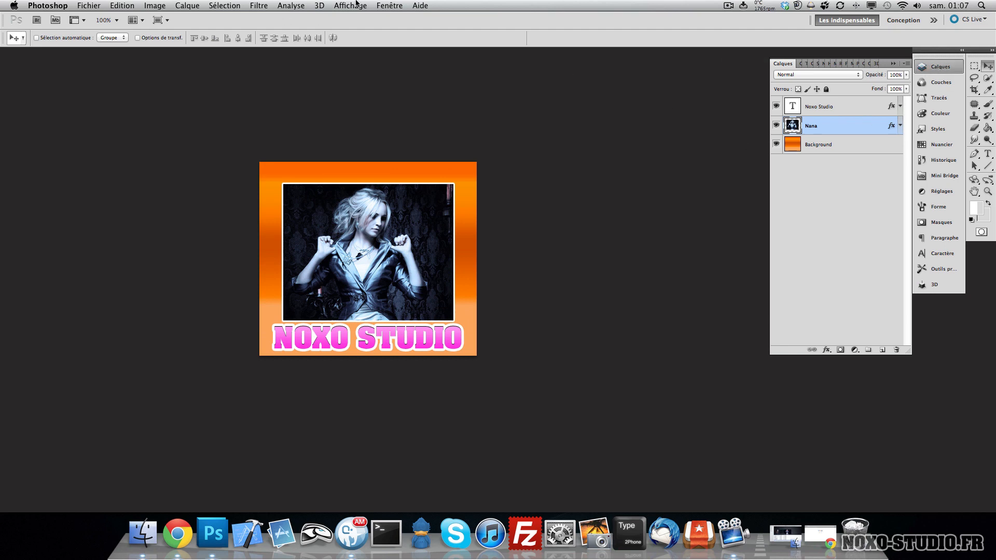
pyautogui.click(389, 6)
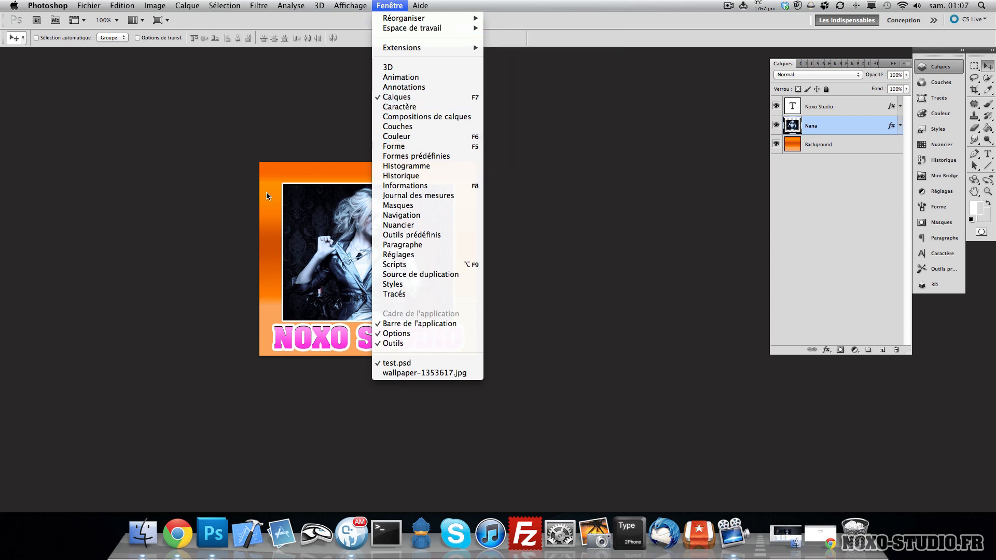
pyautogui.moveTo(420, 6)
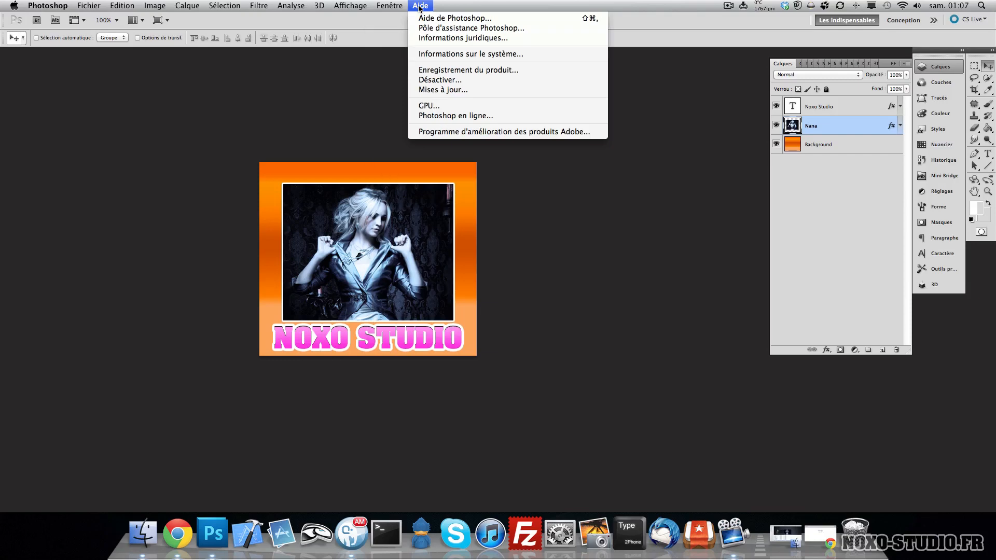
pyautogui.click(378, 24)
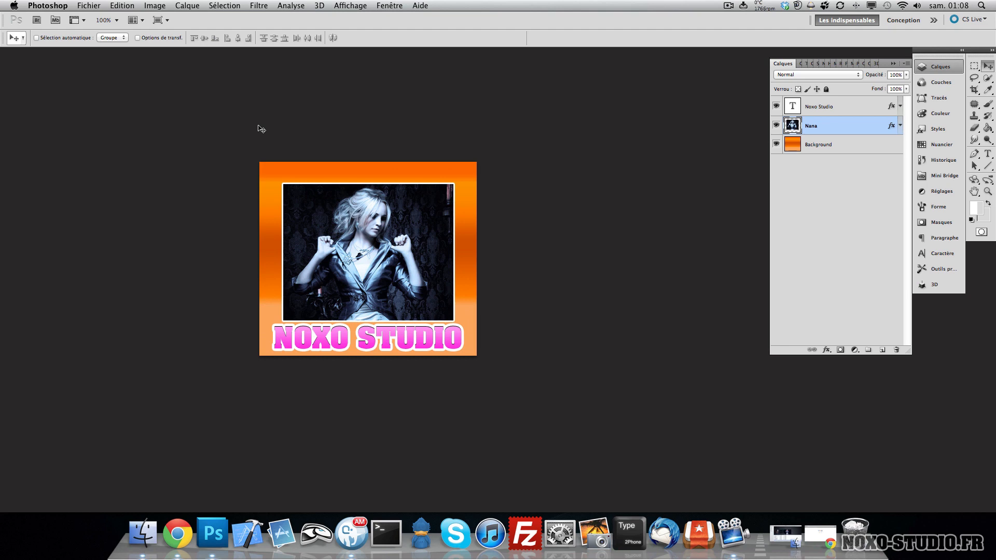
pyautogui.click(96, 6)
pyautogui.click(291, 162)
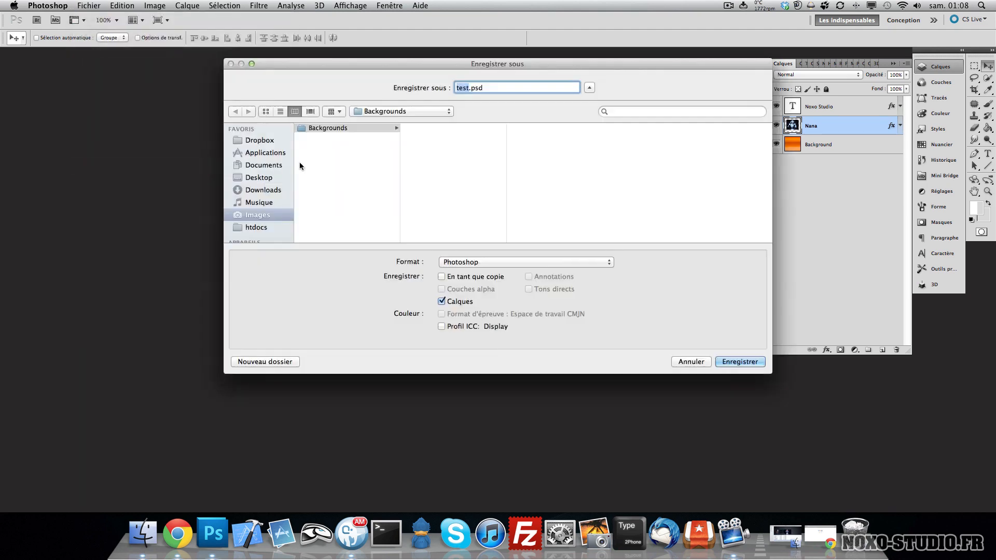
pyautogui.click(490, 262)
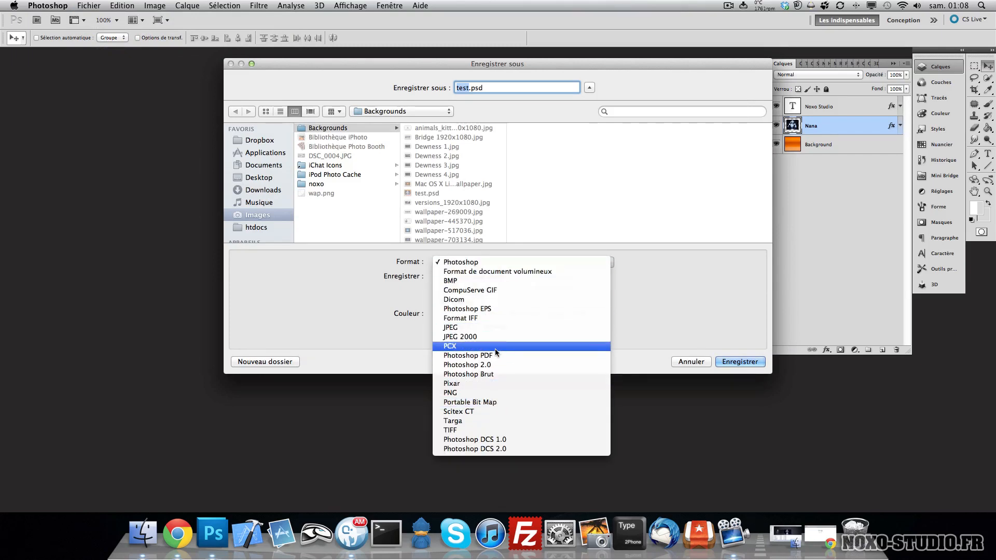
pyautogui.click(479, 393)
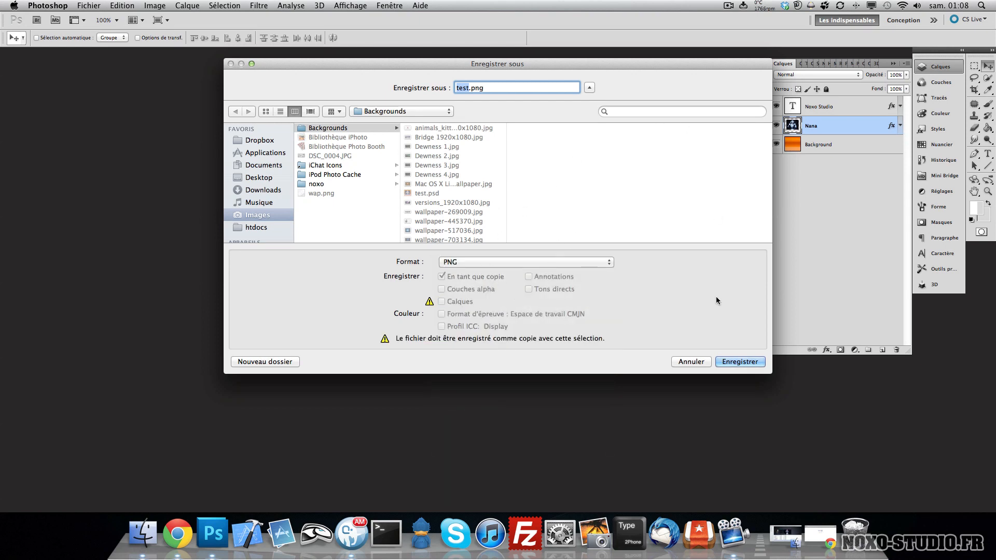
pyautogui.click(690, 361)
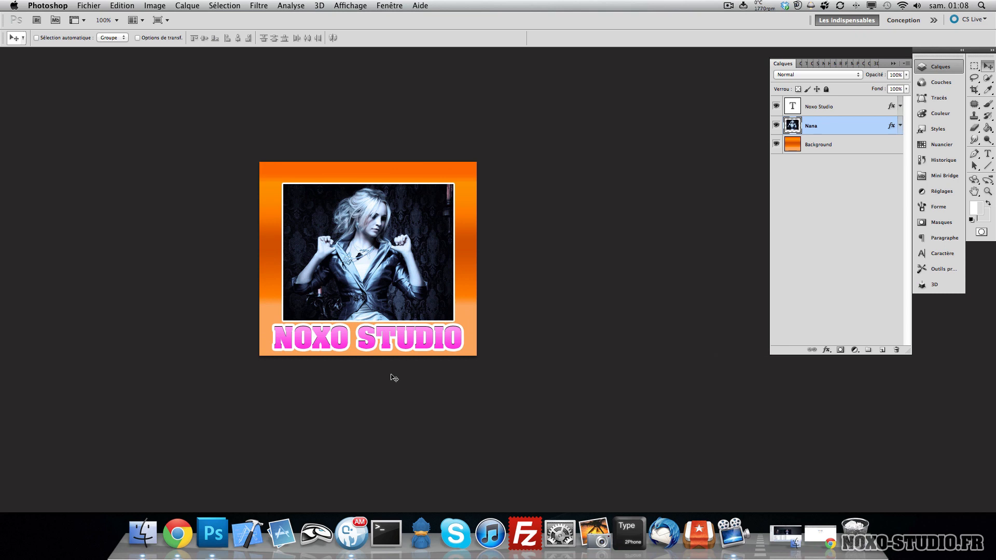
pyautogui.press('F11')
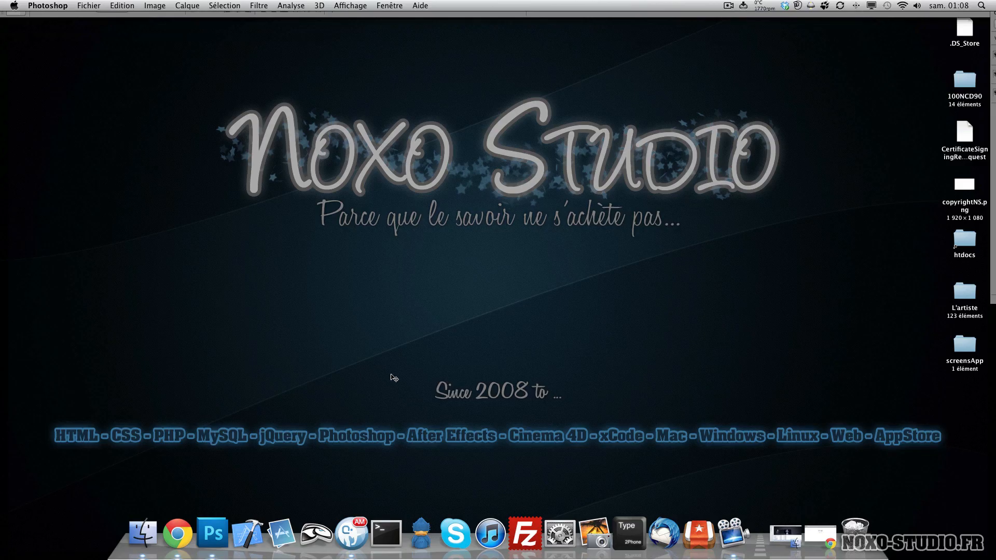